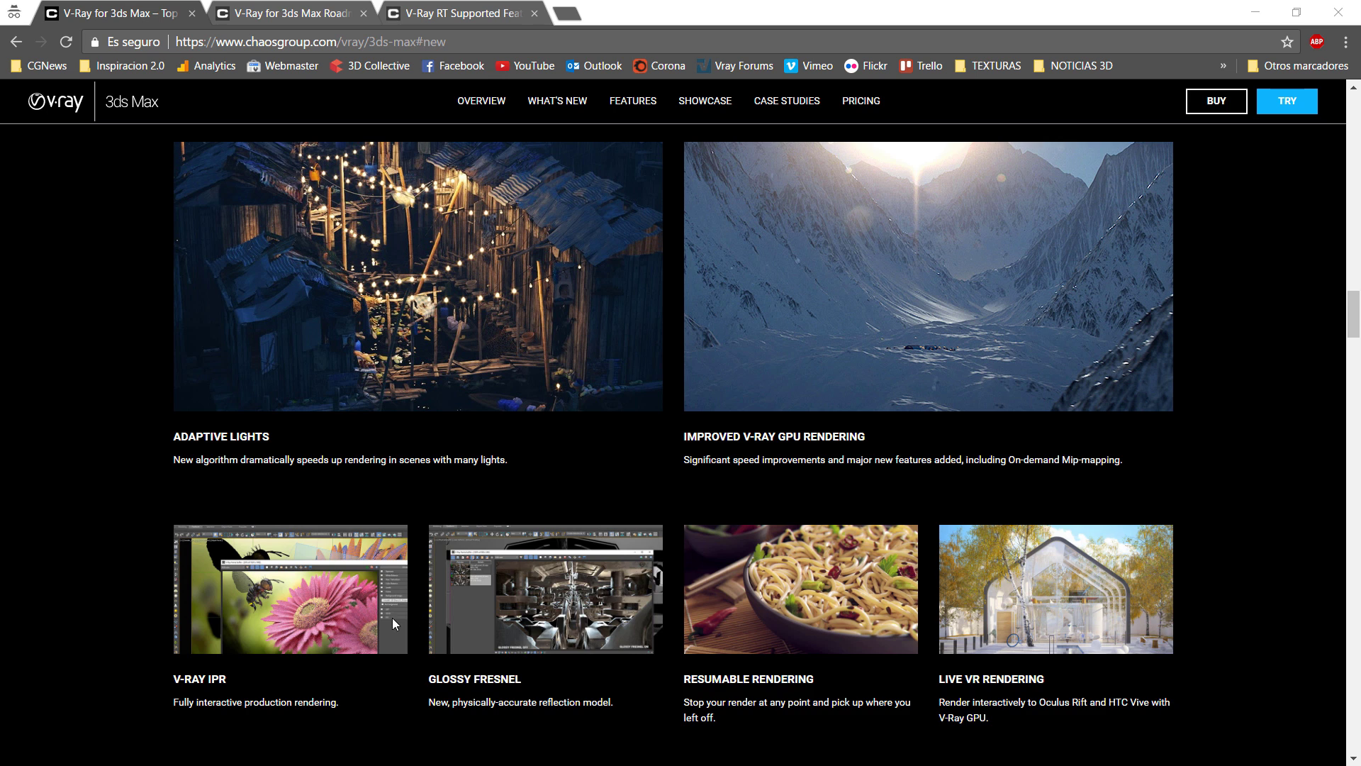
{"action": "scroll", "coordinate": [395, 622], "scroll_direction": "down", "scroll_amount": 1}
{"action": "scroll", "coordinate": [407, 605], "scroll_direction": "up", "scroll_amount": 1}
{"action": "left_click_drag", "start_coordinate": [195, 438], "coordinate": [260, 437]}
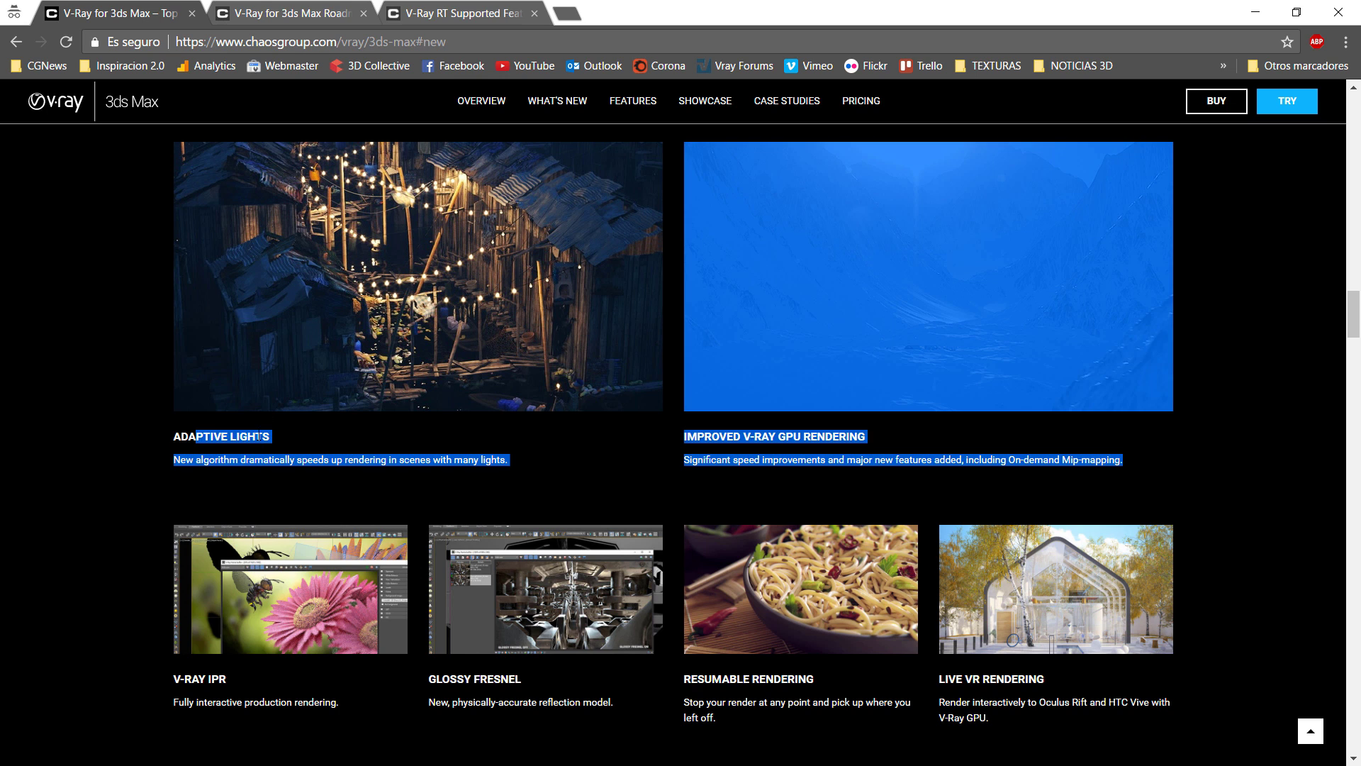
{"action": "left_click", "coordinate": [467, 278]}
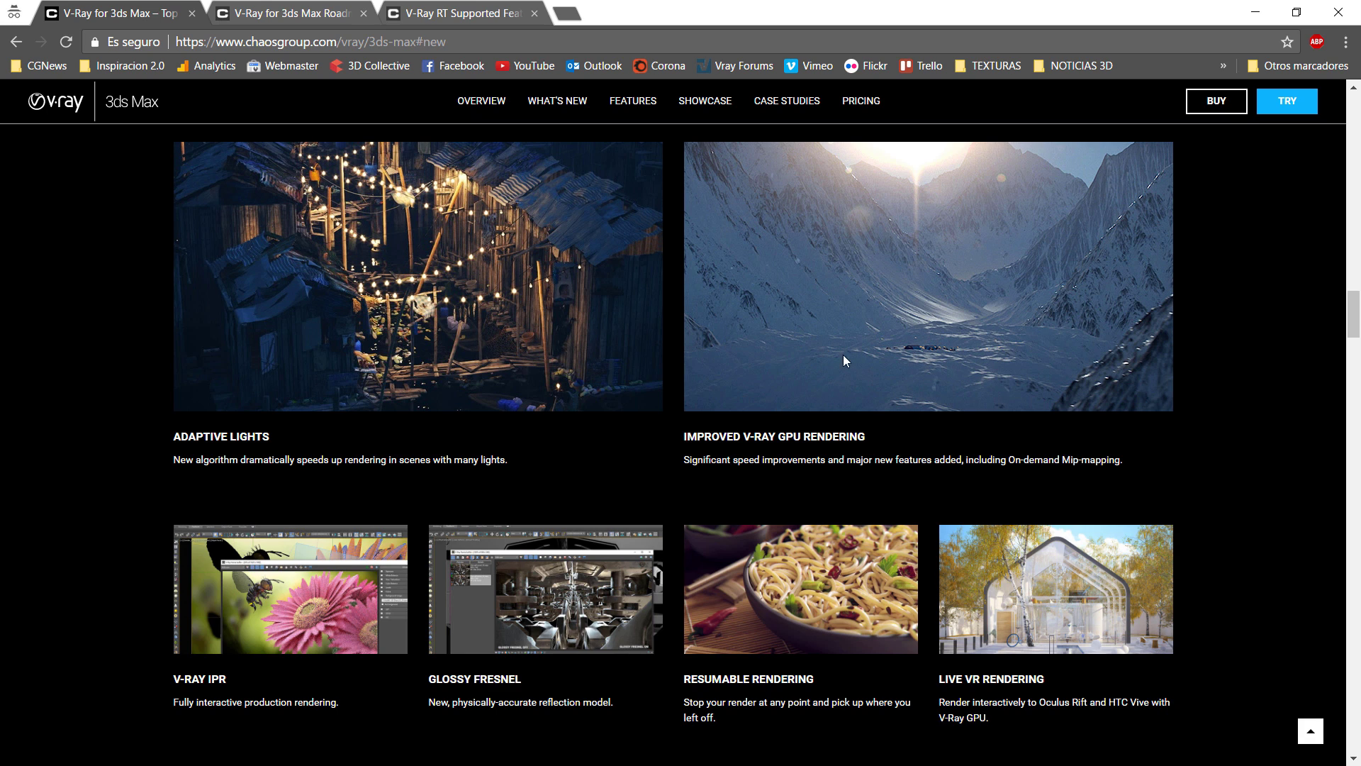
Open the V-Ray RT Supported Features page and examine the Cameras and Environment tables for CPU and GPU support
{"action": "left_click", "coordinate": [442, 14]}
{"action": "scroll", "coordinate": [576, 361], "scroll_direction": "up", "scroll_amount": 3}
{"action": "scroll", "coordinate": [576, 361], "scroll_direction": "up", "scroll_amount": 10}
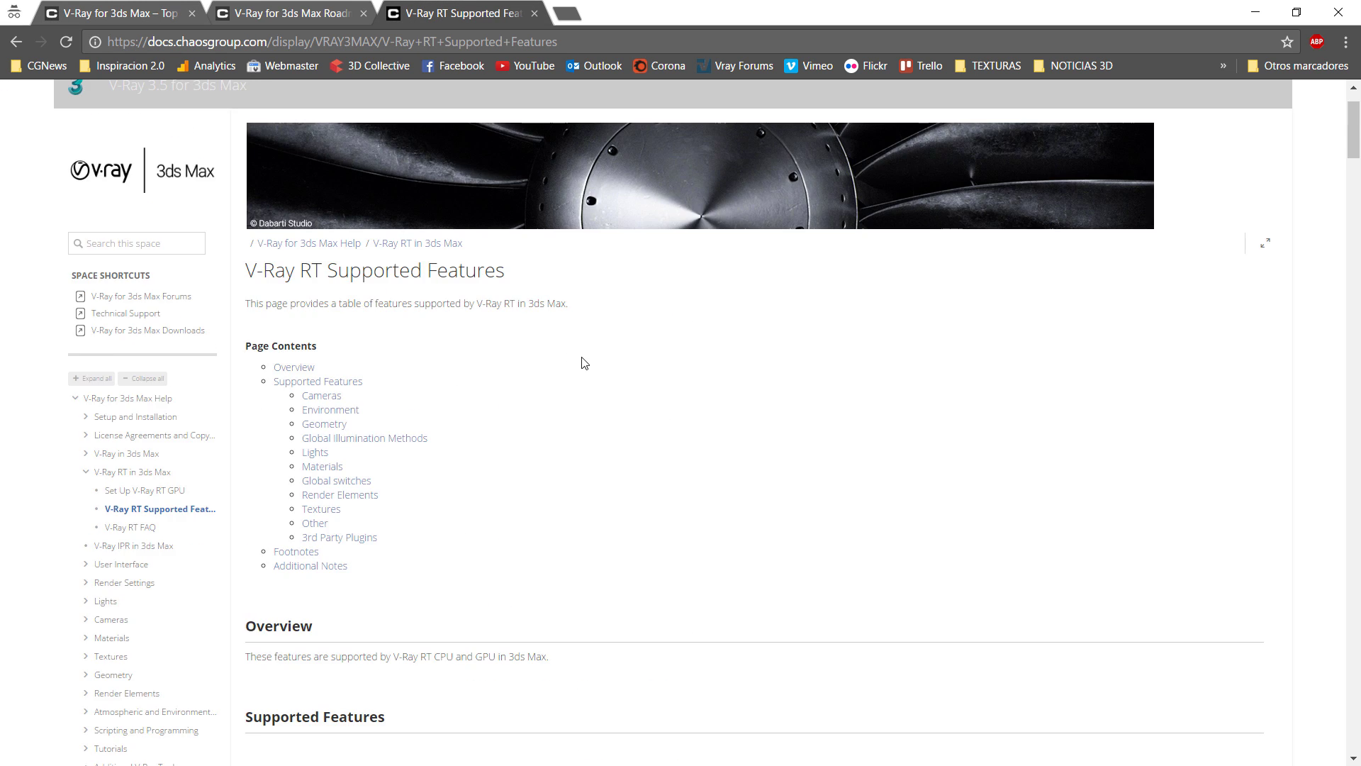
{"action": "scroll", "coordinate": [581, 363], "scroll_direction": "down", "scroll_amount": 9}
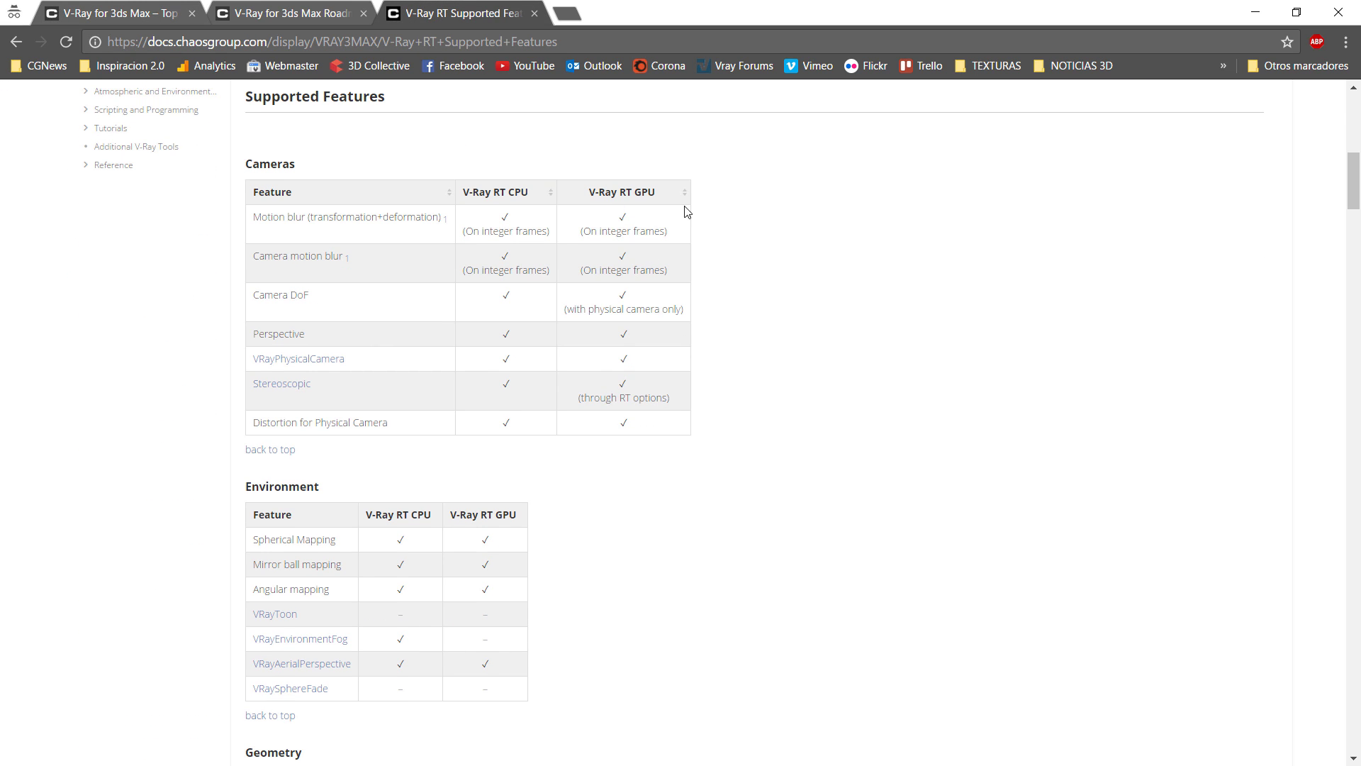
{"action": "scroll", "coordinate": [237, 220], "scroll_direction": "up", "scroll_amount": 9}
{"action": "scroll", "coordinate": [238, 221], "scroll_direction": "up", "scroll_amount": 2}
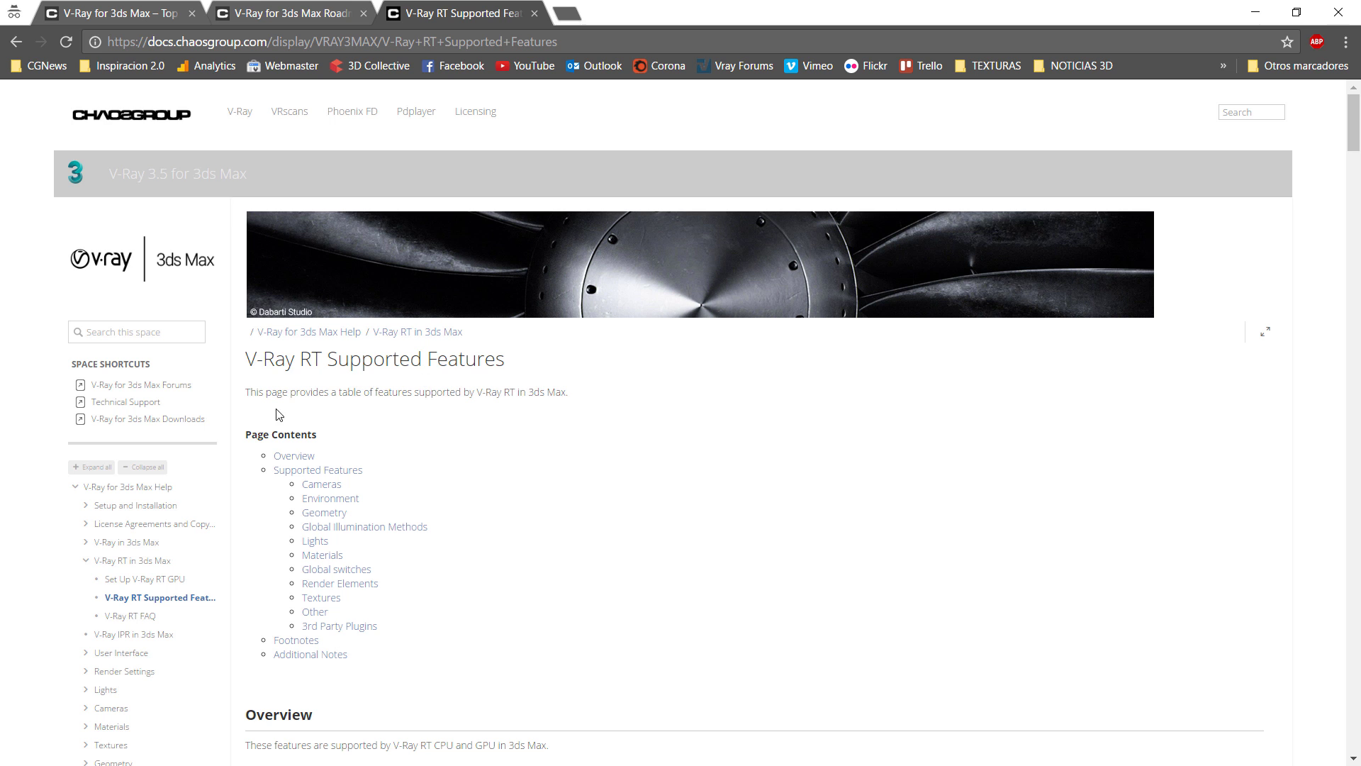
{"action": "scroll", "coordinate": [312, 426], "scroll_direction": "down", "scroll_amount": 9}
{"action": "scroll", "coordinate": [356, 426], "scroll_direction": "down", "scroll_amount": 1}
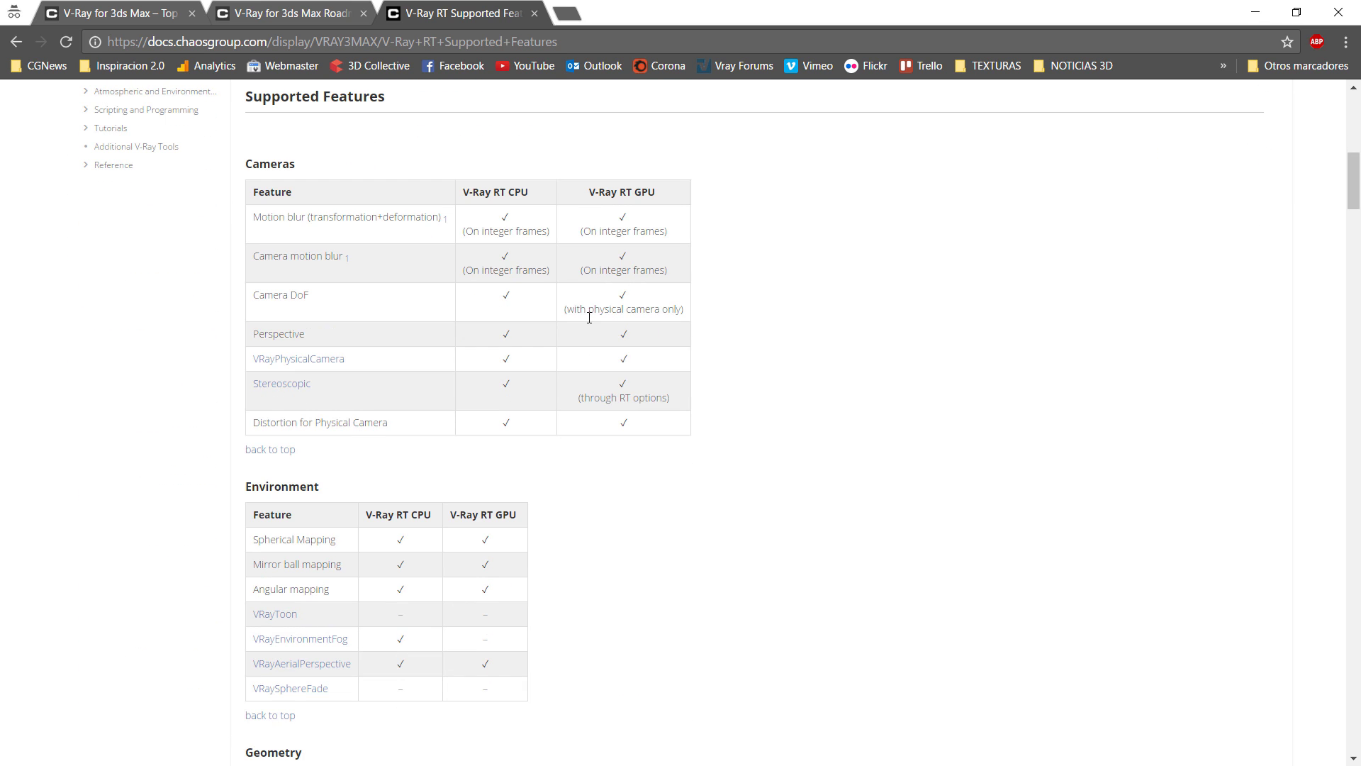
{"action": "left_click_drag", "start_coordinate": [651, 425], "coordinate": [583, 230]}
{"action": "left_click", "coordinate": [771, 358]}
{"action": "scroll", "coordinate": [765, 361], "scroll_direction": "down", "scroll_amount": 3}
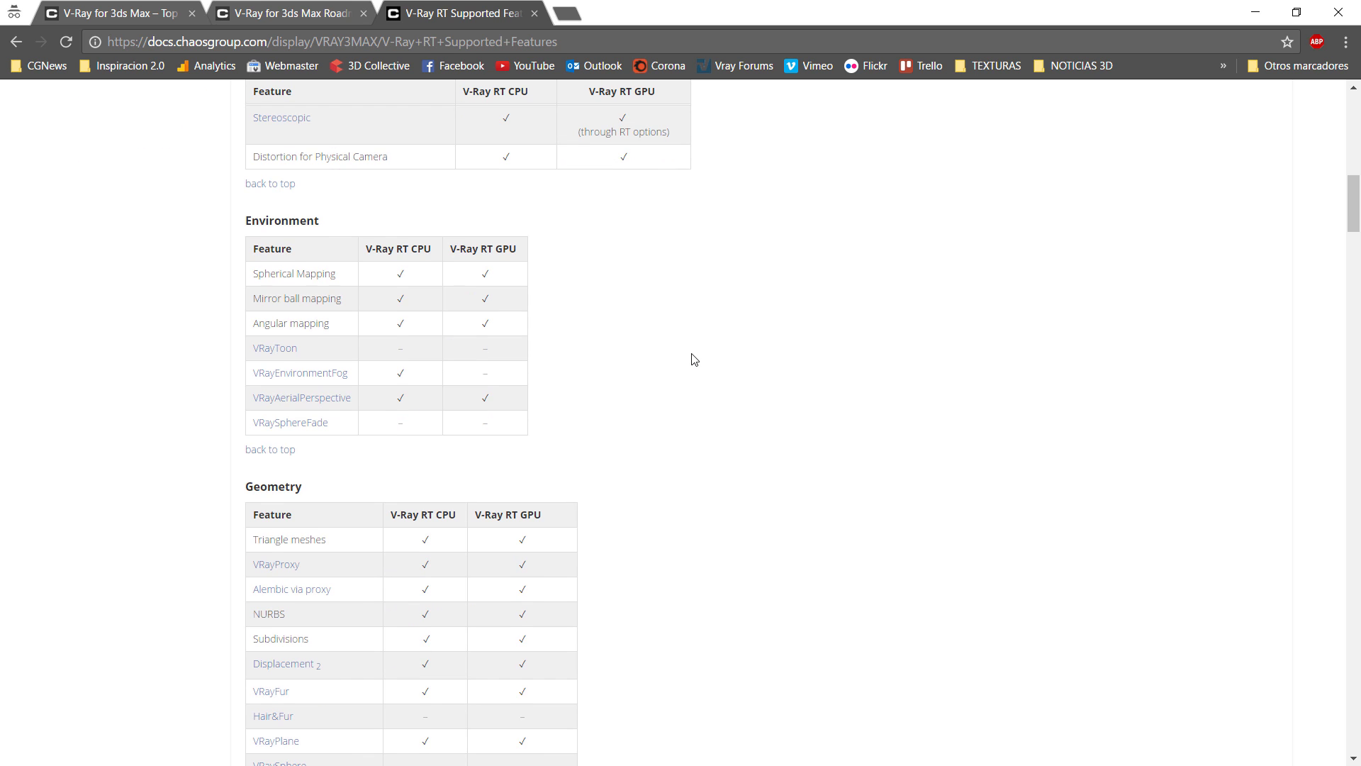
Examine the remaining V-Ray RT feature tables, including Geometry, Lights, Materials, Render Elements and Textures
{"action": "scroll", "coordinate": [657, 405], "scroll_direction": "up", "scroll_amount": 7}
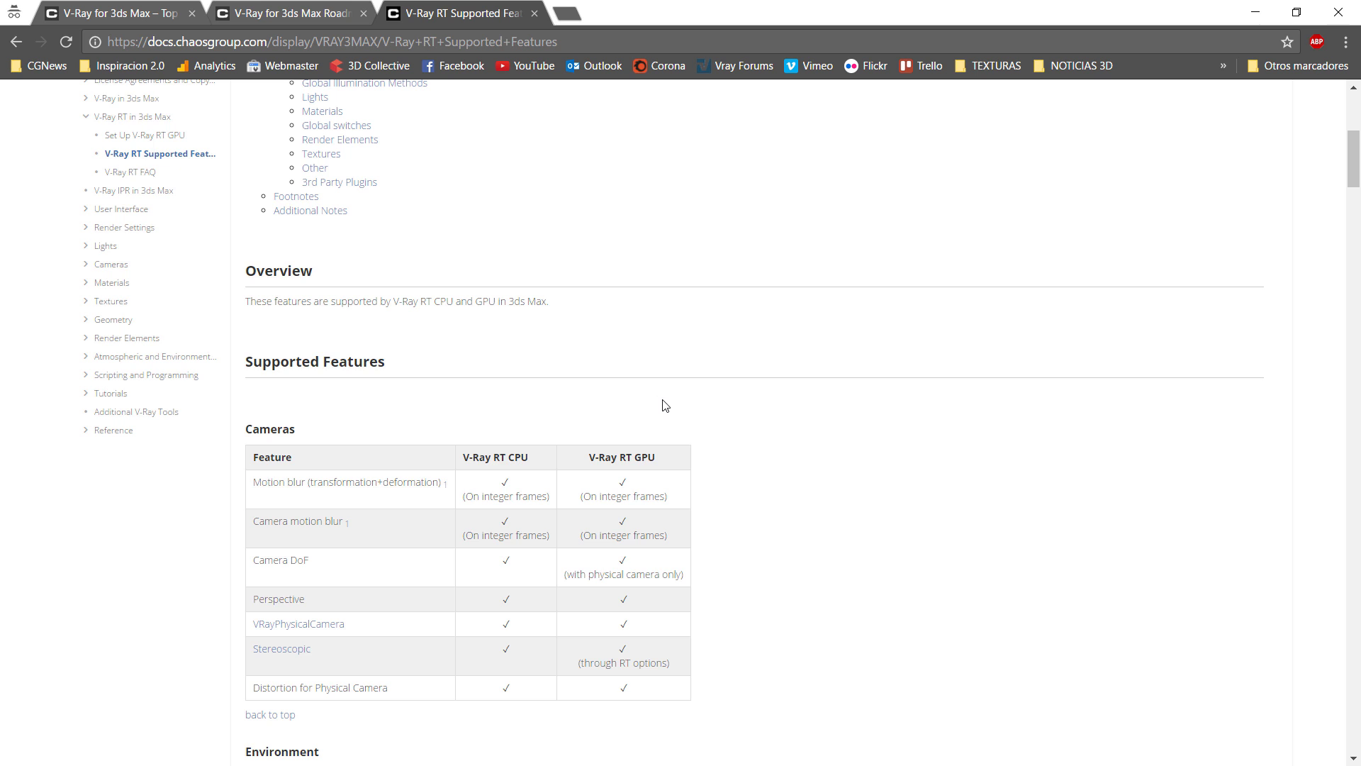
{"action": "scroll", "coordinate": [663, 404], "scroll_direction": "down", "scroll_amount": 8}
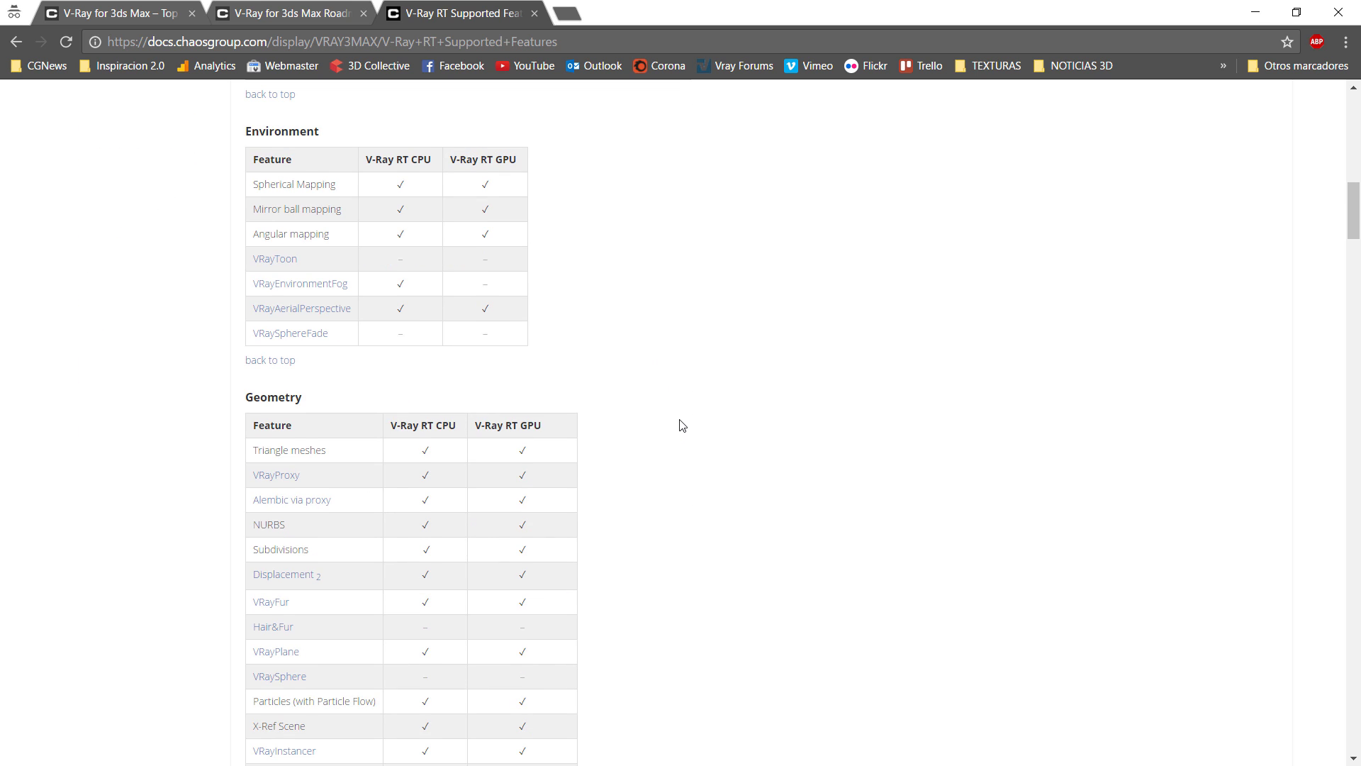
{"action": "scroll", "coordinate": [681, 425], "scroll_direction": "down", "scroll_amount": 7}
{"action": "scroll", "coordinate": [560, 354], "scroll_direction": "down", "scroll_amount": 20}
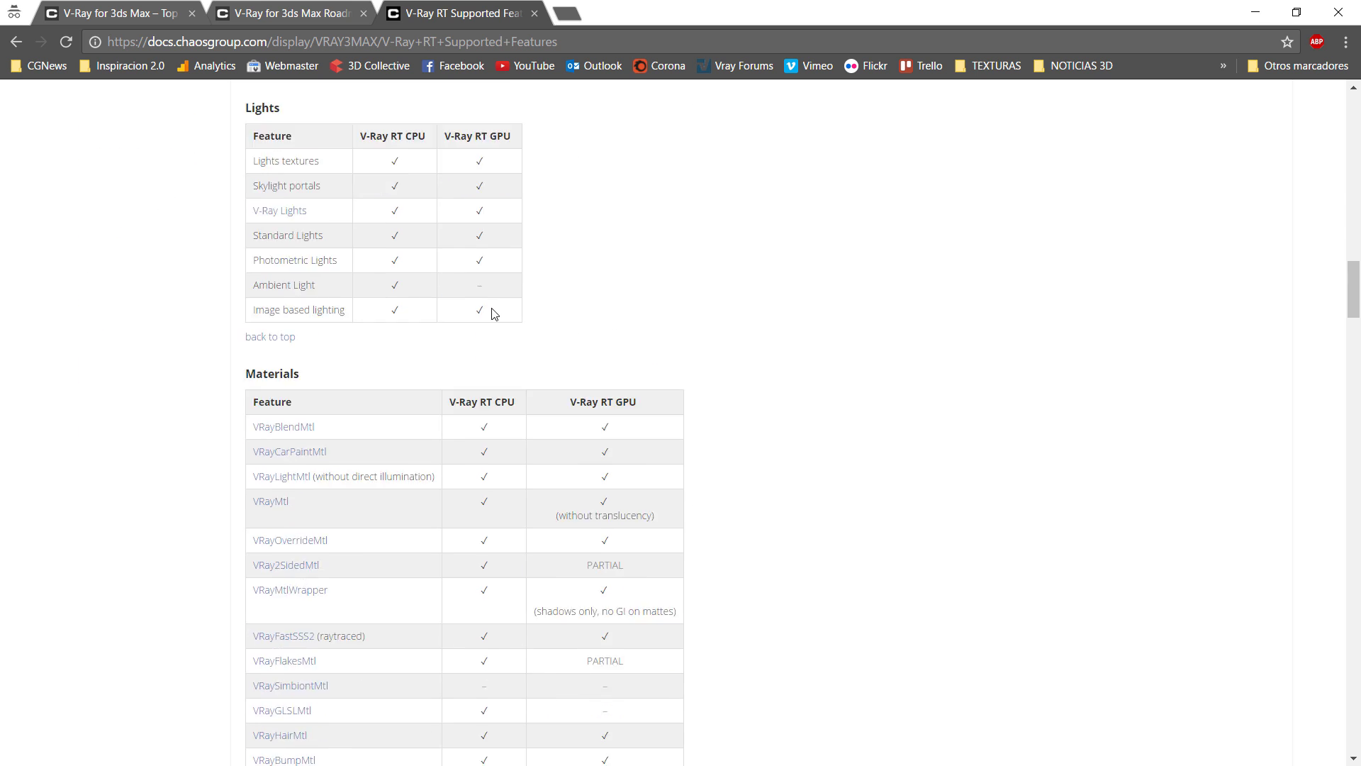
{"action": "scroll", "coordinate": [548, 436], "scroll_direction": "down", "scroll_amount": 20}
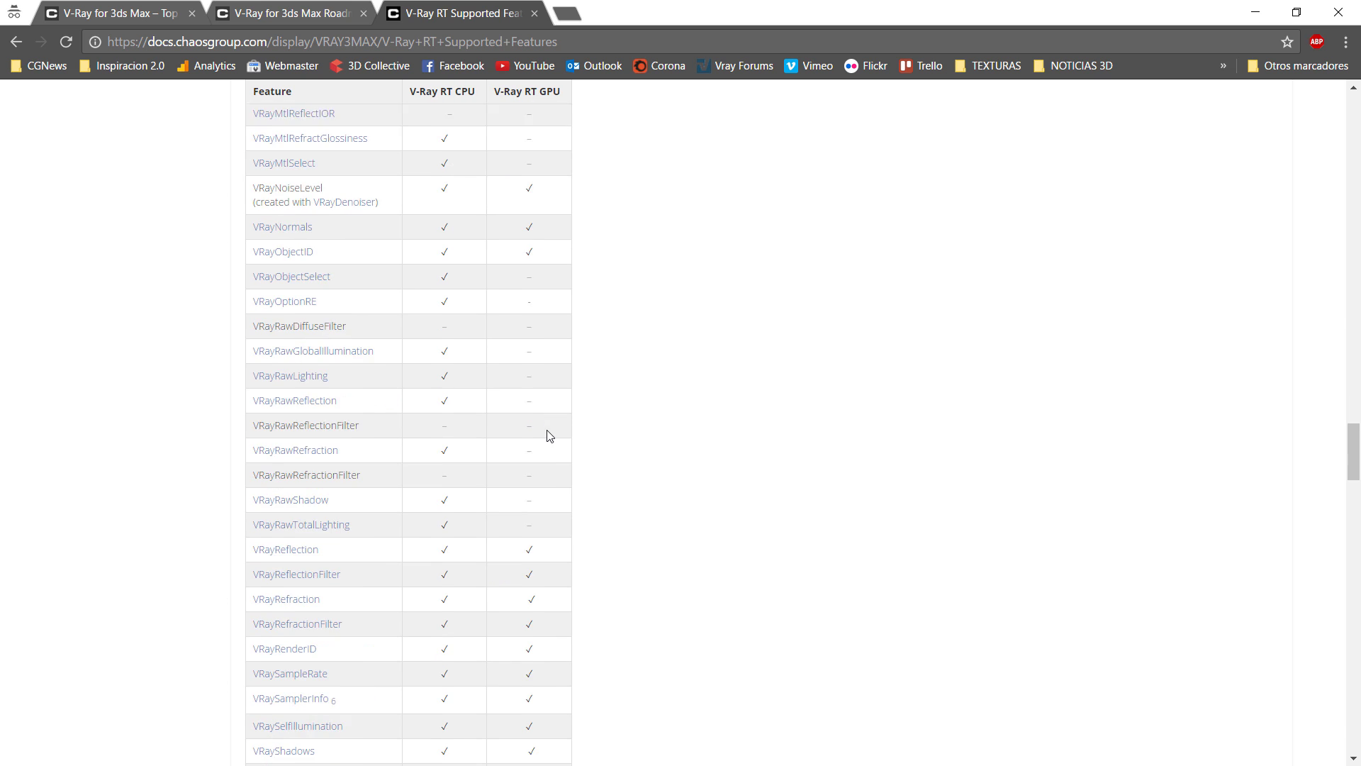
{"action": "scroll", "coordinate": [552, 434], "scroll_direction": "up", "scroll_amount": 15}
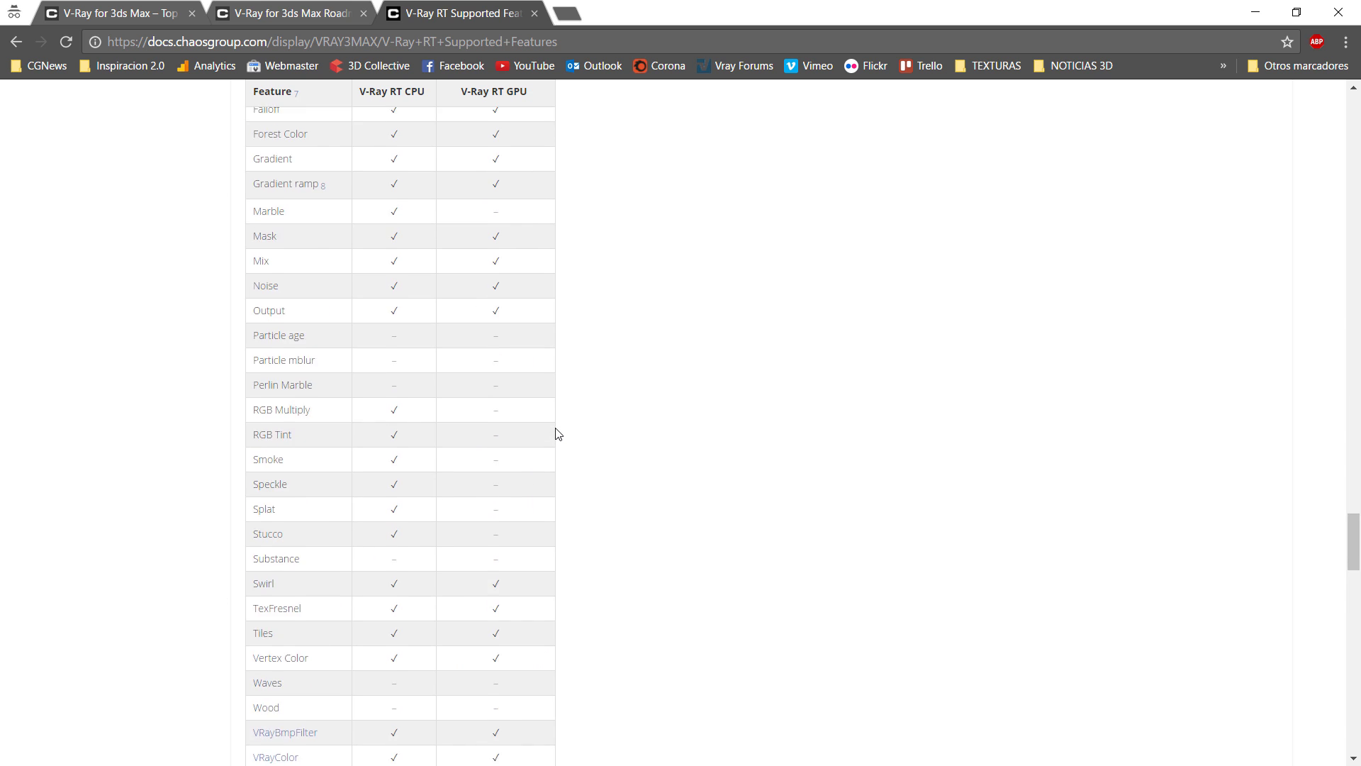
Return to the V-Ray for 3ds Max product page and review the new features listed for version 3.5
{"action": "left_click", "coordinate": [307, 13]}
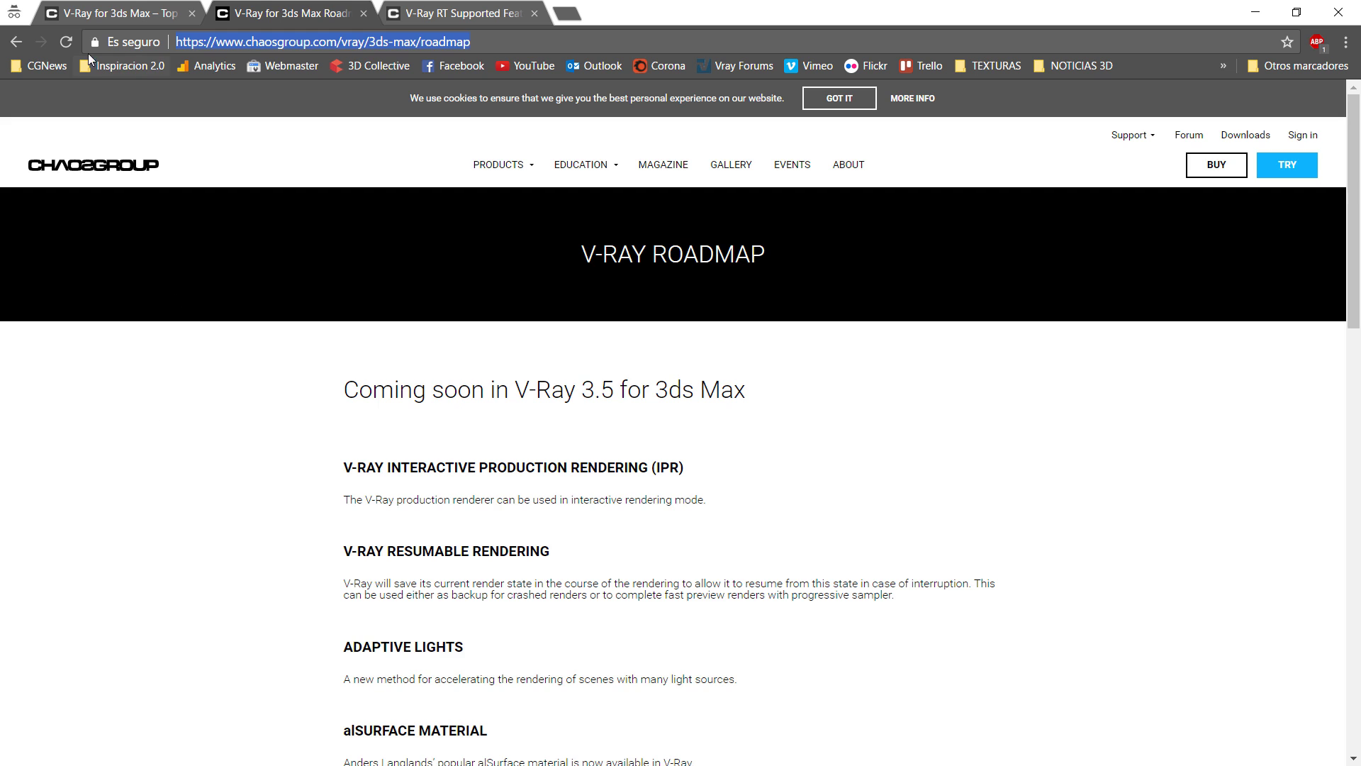
{"action": "left_click", "coordinate": [114, 13]}
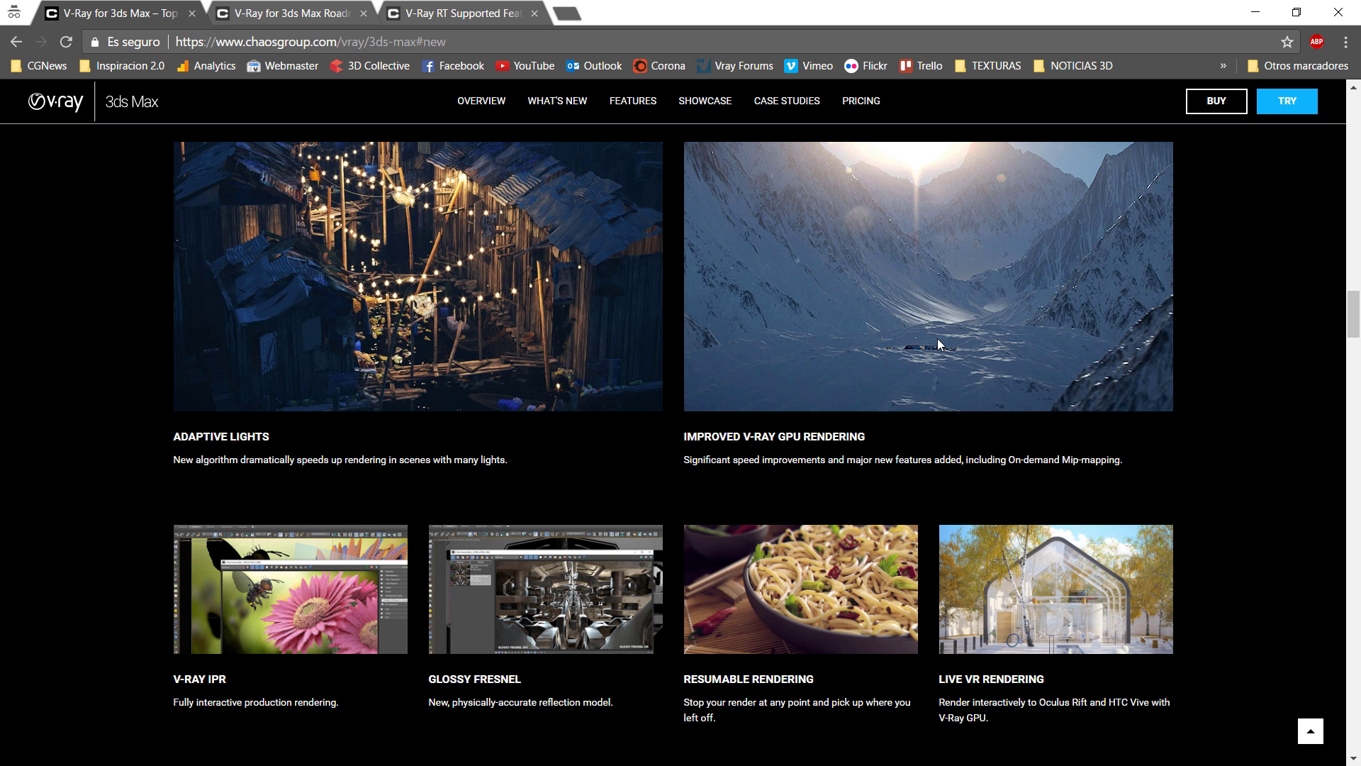
{"action": "scroll", "coordinate": [956, 332], "scroll_direction": "down", "scroll_amount": 4}
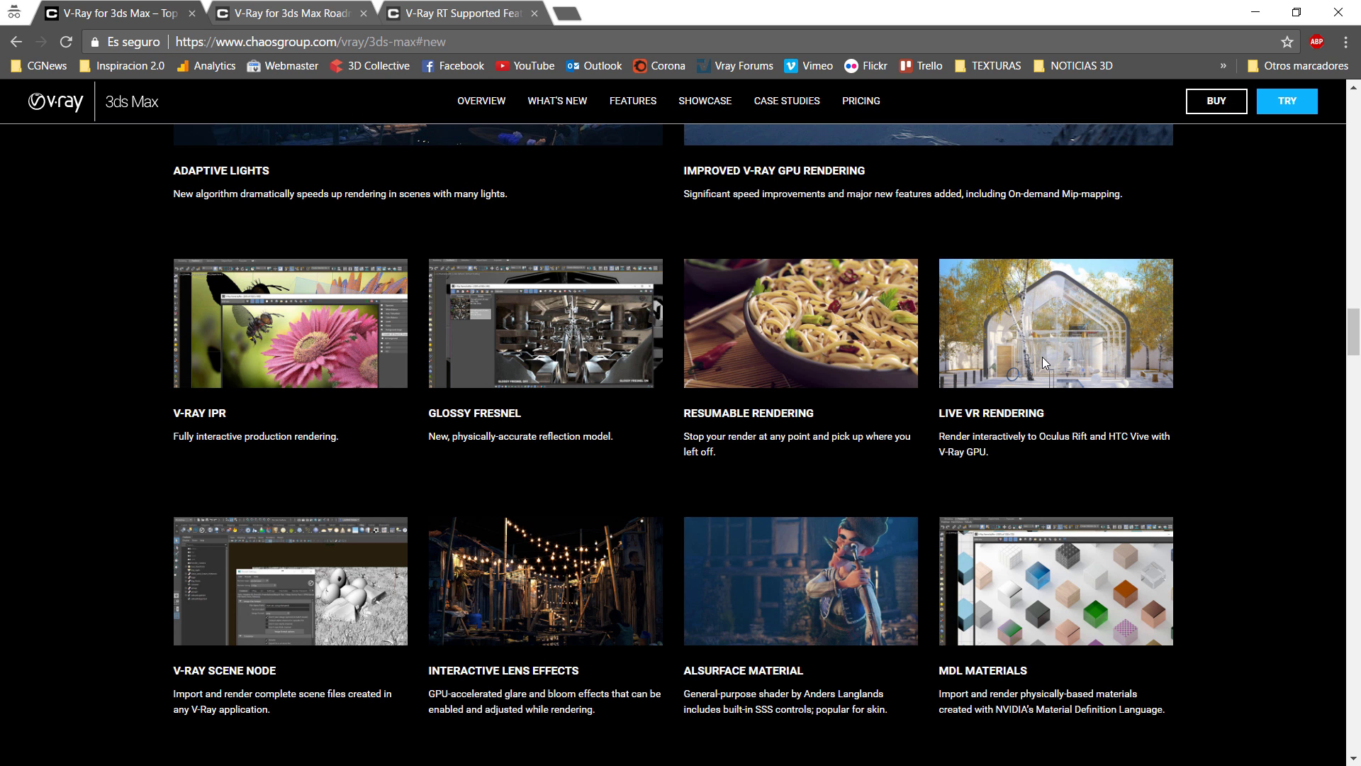
{"action": "scroll", "coordinate": [1044, 359], "scroll_direction": "down", "scroll_amount": 1}
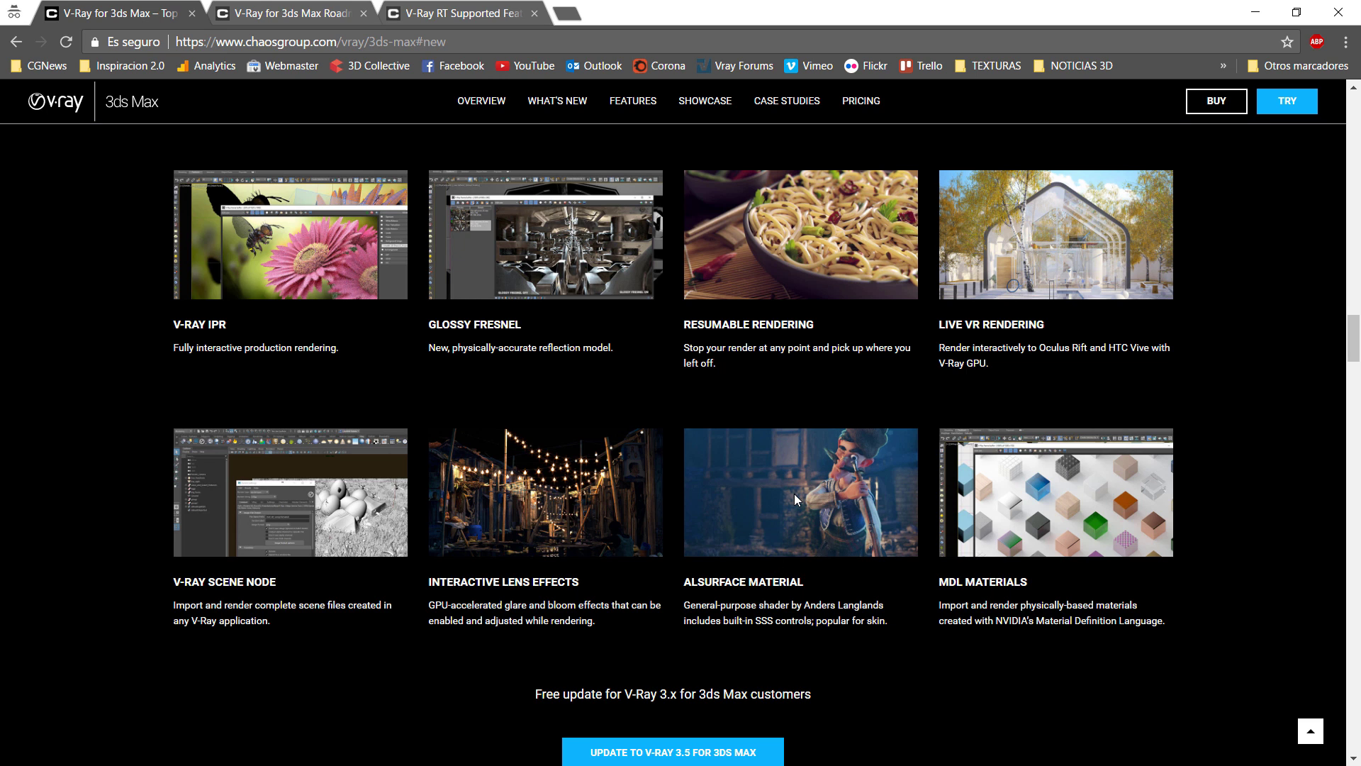
{"action": "scroll", "coordinate": [794, 494], "scroll_direction": "down", "scroll_amount": 3}
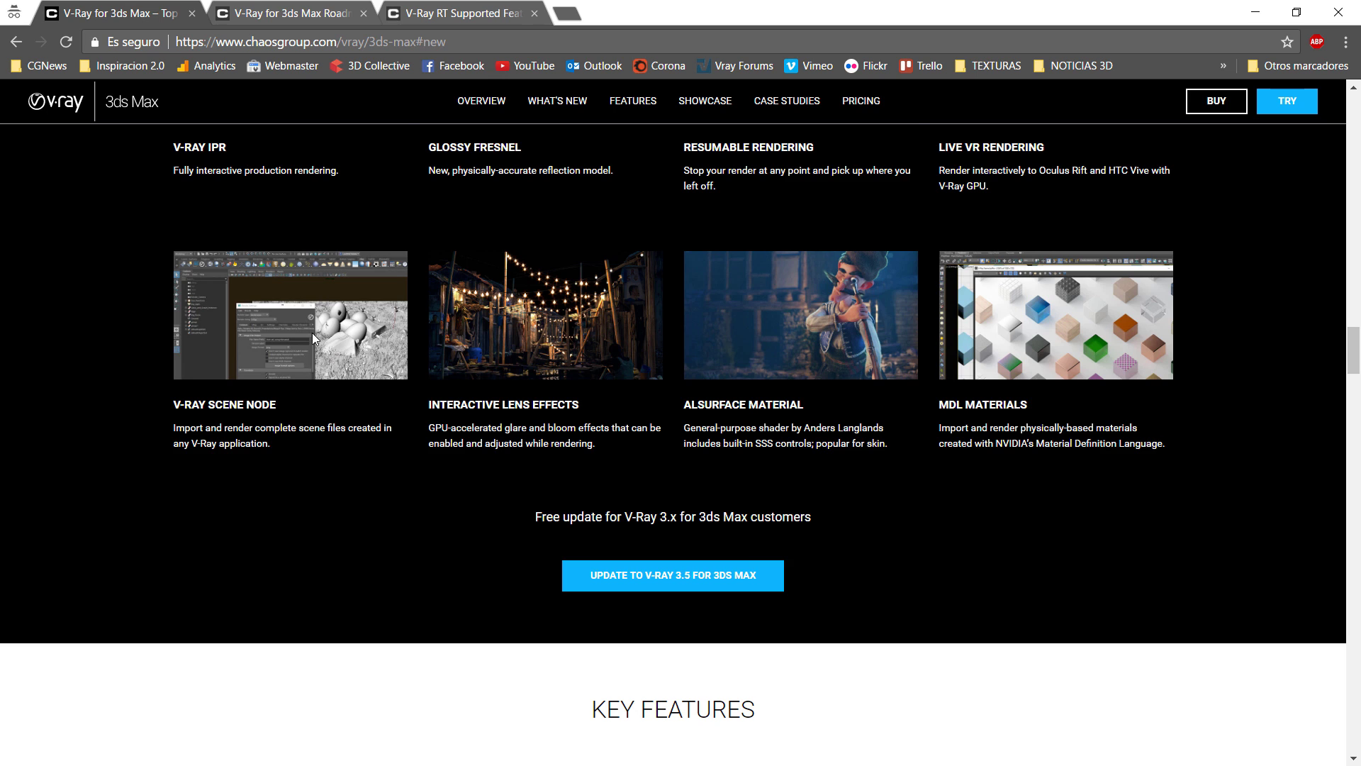
{"action": "scroll", "coordinate": [312, 336], "scroll_direction": "up", "scroll_amount": 1}
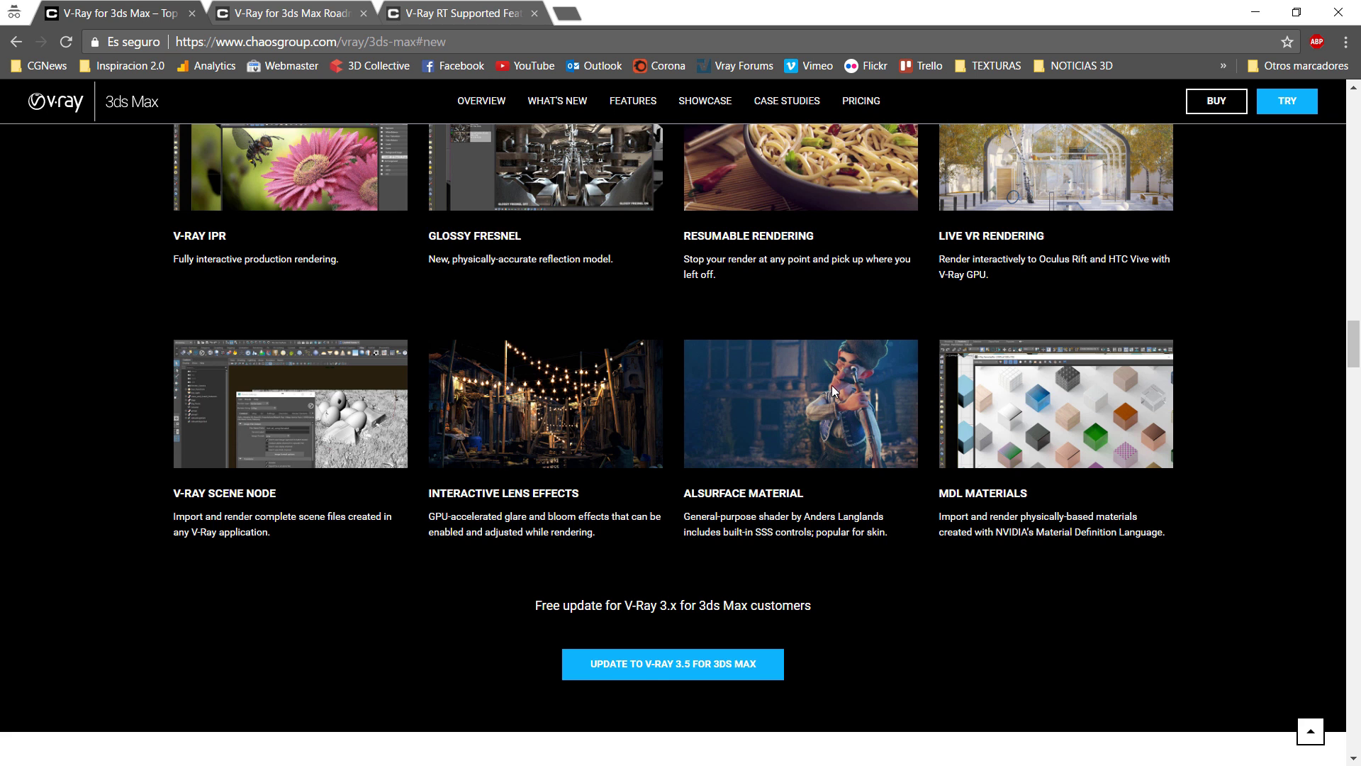
{"action": "scroll", "coordinate": [835, 529], "scroll_direction": "up", "scroll_amount": 3}
{"action": "scroll", "coordinate": [835, 529], "scroll_direction": "down", "scroll_amount": 1}
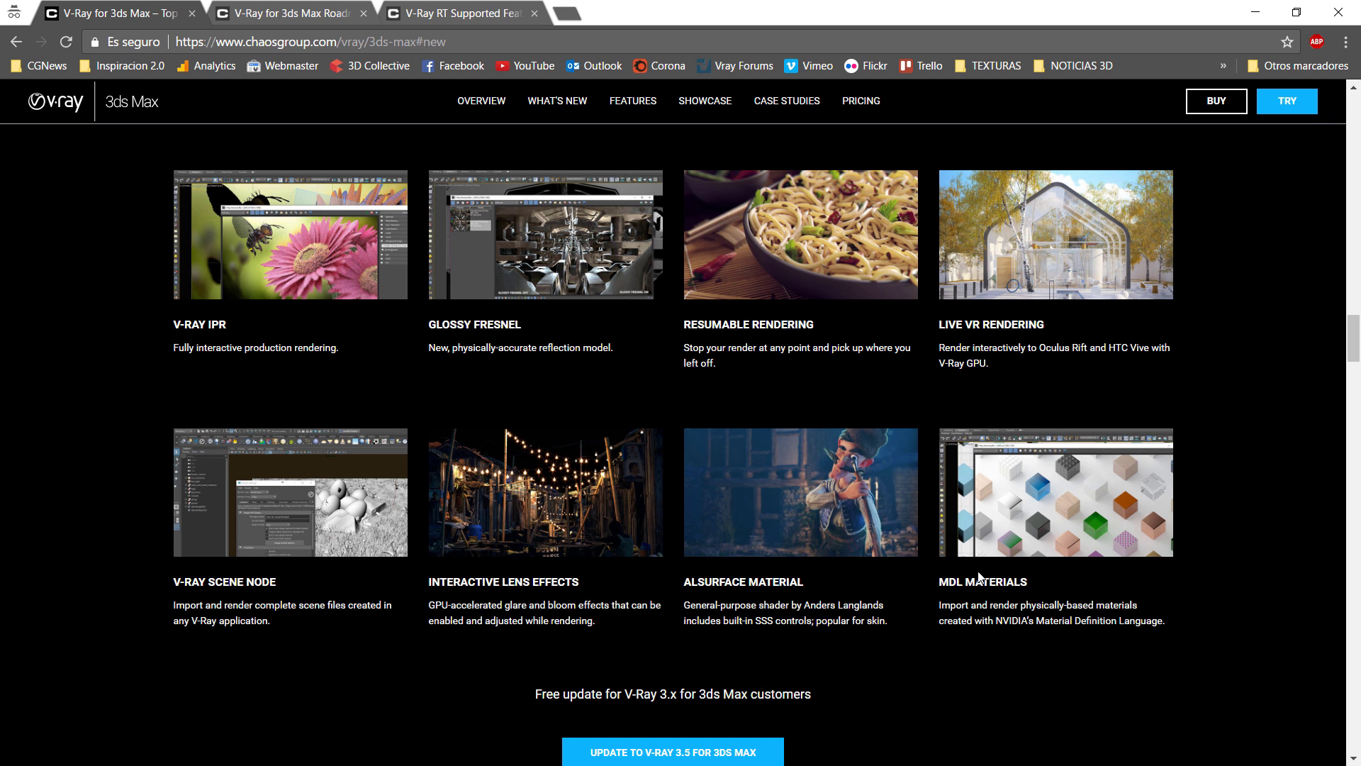
{"action": "scroll", "coordinate": [1099, 554], "scroll_direction": "up", "scroll_amount": 3}
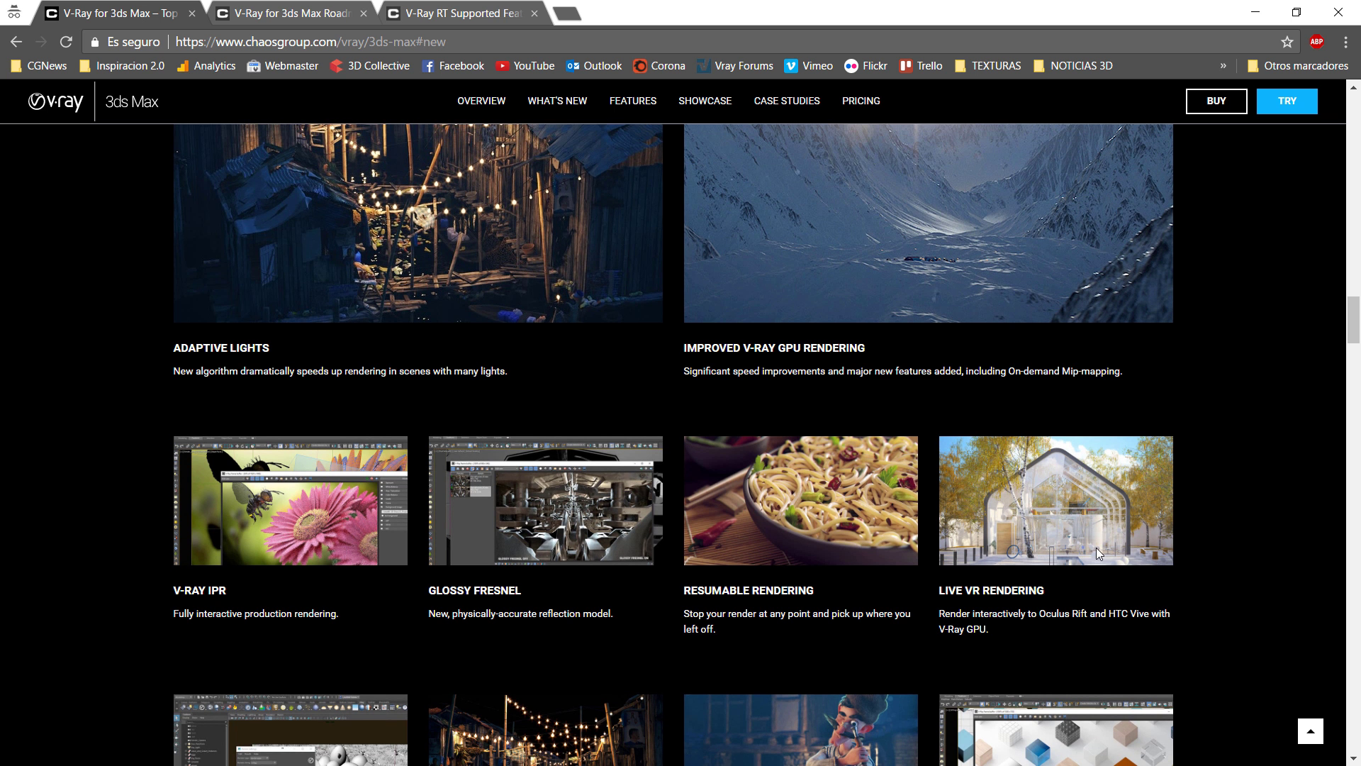
{"action": "scroll", "coordinate": [938, 503], "scroll_direction": "up", "scroll_amount": 1}
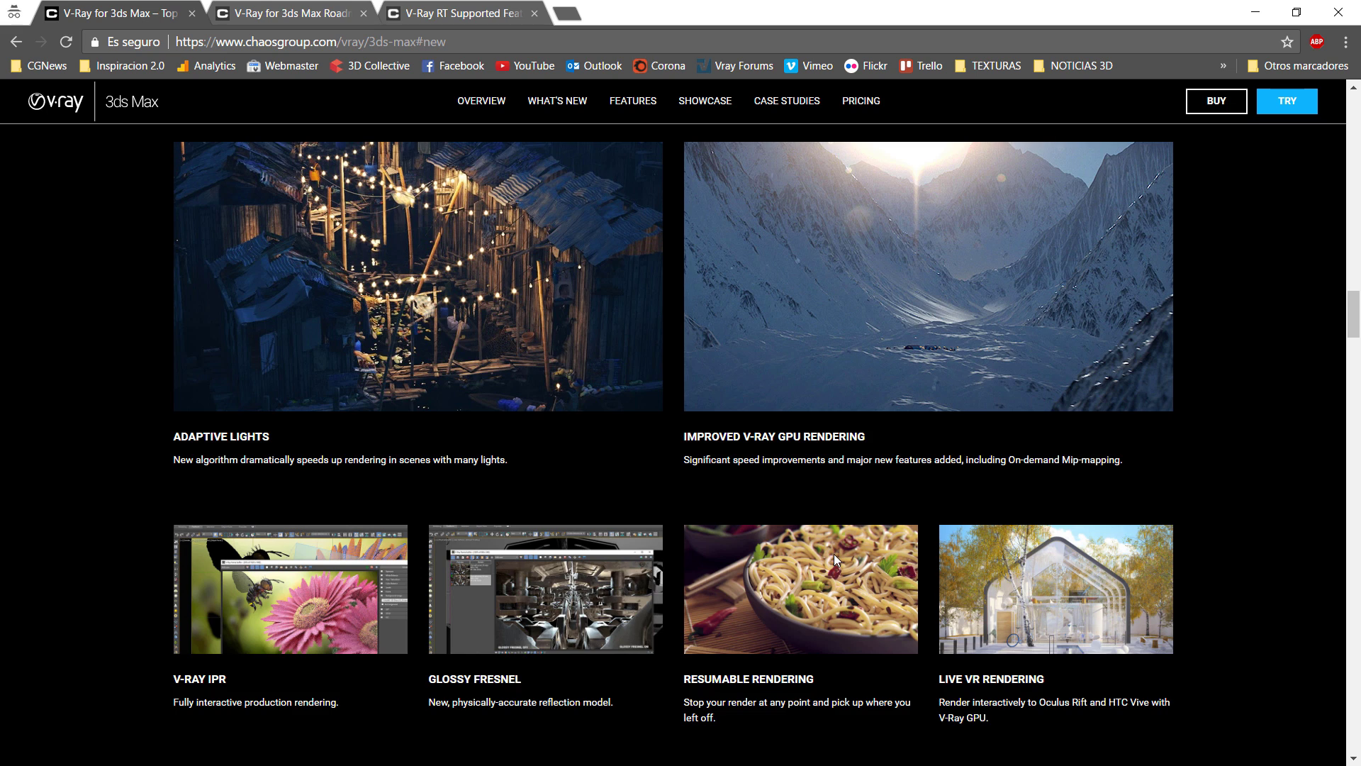
{"action": "scroll", "coordinate": [833, 554], "scroll_direction": "down", "scroll_amount": 5}
{"action": "scroll", "coordinate": [936, 497], "scroll_direction": "up", "scroll_amount": 6}
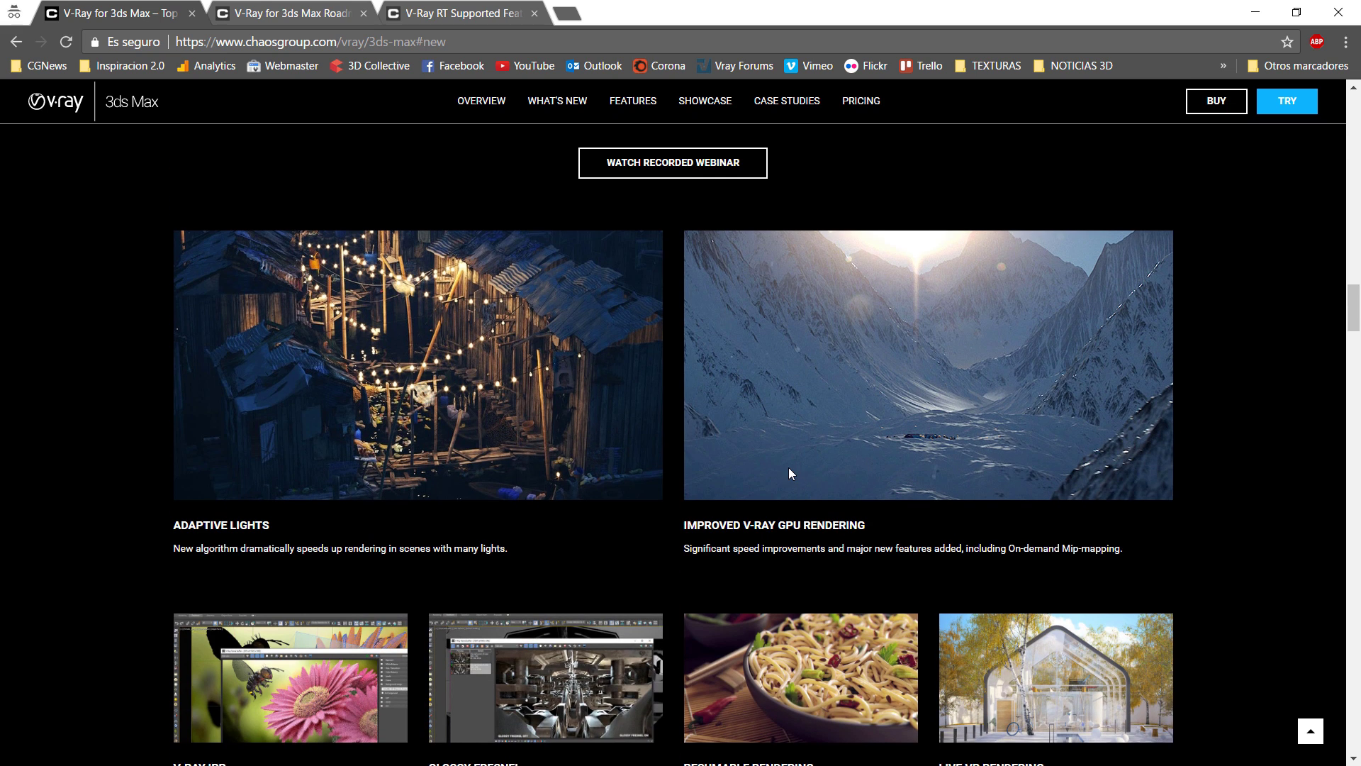
{"action": "scroll", "coordinate": [789, 469], "scroll_direction": "down", "scroll_amount": 1}
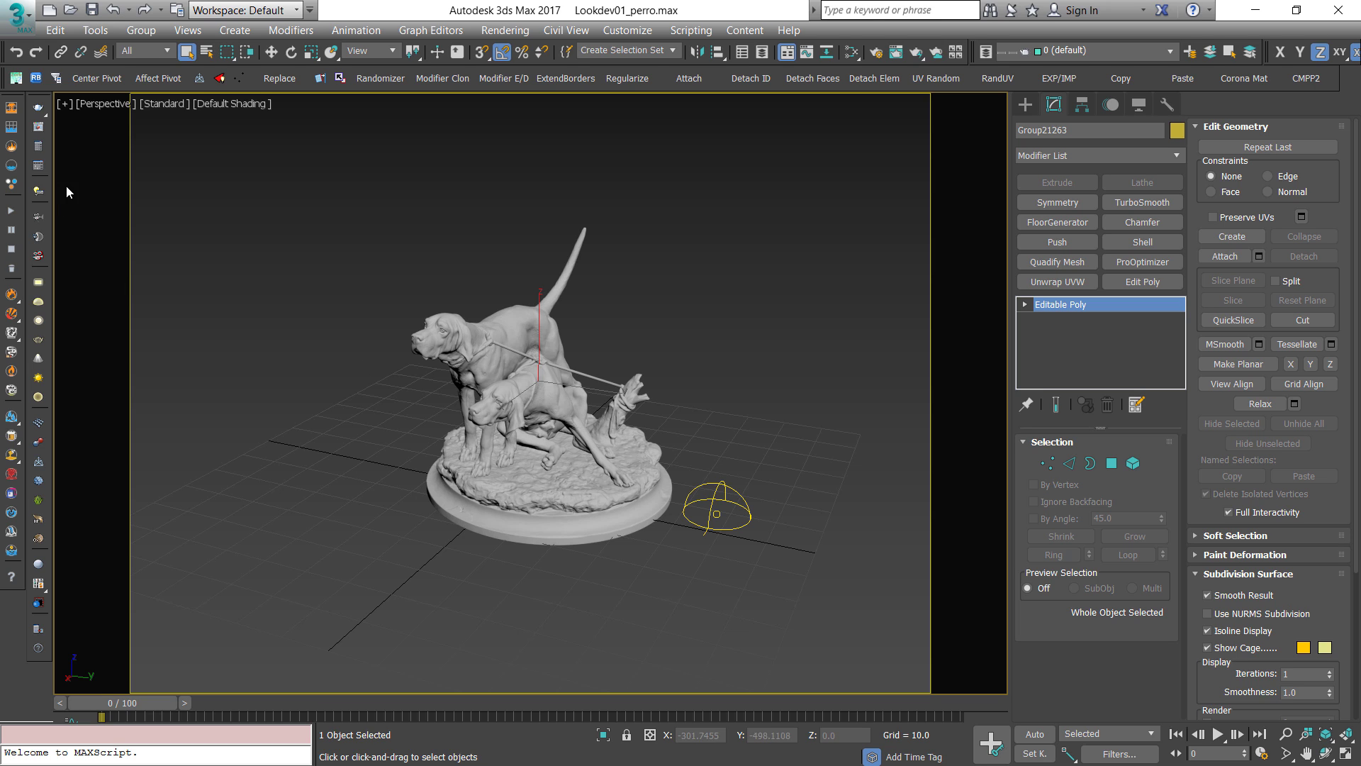
In 3ds Max, start a V-Ray interactive rendering of the dog sculpture and frame it closer in the Perspective view
{"action": "left_click", "coordinate": [40, 148]}
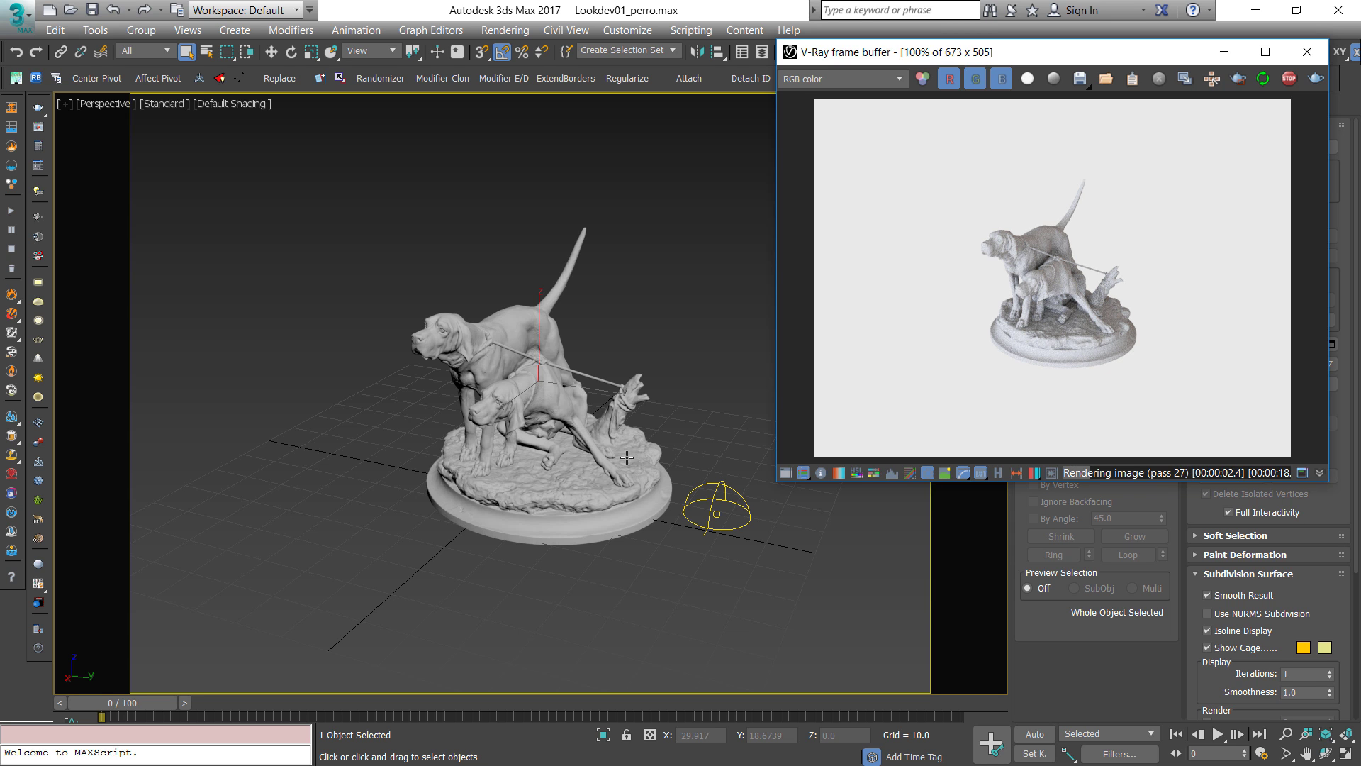
{"action": "scroll", "coordinate": [616, 484], "scroll_direction": "up", "scroll_amount": 5}
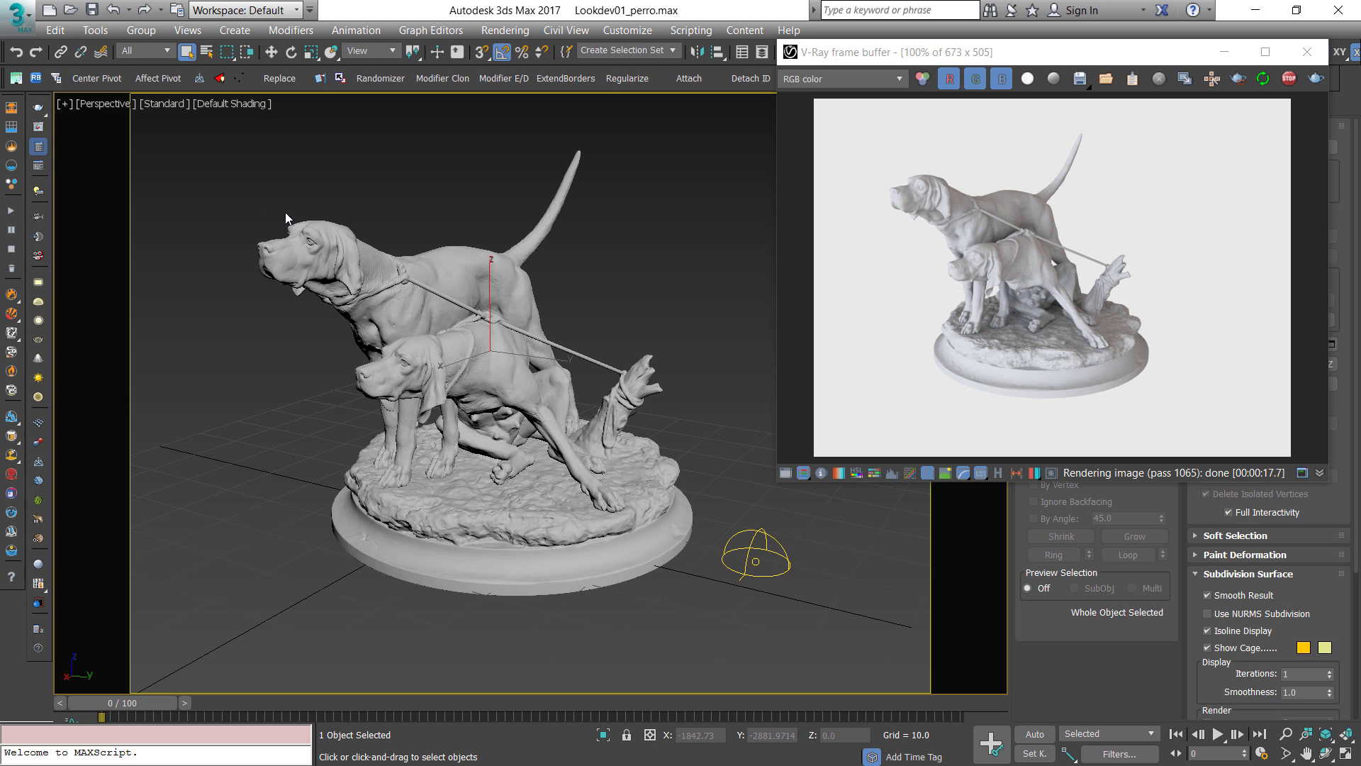
Set the secondary GI engine to None and restart the interactive rendering, viewing the dog sculpture from a different angle
{"action": "left_click", "coordinate": [38, 165]}
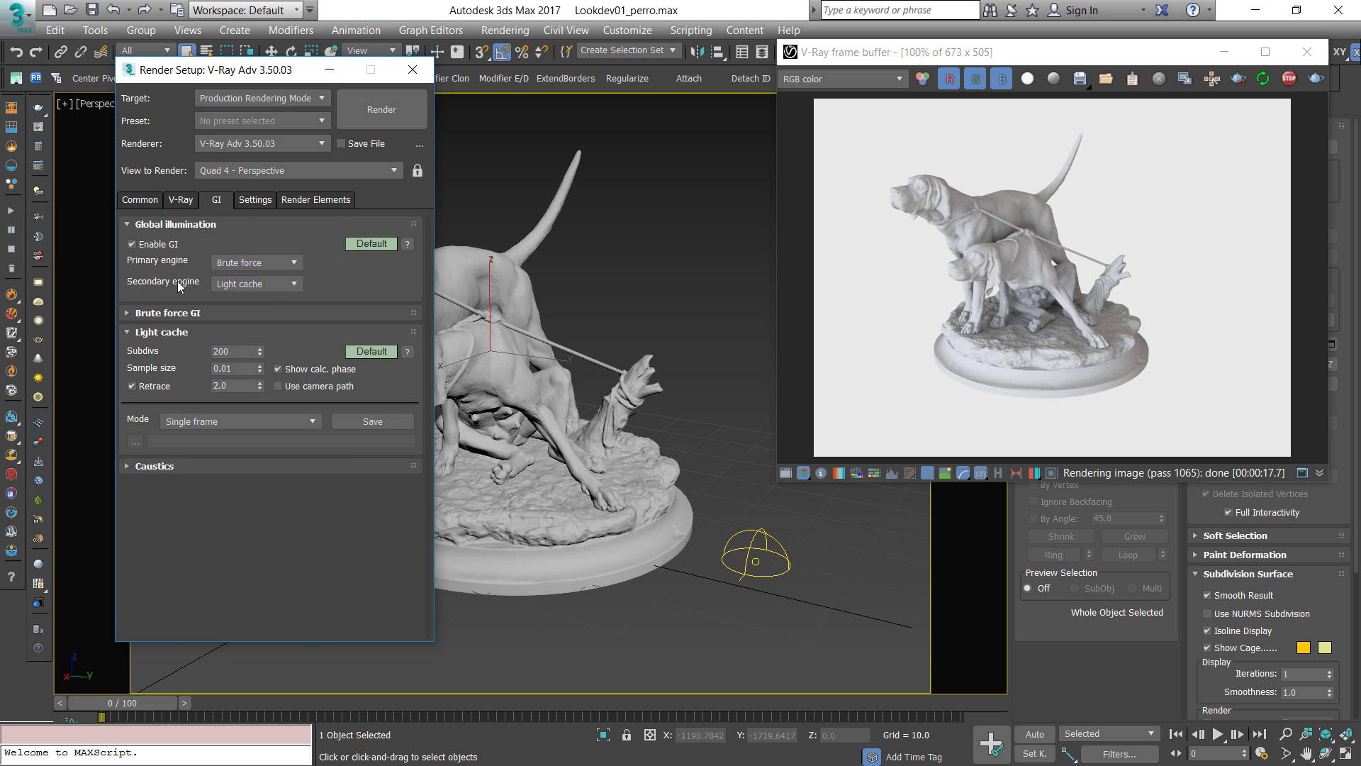
{"action": "left_click", "coordinate": [258, 284]}
{"action": "left_click", "coordinate": [245, 300]}
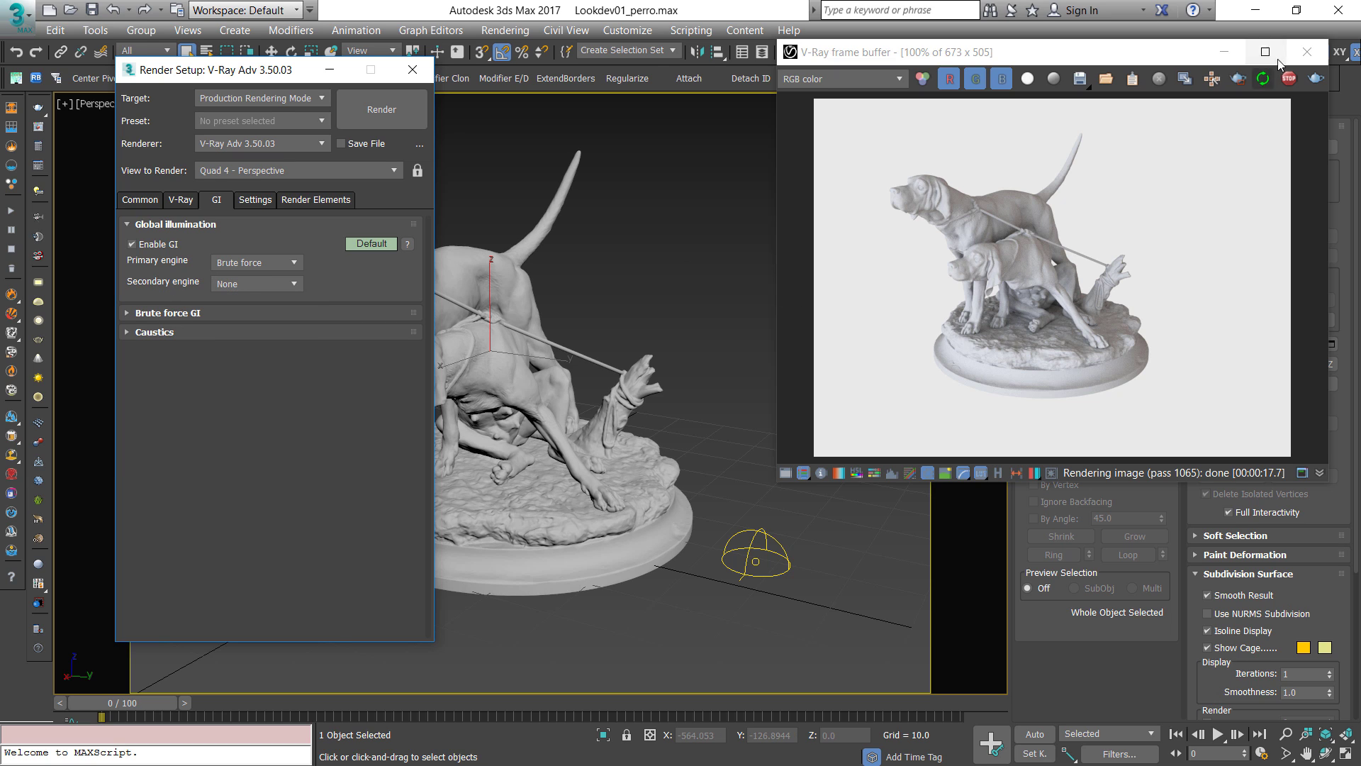
{"action": "left_click", "coordinate": [1290, 81]}
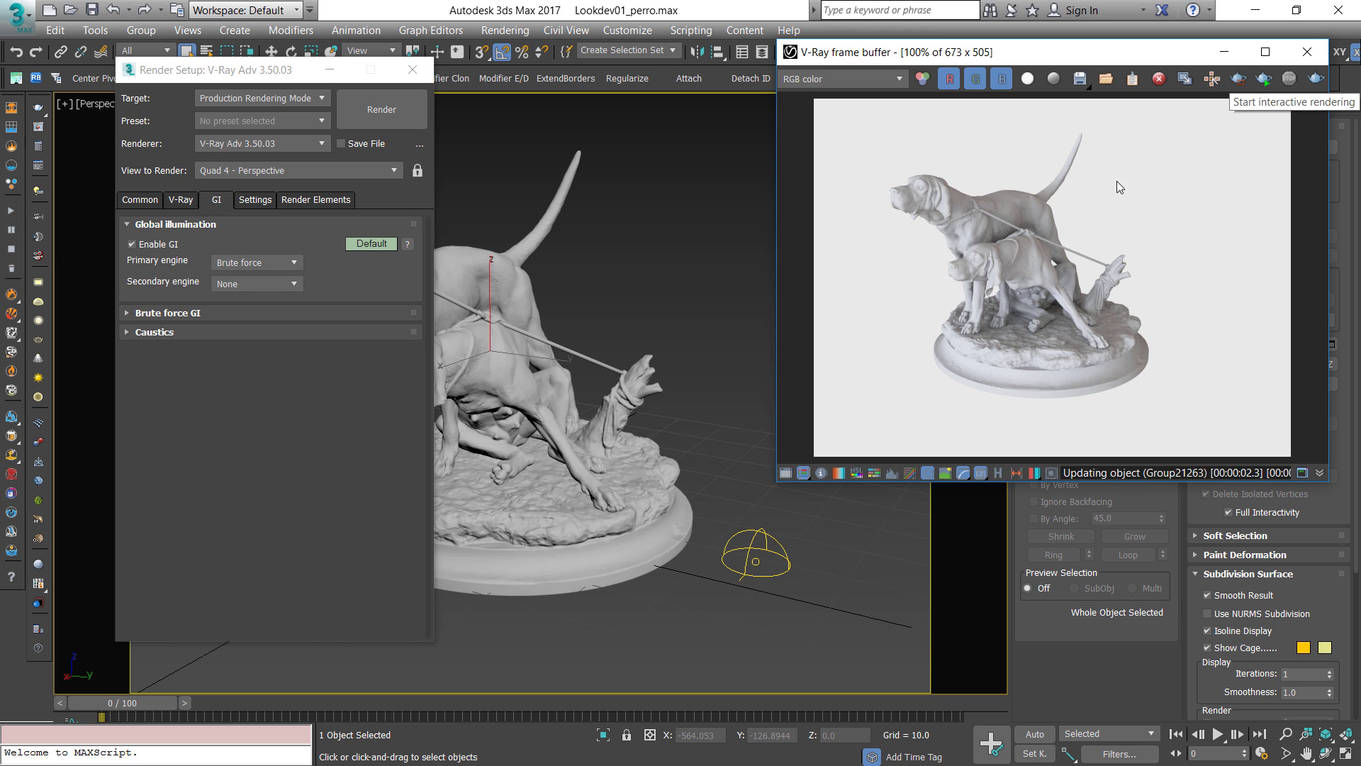
{"action": "left_click", "coordinate": [243, 77]}
{"action": "left_click_drag", "start_coordinate": [243, 76], "coordinate": [169, 84]}
{"action": "middle_click_drag", "start_coordinate": [550, 392], "coordinate": [573, 432], "text": "alt"}
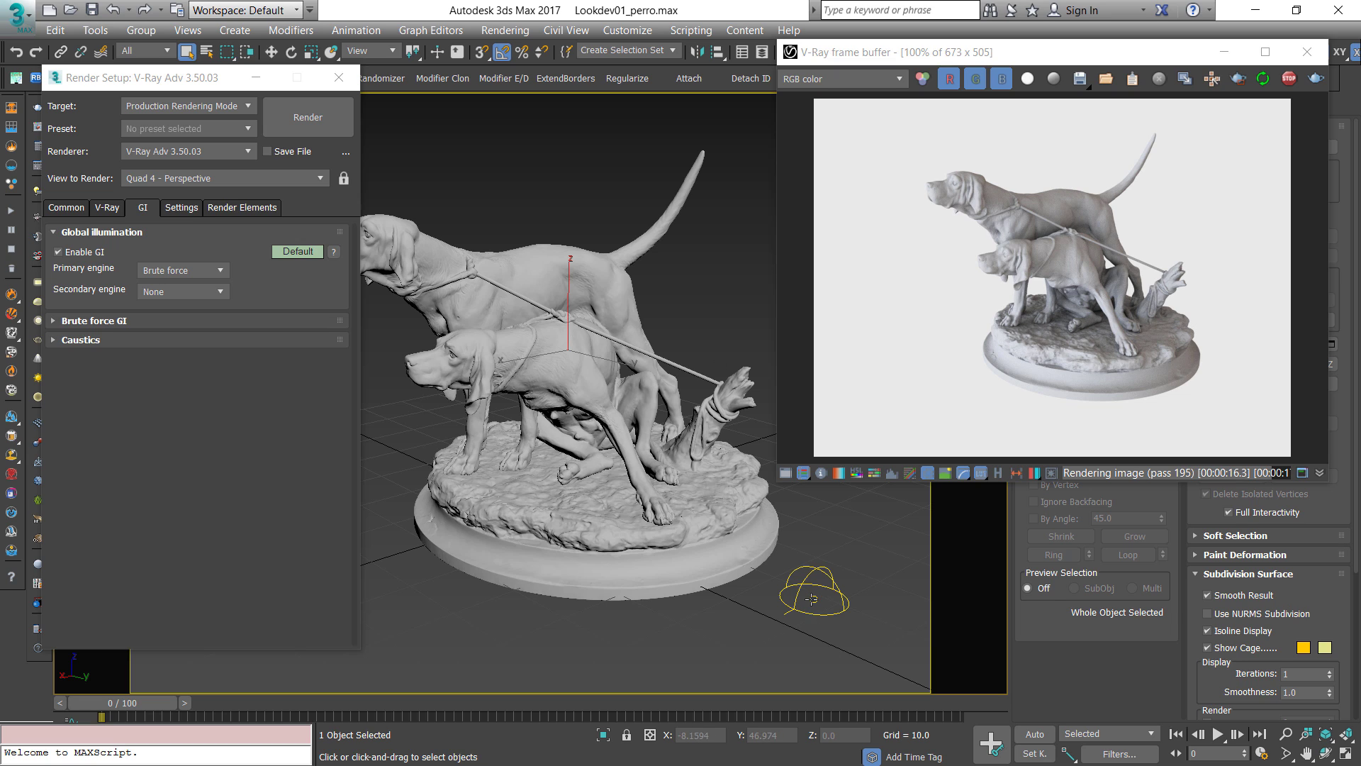
Set the secondary GI engine to Light cache and stop the interactive rendering
{"action": "left_click", "coordinate": [182, 292]}
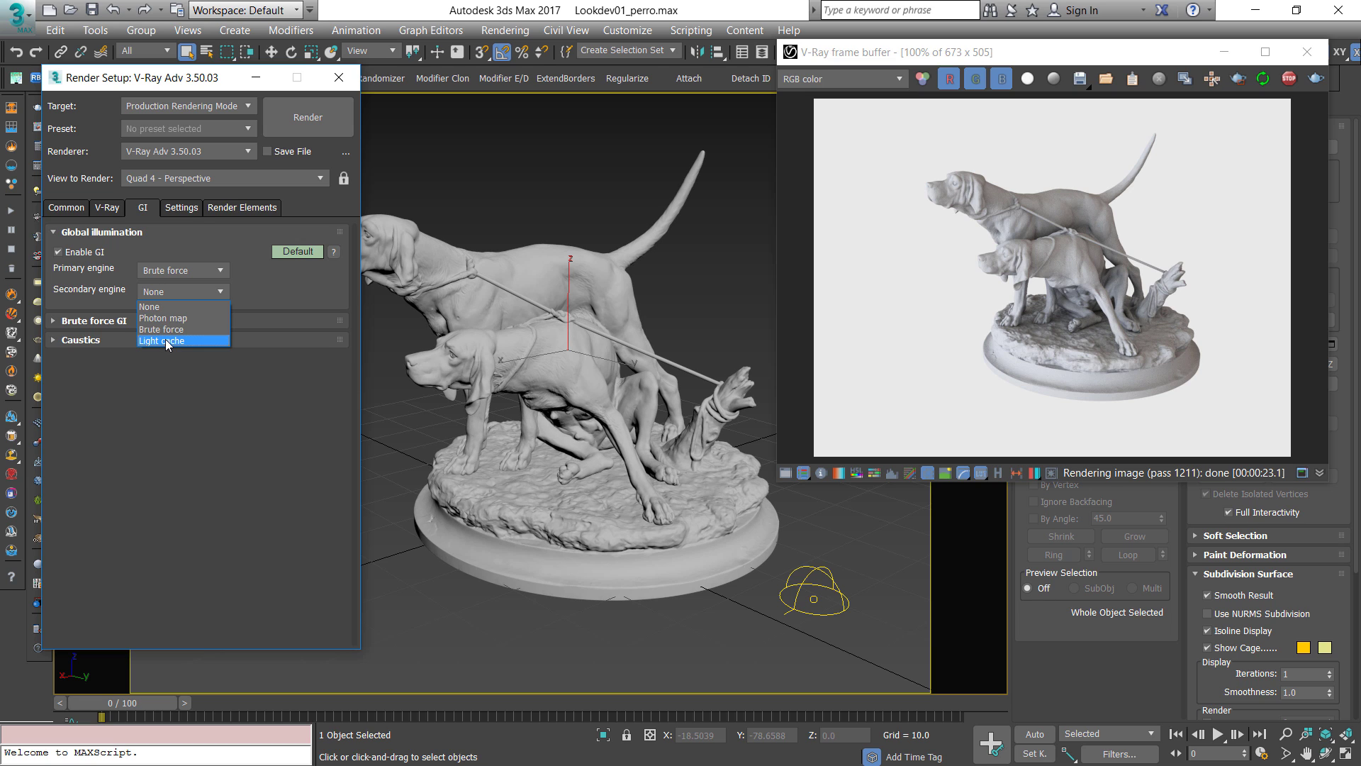
{"action": "left_click", "coordinate": [168, 342]}
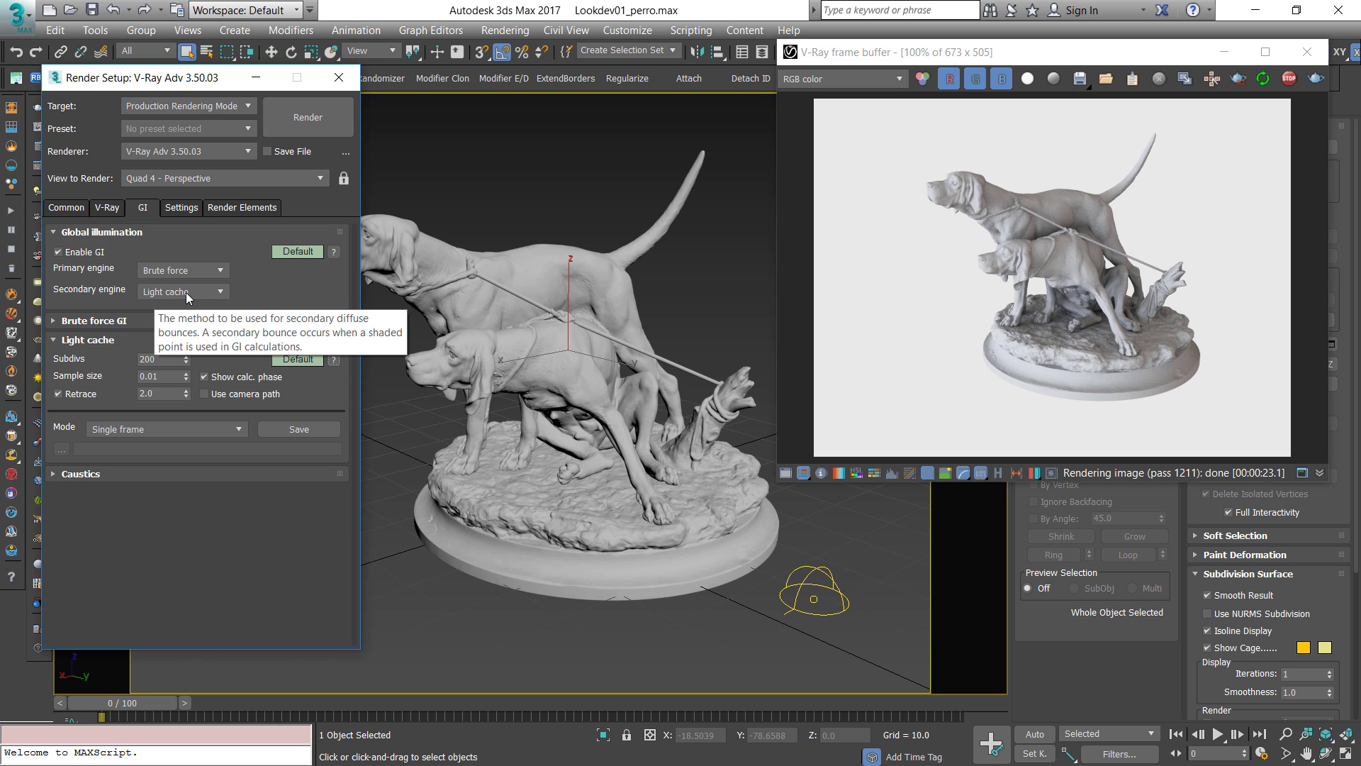
{"action": "left_click", "coordinate": [1289, 79]}
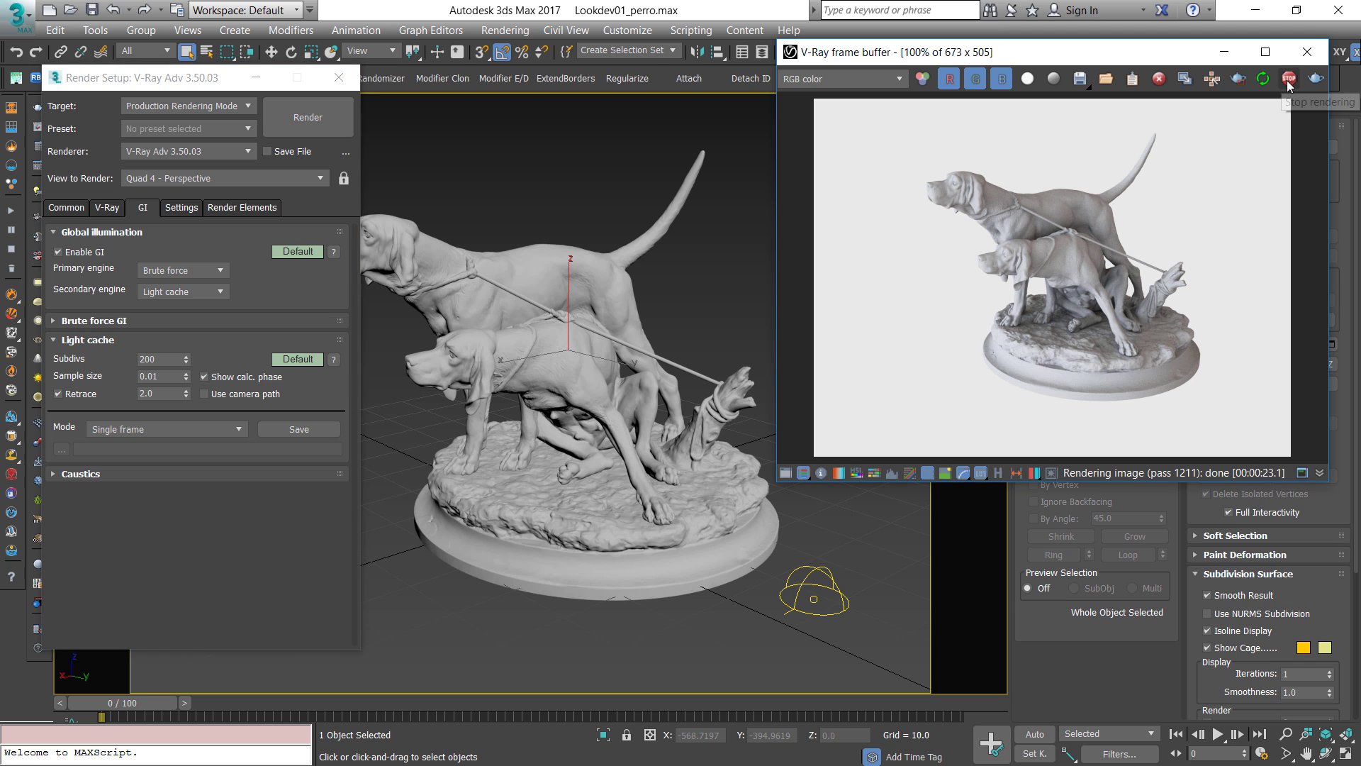
Set the Light cache subdivs to 250 and restart the interactive rendering
{"action": "mouse_move", "coordinate": [180, 356]}
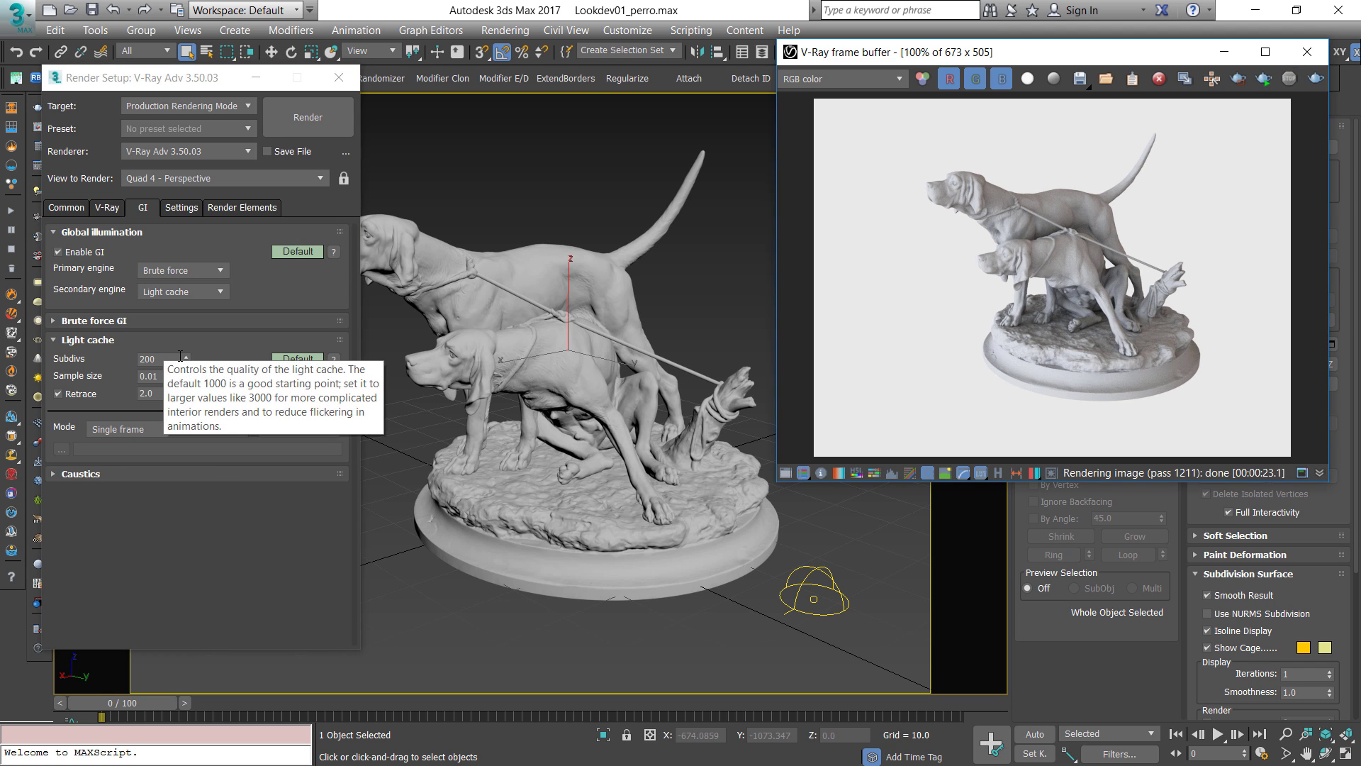
{"action": "mouse_move", "coordinate": [190, 430]}
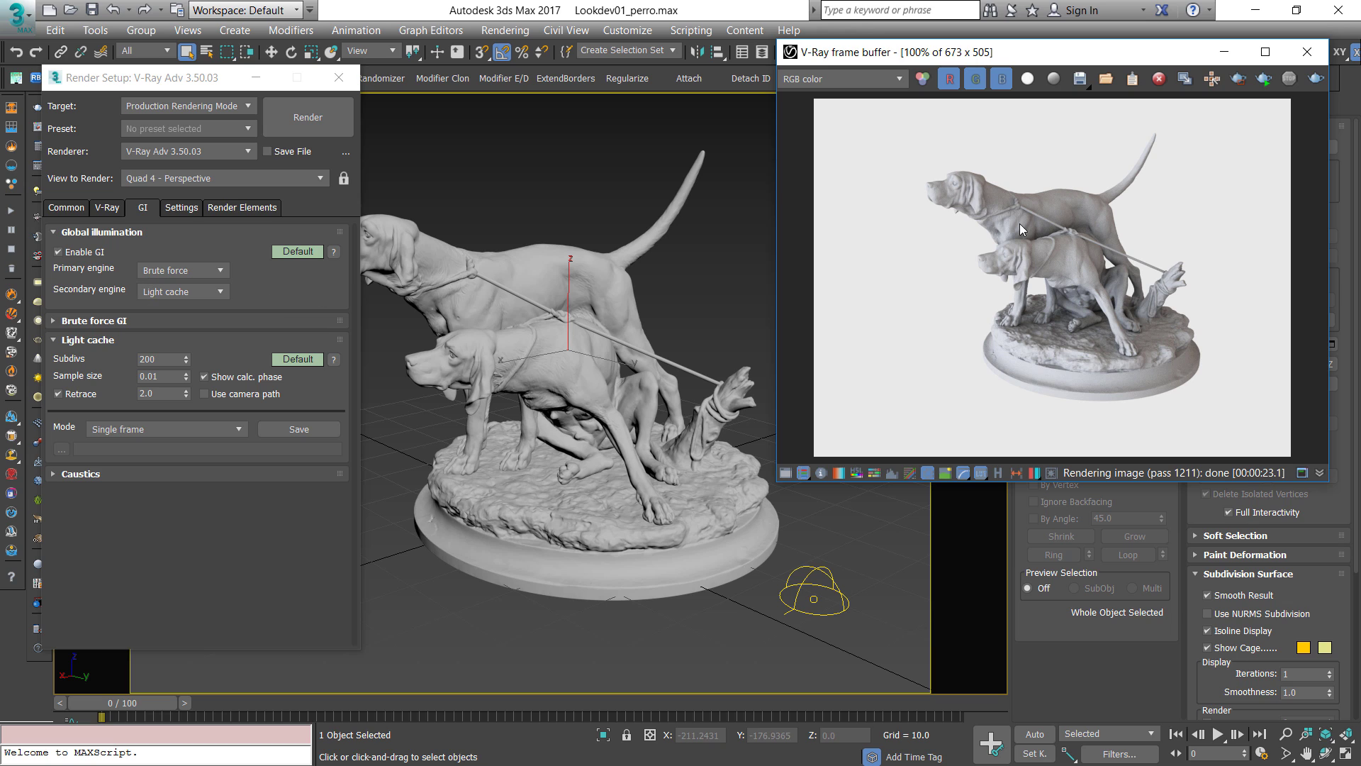
{"action": "double_click", "coordinate": [147, 360]}
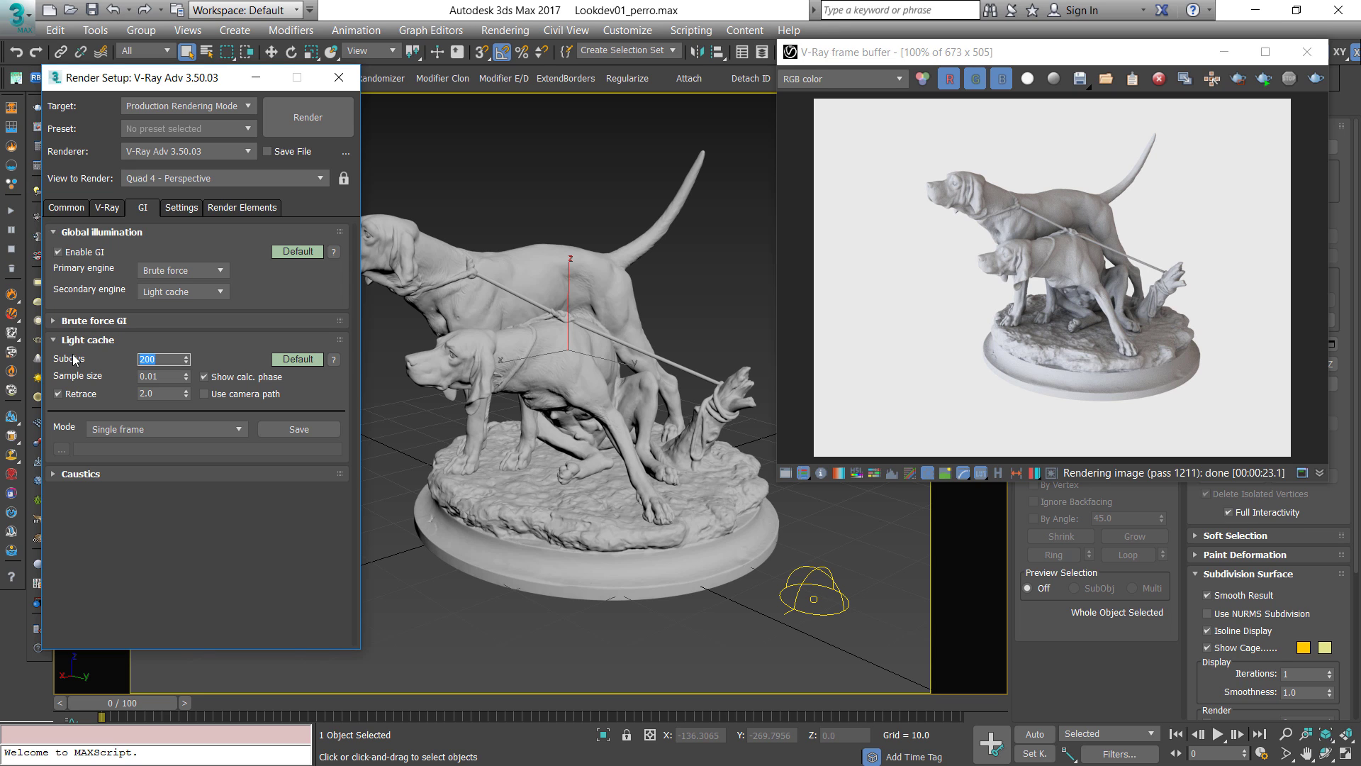
{"action": "type", "text": "250"}
{"action": "key", "text": "Return"}
{"action": "mouse_move", "coordinate": [171, 397]}
{"action": "mouse_move", "coordinate": [170, 299]}
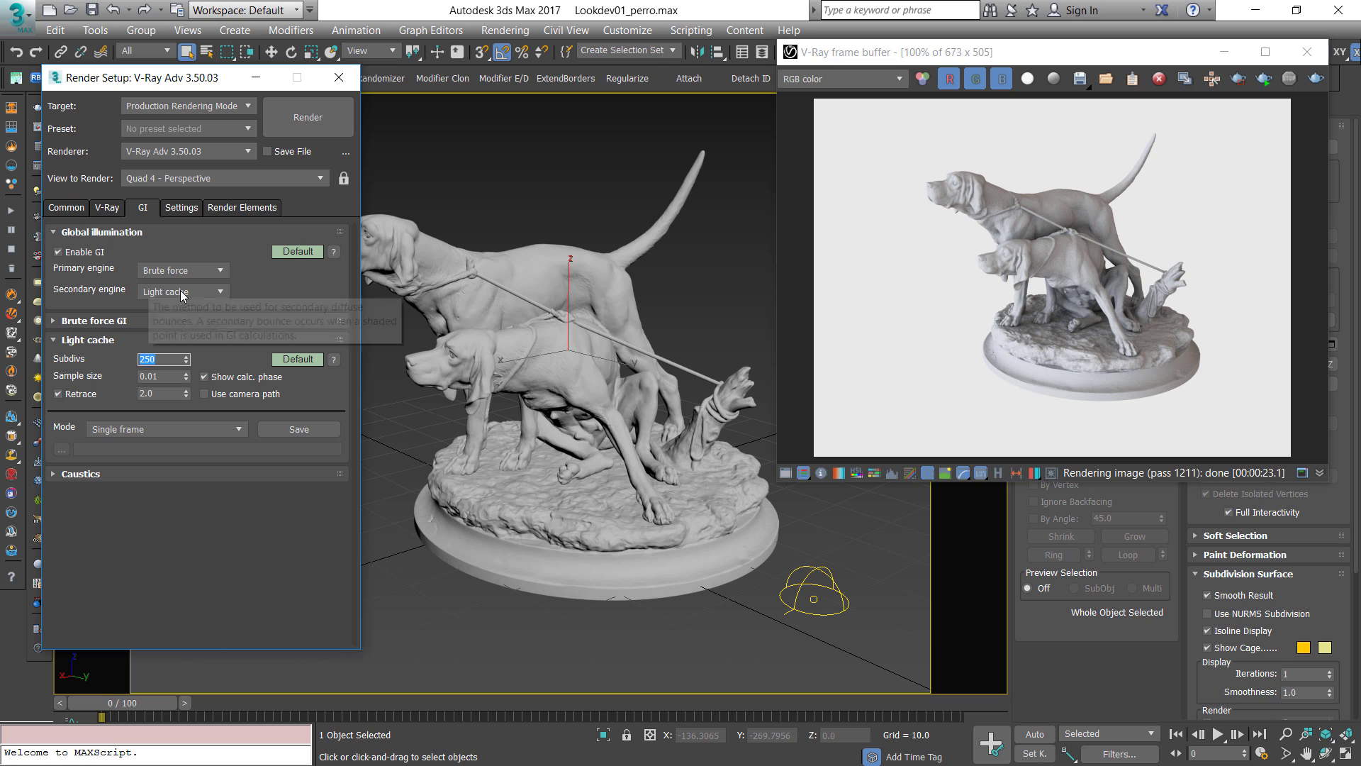
{"action": "left_click", "coordinate": [922, 309]}
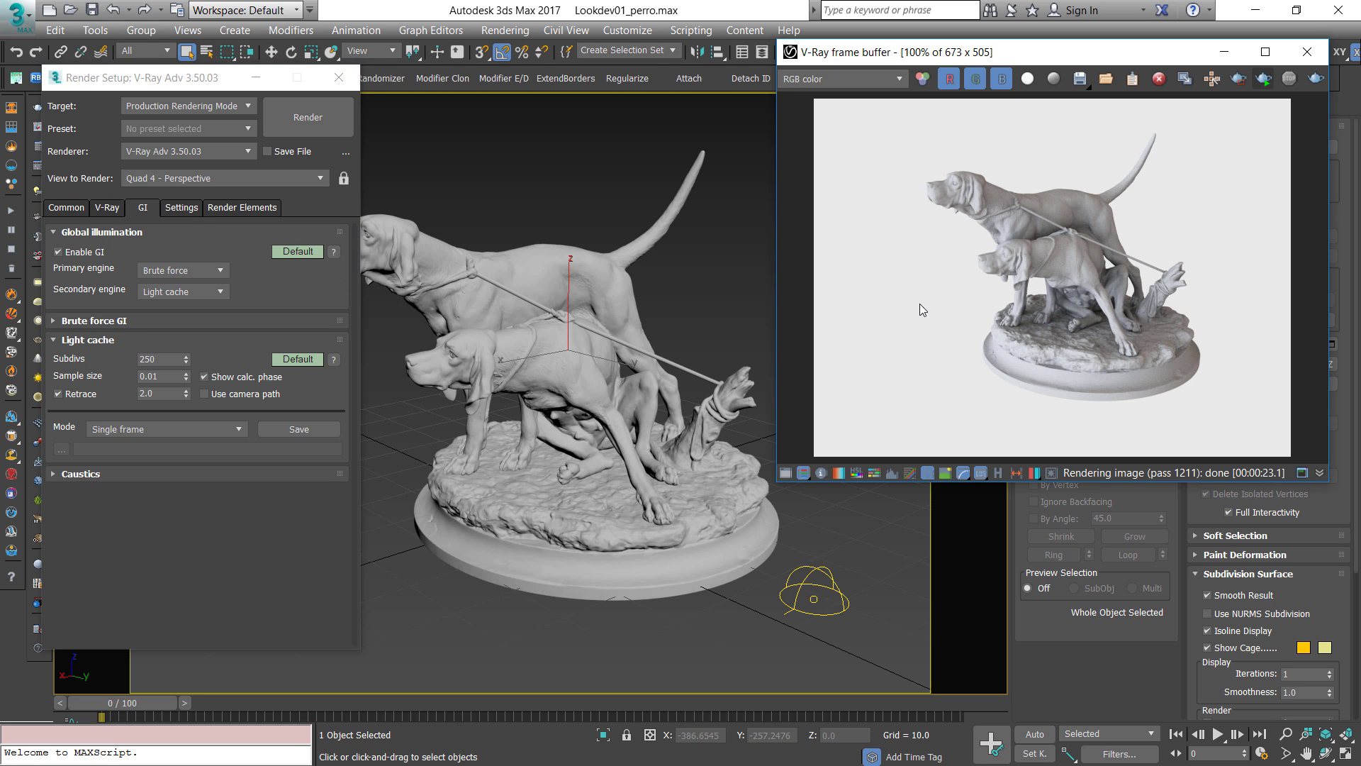
{"action": "key", "text": "shift+q"}
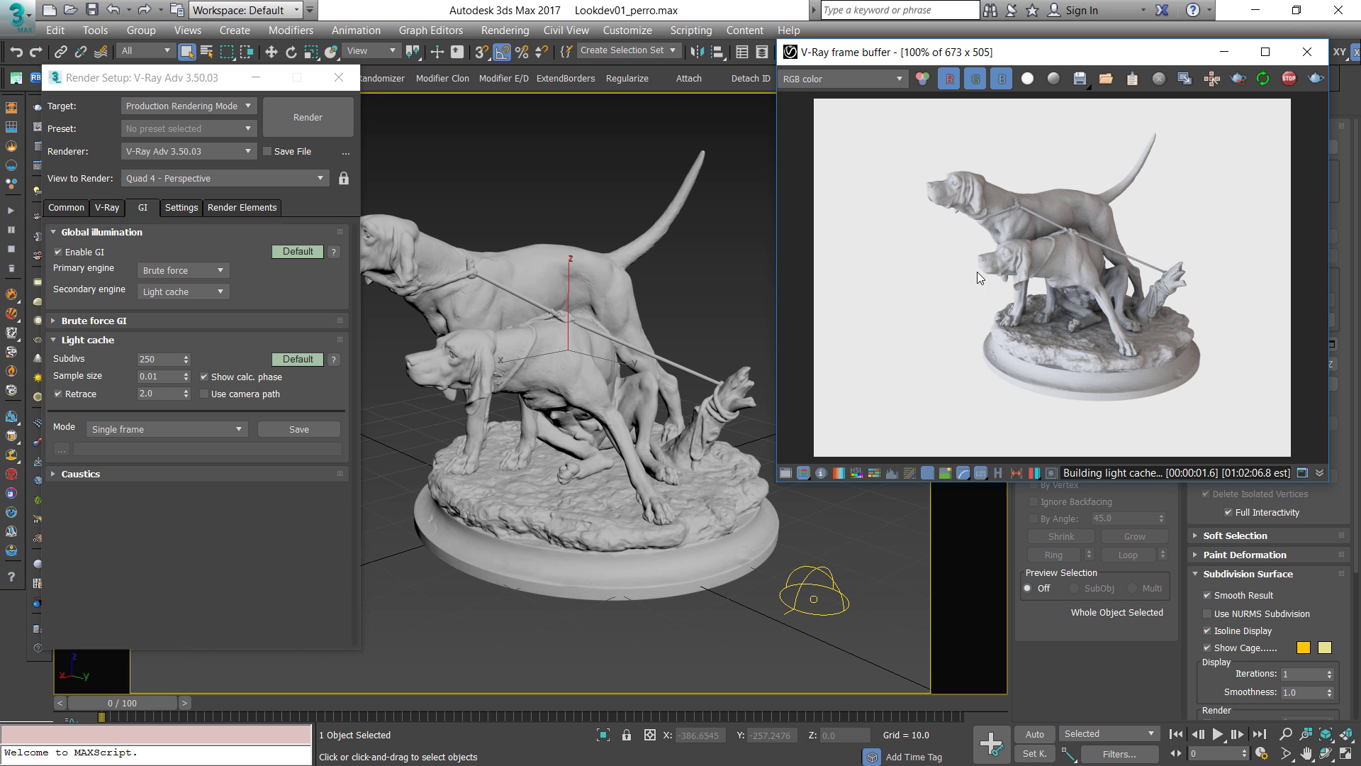
Close the render setup and view the dog sculpture from several angles in Perspective, ending on a closer view
{"action": "key", "text": "F10"}
{"action": "middle_click_drag", "start_coordinate": [585, 400], "coordinate": [725, 481], "text": "alt"}
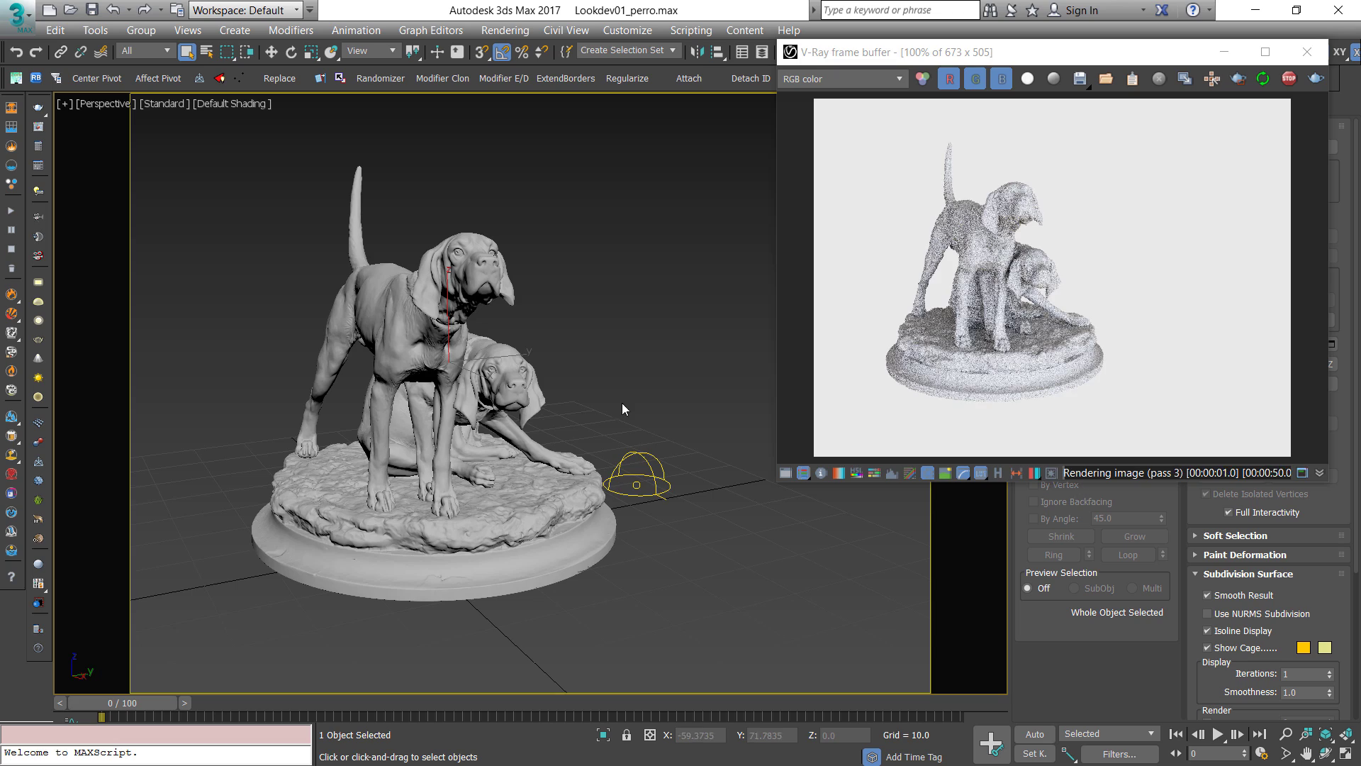
{"action": "middle_click_drag", "start_coordinate": [623, 404], "coordinate": [563, 469], "text": "alt"}
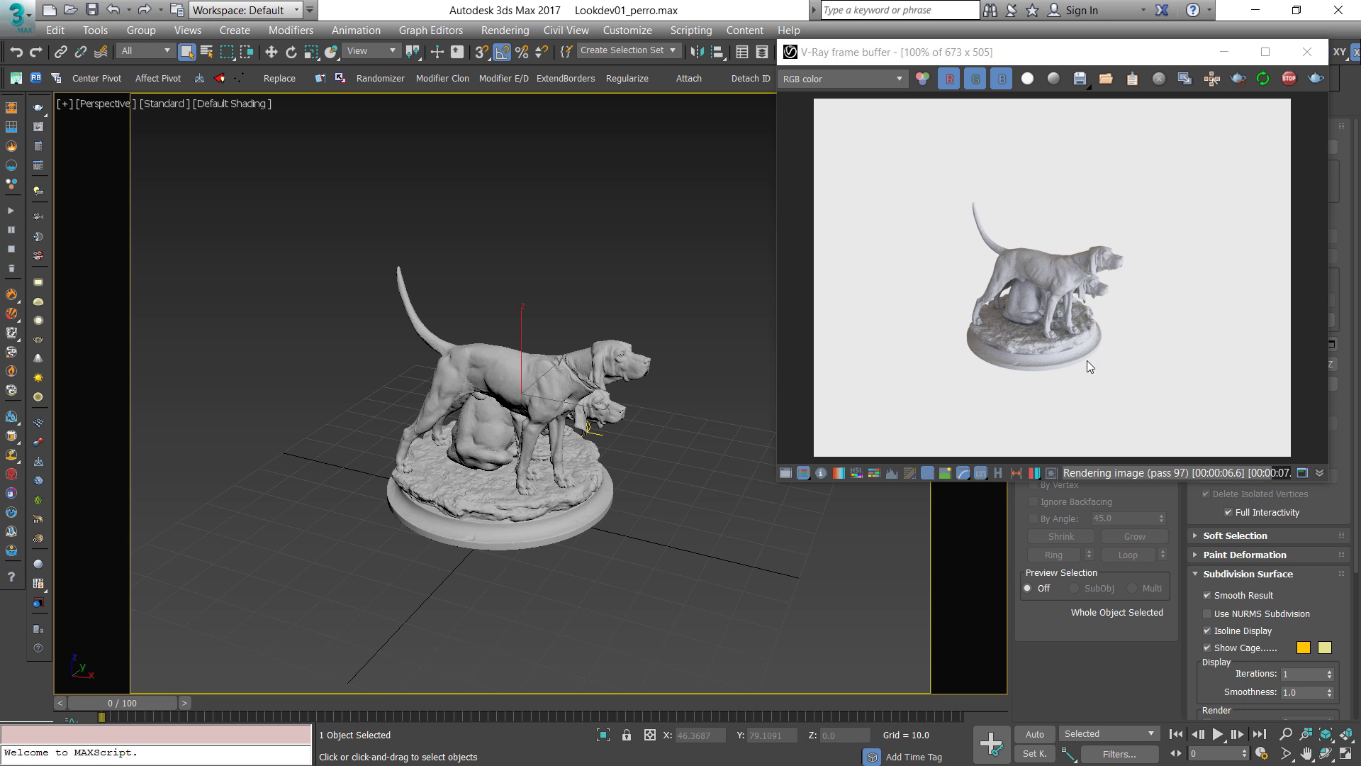
{"action": "middle_click_drag", "start_coordinate": [563, 469], "coordinate": [617, 406], "text": "alt"}
{"action": "scroll", "coordinate": [617, 406], "scroll_direction": "up", "scroll_amount": 8}
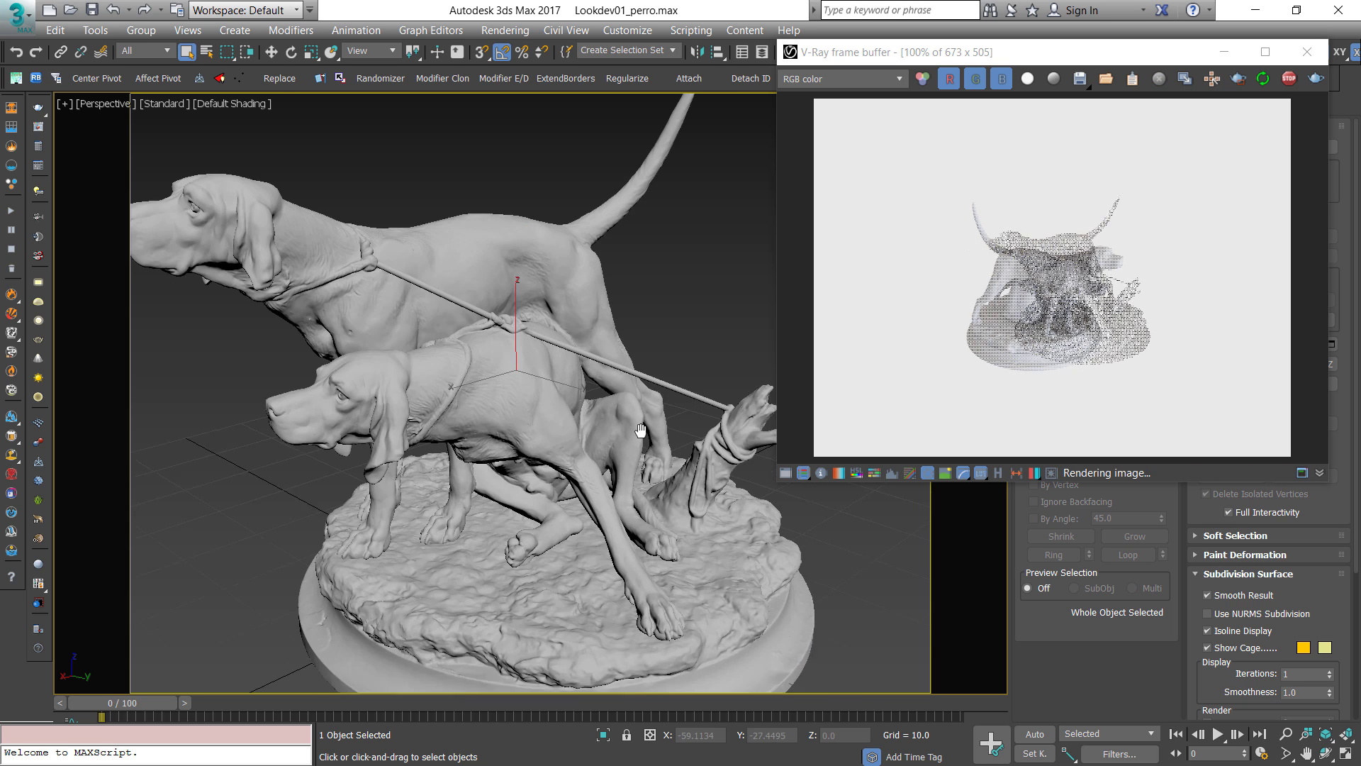
{"action": "middle_click_drag", "start_coordinate": [527, 451], "coordinate": [528, 481], "text": "alt"}
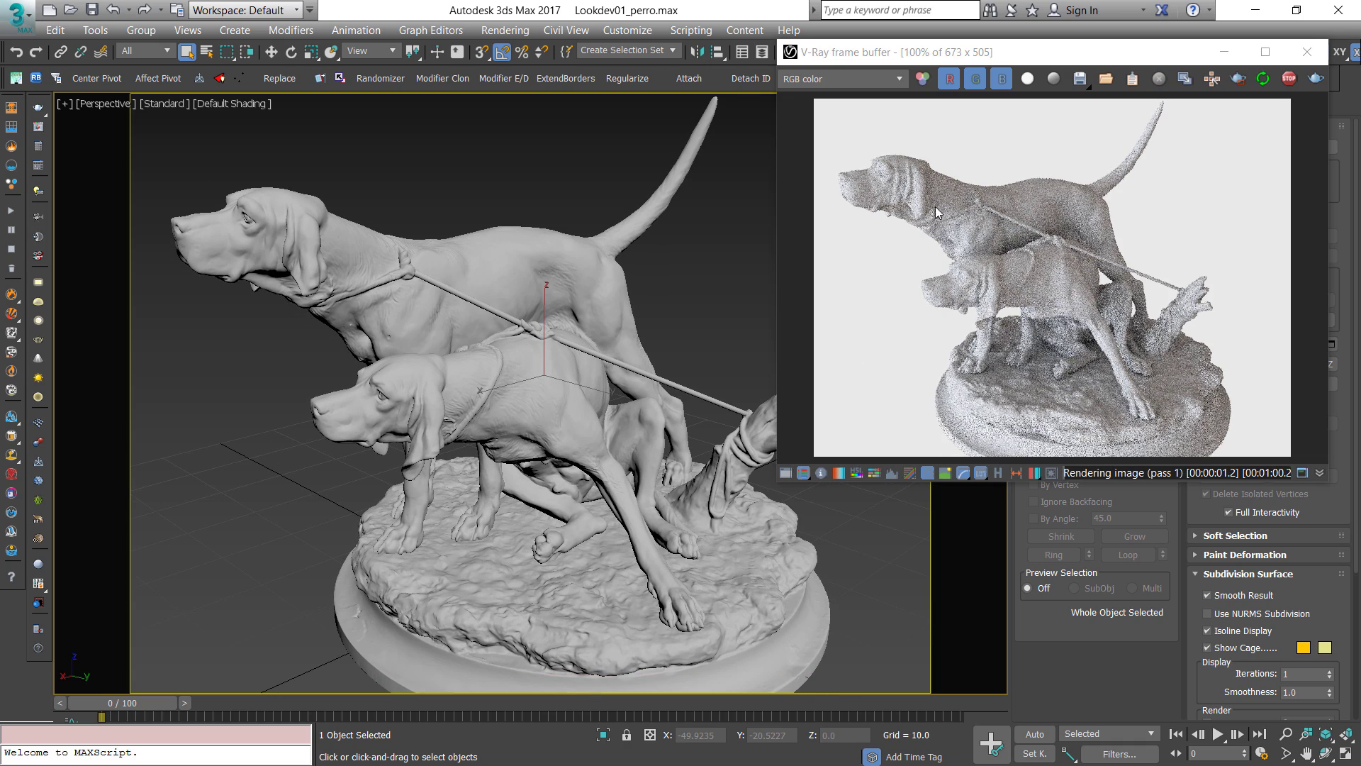
Show the frame buffer's colour corrections, inspect the LUT settings and switch the LUT off
{"action": "left_click", "coordinate": [786, 474]}
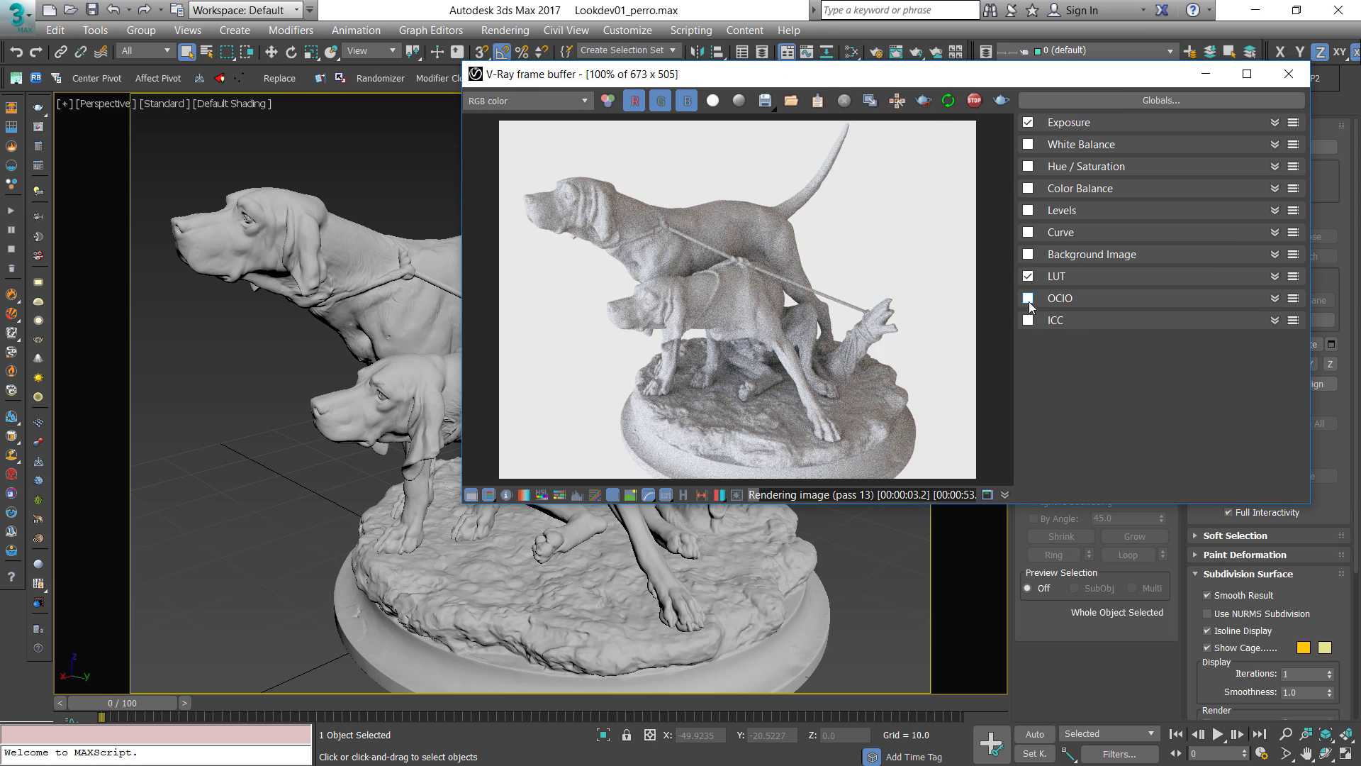
{"action": "left_click", "coordinate": [1028, 280]}
{"action": "left_click", "coordinate": [1275, 276]}
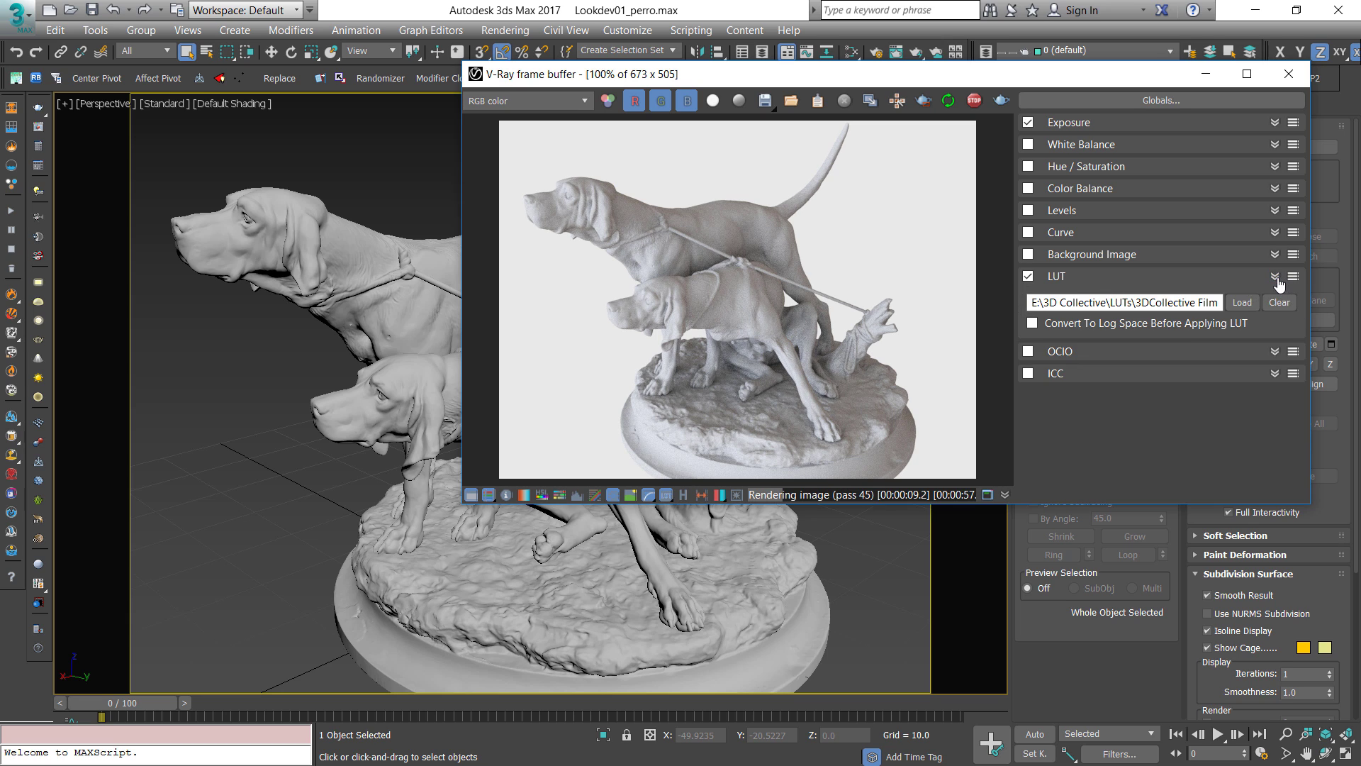
{"action": "left_click", "coordinate": [1275, 275]}
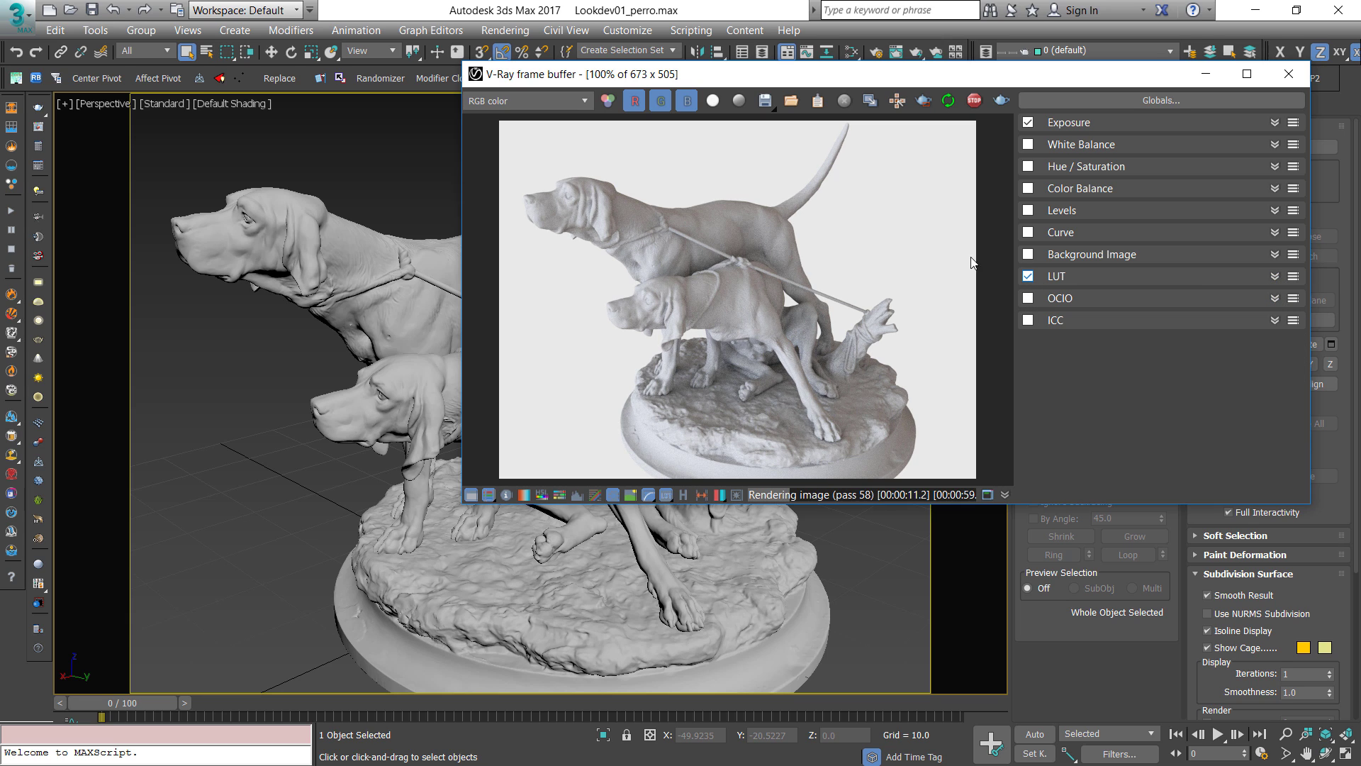
{"action": "left_click", "coordinate": [1029, 278]}
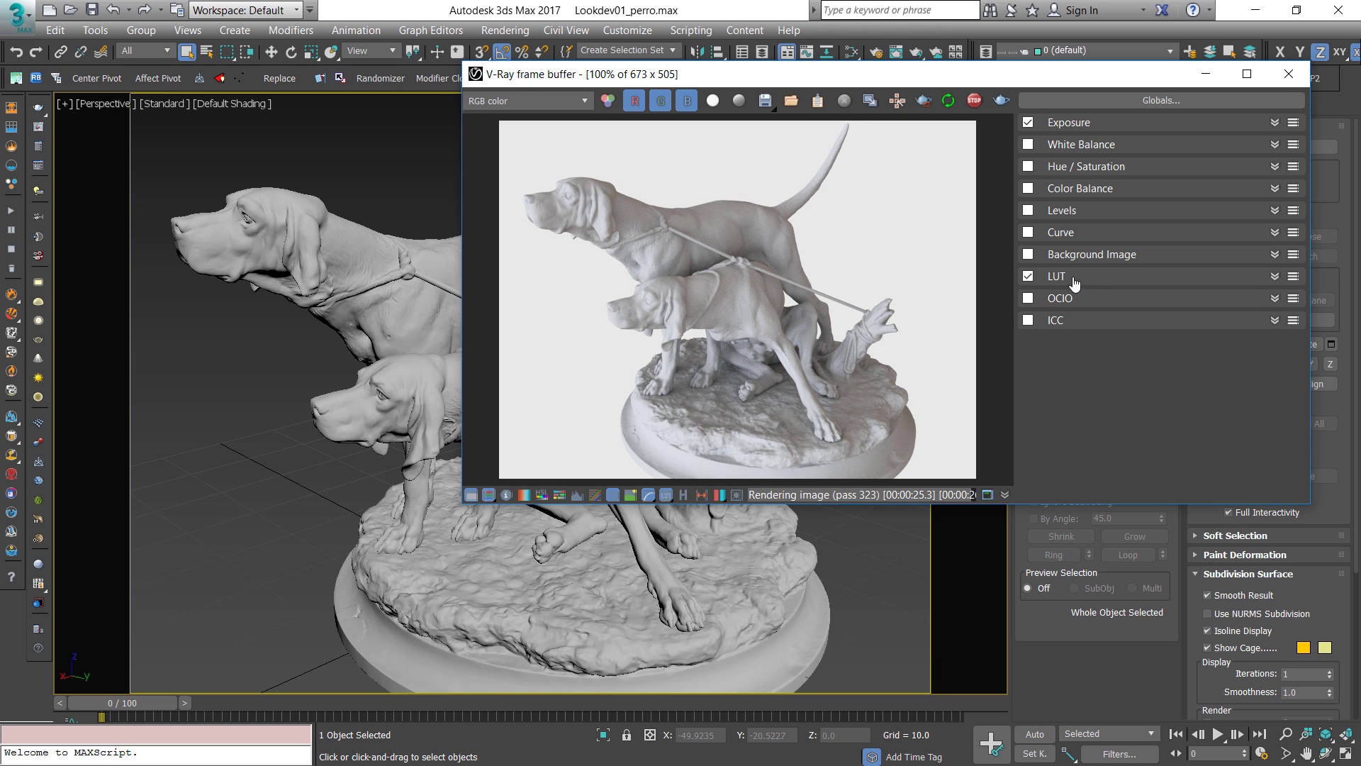
{"action": "left_click", "coordinate": [1029, 276]}
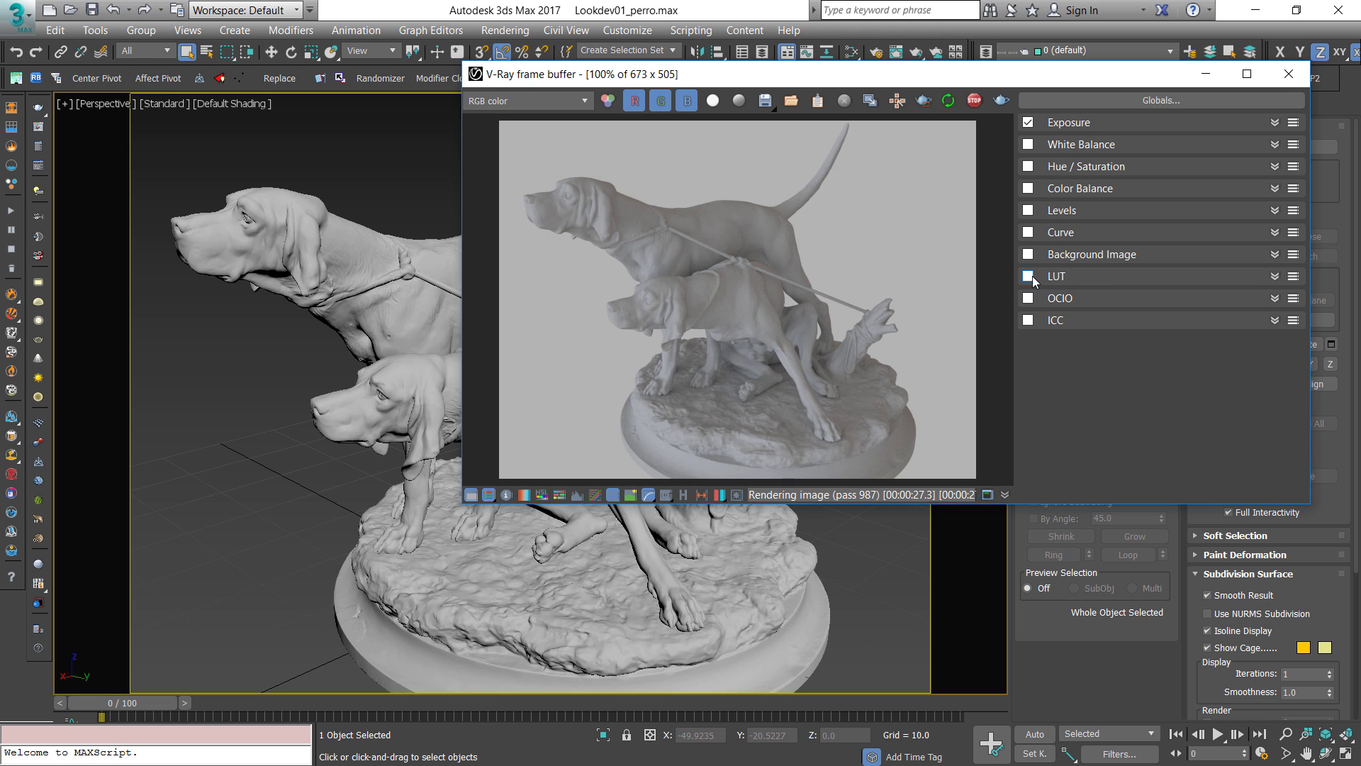
Enable the Curve correction and inspect the Curve and Exposure settings
{"action": "left_click", "coordinate": [1028, 233]}
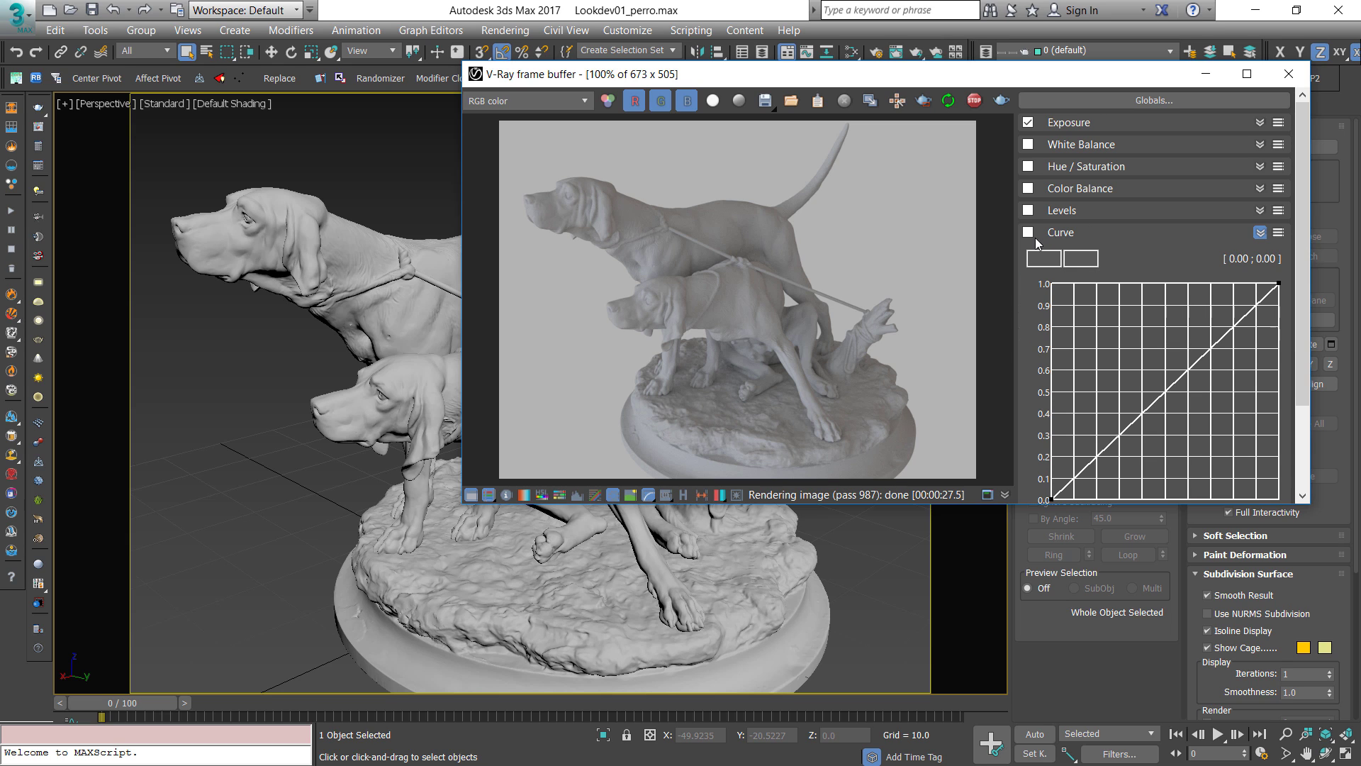
{"action": "left_click", "coordinate": [1260, 234]}
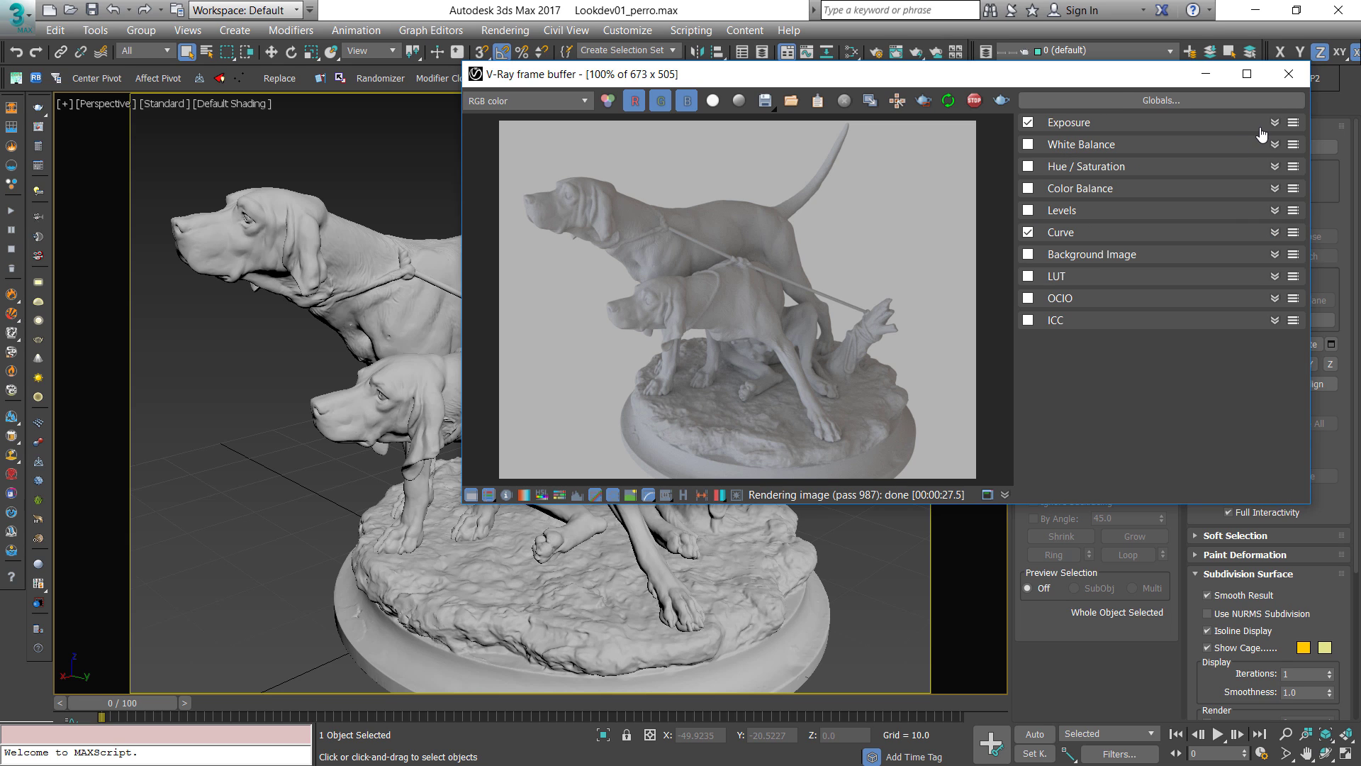
{"action": "left_click", "coordinate": [1274, 123]}
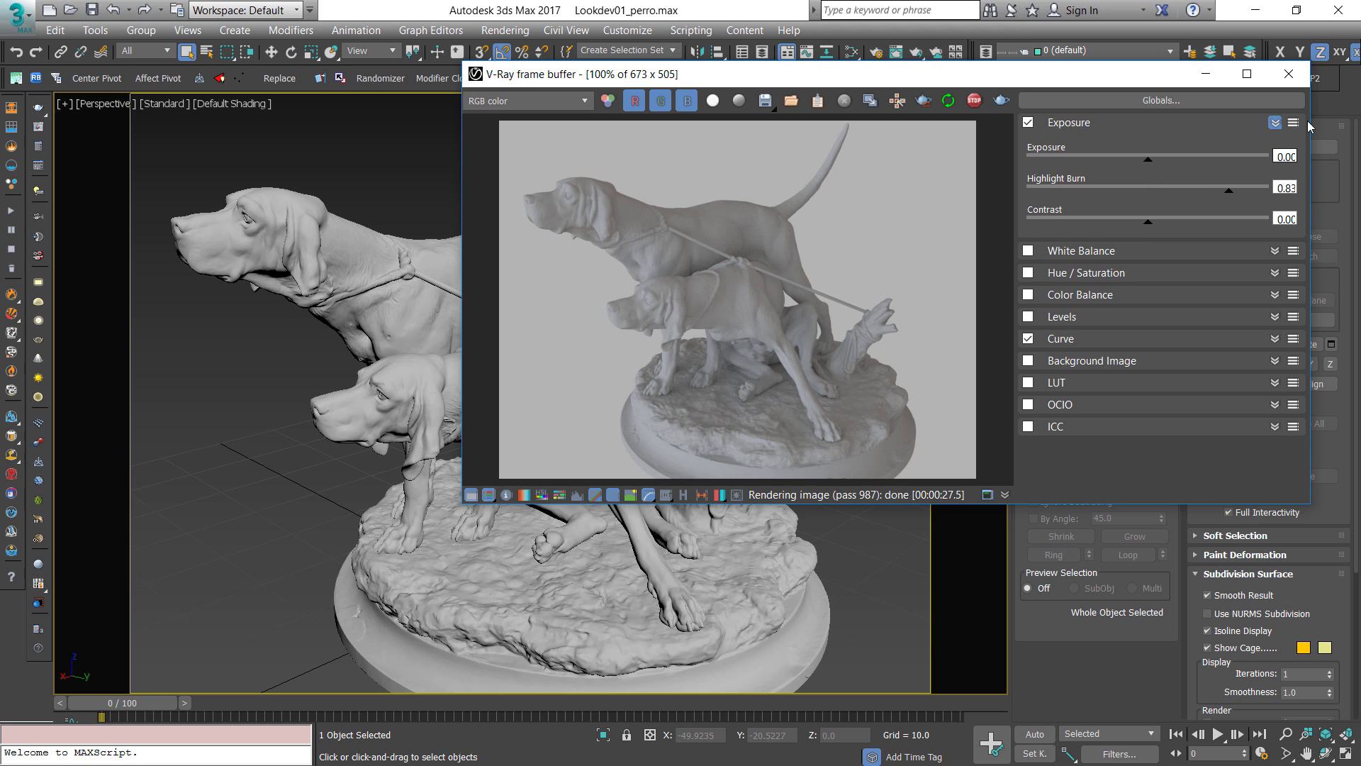
{"action": "left_click", "coordinate": [1274, 123]}
Switch the LUT back on, disable the Curve correction and hide the colour corrections
{"action": "left_click", "coordinate": [1029, 278]}
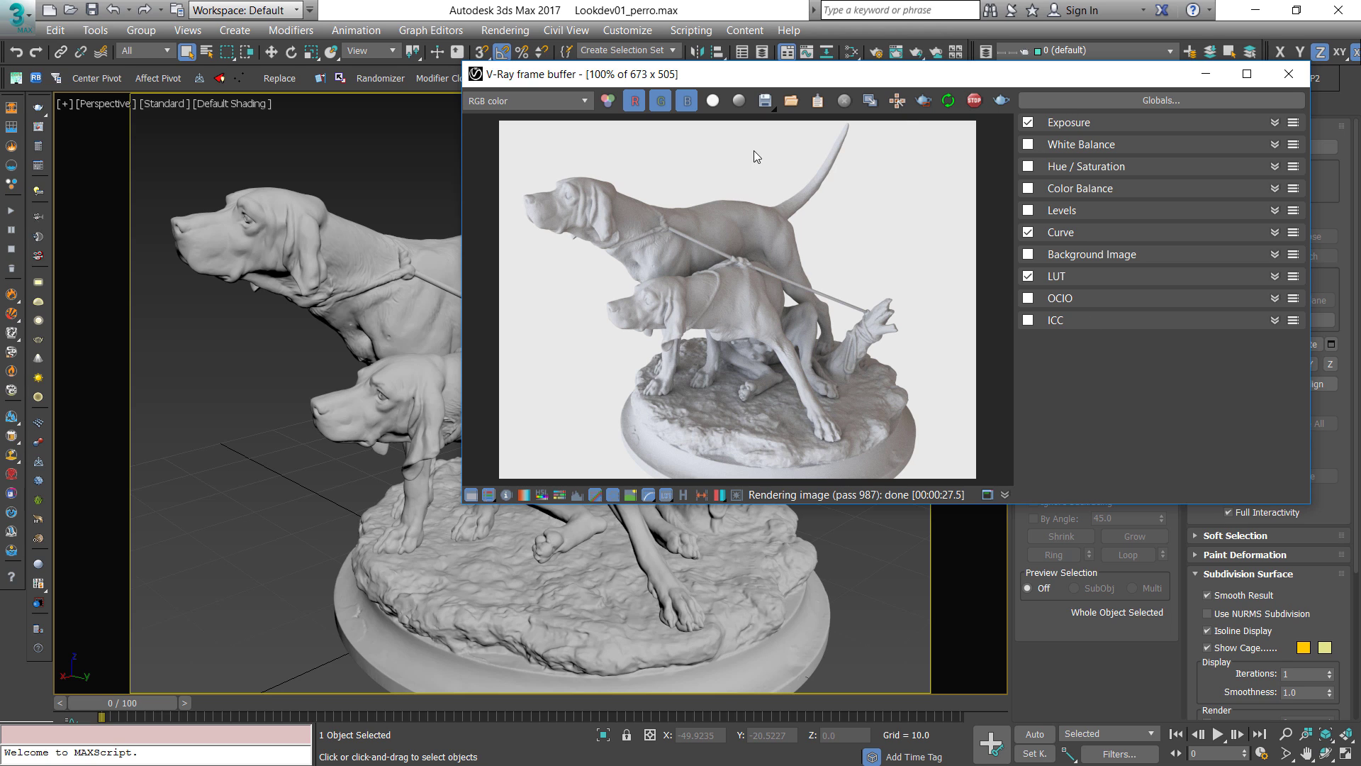
{"action": "left_click", "coordinate": [1028, 232]}
{"action": "left_click", "coordinate": [471, 494]}
Move the frame buffer clear of the Perspective view and reframe the dog sculpture from another angle
{"action": "mouse_move", "coordinate": [743, 83]}
{"action": "left_mouse_down"}
{"action": "mouse_move", "coordinate": [1054, 43]}
{"action": "mouse_move", "coordinate": [1086, 24]}
{"action": "left_mouse_up"}
{"action": "middle_click_drag", "start_coordinate": [575, 424], "coordinate": [609, 424], "text": "alt"}
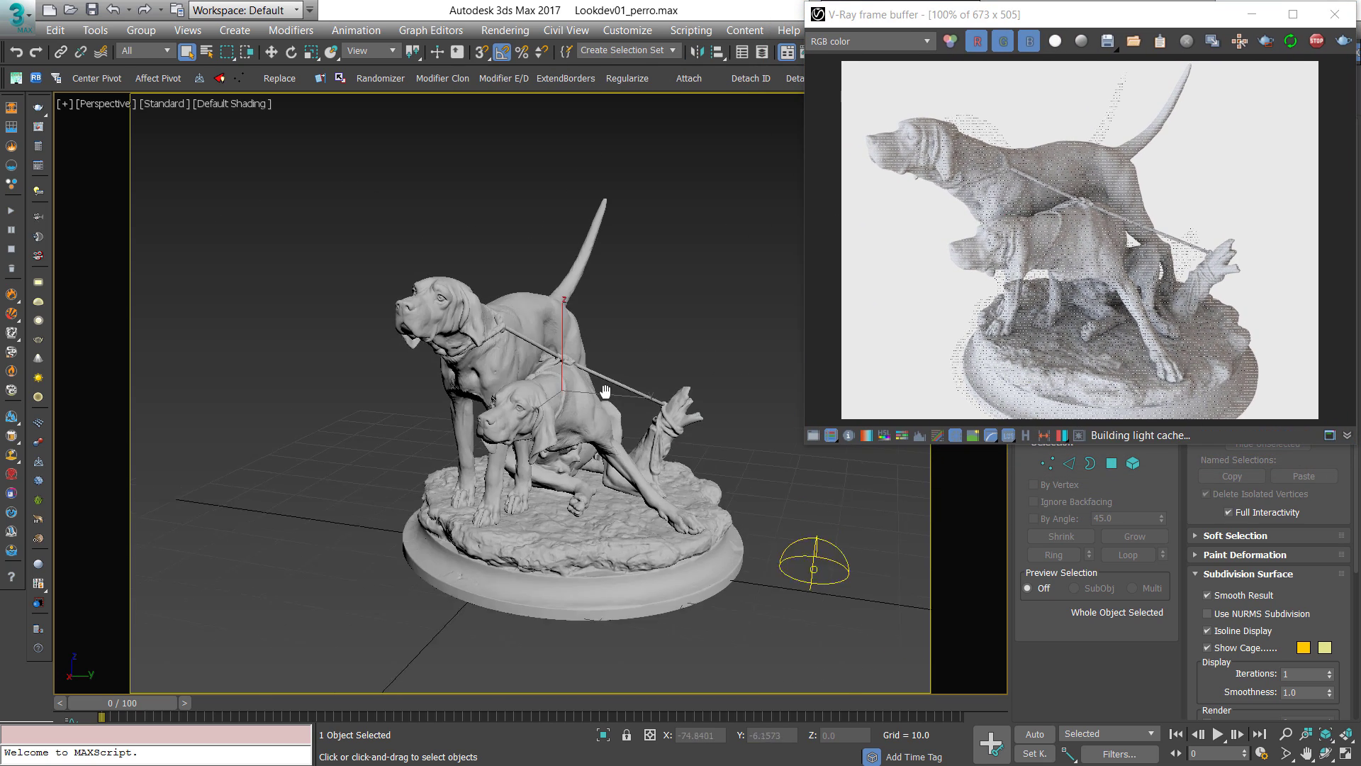
{"action": "scroll", "coordinate": [613, 424], "scroll_direction": "down", "scroll_amount": 3}
{"action": "scroll", "coordinate": [612, 424], "scroll_direction": "up", "scroll_amount": 4}
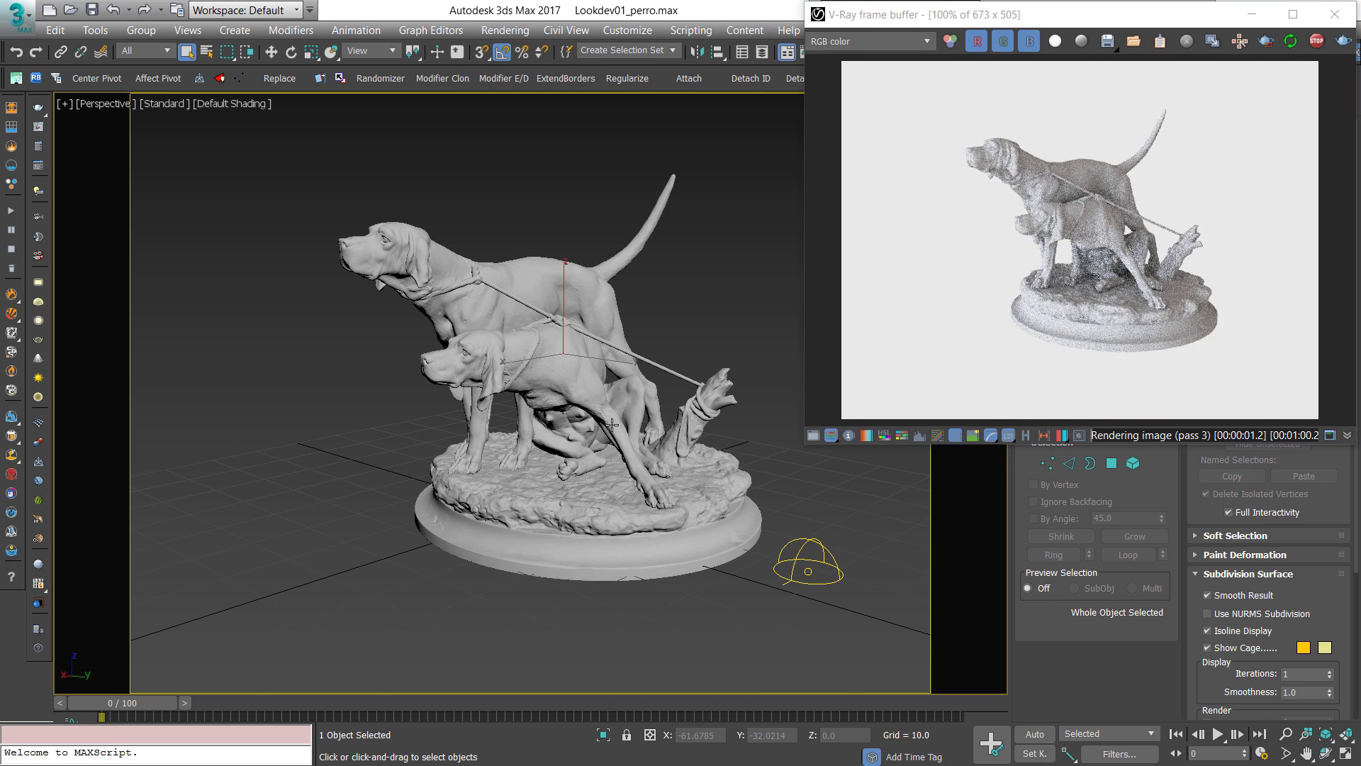
Set the diffuse colour of Material #3 to red with RGB 143, 4, 4 in the Slate Material Editor
{"action": "key", "text": "m"}
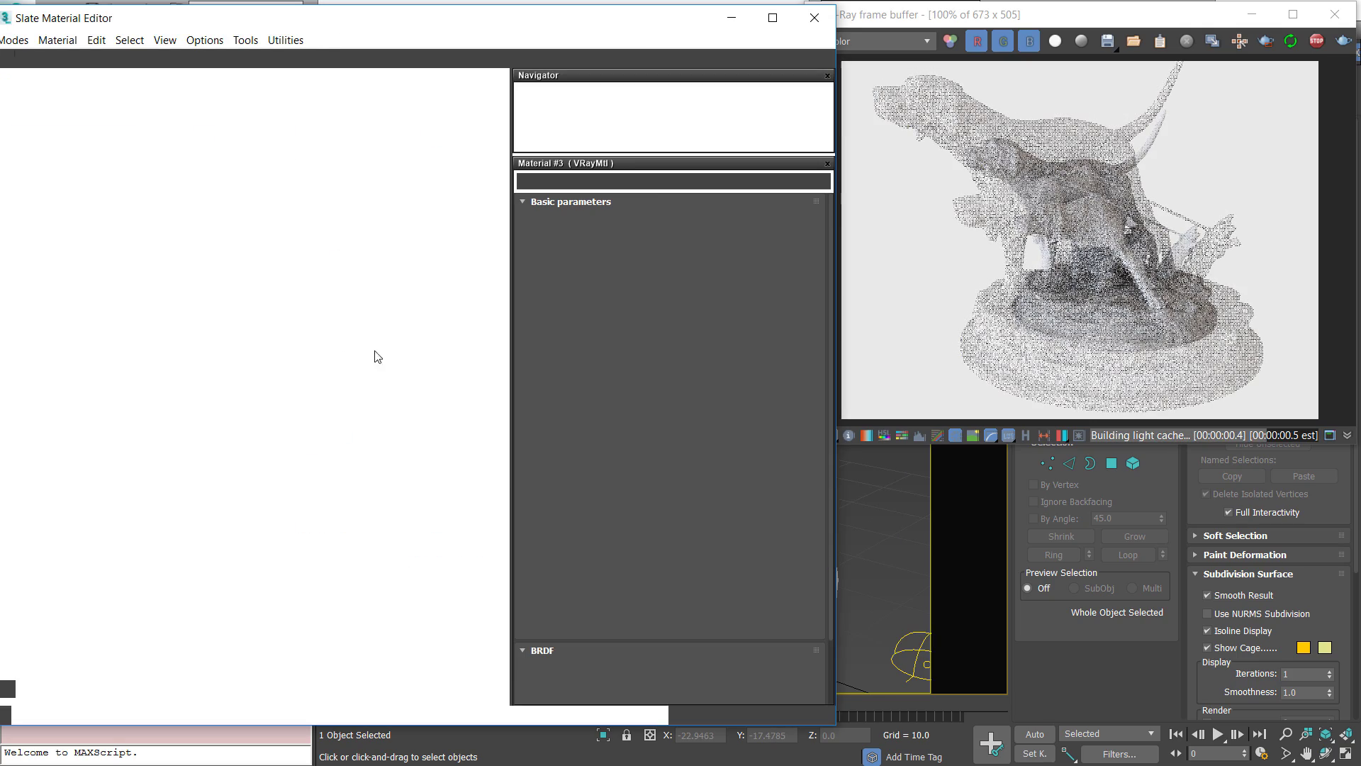
{"action": "left_click", "coordinate": [627, 220]}
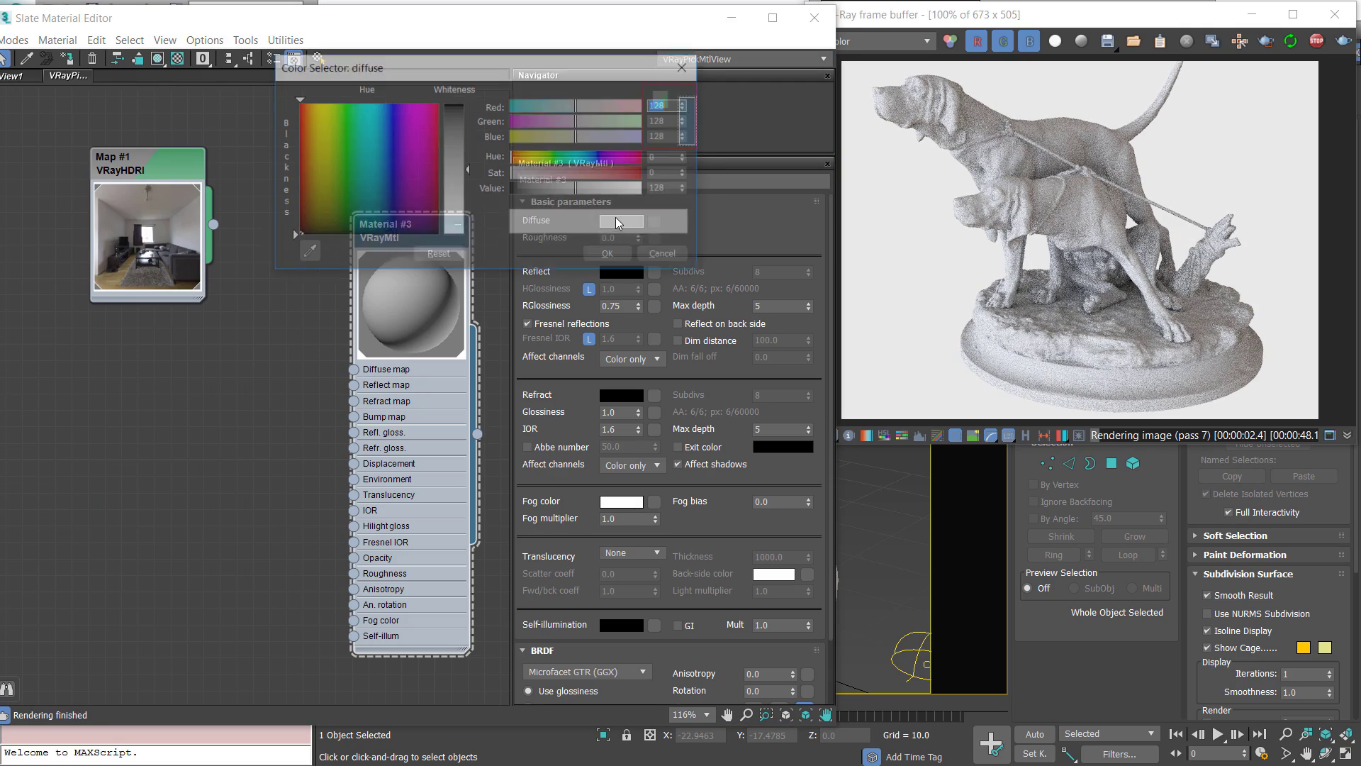
{"action": "left_click_drag", "start_coordinate": [416, 139], "coordinate": [437, 104]}
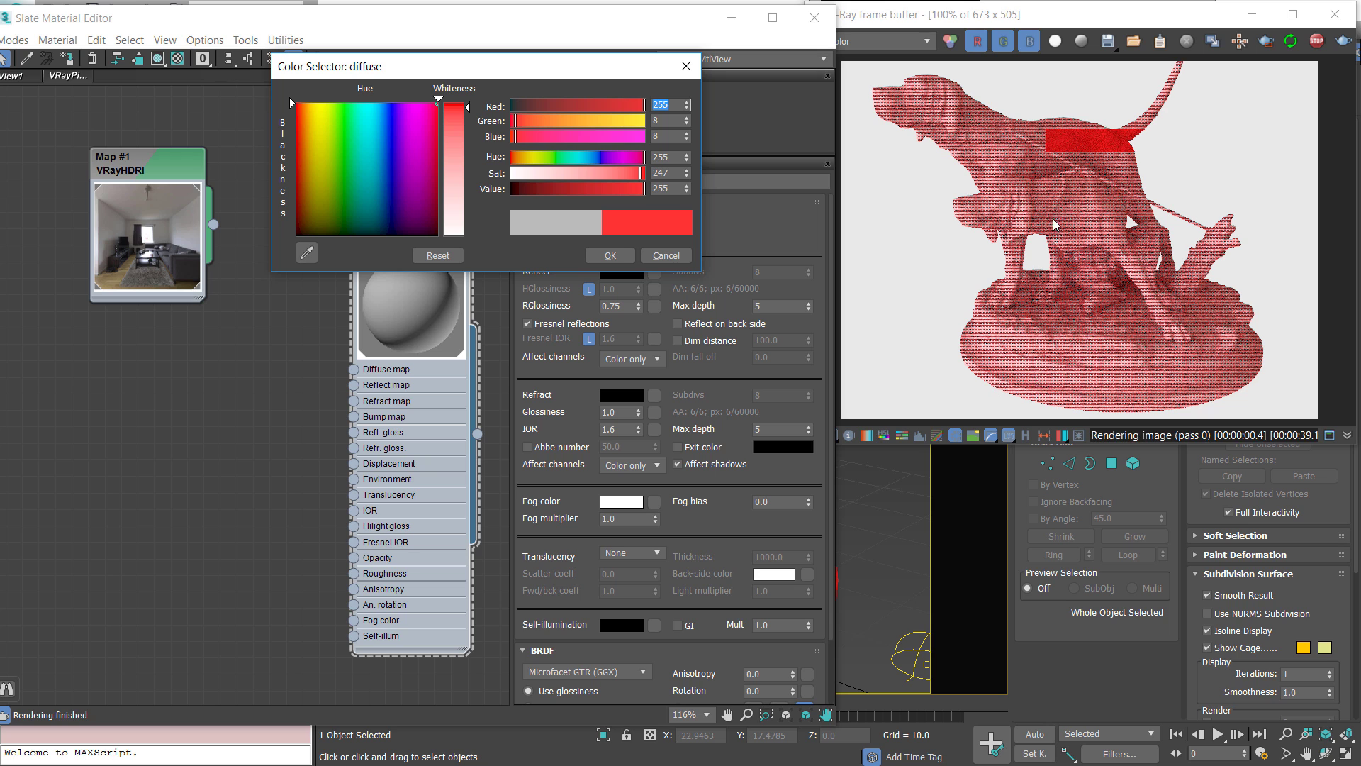
{"action": "left_click_drag", "start_coordinate": [642, 188], "coordinate": [554, 188]}
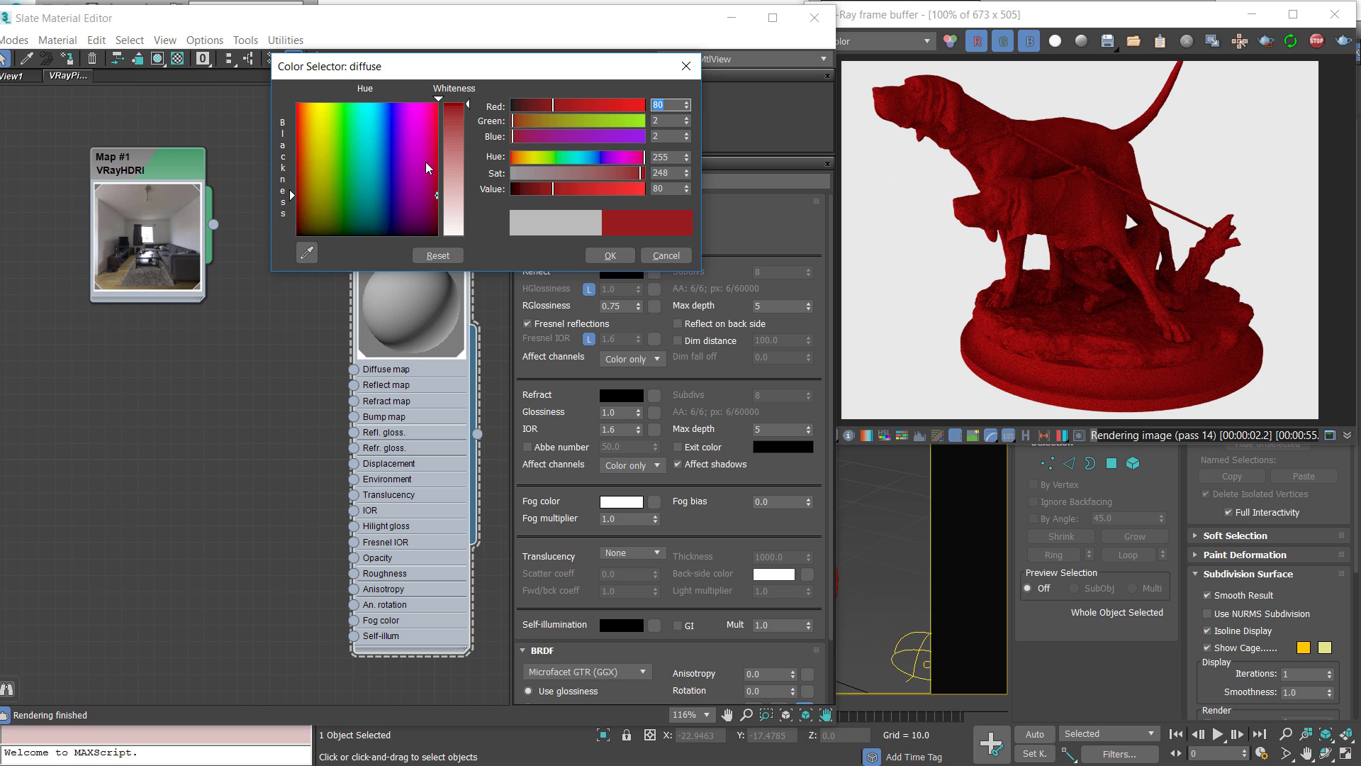
{"action": "left_click", "coordinate": [587, 189]}
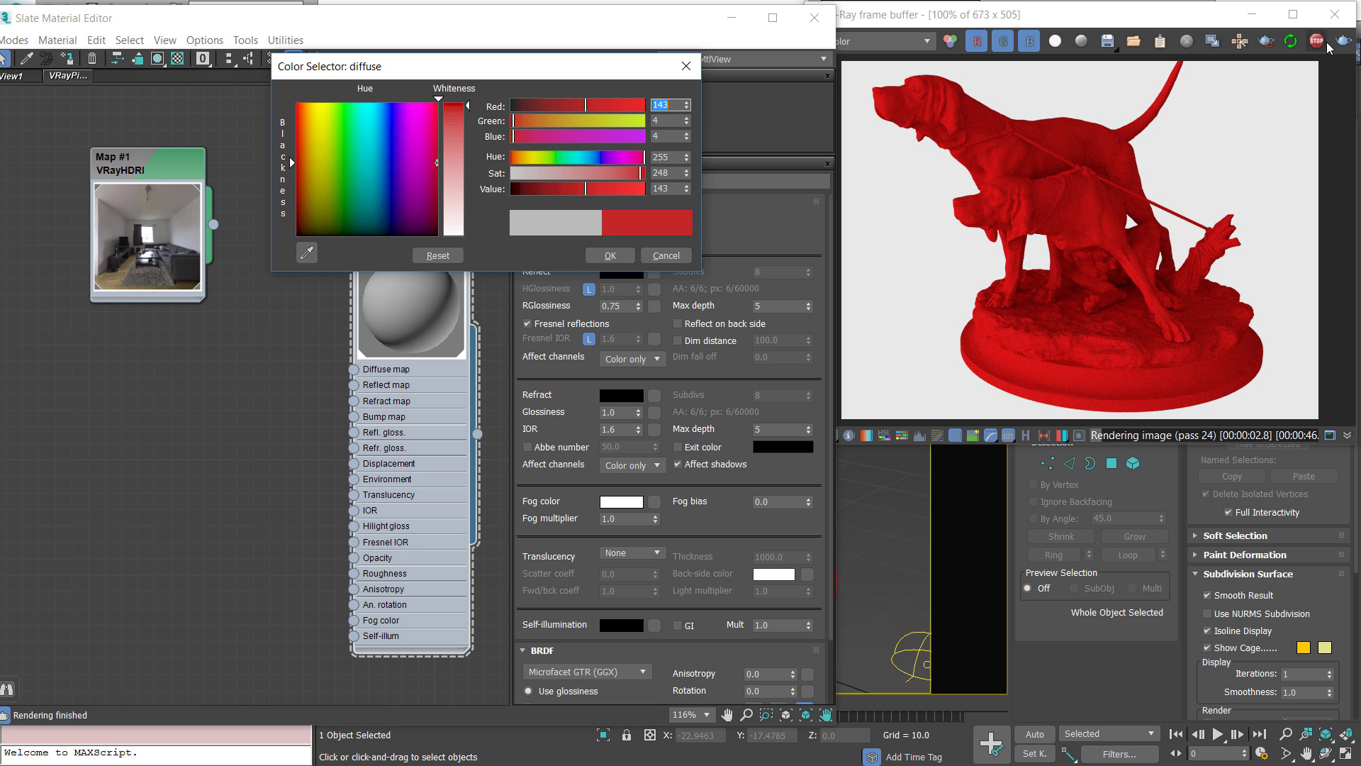
Limit the interactive rendering to a region over the dogs' heads and shoulders and resize the frame buffer to 822 x 617
{"action": "left_click", "coordinate": [1266, 40]}
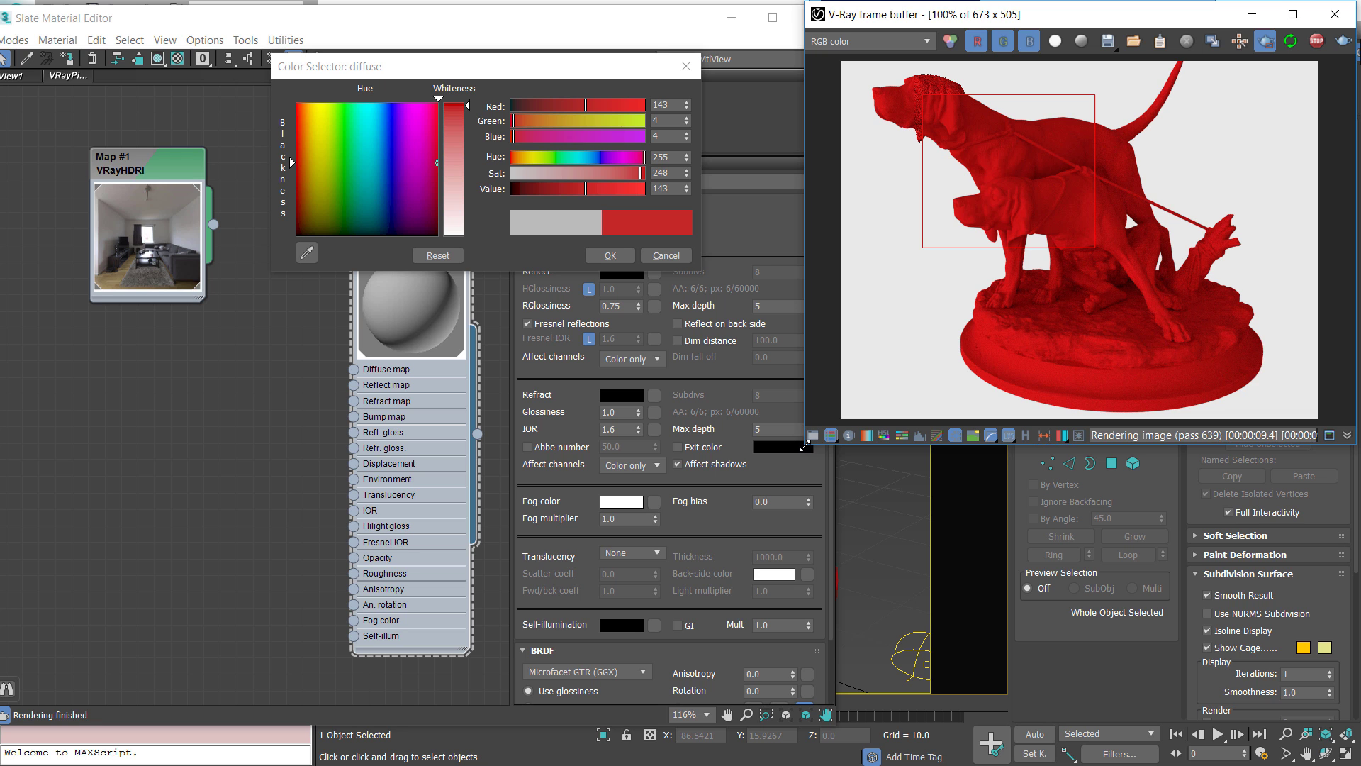
{"action": "left_click_drag", "start_coordinate": [805, 446], "coordinate": [261, 761]}
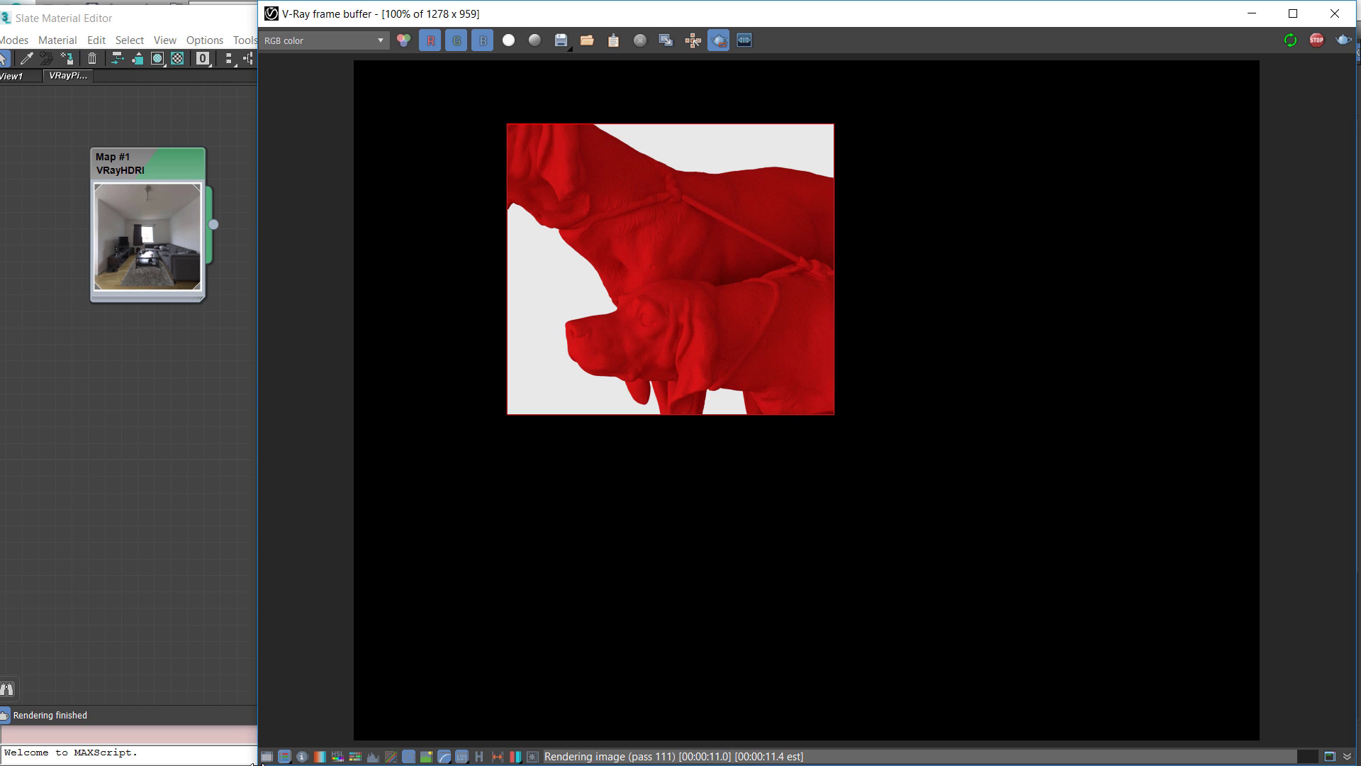
{"action": "left_click_drag", "start_coordinate": [258, 764], "coordinate": [293, 737]}
{"action": "left_click_drag", "start_coordinate": [360, 12], "coordinate": [365, 39]}
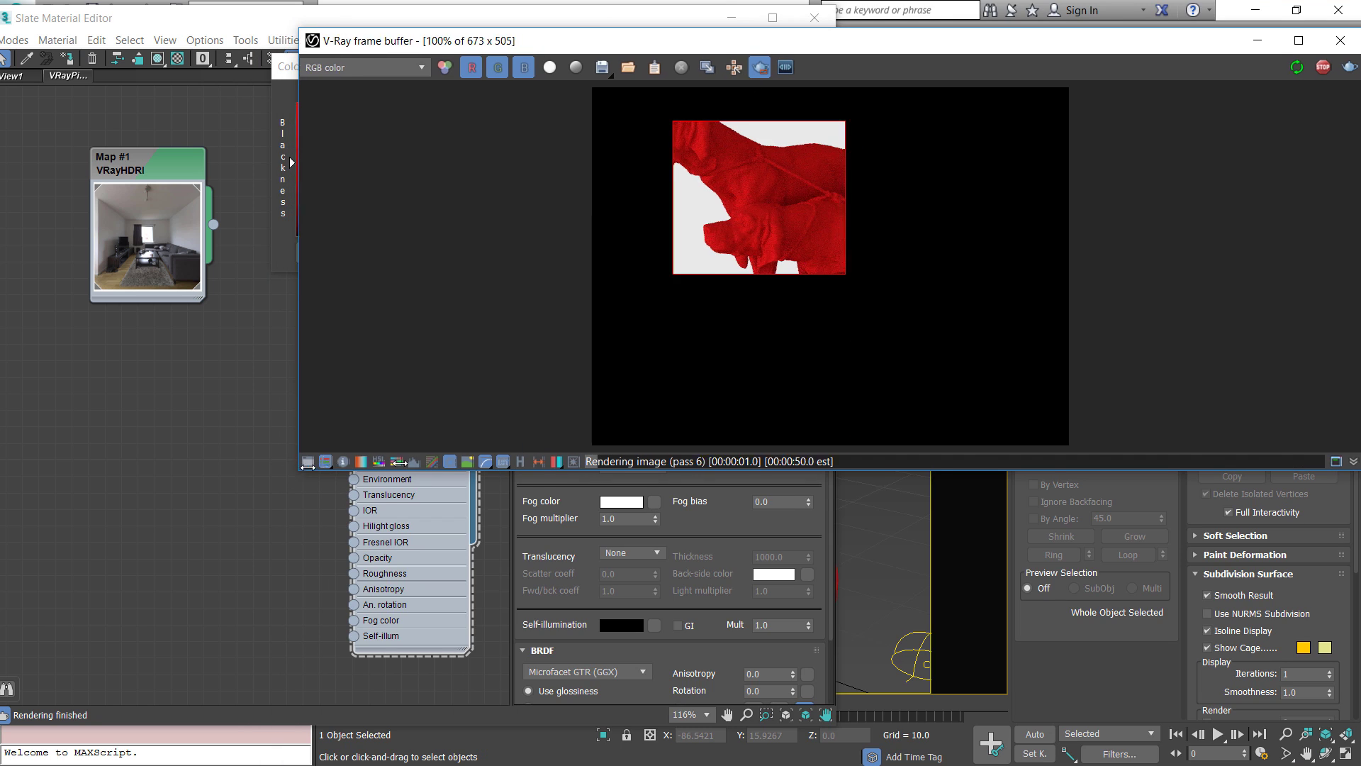
{"action": "left_click_drag", "start_coordinate": [298, 464], "coordinate": [786, 479]}
{"action": "left_click_drag", "start_coordinate": [1106, 40], "coordinate": [1146, 23]}
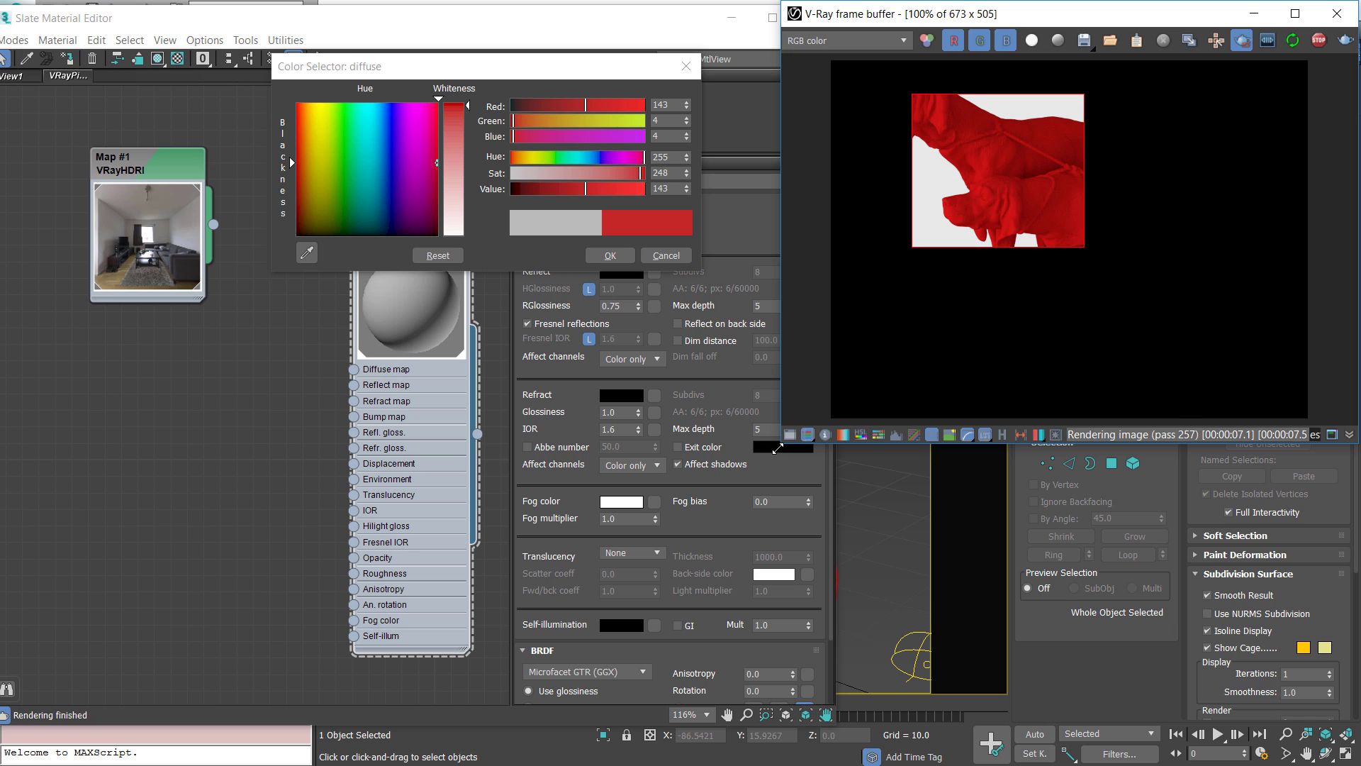
{"action": "left_click_drag", "start_coordinate": [778, 449], "coordinate": [729, 527]}
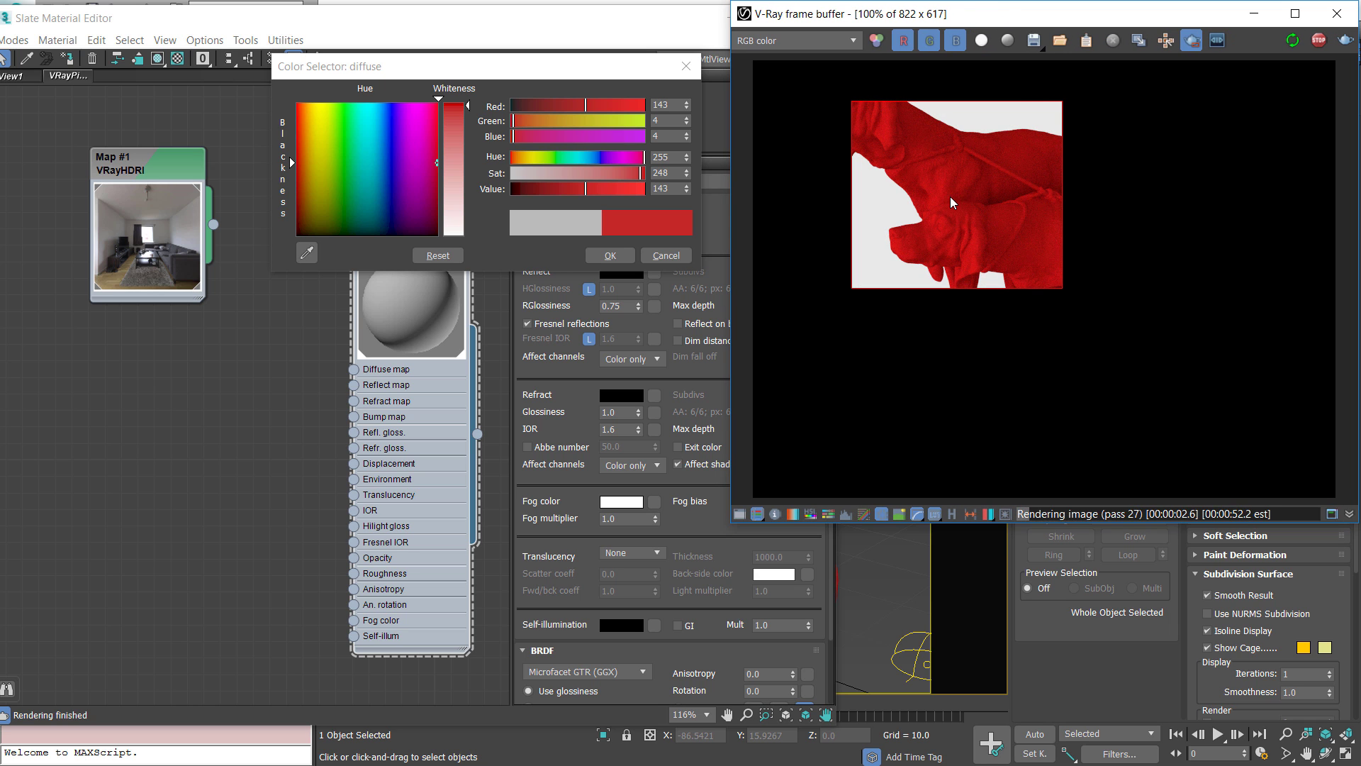
Accept the diffuse colour, then set Material #3's reflection colour to white and its RGlossiness to 0.6
{"action": "left_click", "coordinate": [624, 251]}
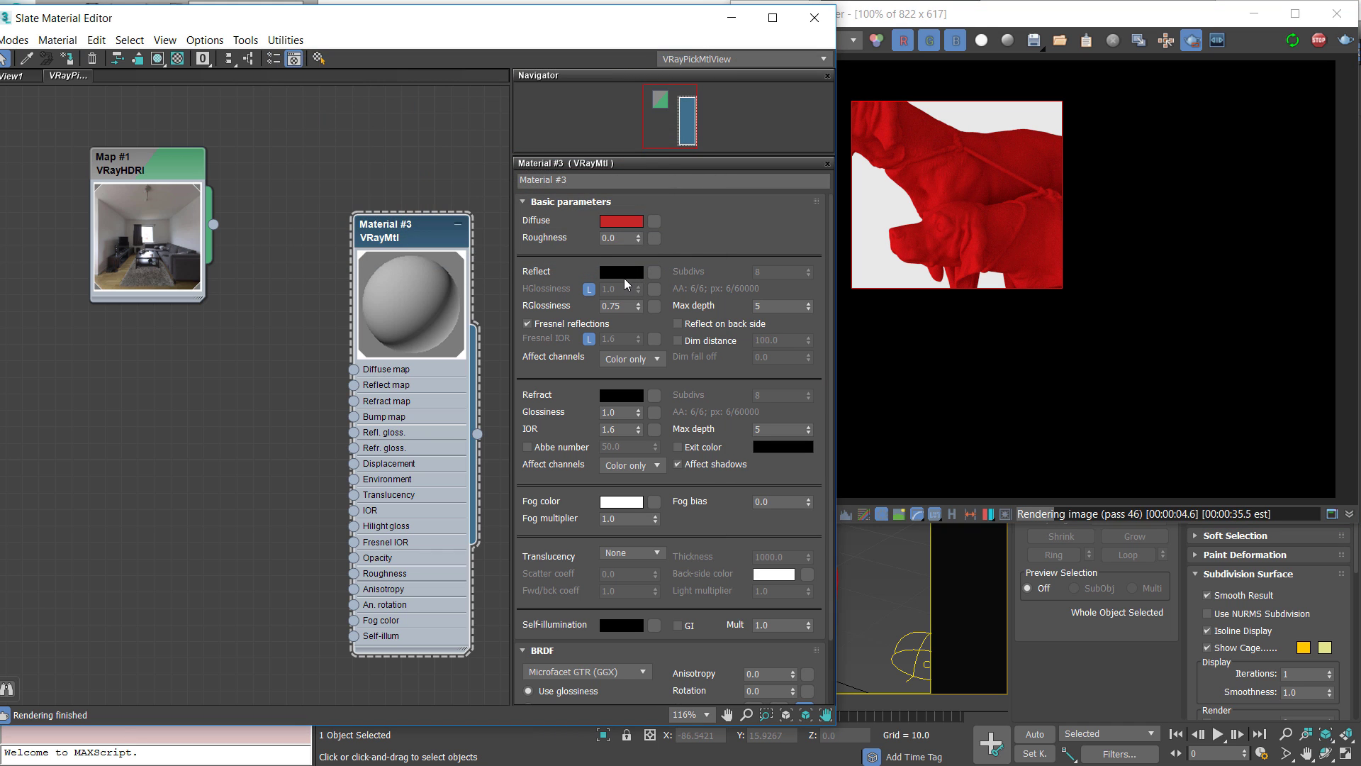
{"action": "left_click", "coordinate": [621, 273]}
{"action": "left_click_drag", "start_coordinate": [464, 142], "coordinate": [464, 273]}
{"action": "left_click", "coordinate": [621, 252]}
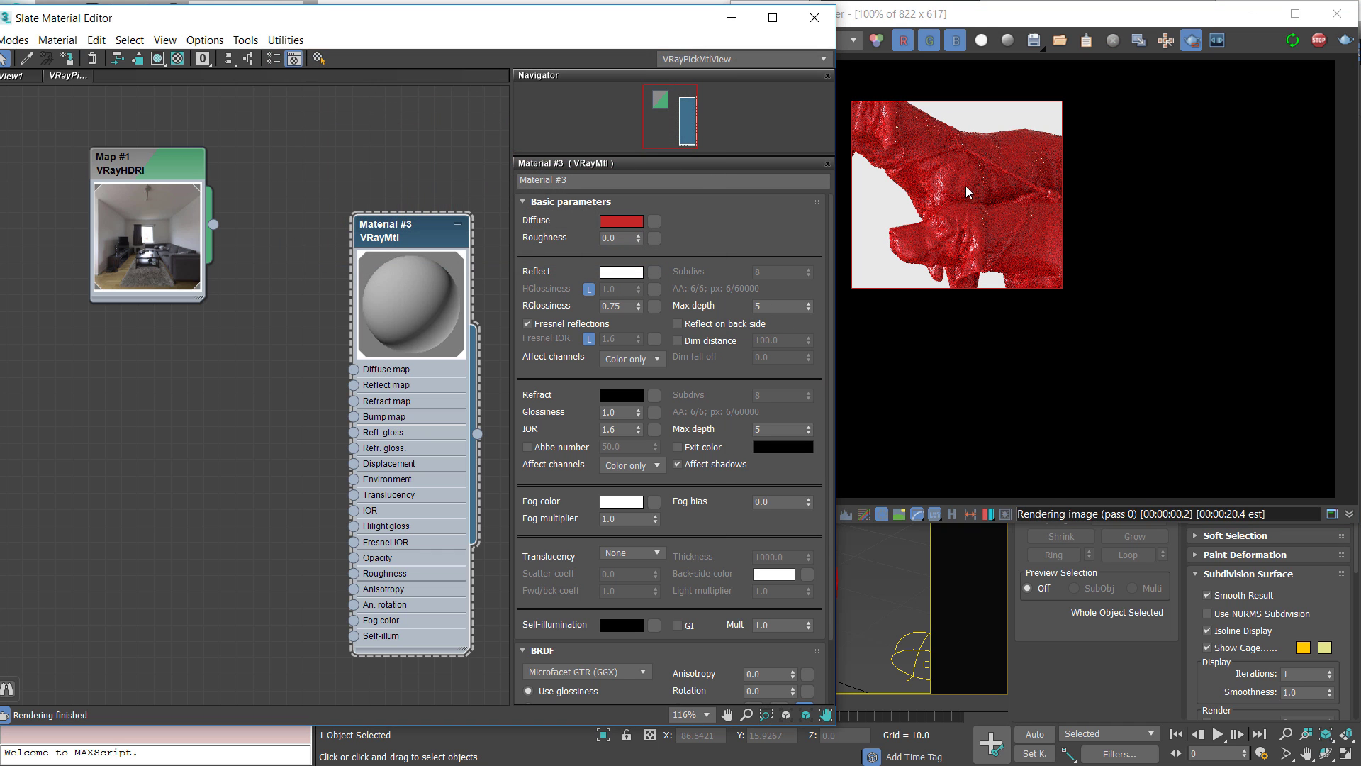
{"action": "double_click", "coordinate": [627, 309]}
{"action": "type", "text": "0.6"}
{"action": "key", "text": "Return"}
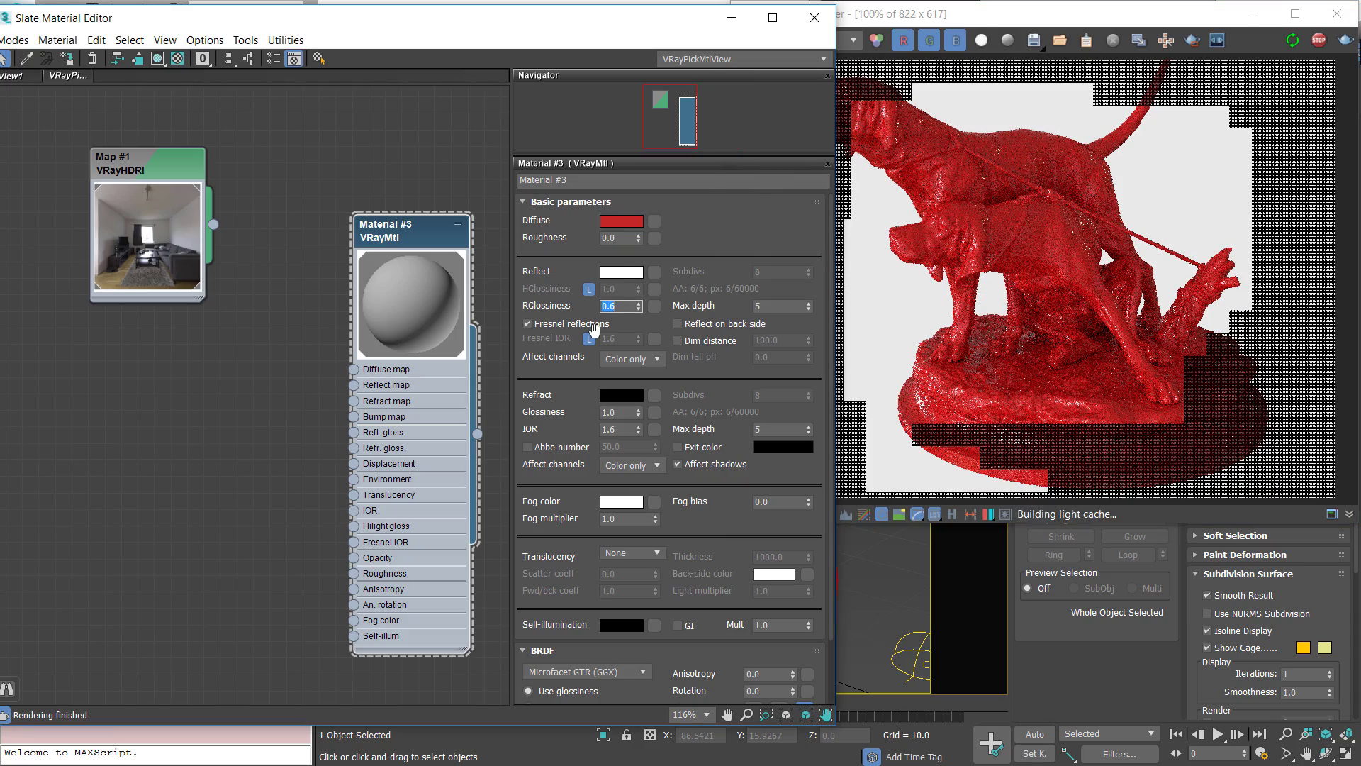
Limit the interactive rendering to a small region around the front dog's head
{"action": "left_click", "coordinate": [1190, 41]}
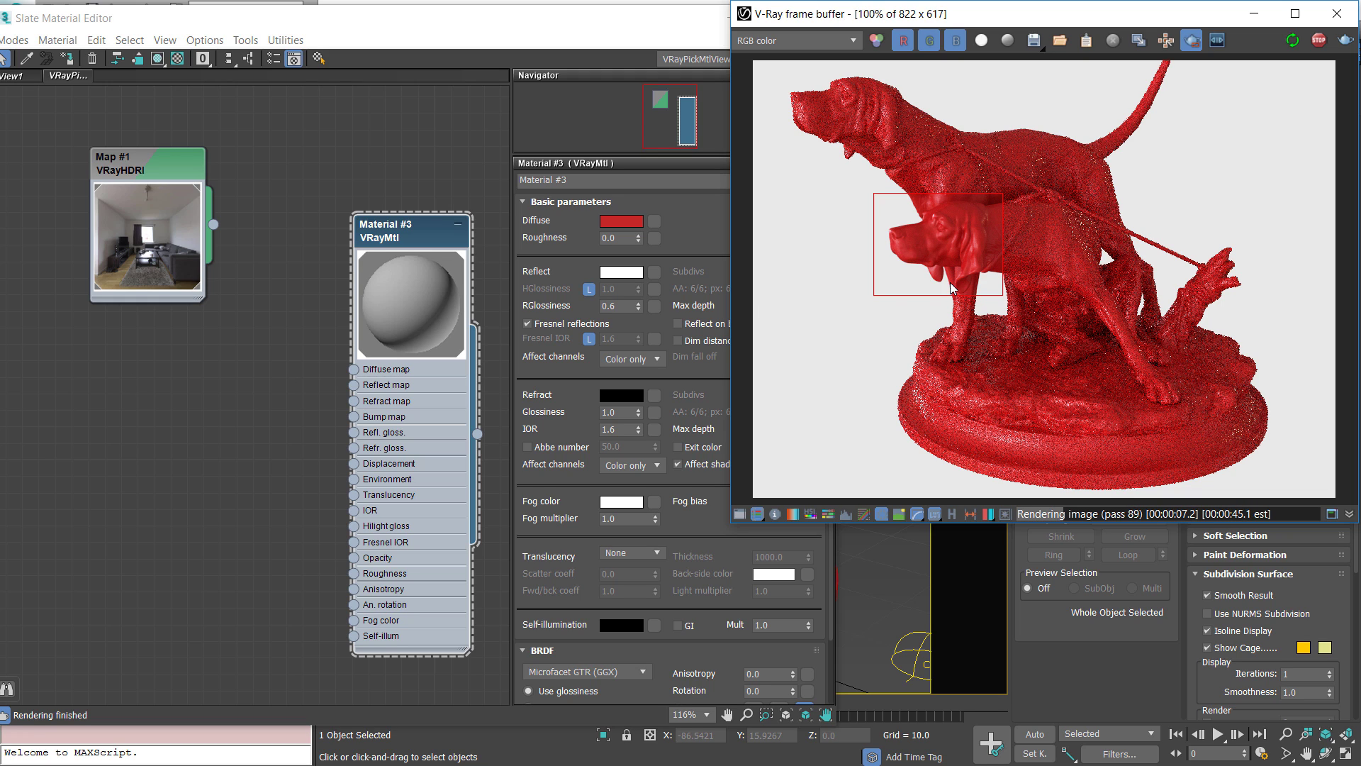
Add a ThinFilm map, connect it to Material #3's Reflect map input and turn off the material's Fresnel reflections
{"action": "right_click", "coordinate": [242, 395]}
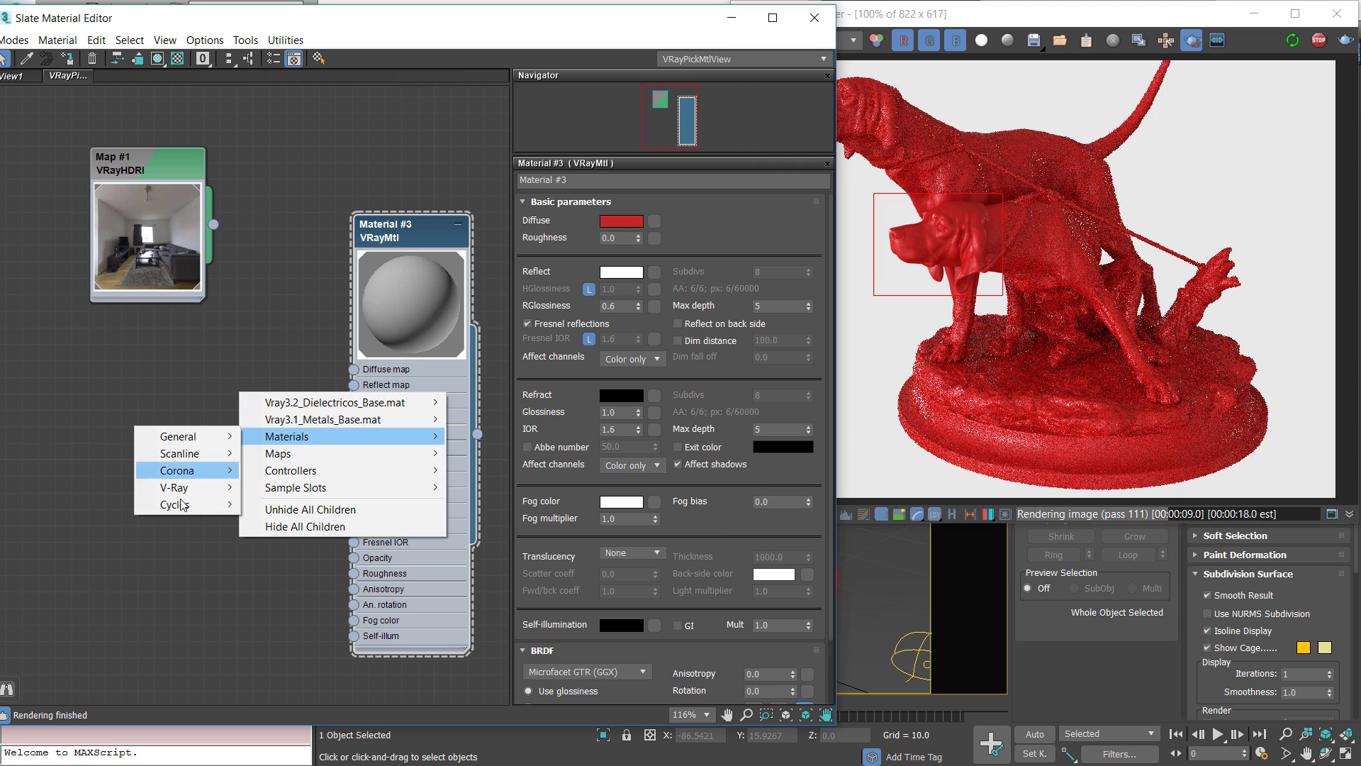
{"action": "mouse_move", "coordinate": [291, 454]}
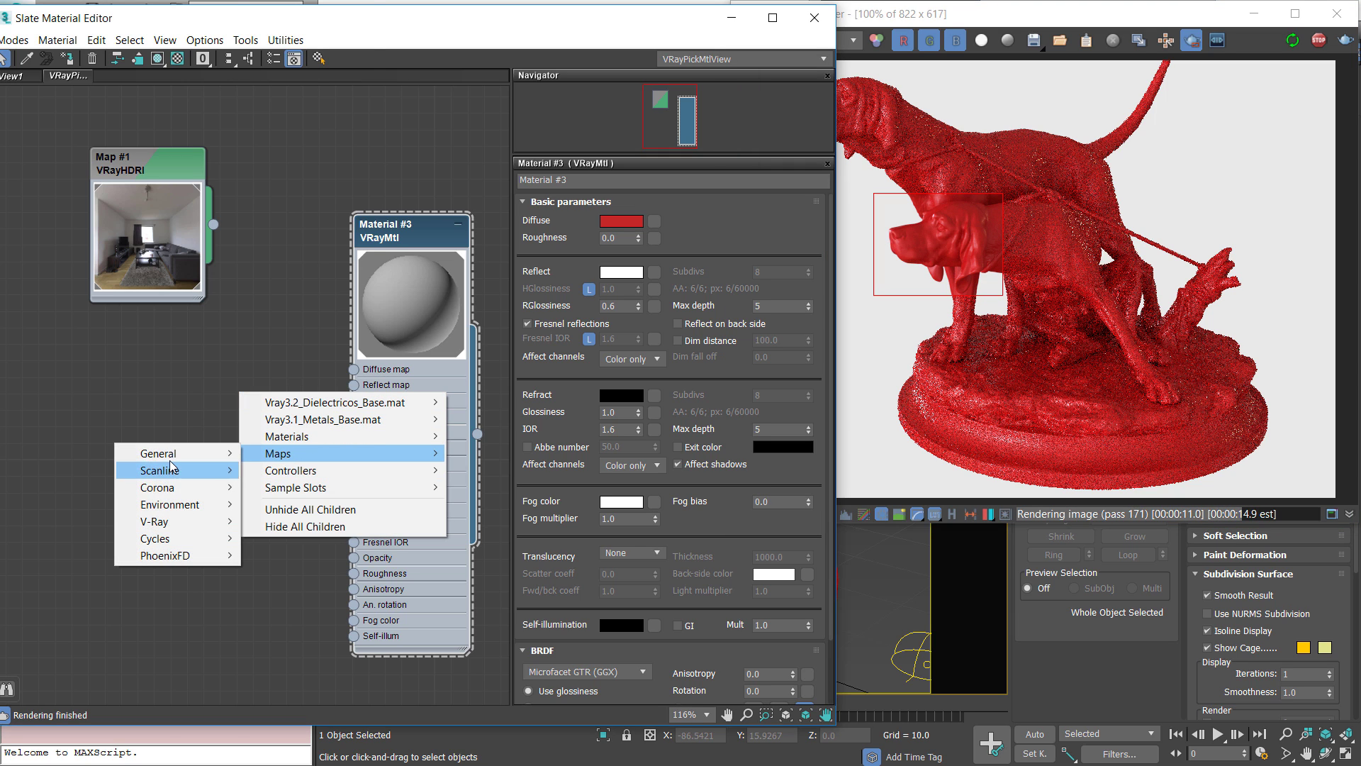
{"action": "mouse_move", "coordinate": [173, 457]}
{"action": "scroll", "coordinate": [273, 690], "scroll_direction": "down", "scroll_amount": 11}
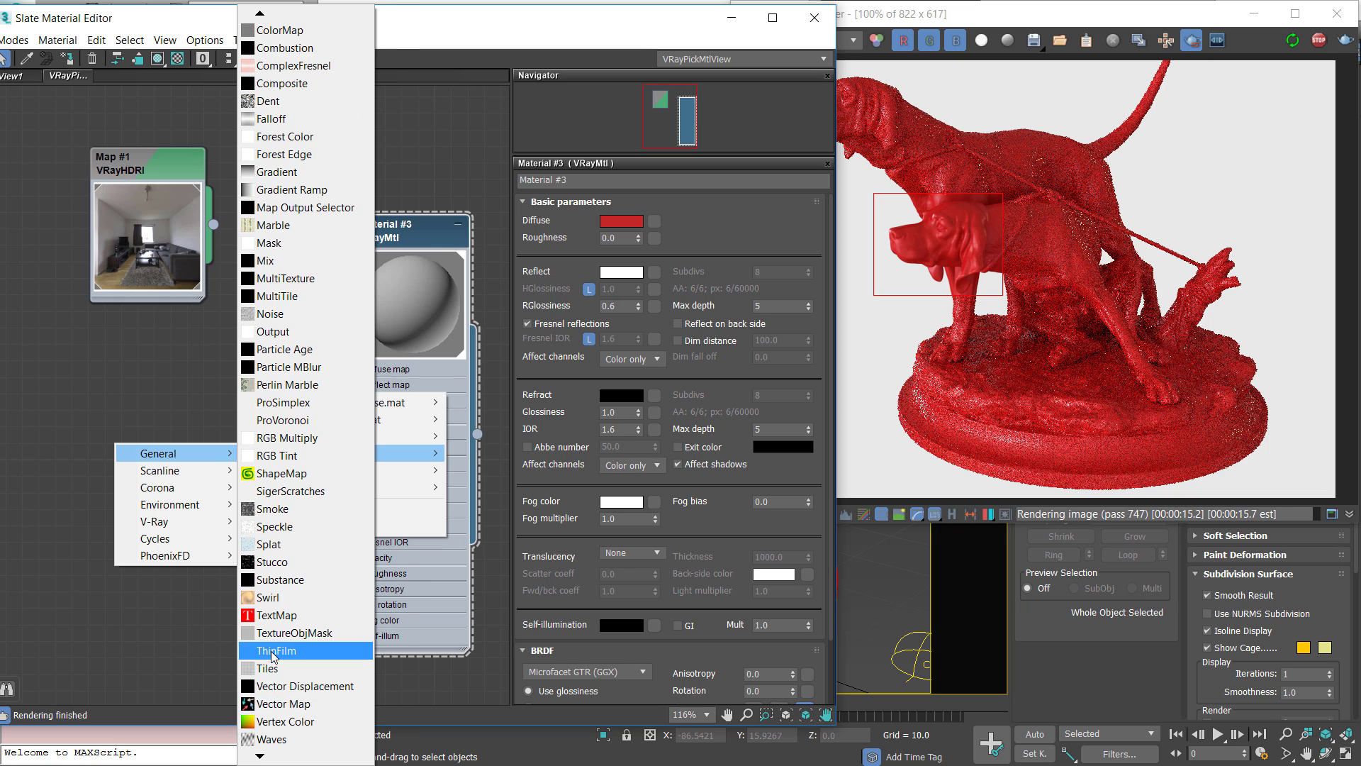
{"action": "left_click", "coordinate": [277, 650]}
{"action": "left_click_drag", "start_coordinate": [238, 427], "coordinate": [356, 384]}
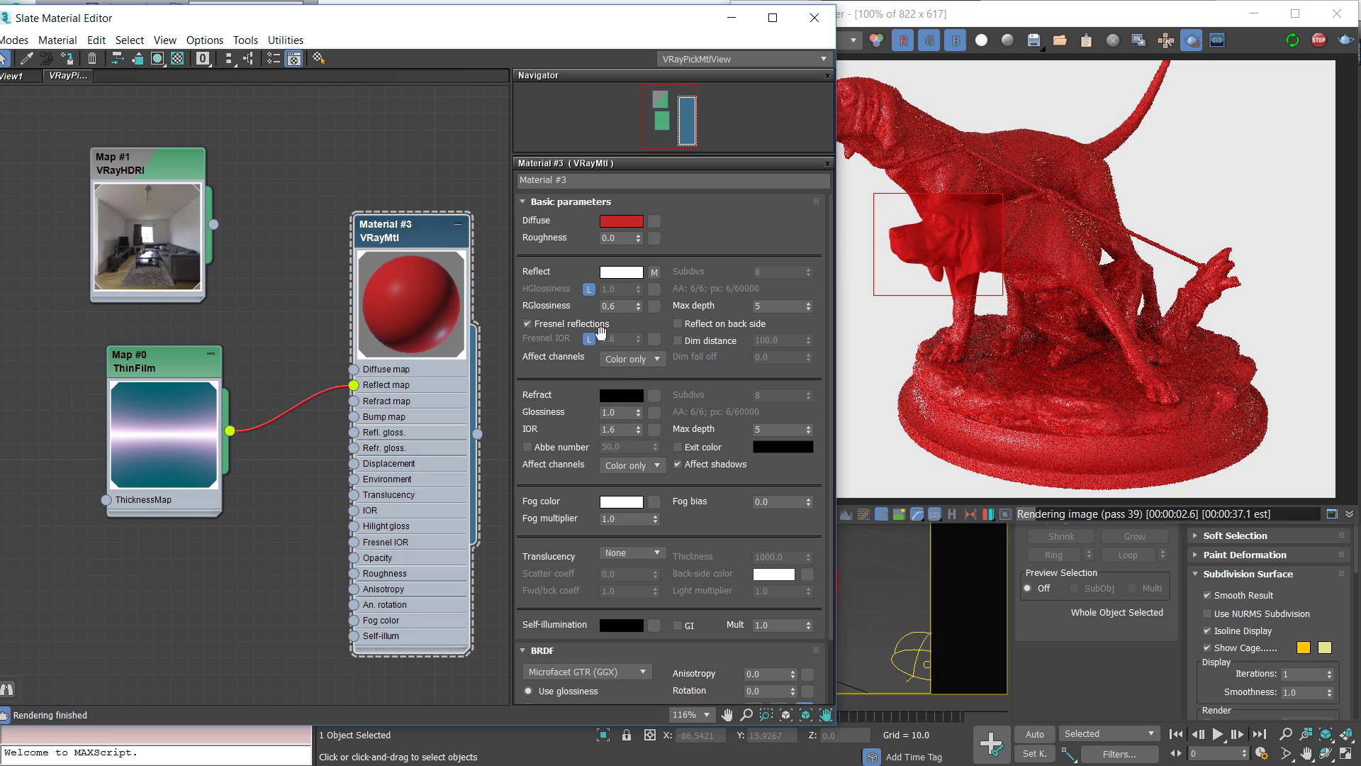
{"action": "left_click", "coordinate": [579, 325]}
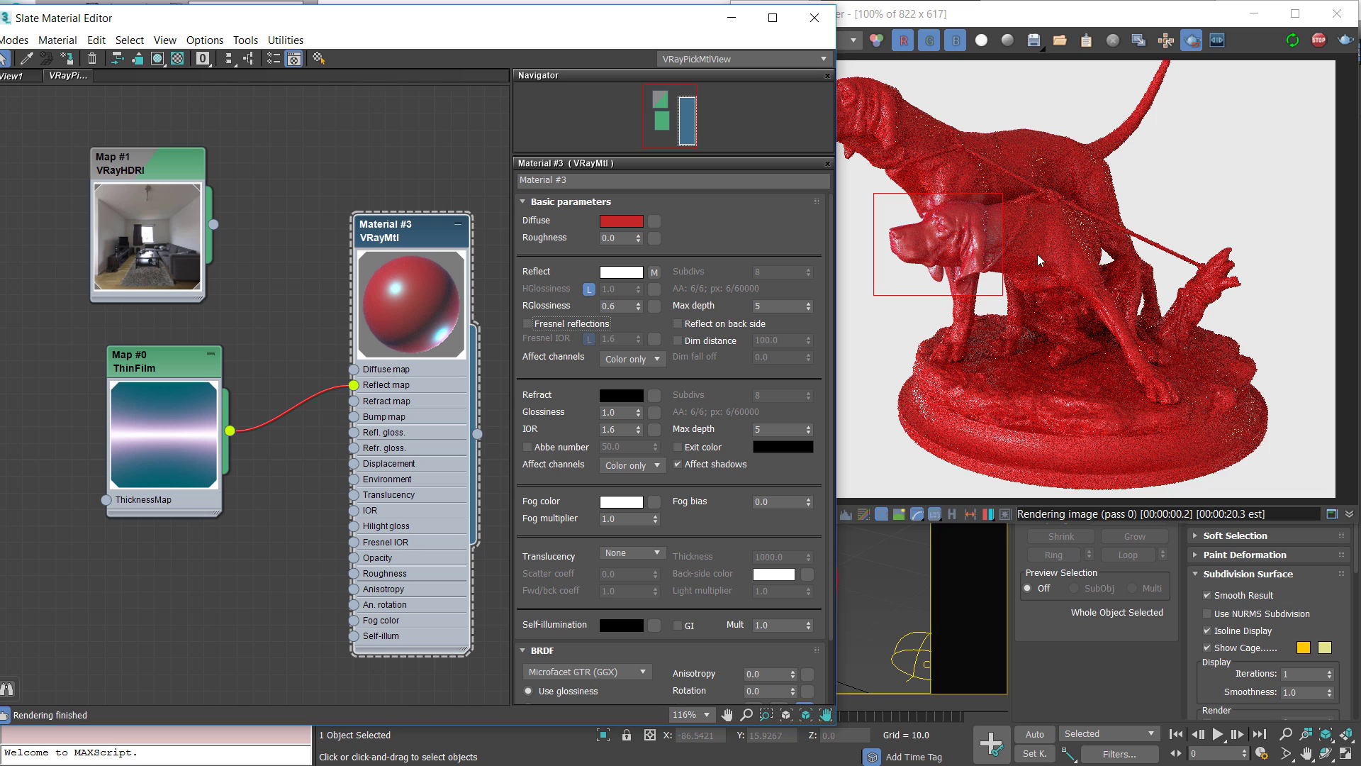
Darken Material #3's diffuse colour to RGB 3, 0, 0 and turn off region rendering in the frame buffer
{"action": "left_click", "coordinate": [621, 220]}
{"action": "left_click_drag", "start_coordinate": [617, 189], "coordinate": [518, 142]}
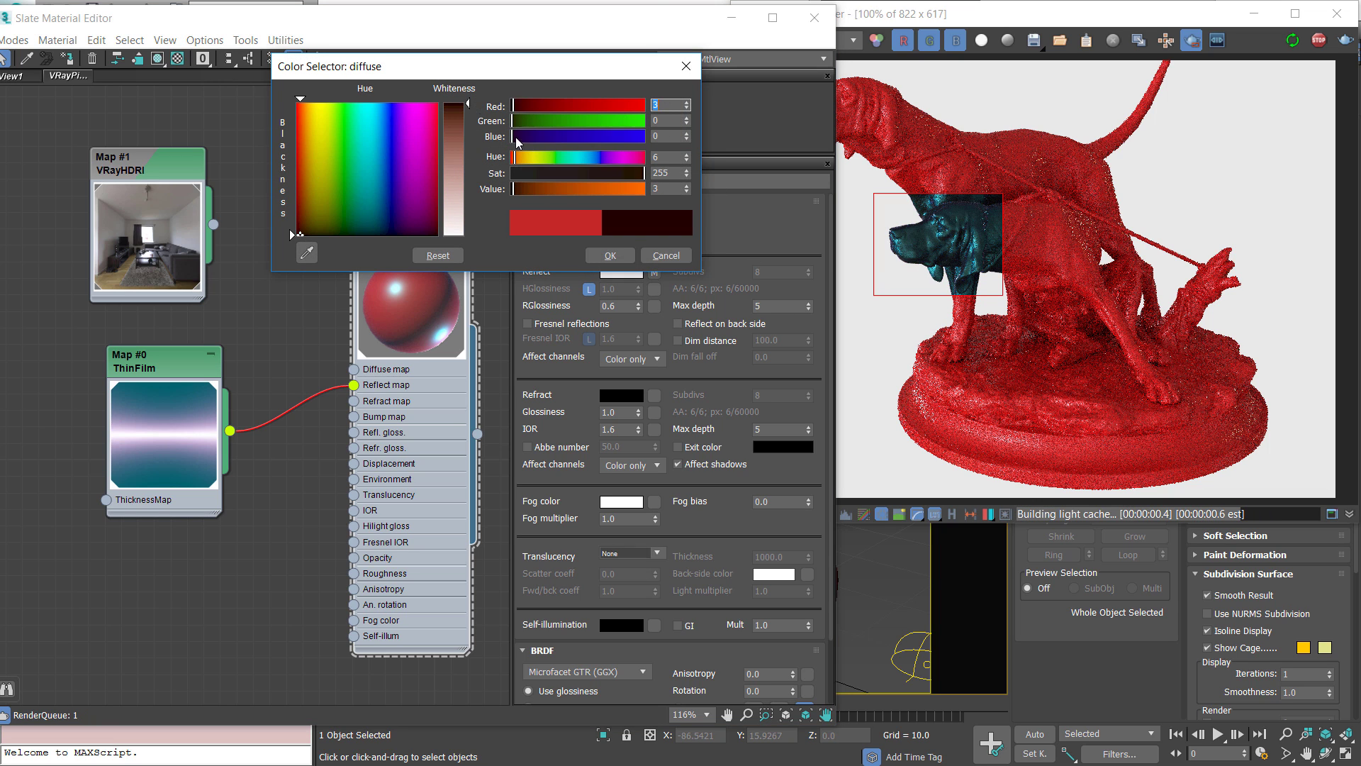
{"action": "left_click", "coordinate": [611, 255]}
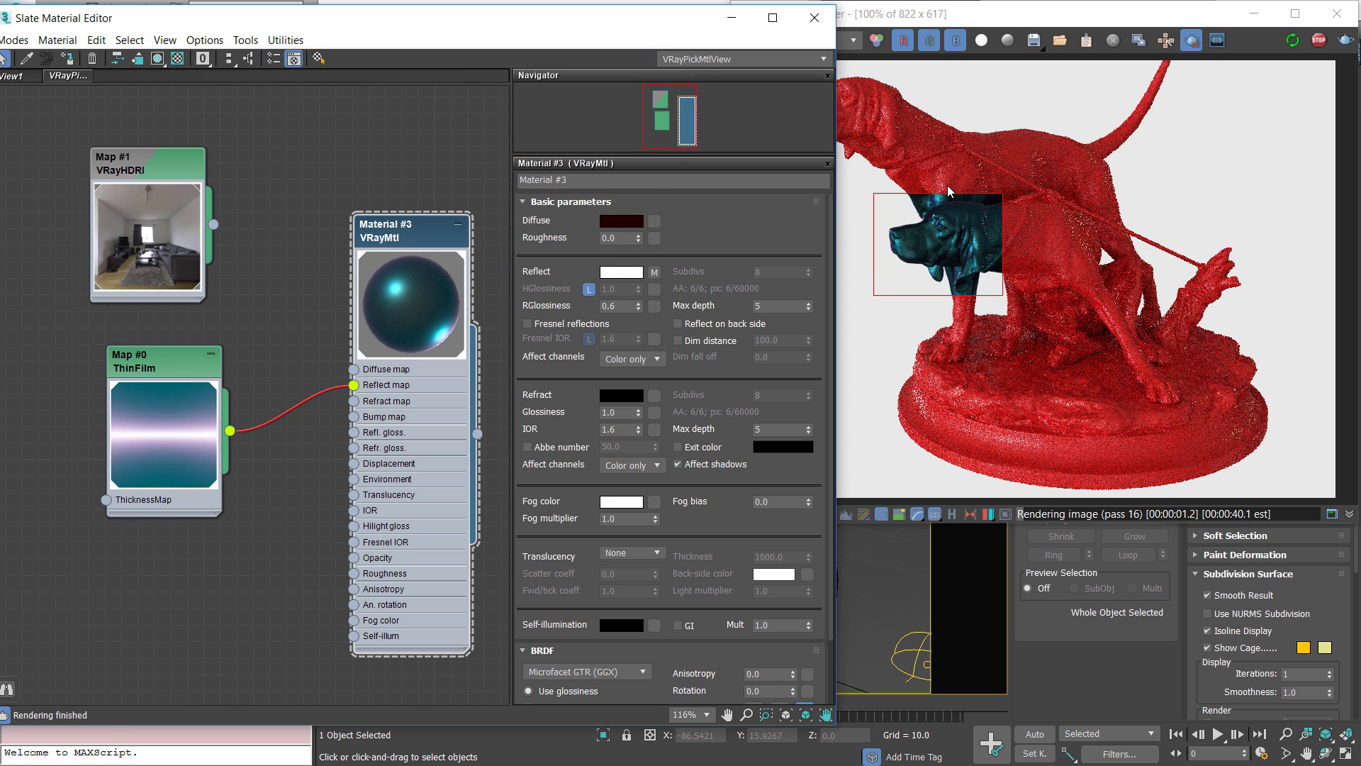
{"action": "left_click", "coordinate": [1193, 41]}
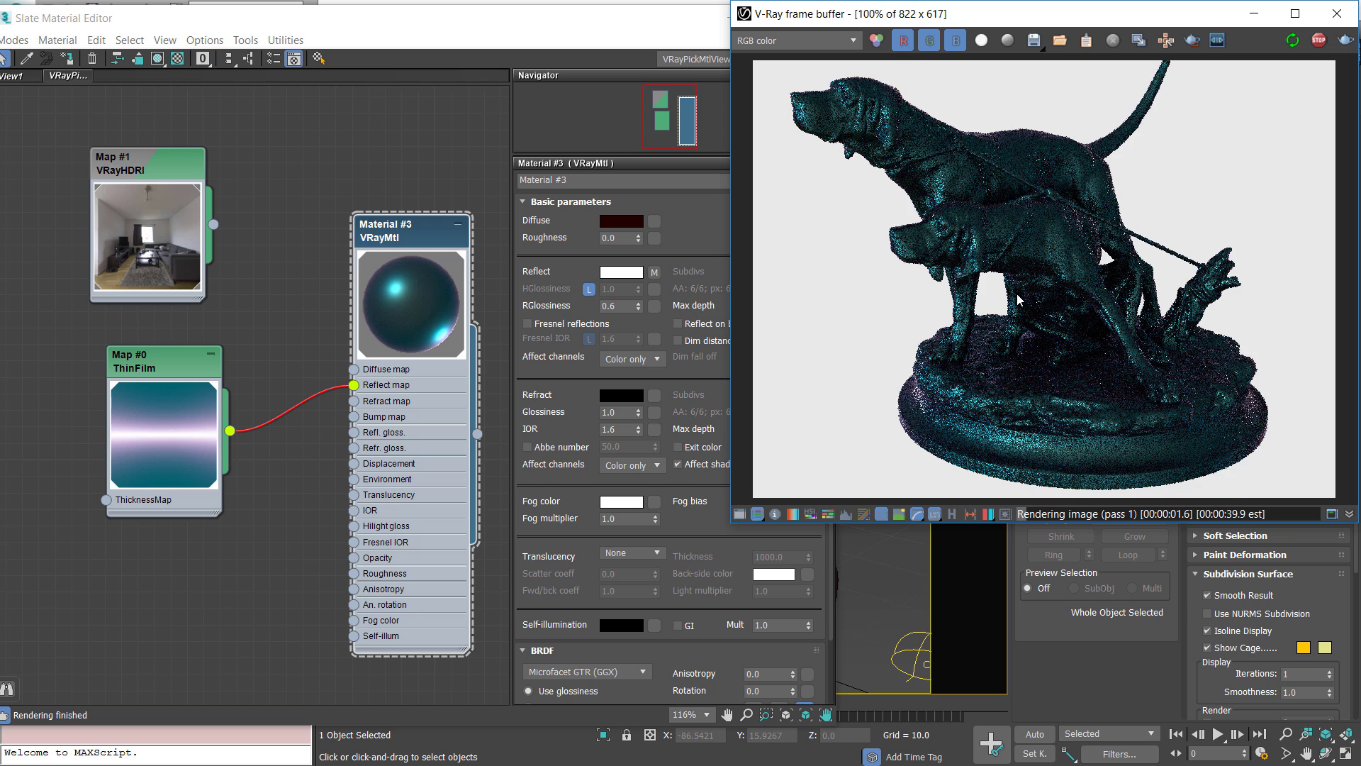
Uncover the viewport and orbit slightly around the dogs to refresh the interactive rendering, with the material editor put back in place
{"action": "left_click", "coordinate": [682, 36]}
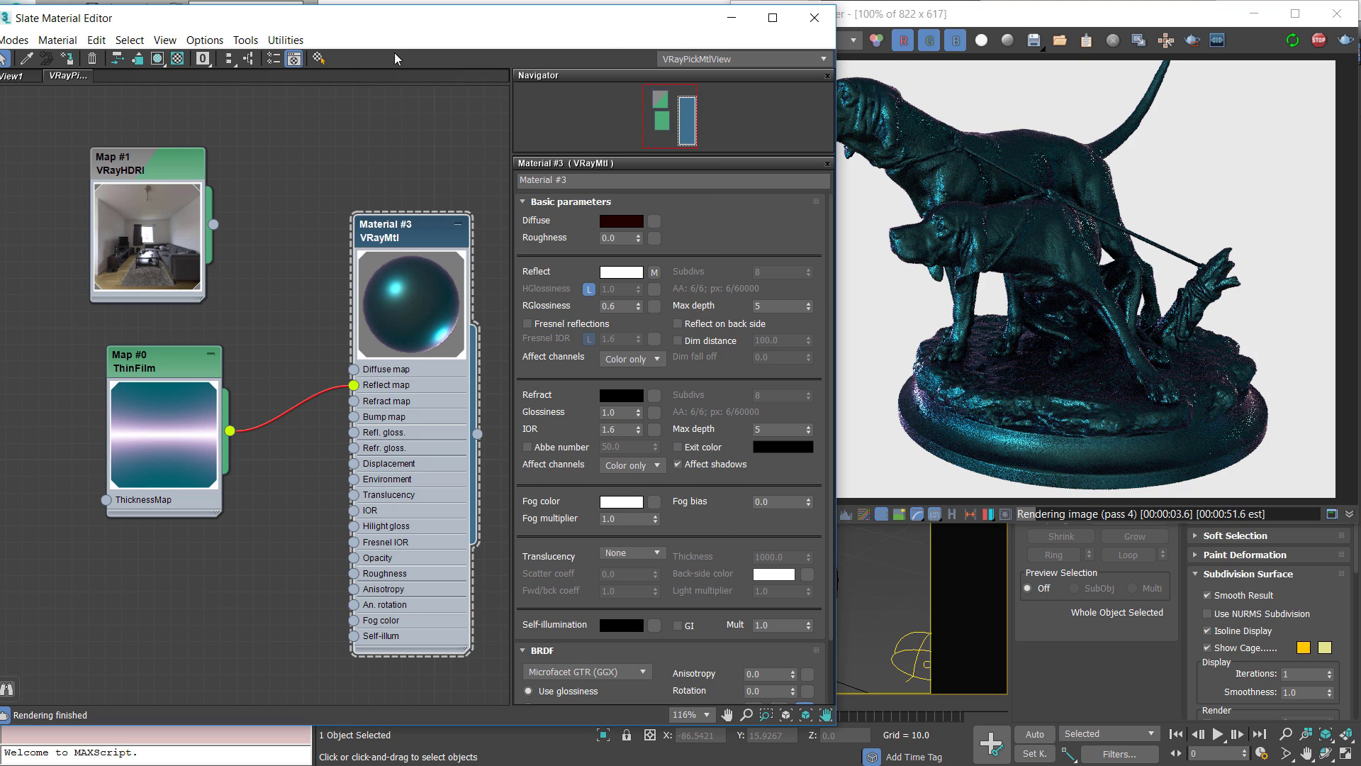
{"action": "left_click_drag", "start_coordinate": [734, 22], "coordinate": [304, 75]}
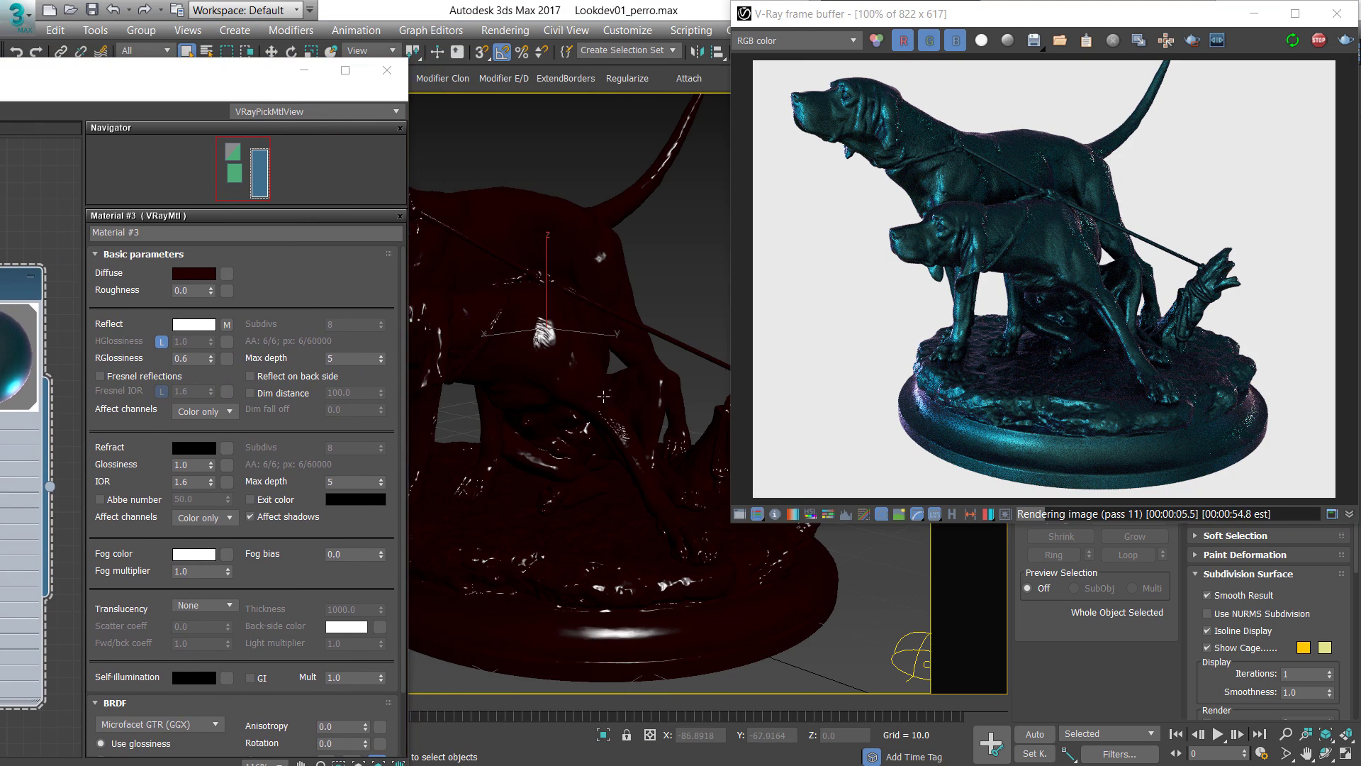
{"action": "middle_click_drag", "start_coordinate": [618, 431], "coordinate": [579, 369], "text": "alt"}
{"action": "left_click_drag", "start_coordinate": [62, 79], "coordinate": [490, 25]}
{"action": "left_click", "coordinate": [872, 16]}
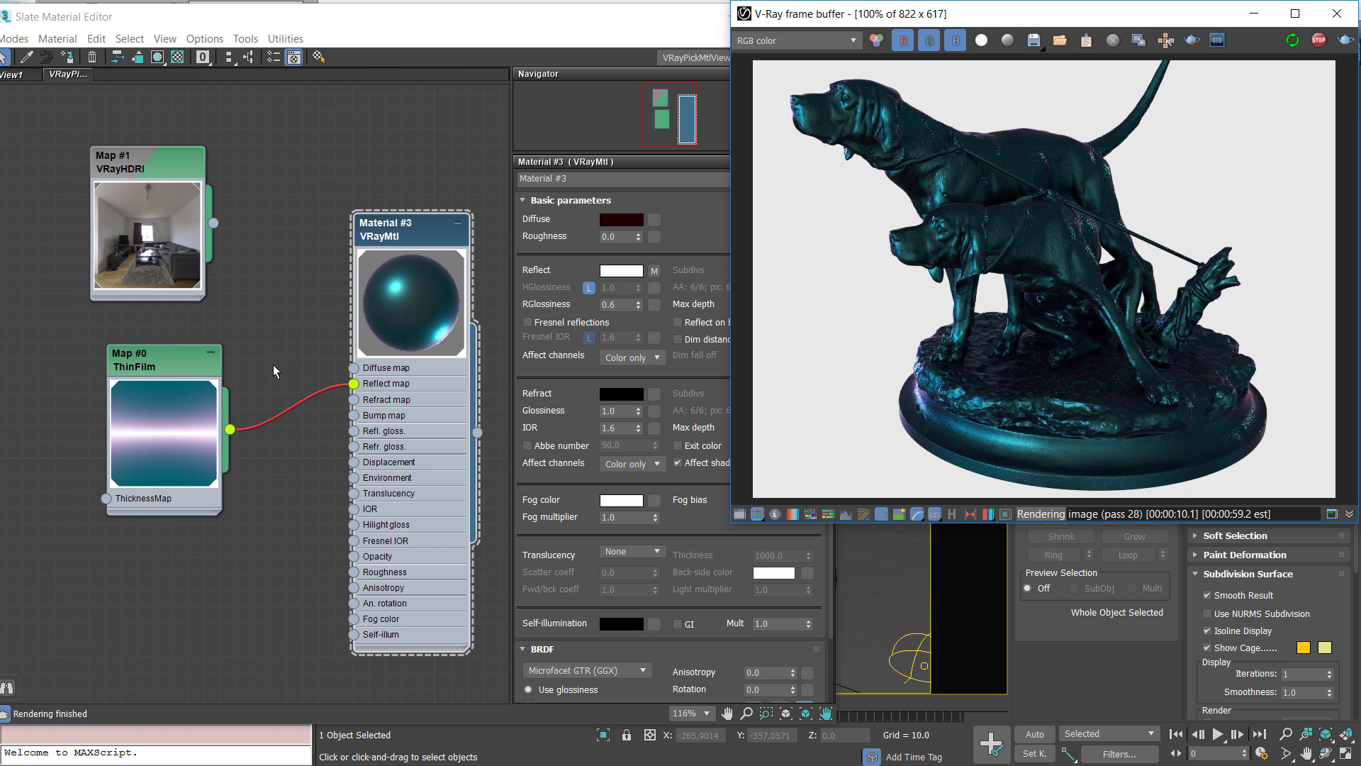
Delete the ThinFilm map from the material graph
{"action": "left_click_drag", "start_coordinate": [169, 364], "coordinate": [142, 369]}
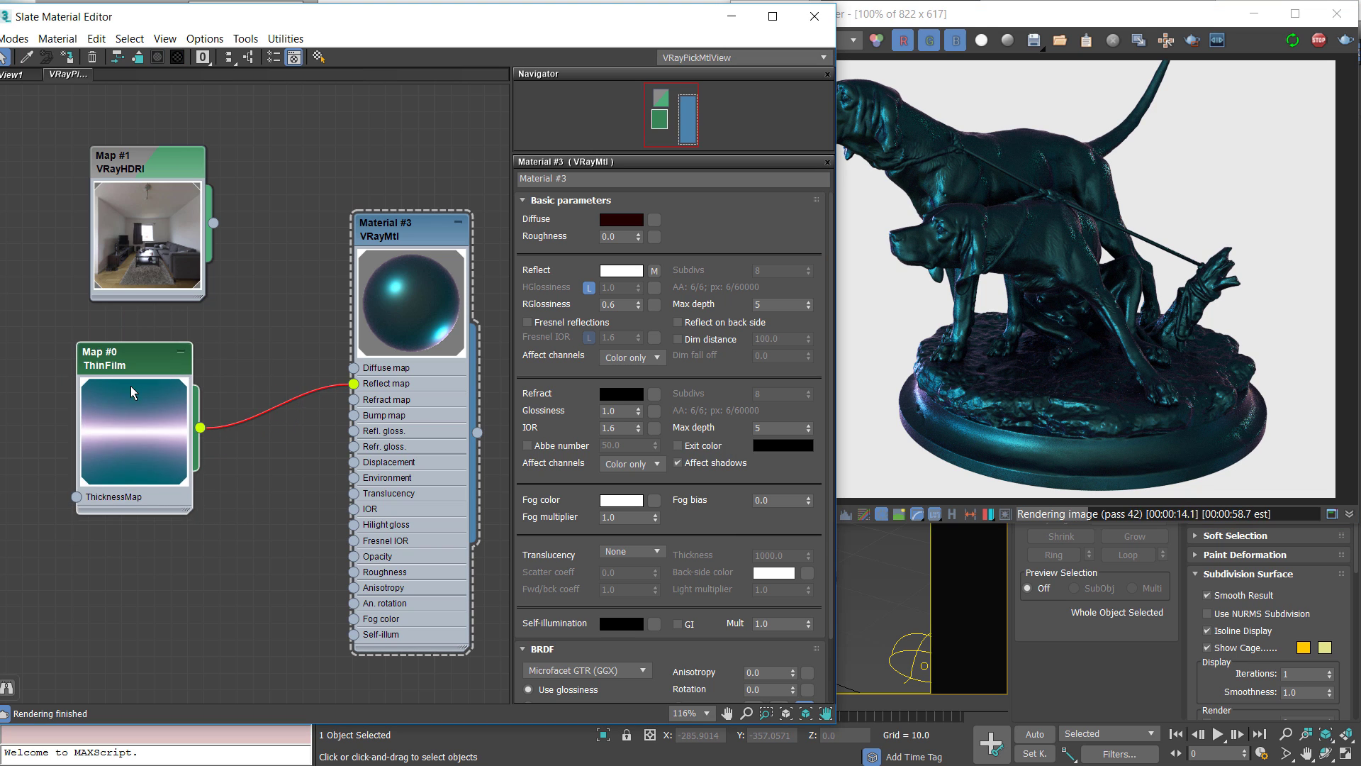
{"action": "left_click", "coordinate": [1011, 367]}
{"action": "left_click", "coordinate": [240, 361]}
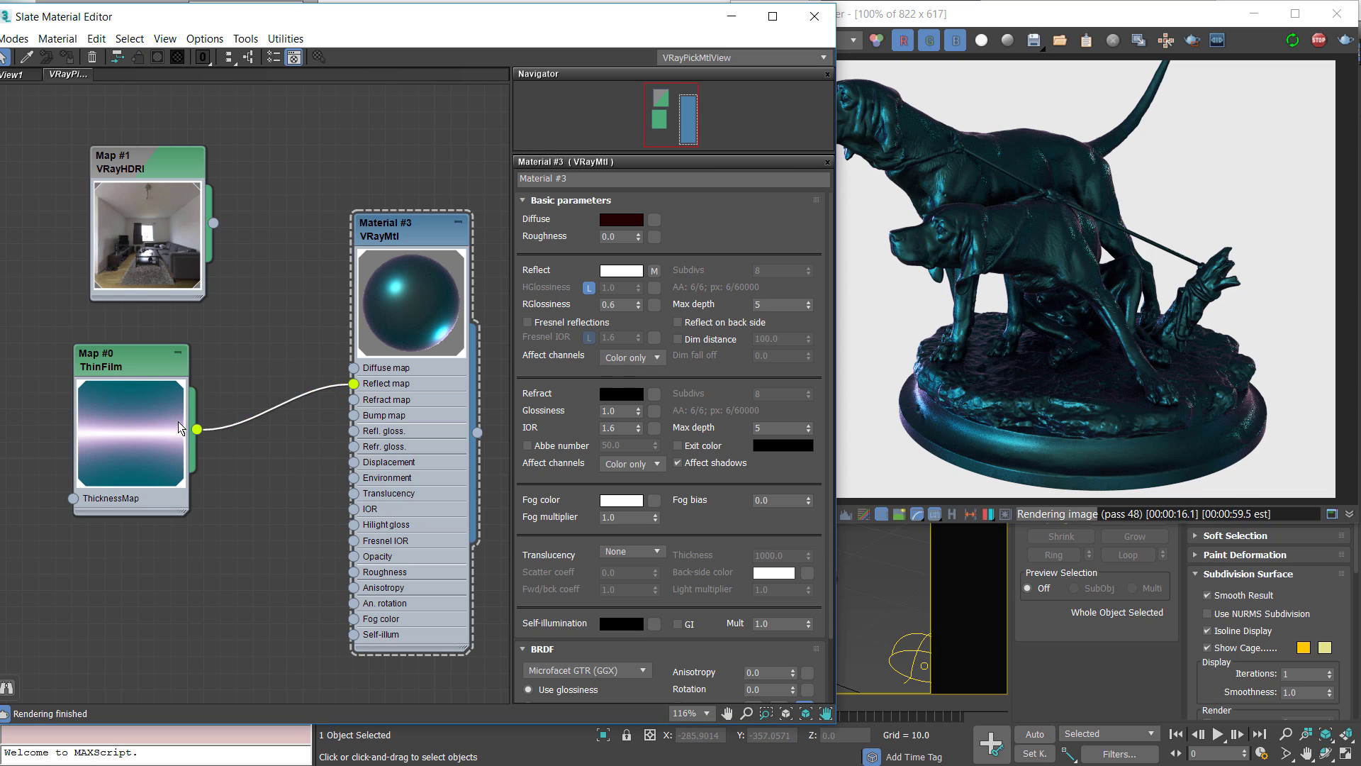
{"action": "left_click", "coordinate": [139, 373], "text": "alt"}
{"action": "key", "text": "Delete"}
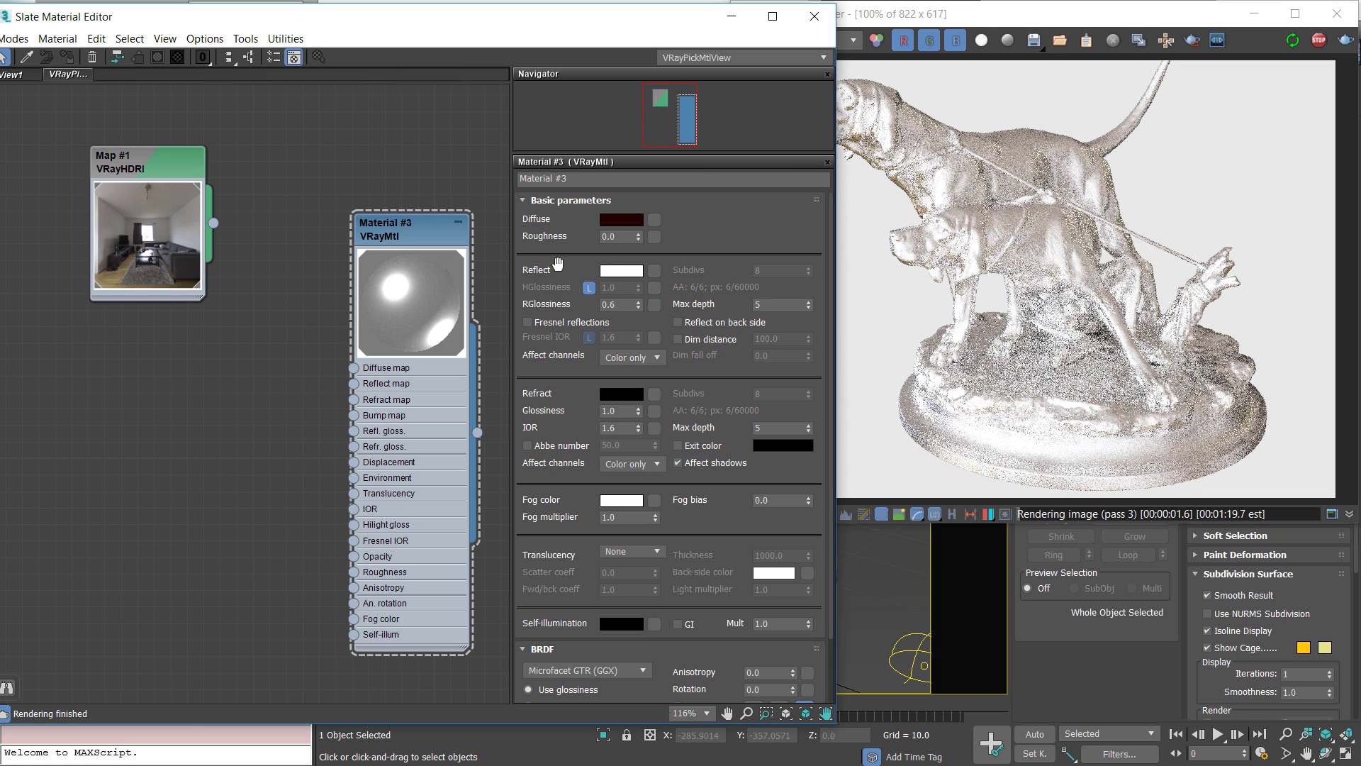
Darken Material #3's reflection colour to a light grey and set its diffuse colour to black, RGB 0, 0, 0
{"action": "left_click", "coordinate": [621, 270]}
{"action": "mouse_move", "coordinate": [603, 189]}
{"action": "left_mouse_down"}
{"action": "mouse_move", "coordinate": [555, 190]}
{"action": "mouse_move", "coordinate": [577, 189]}
{"action": "left_mouse_up"}
{"action": "left_click", "coordinate": [606, 257]}
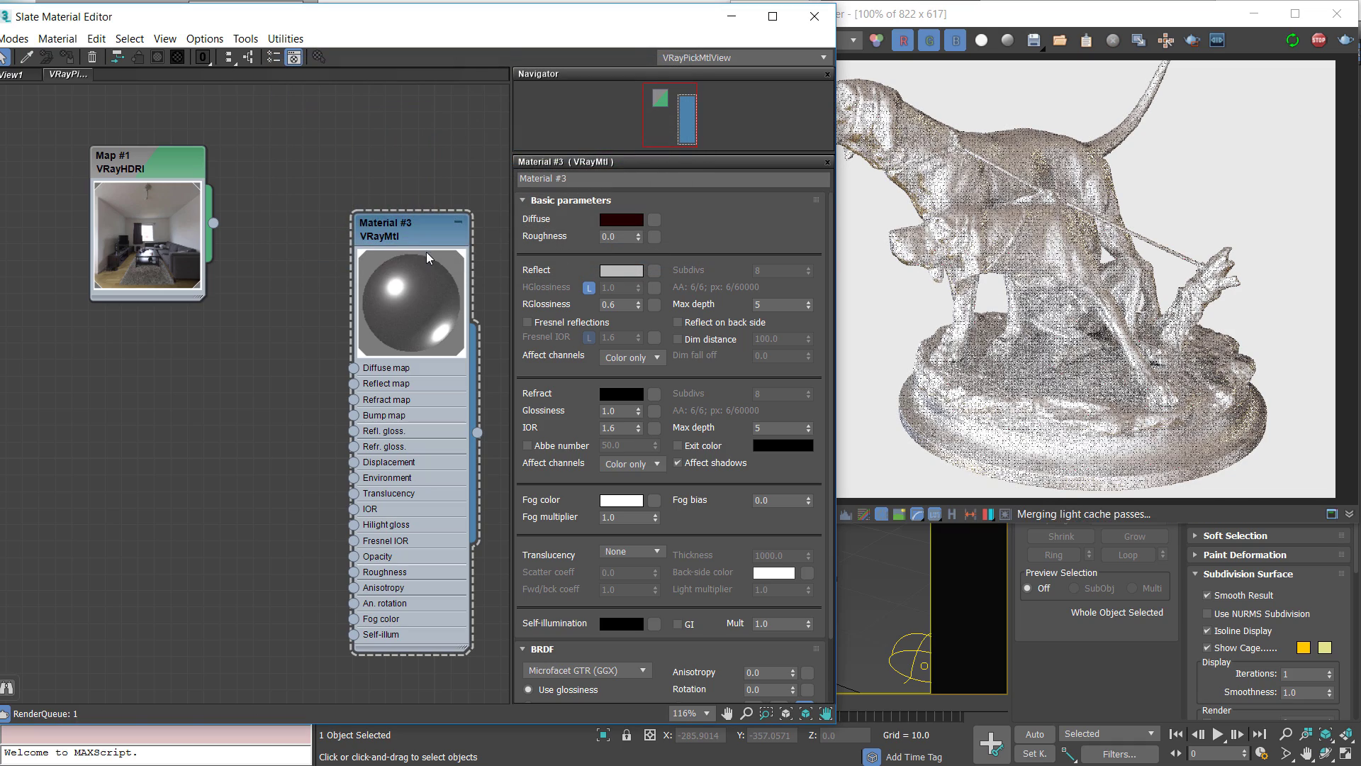
{"action": "left_click", "coordinate": [621, 219]}
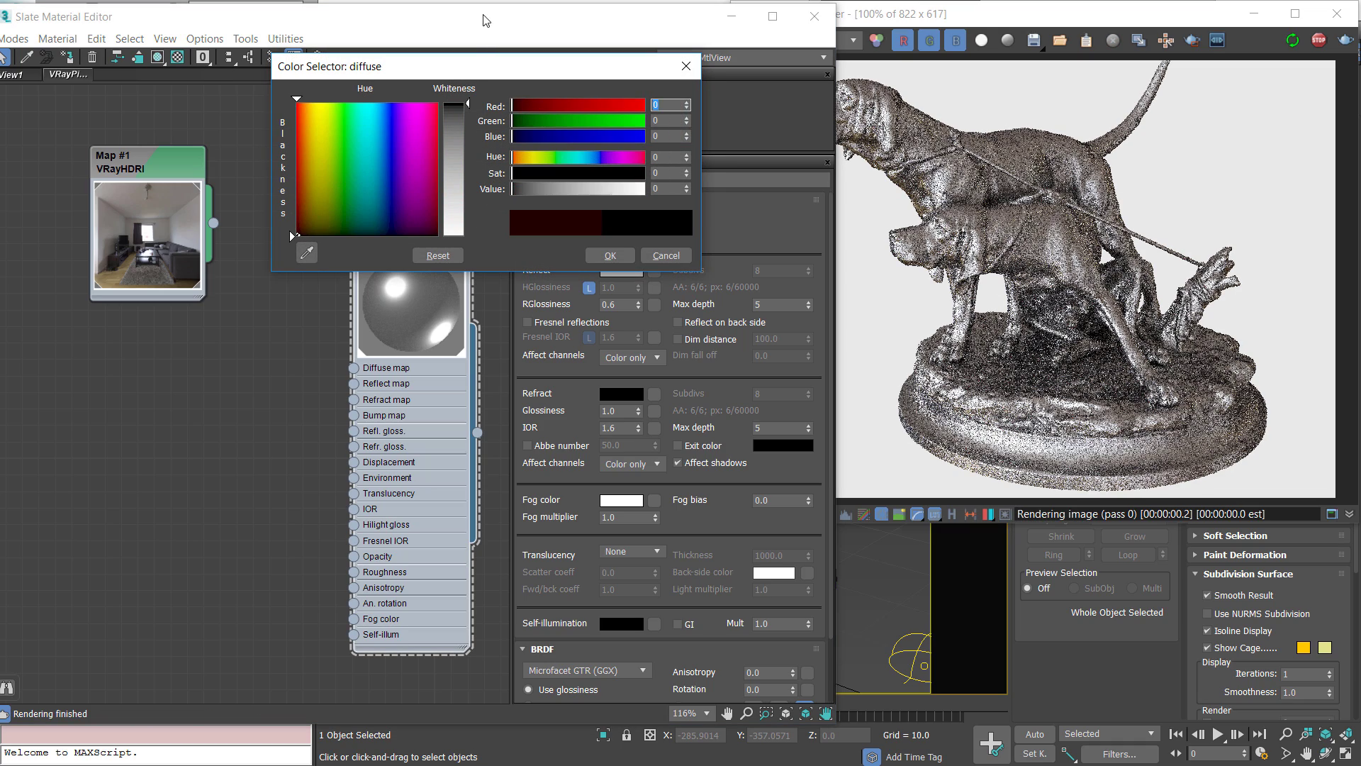
{"action": "left_click", "coordinate": [620, 254]}
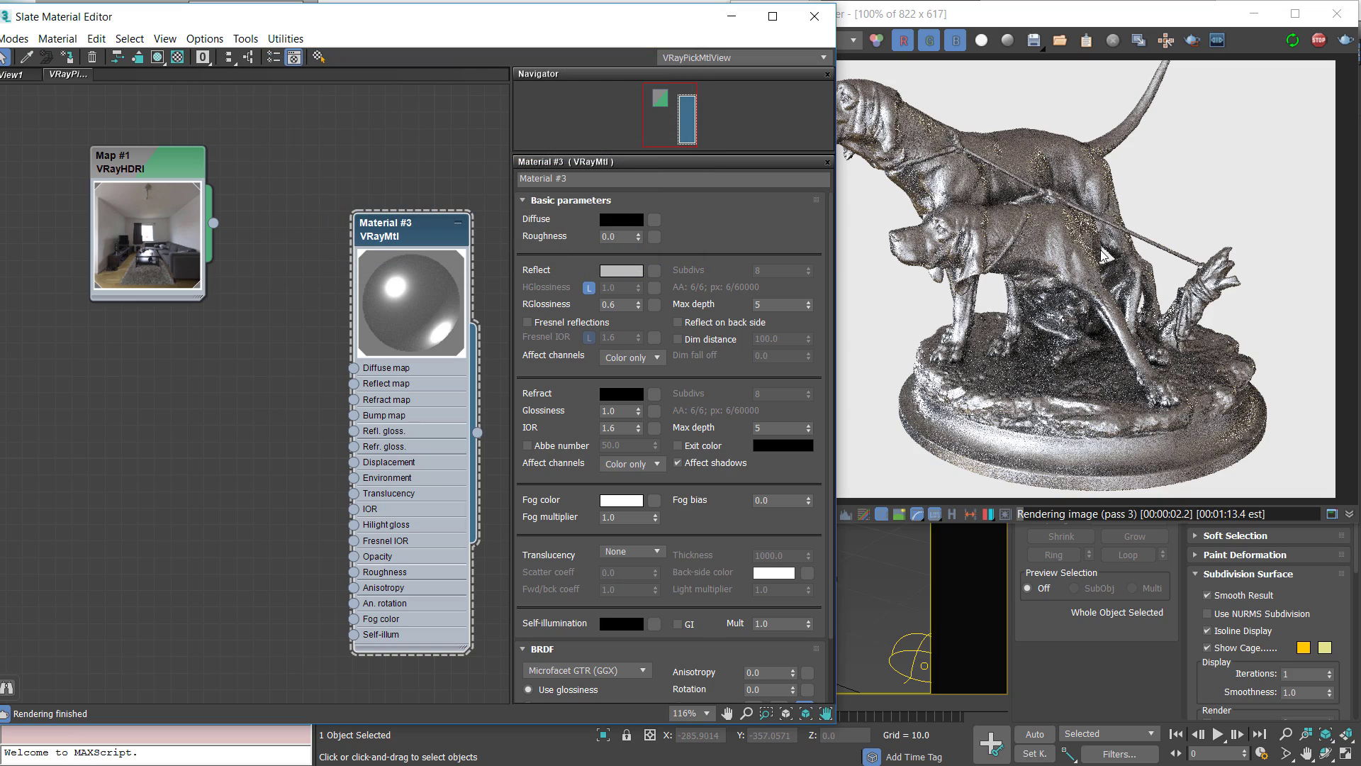
Set Material #3's reflection colour to a warm gold with RGB 237, 168, 87
{"action": "left_click", "coordinate": [621, 271]}
{"action": "left_click_drag", "start_coordinate": [454, 126], "coordinate": [530, 183]}
{"action": "left_click", "coordinate": [309, 117]}
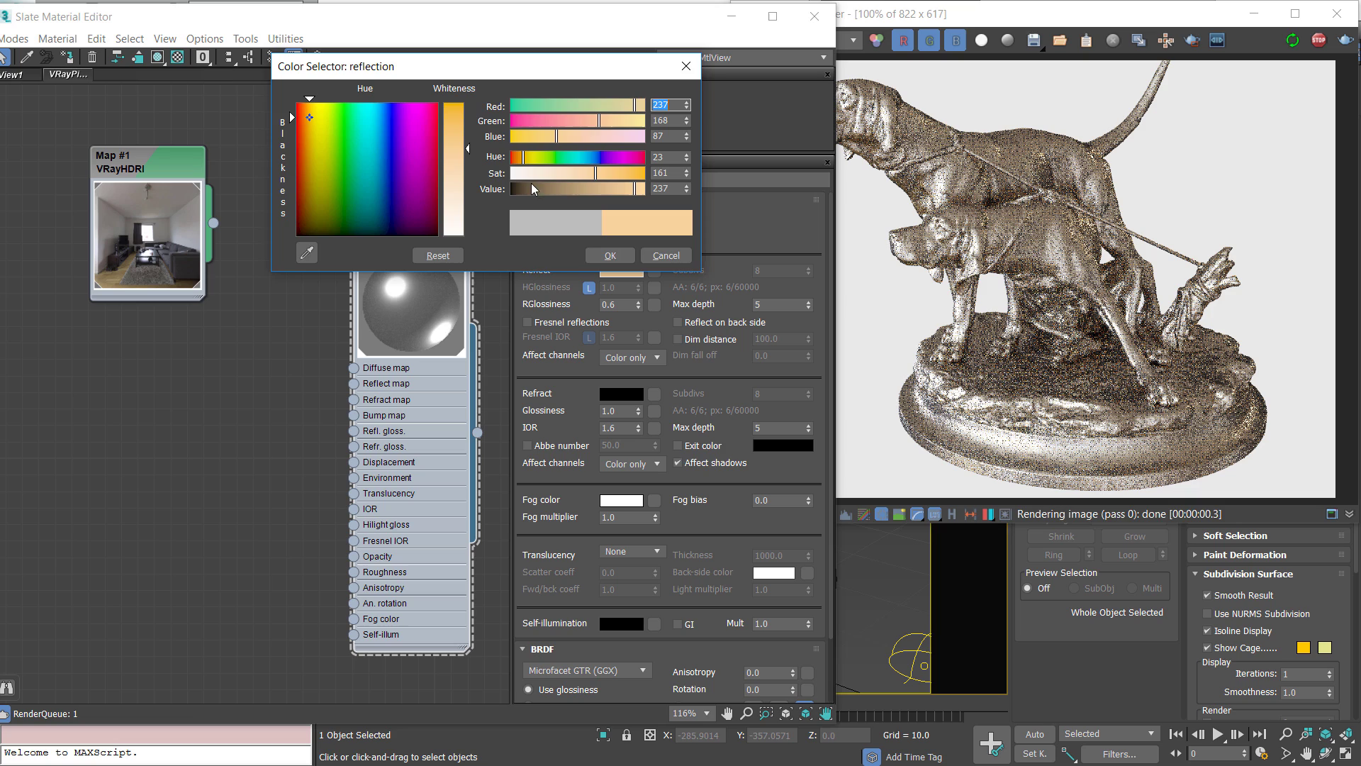
{"action": "left_click", "coordinate": [610, 255]}
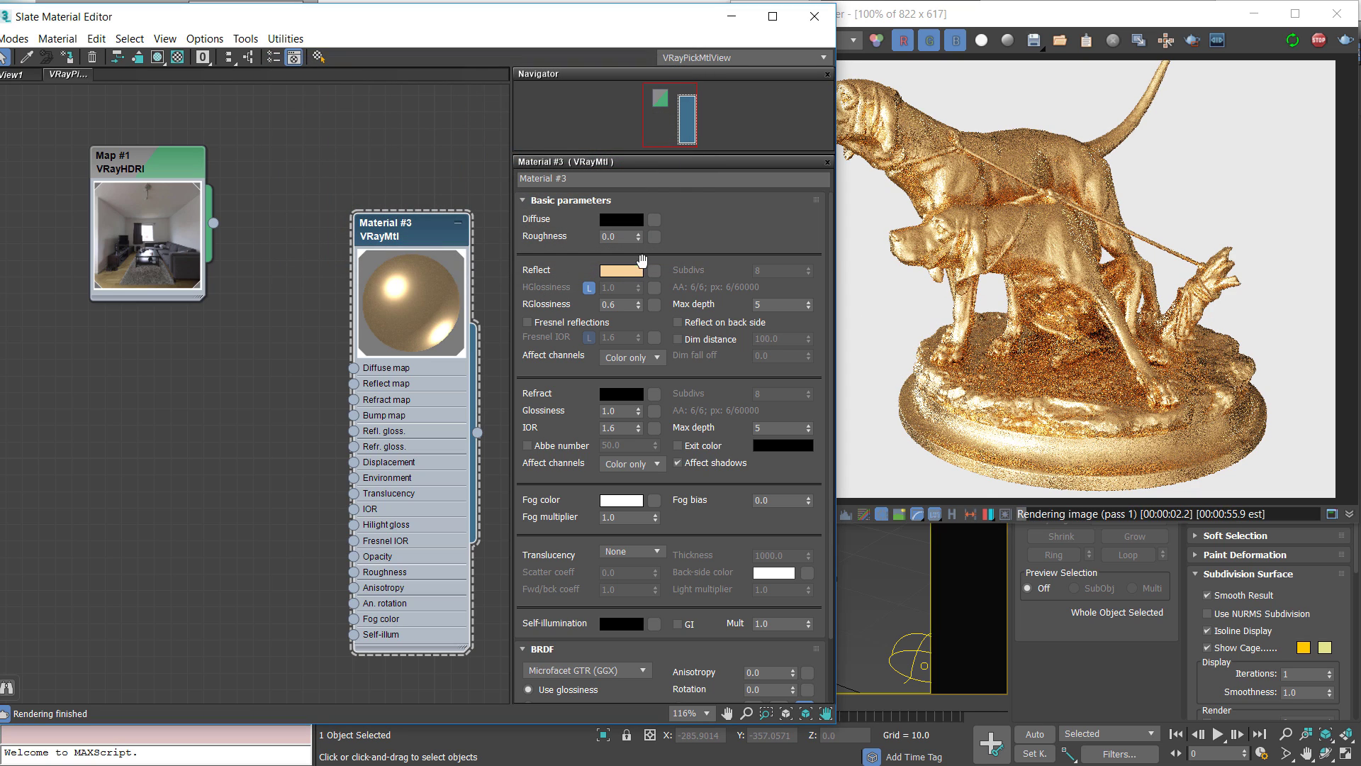
Deepen Material #3's gold reflection colour to a darker, richer tone
{"action": "left_click", "coordinate": [609, 275]}
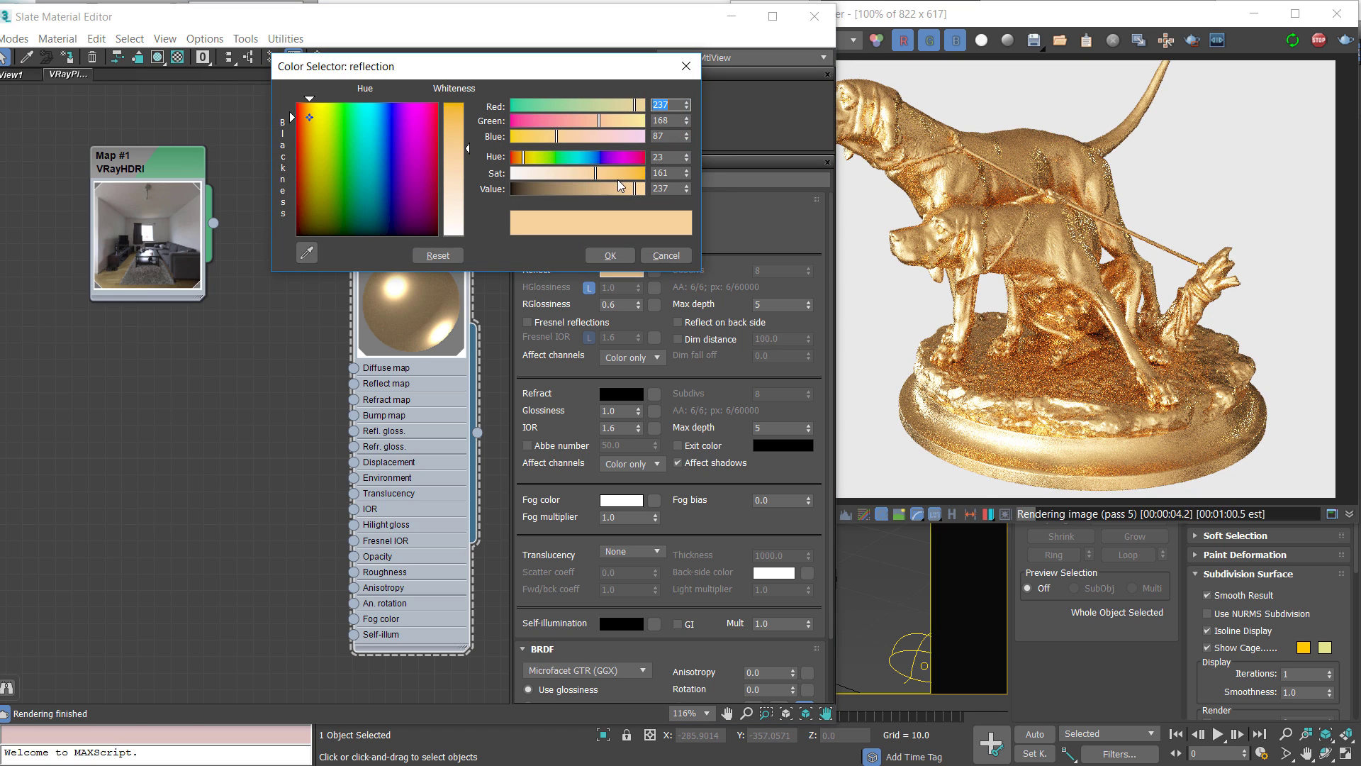
{"action": "left_click_drag", "start_coordinate": [618, 180], "coordinate": [615, 172]}
{"action": "left_click", "coordinate": [609, 255]}
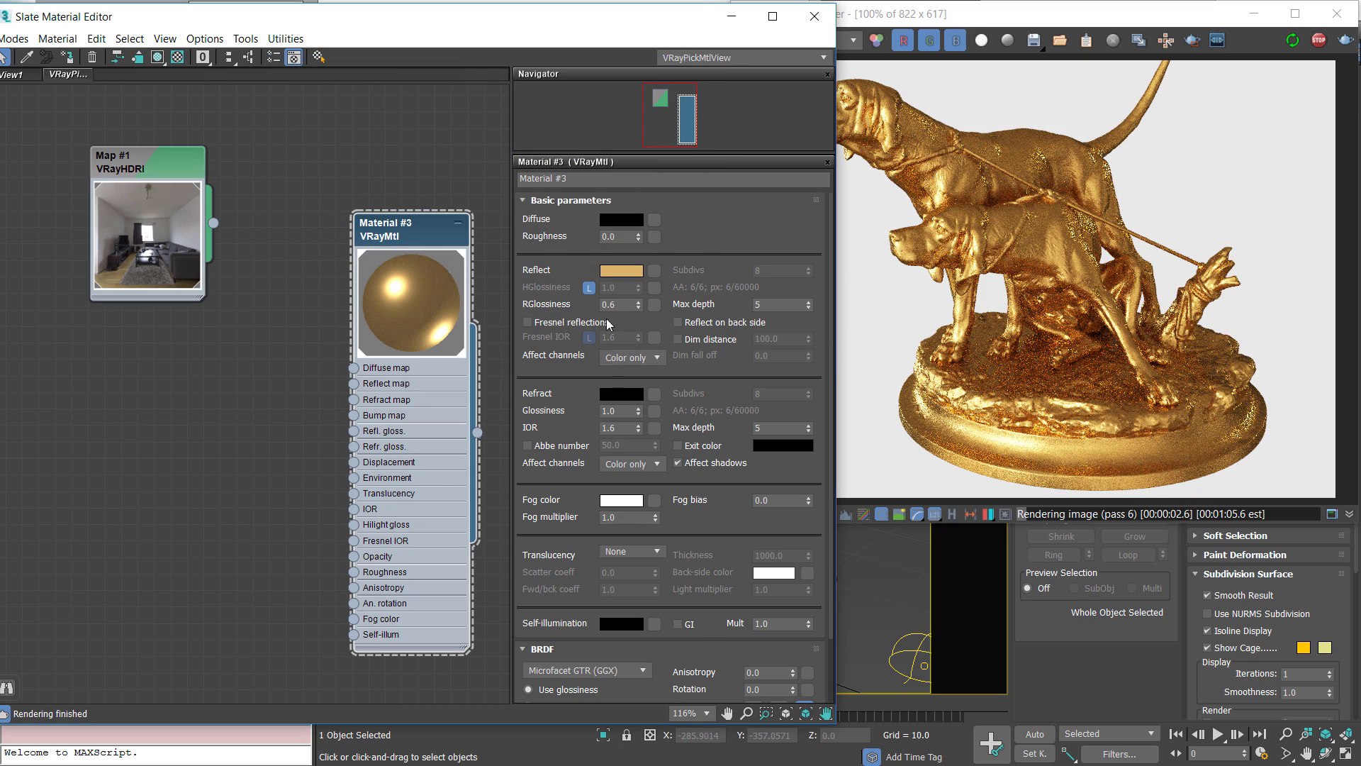
Expand Material #3's Options section and examine the Glossy Fresnel setting and the gold rendering
{"action": "left_click_drag", "start_coordinate": [731, 520], "coordinate": [735, 151]}
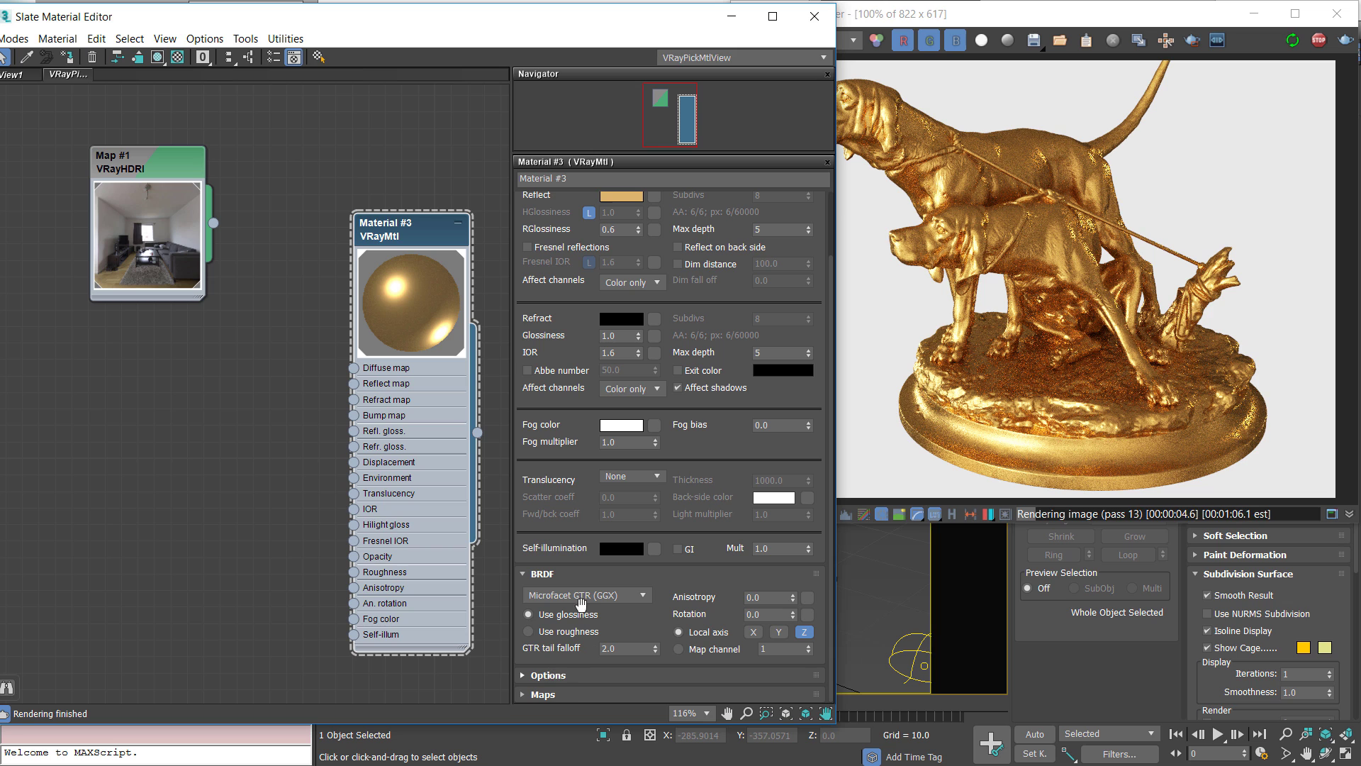
{"action": "left_click", "coordinate": [541, 679]}
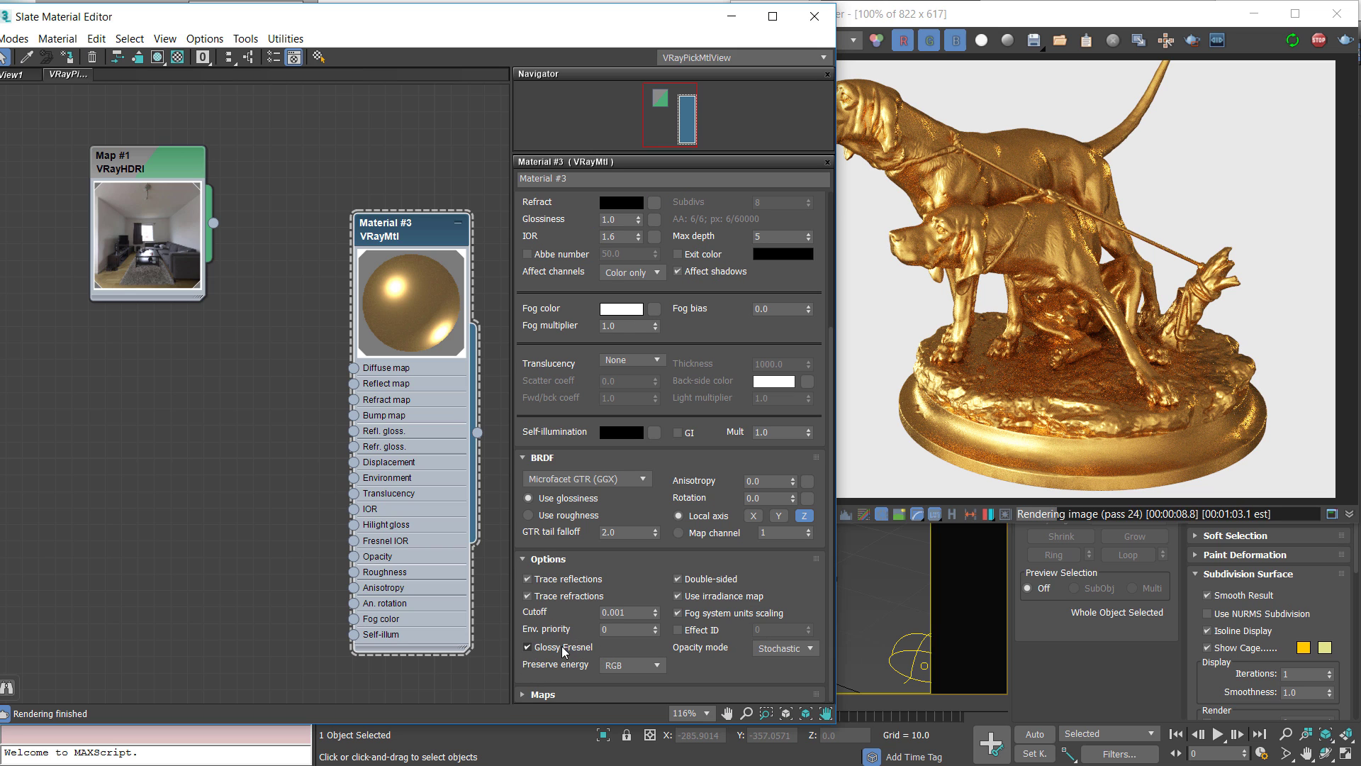
{"action": "left_click", "coordinate": [1083, 296]}
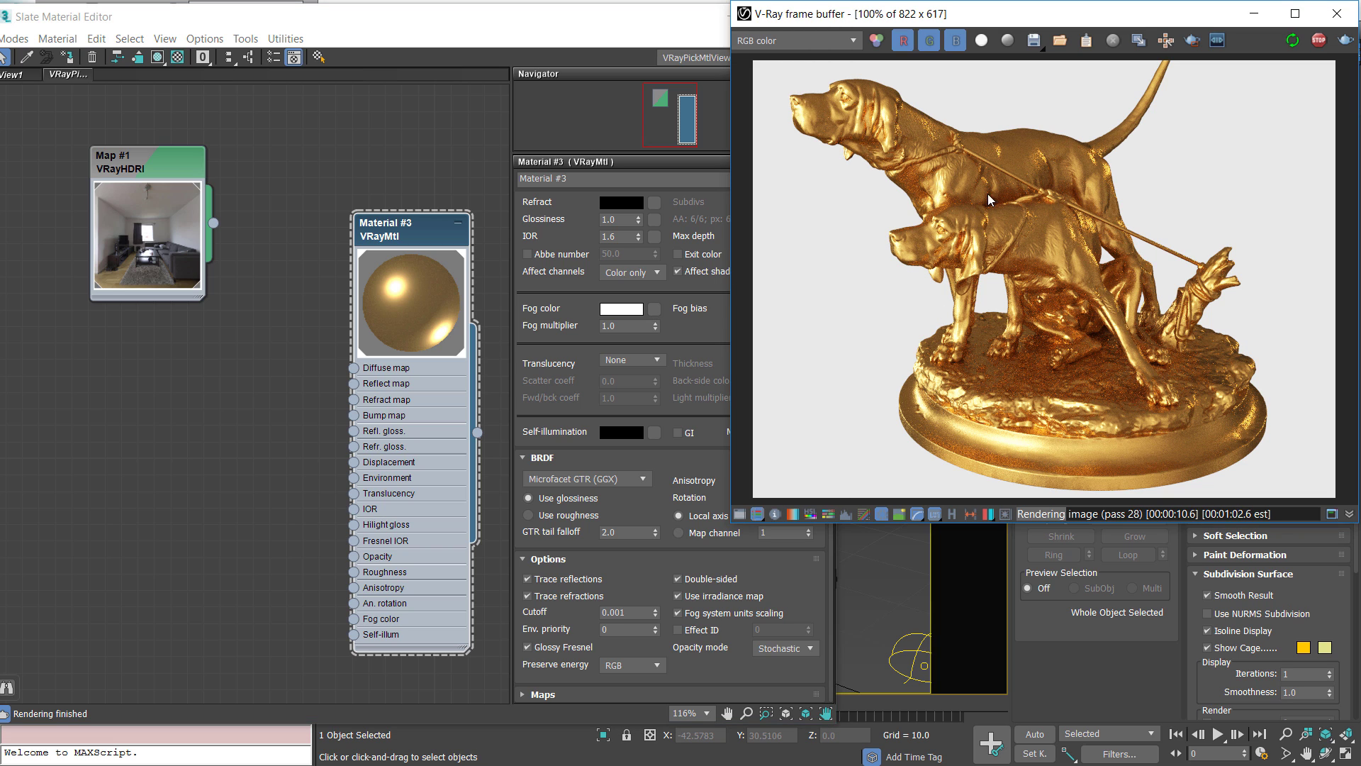
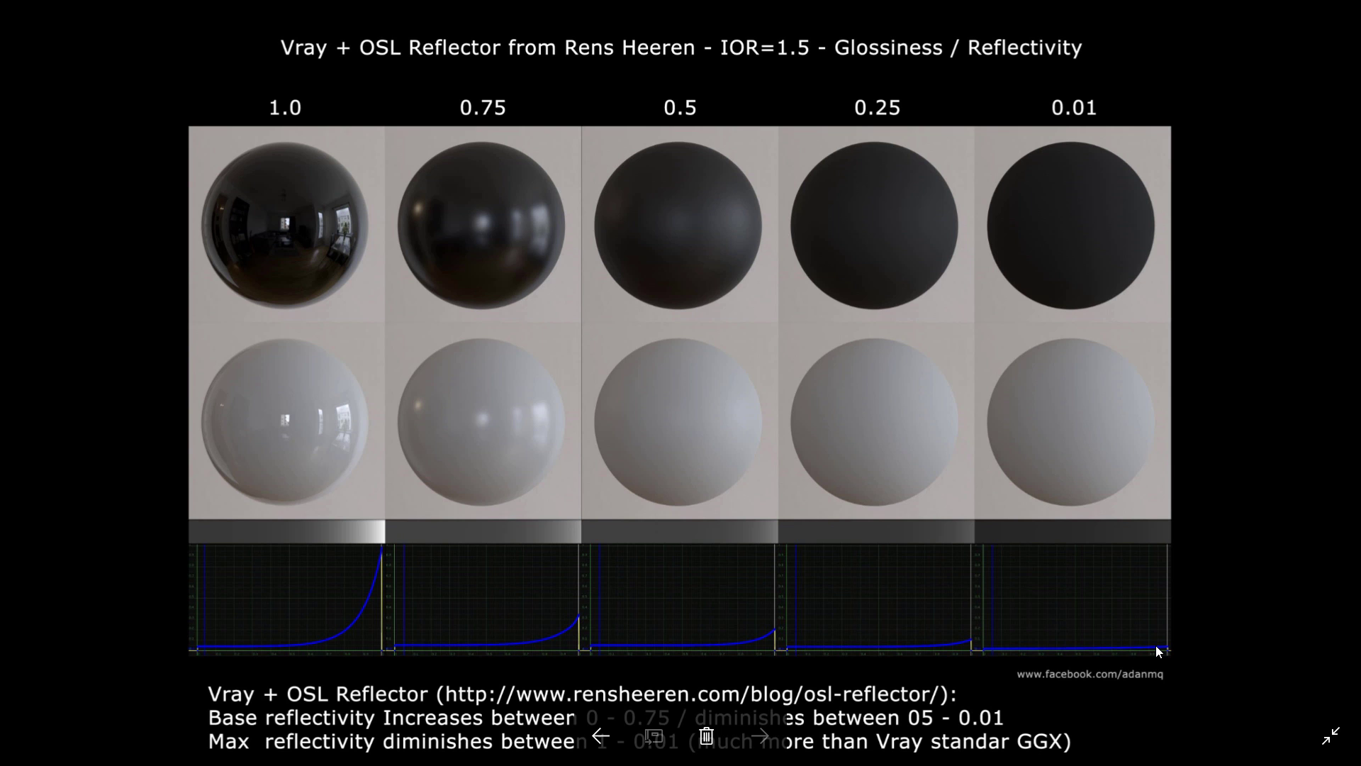
Switch from the reflectivity comparison image back to 3ds Max and turn off Glossy Fresnel for Material #3
{"action": "key", "text": "alt+Tab"}
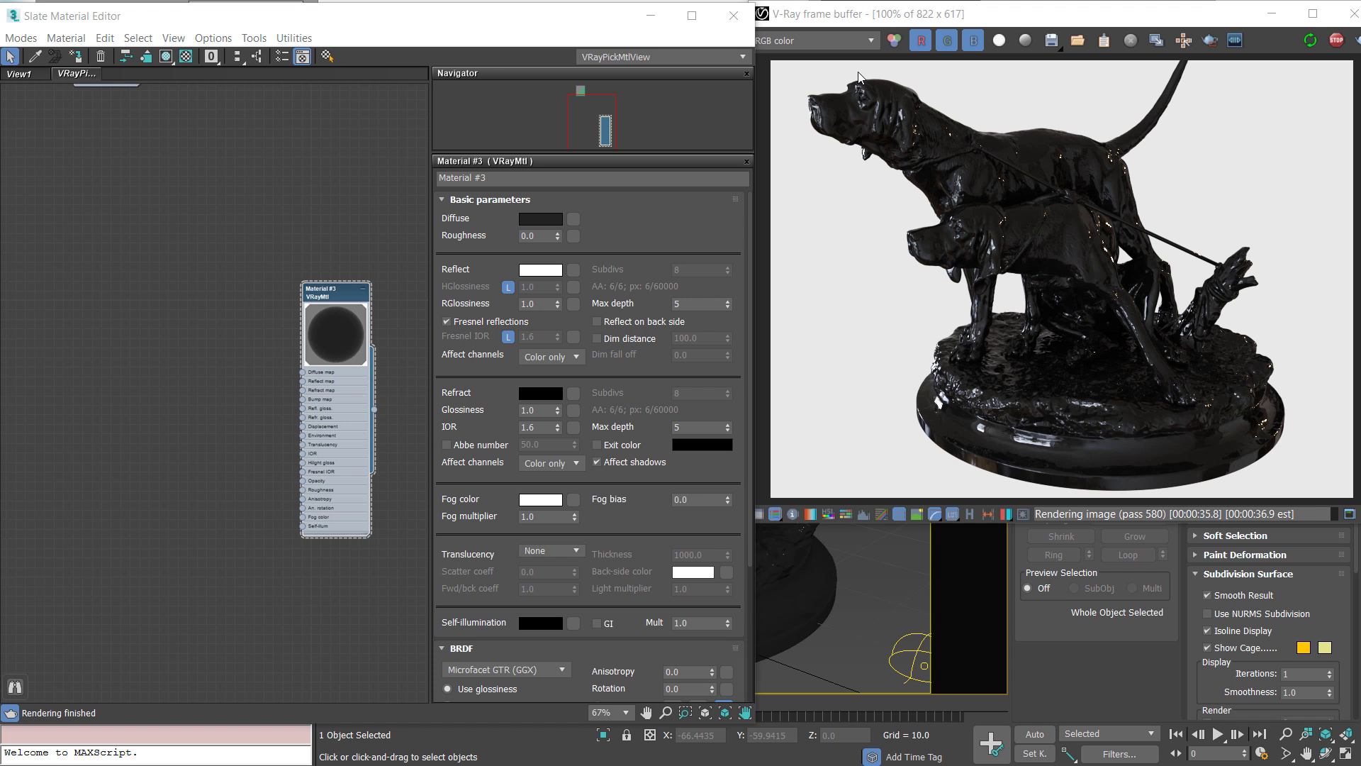
{"action": "left_click_drag", "start_coordinate": [610, 520], "coordinate": [606, 161]}
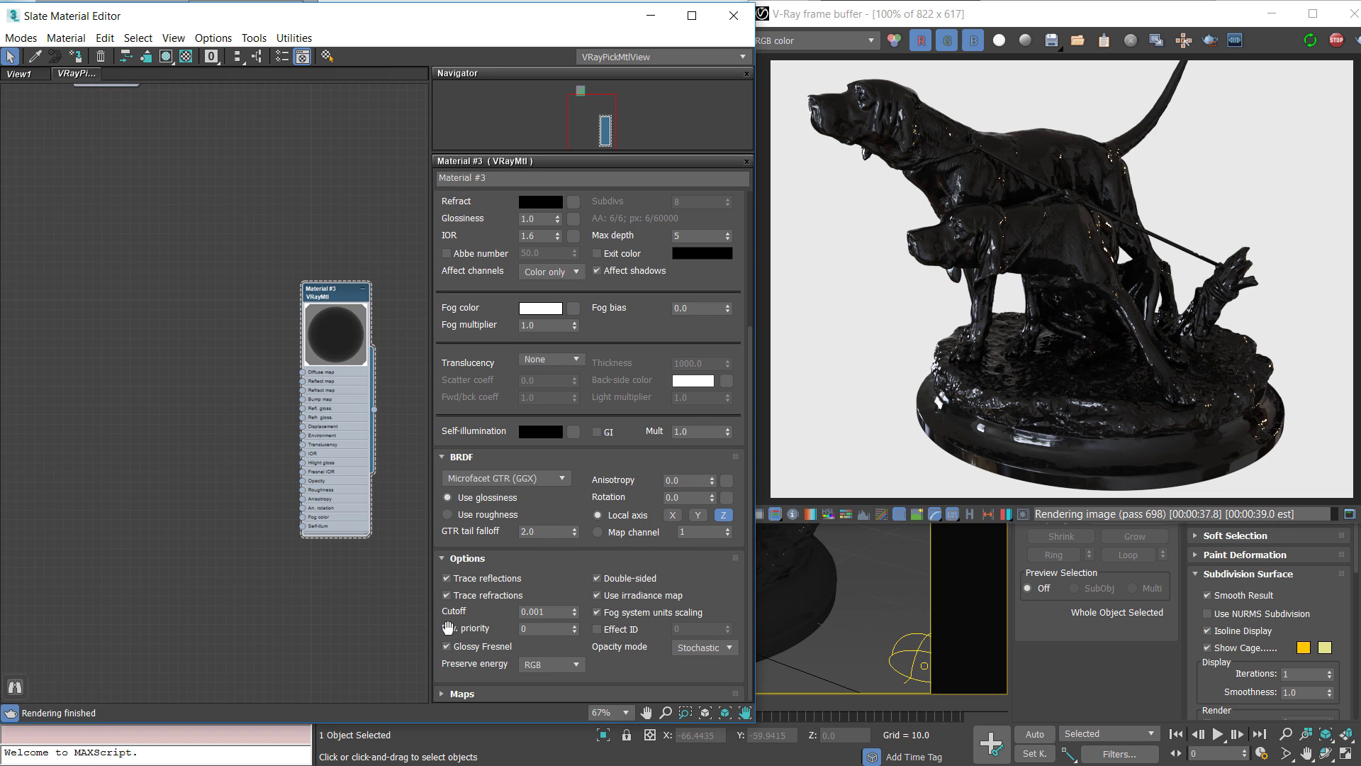
{"action": "left_click", "coordinate": [447, 646]}
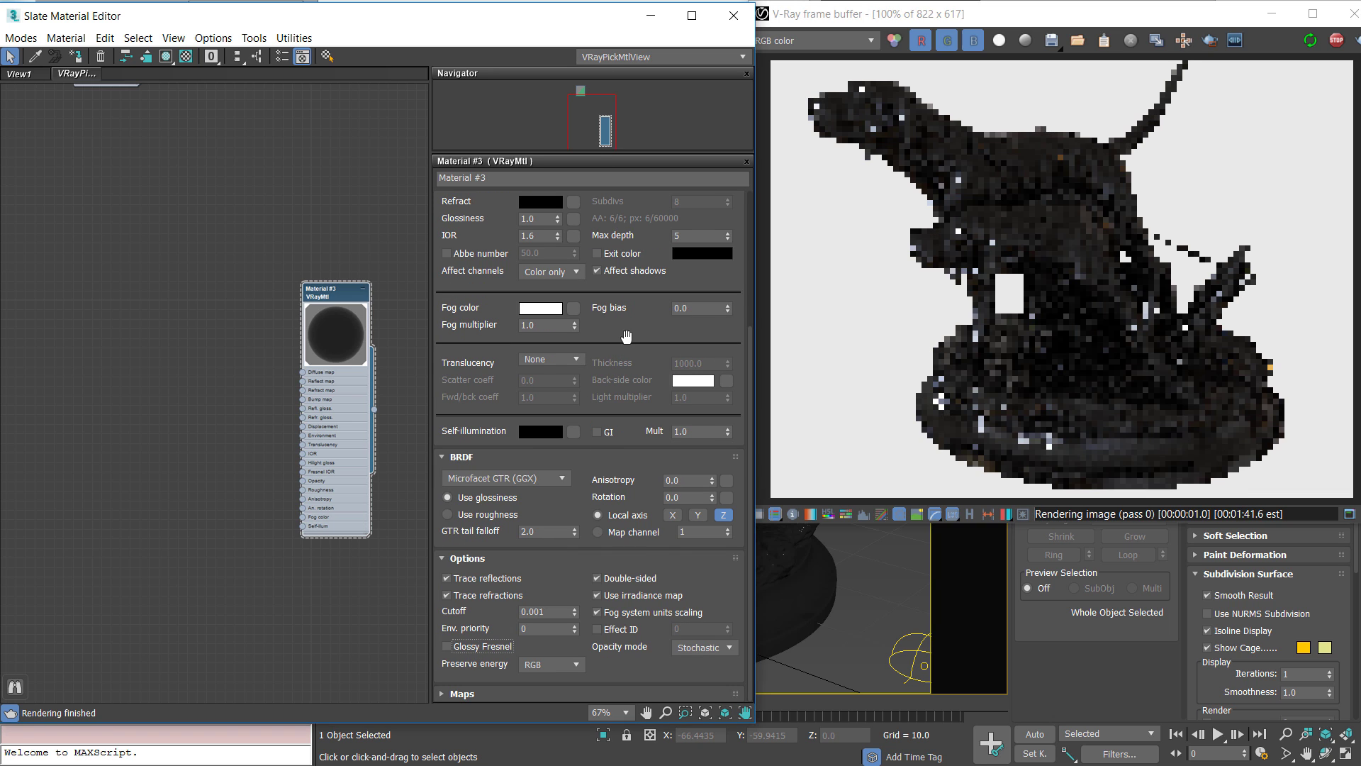
Set Material #3's RGlossiness to 0.5 and inspect the dogs' heads up close in the frame buffer
{"action": "scroll", "coordinate": [589, 354], "scroll_direction": "up", "scroll_amount": 5}
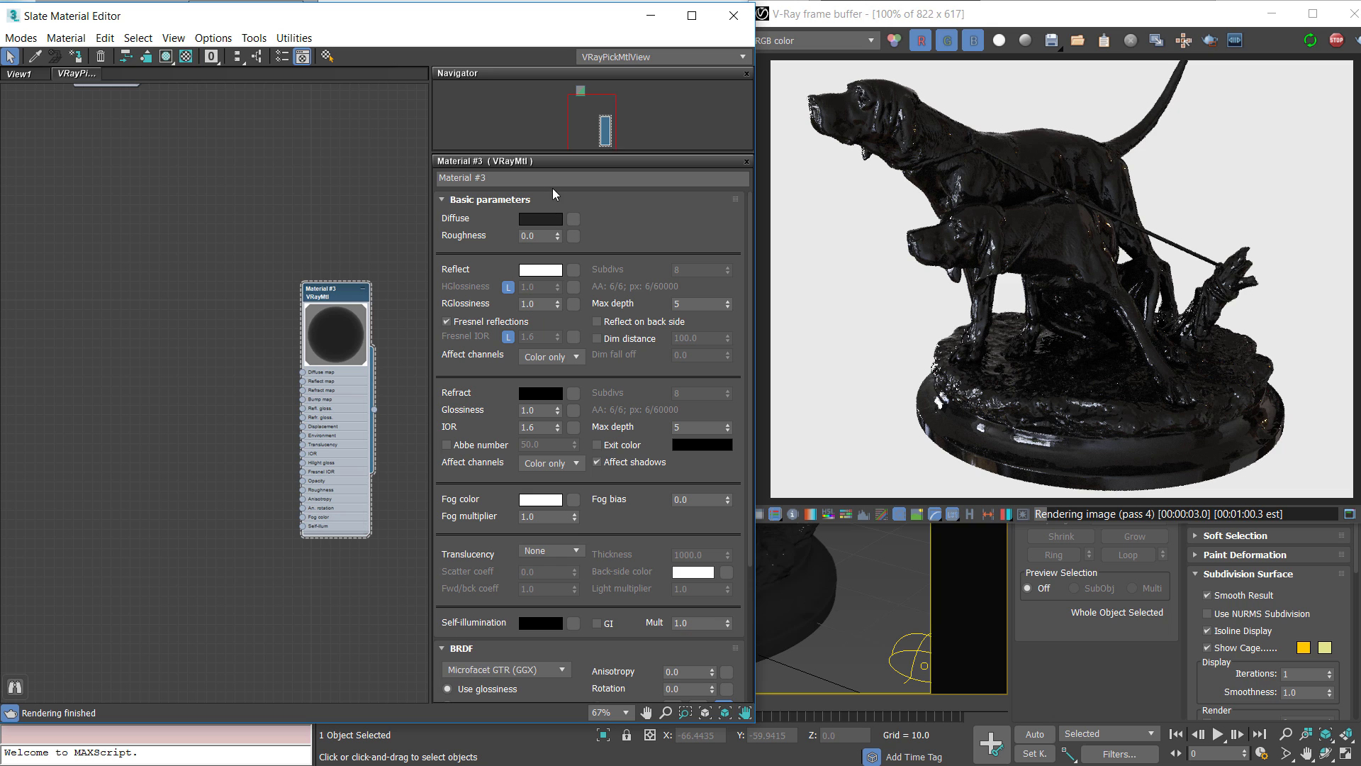
{"action": "left_click", "coordinate": [531, 303]}
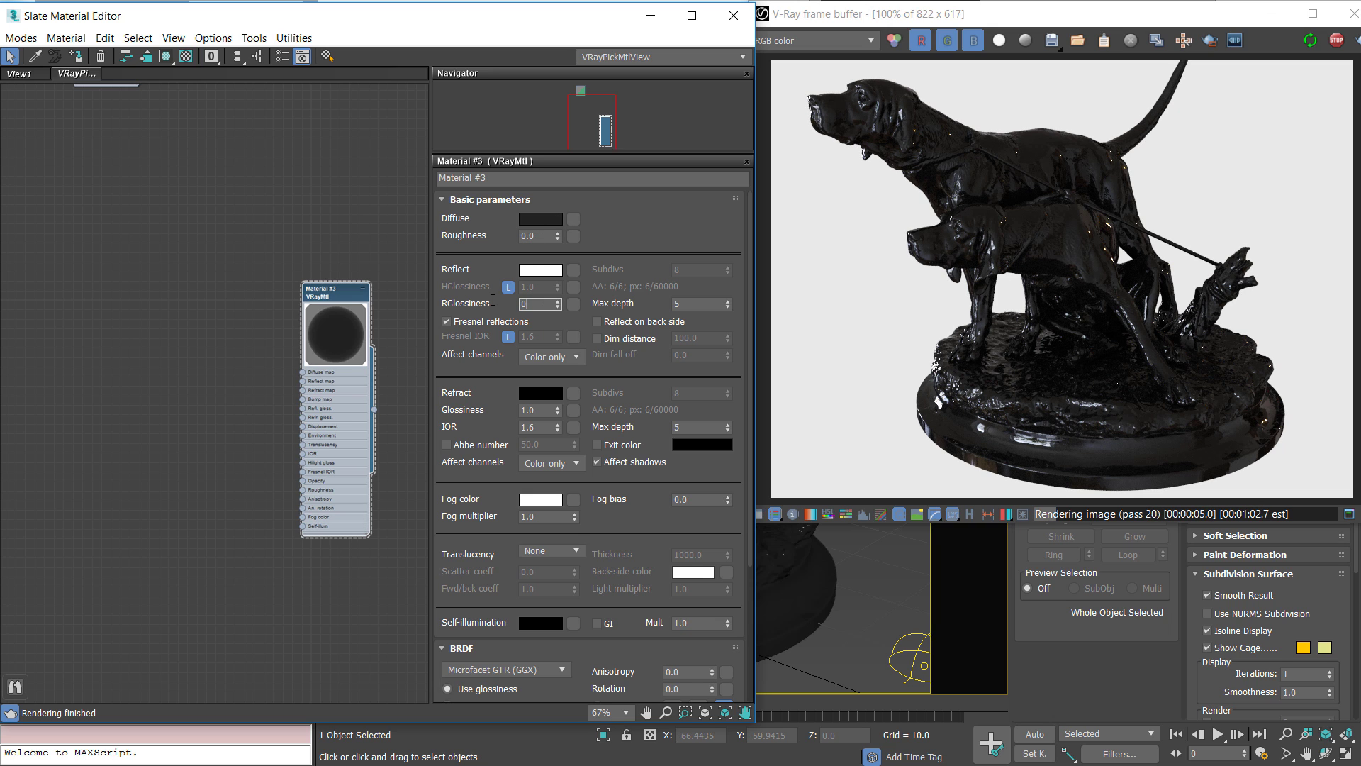
{"action": "type", "text": "0.5"}
{"action": "key", "text": "Return"}
{"action": "left_click", "coordinate": [946, 155]}
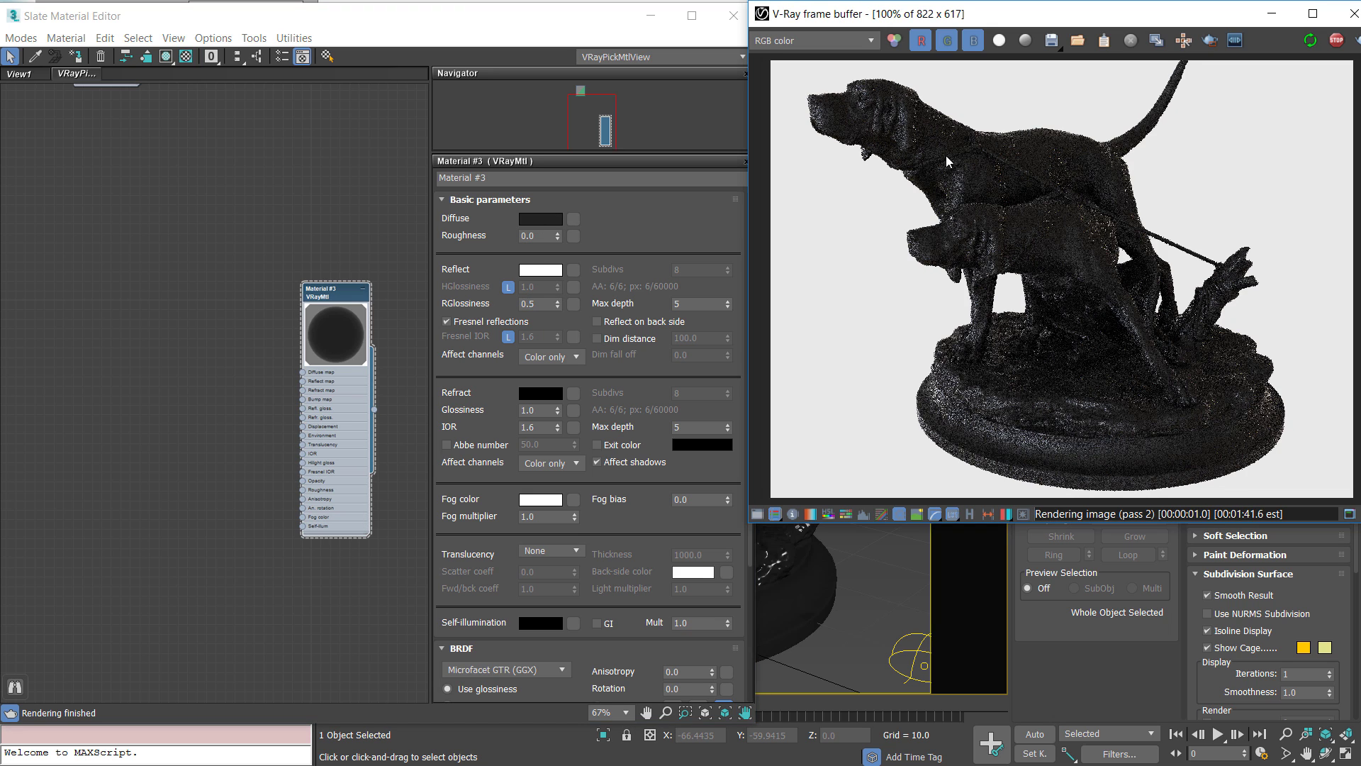
{"action": "scroll", "coordinate": [859, 149], "scroll_direction": "up", "scroll_amount": 1}
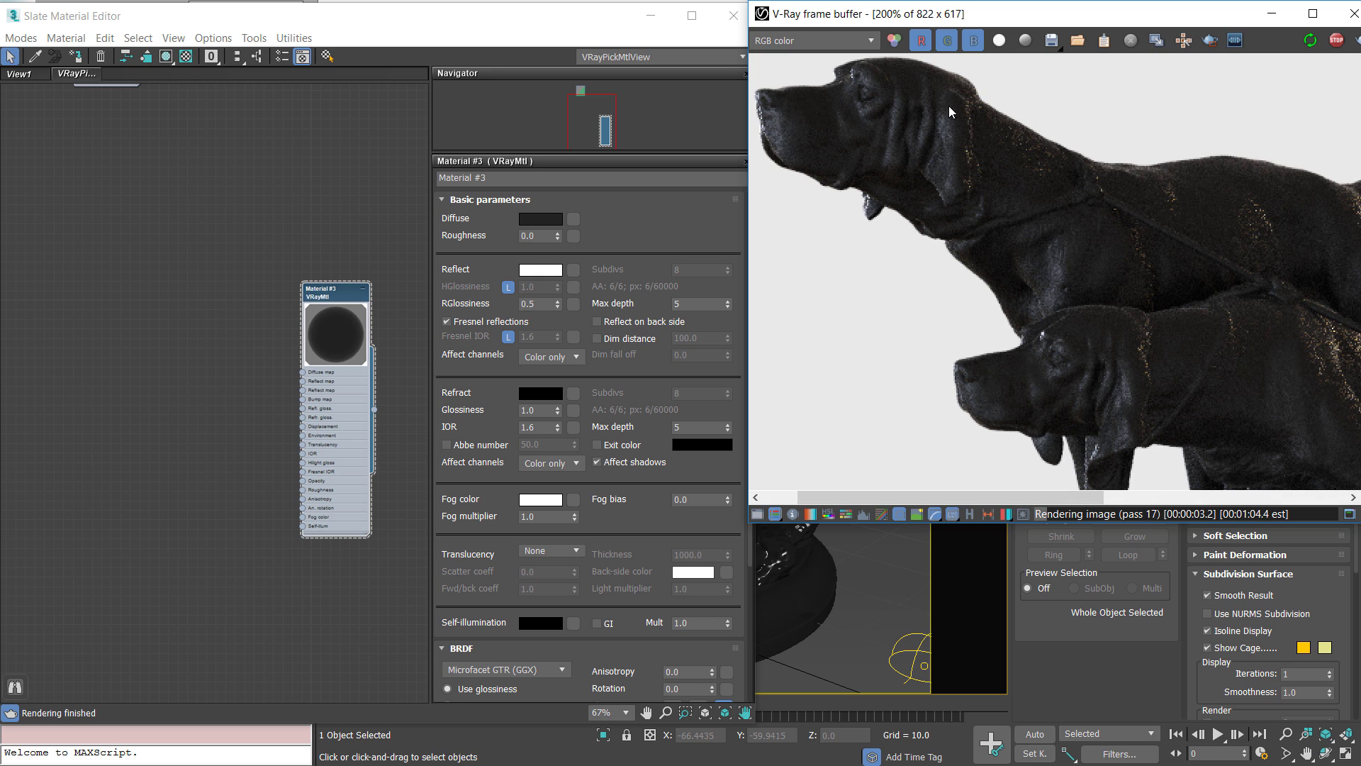
{"action": "scroll", "coordinate": [926, 61], "scroll_direction": "down", "scroll_amount": 1}
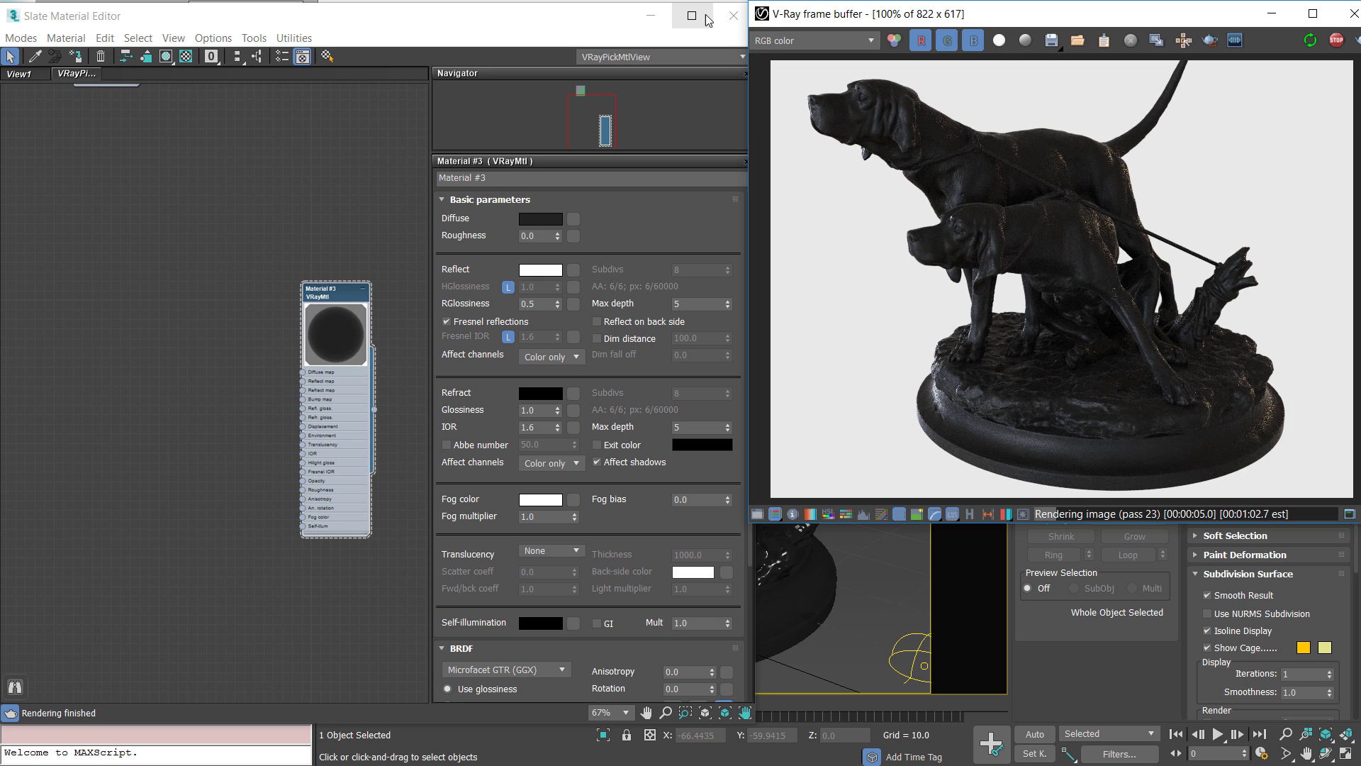
Frame the dog's head close up in the viewport and limit the interactive rendering to a region around it
{"action": "left_click_drag", "start_coordinate": [567, 16], "coordinate": [90, 92]}
{"action": "scroll", "coordinate": [531, 345], "scroll_direction": "up", "scroll_amount": 5}
{"action": "mouse_move", "coordinate": [531, 346]}
{"action": "middle_mouse_down", "text": "alt"}
{"action": "mouse_move", "coordinate": [651, 350]}
{"action": "mouse_move", "coordinate": [640, 339]}
{"action": "mouse_move", "coordinate": [581, 379]}
{"action": "mouse_move", "coordinate": [522, 345]}
{"action": "middle_mouse_up", "text": "alt"}
{"action": "left_click", "coordinate": [1210, 40]}
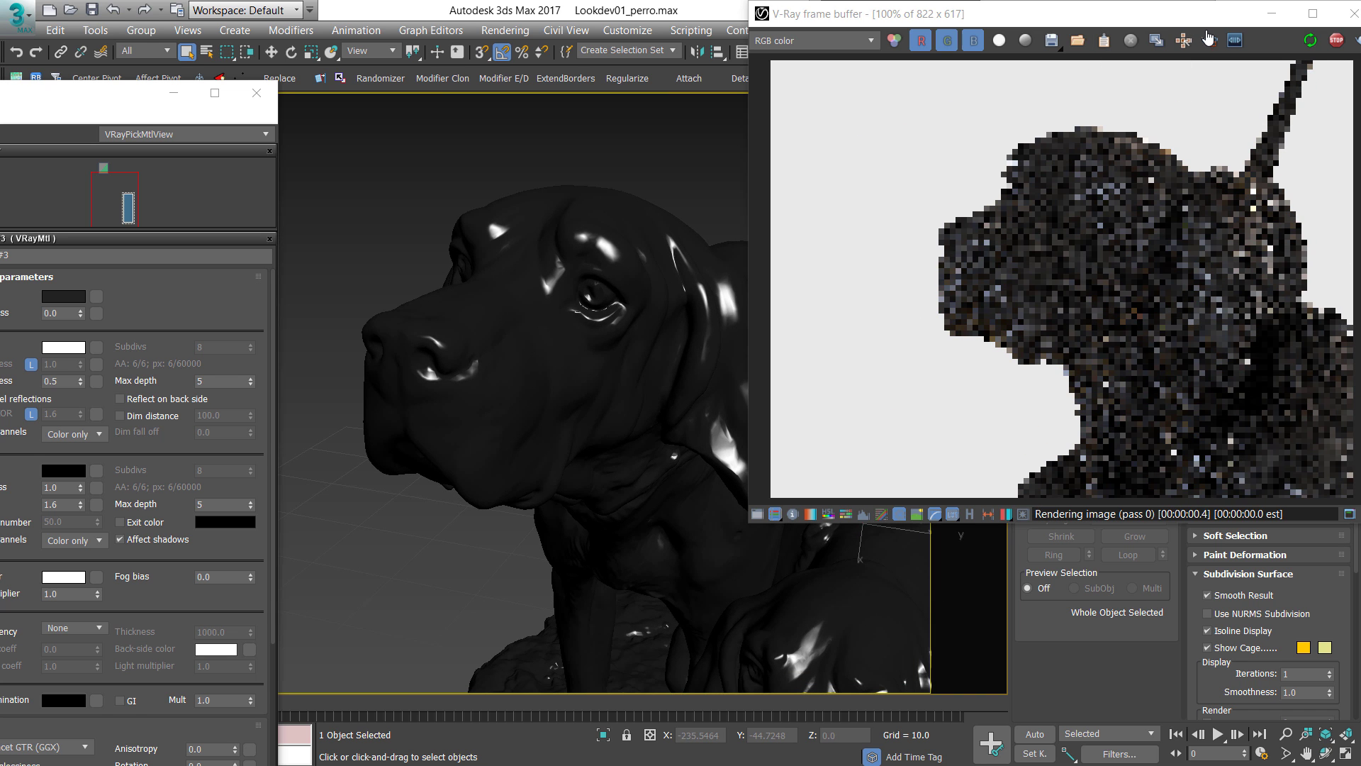
{"action": "mouse_move", "coordinate": [951, 122]}
{"action": "left_mouse_down"}
{"action": "mouse_move", "coordinate": [1277, 413]}
{"action": "mouse_move", "coordinate": [1289, 397]}
{"action": "left_mouse_up"}
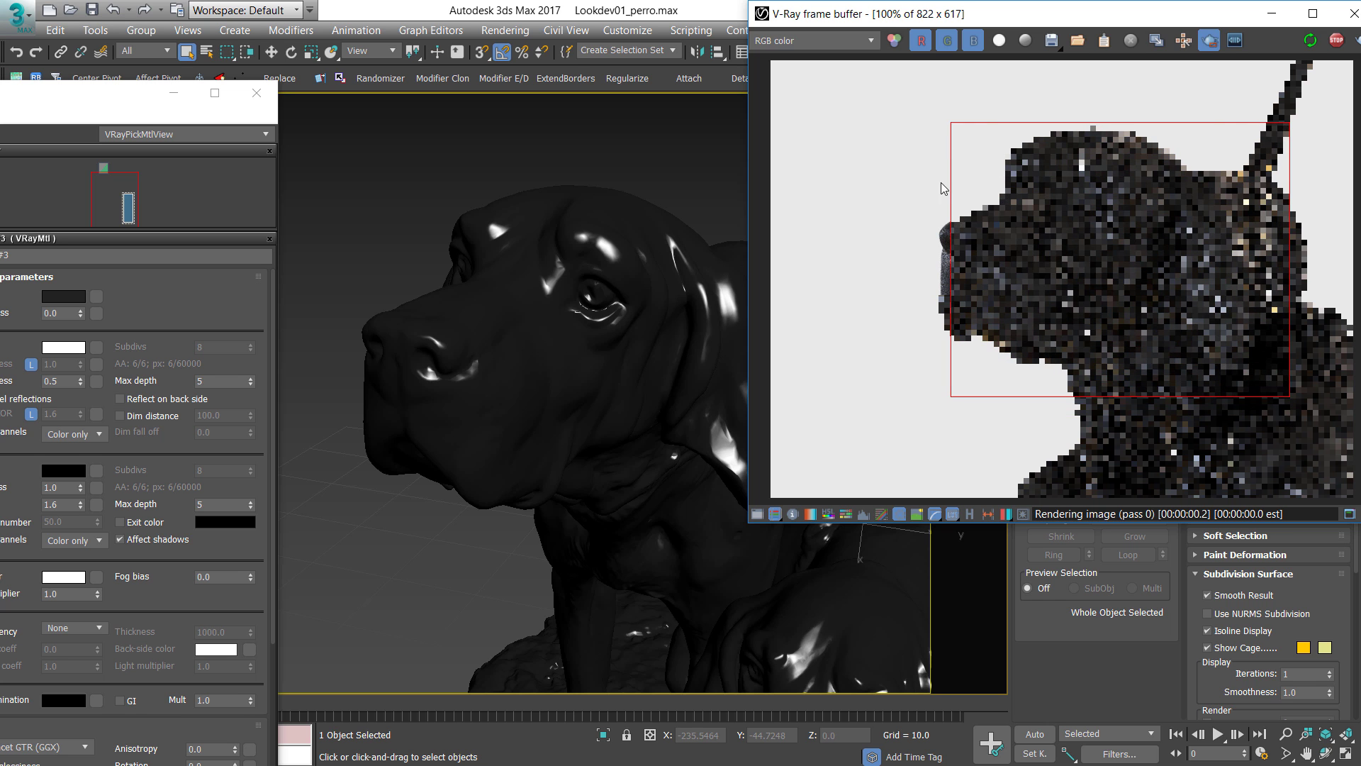
Redraw the render region around the dog's head and lower Material #3's RGlossiness in stages to 0.3, 0.2 and 0.1
{"action": "left_click_drag", "start_coordinate": [876, 85], "coordinate": [1257, 388]}
{"action": "left_click_drag", "start_coordinate": [50, 107], "coordinate": [509, 31]}
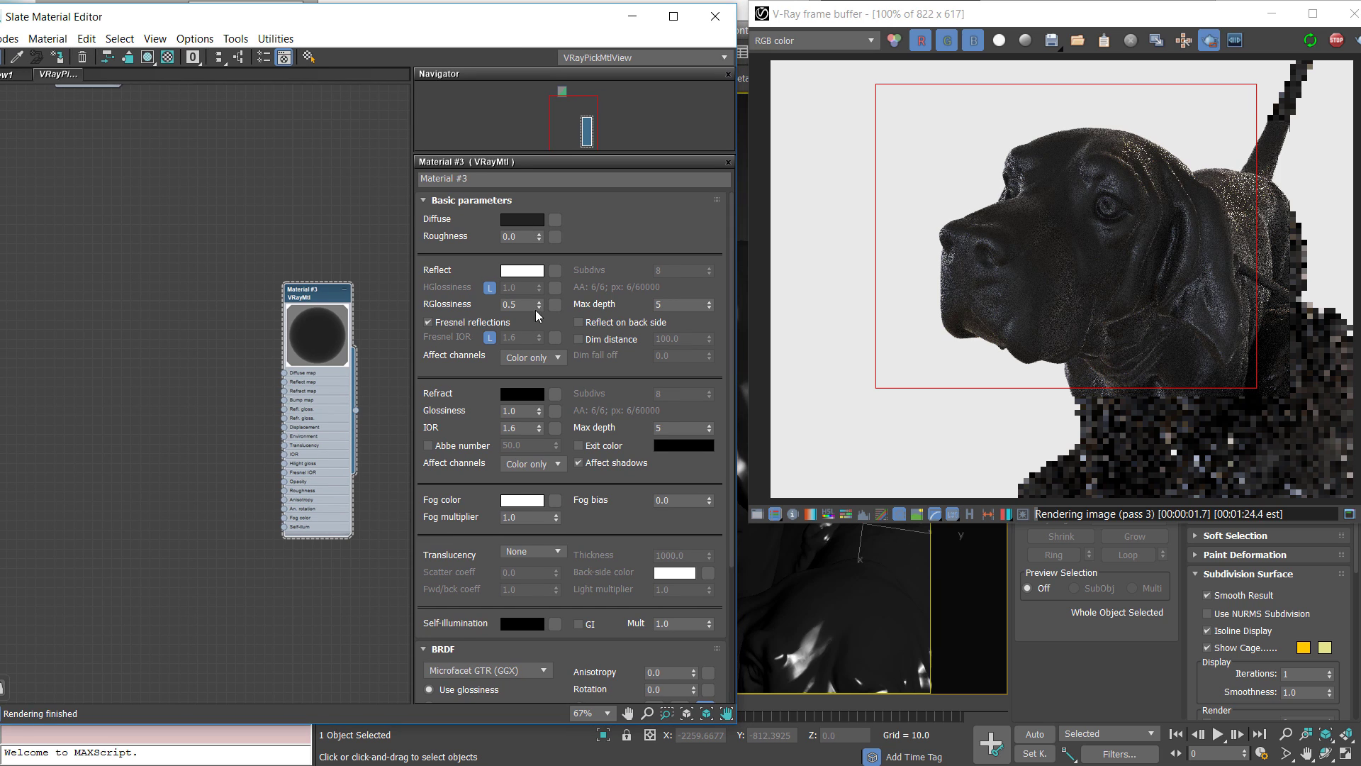
{"action": "double_click", "coordinate": [518, 304]}
{"action": "type", "text": "0.3"}
{"action": "key", "text": "Return"}
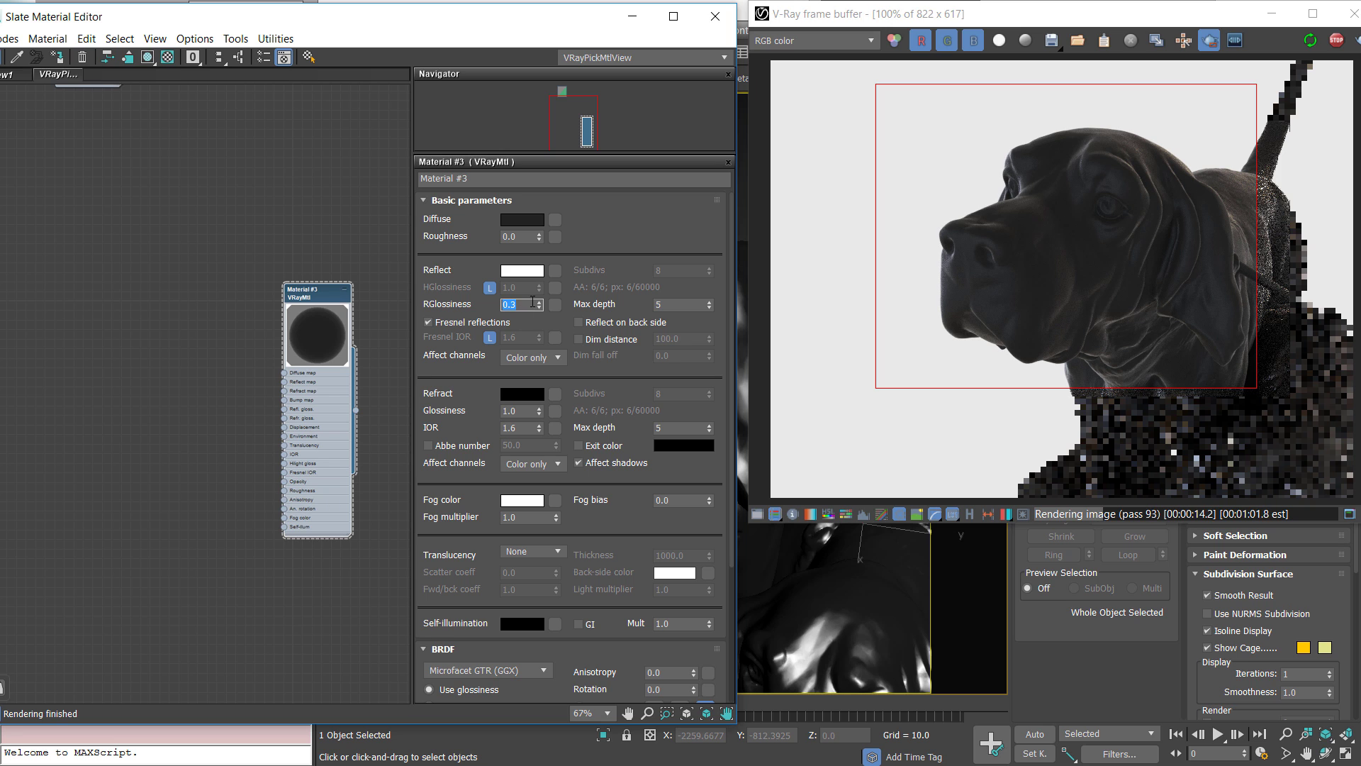
{"action": "type", "text": "0.2"}
{"action": "key", "text": "Return"}
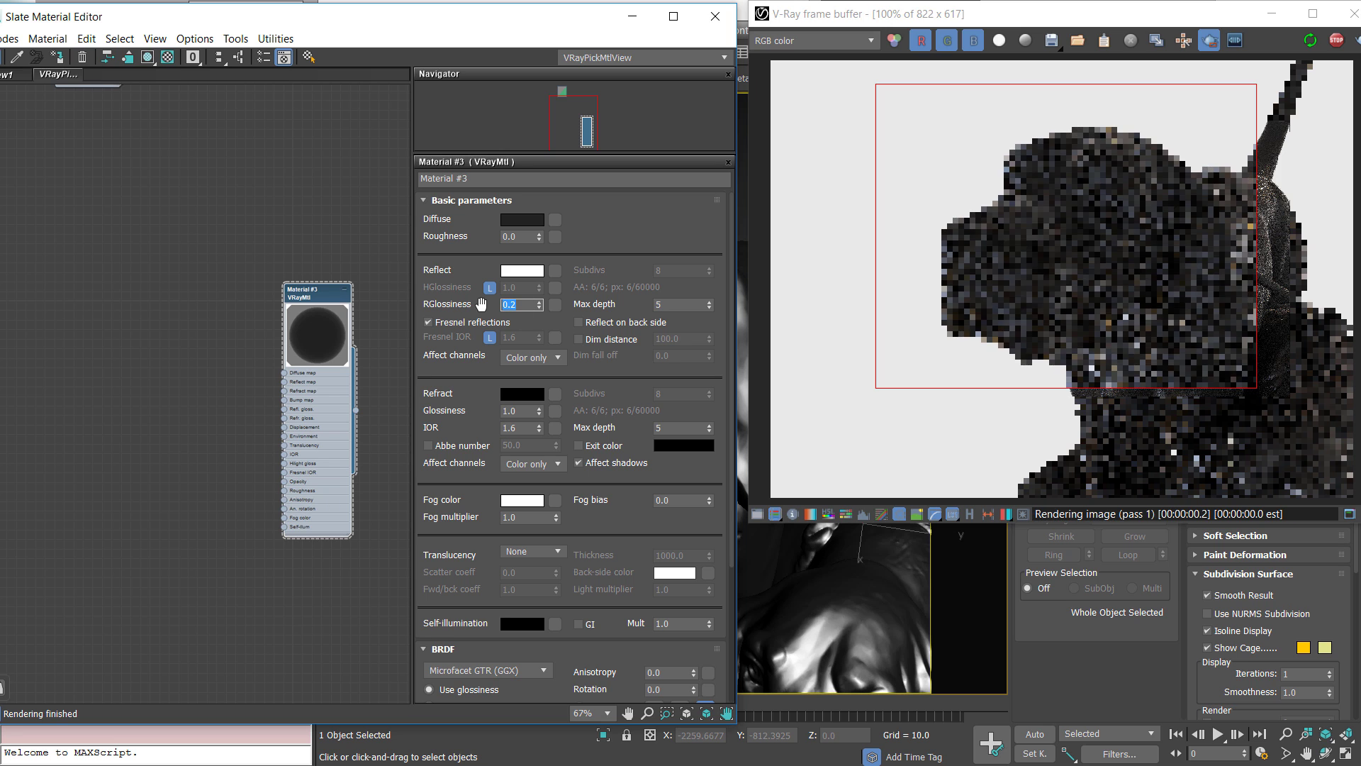
{"action": "type", "text": "0.1"}
{"action": "key", "text": "Return"}
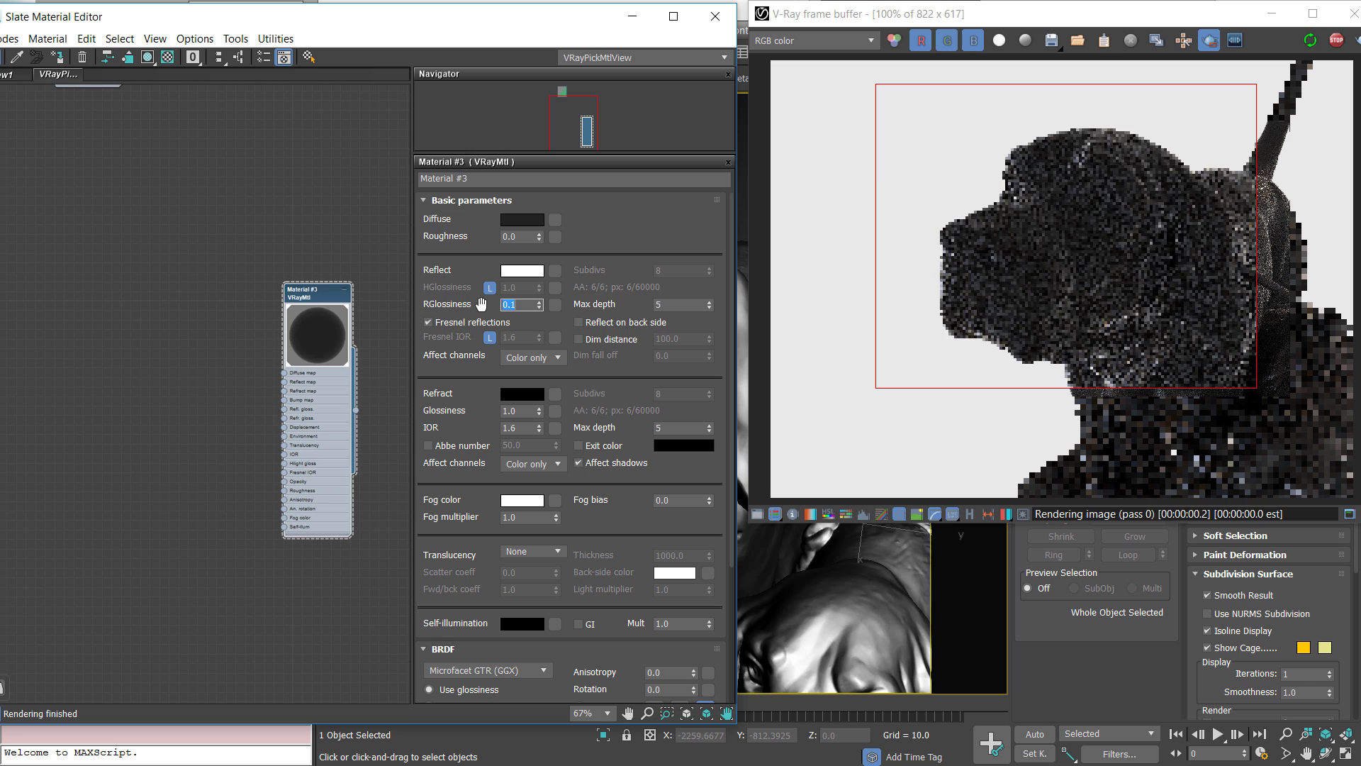
Add a Falloff map to the node view beside Material #3 and open its parameters
{"action": "middle_click_drag", "start_coordinate": [212, 431], "coordinate": [248, 406]}
{"action": "right_click", "coordinate": [147, 339]}
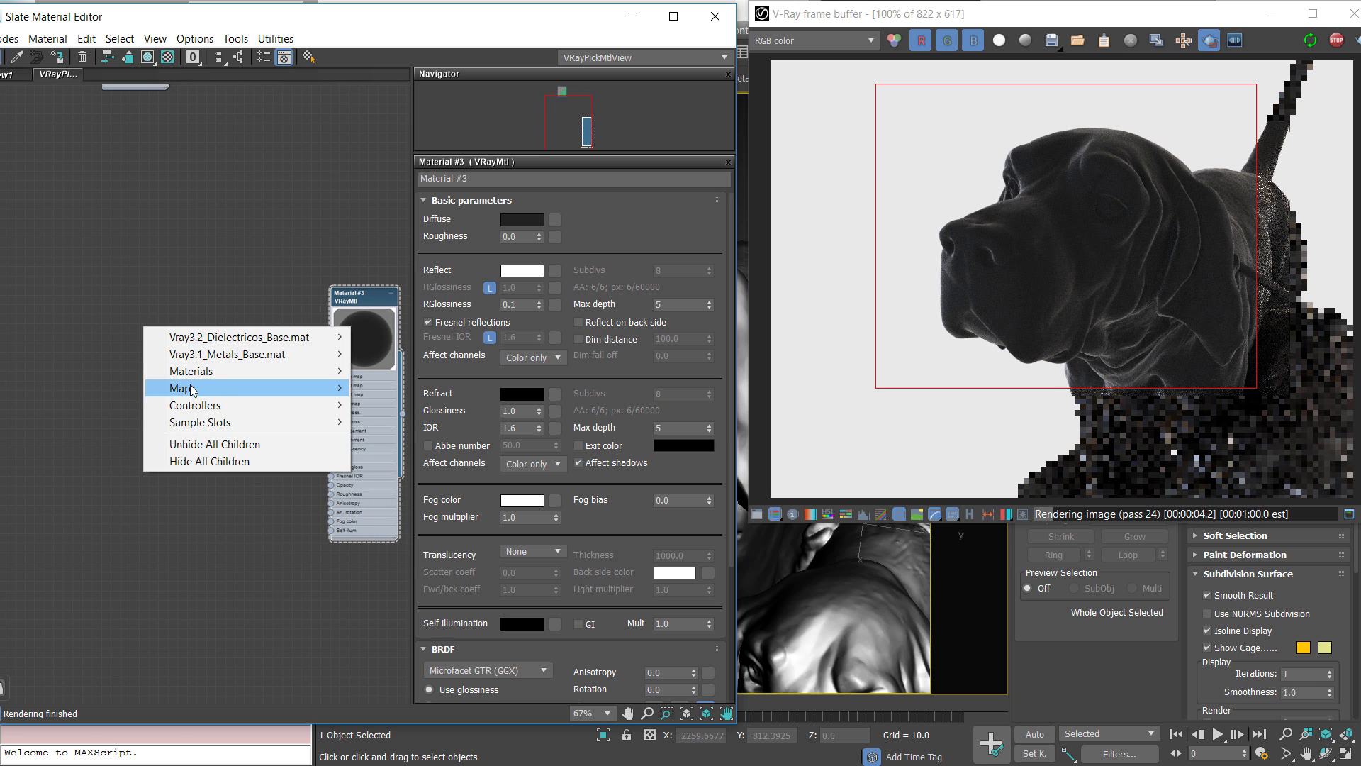
{"action": "mouse_move", "coordinate": [178, 388]}
{"action": "mouse_move", "coordinate": [72, 461]}
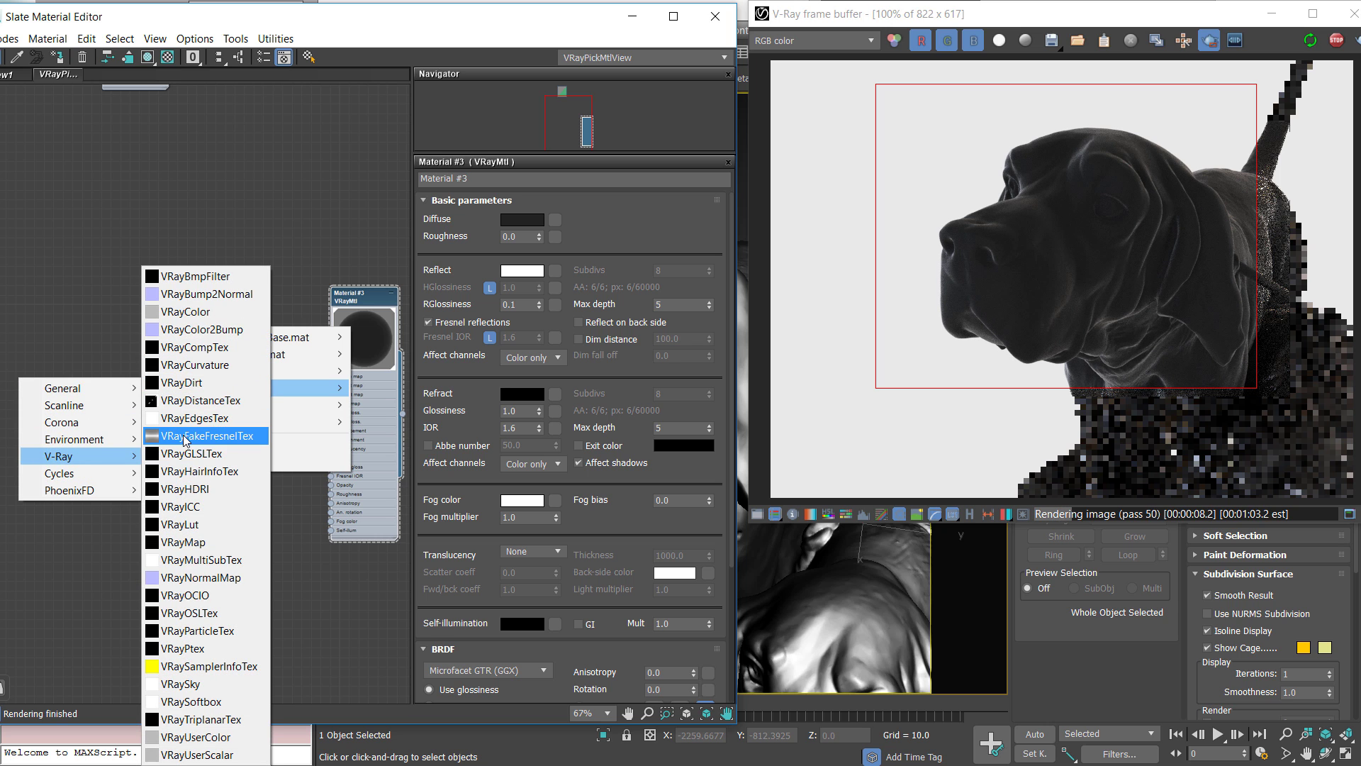
{"action": "mouse_move", "coordinate": [62, 388]}
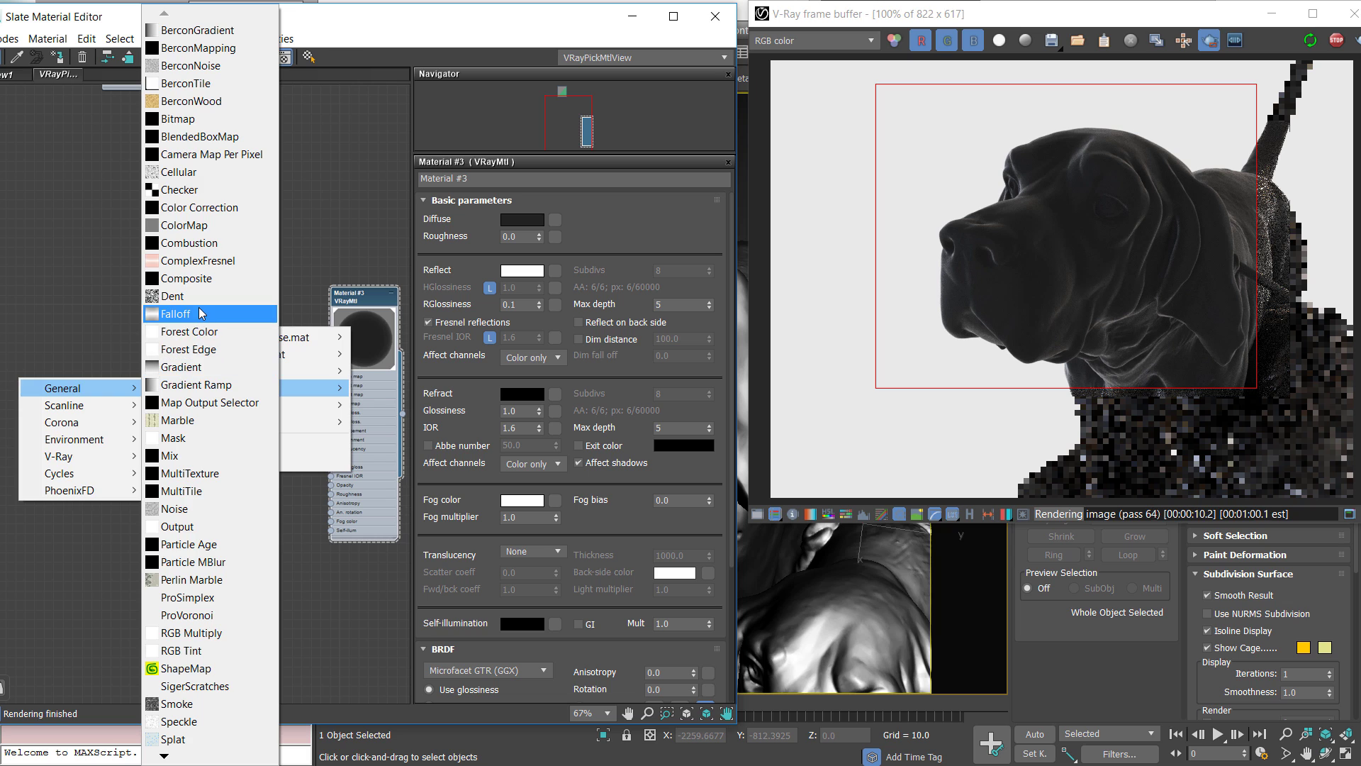
{"action": "left_click", "coordinate": [206, 314]}
{"action": "double_click", "coordinate": [121, 324]}
{"action": "left_click_drag", "start_coordinate": [141, 323], "coordinate": [142, 370]}
{"action": "double_click", "coordinate": [143, 370]}
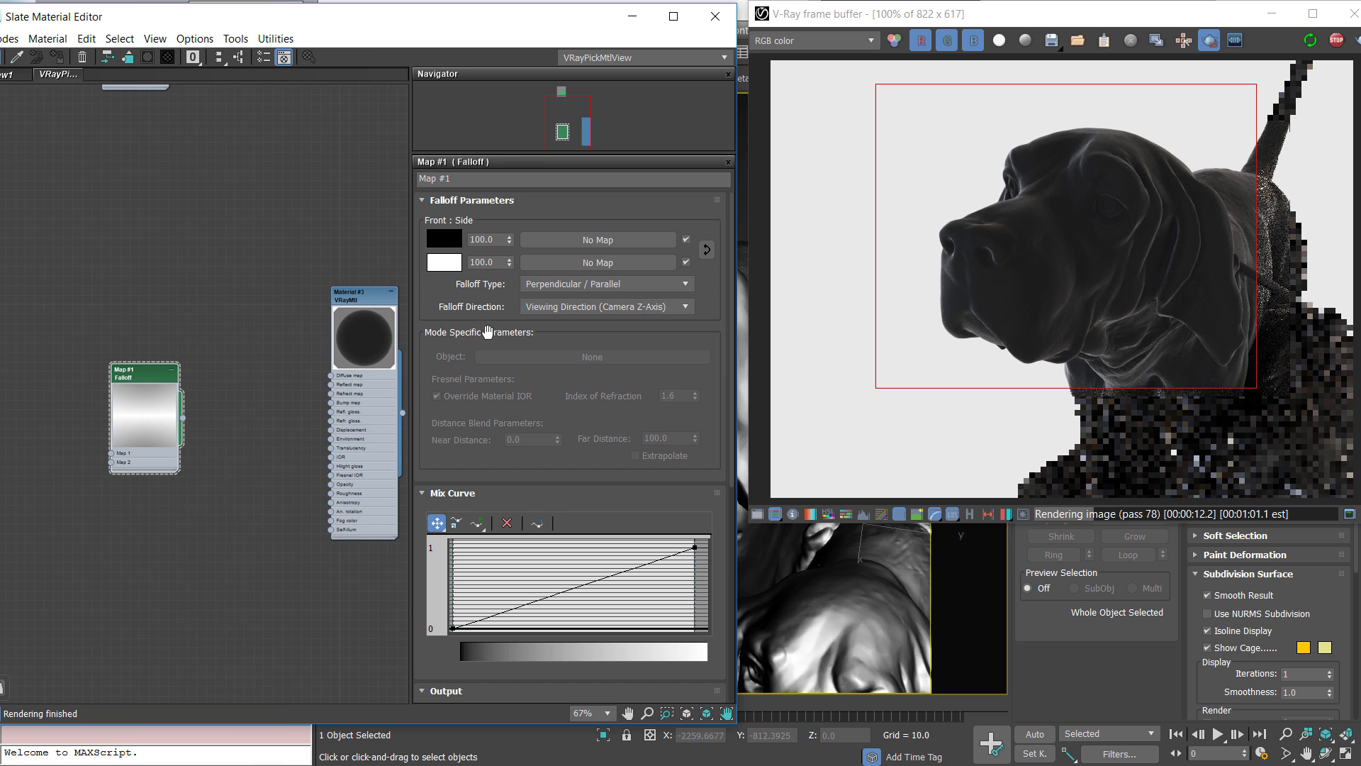
Add a middle point to the Falloff's mix curve, lower it to 0 and make it Bezier so the curve rises steeply at the end
{"action": "left_click", "coordinate": [477, 523]}
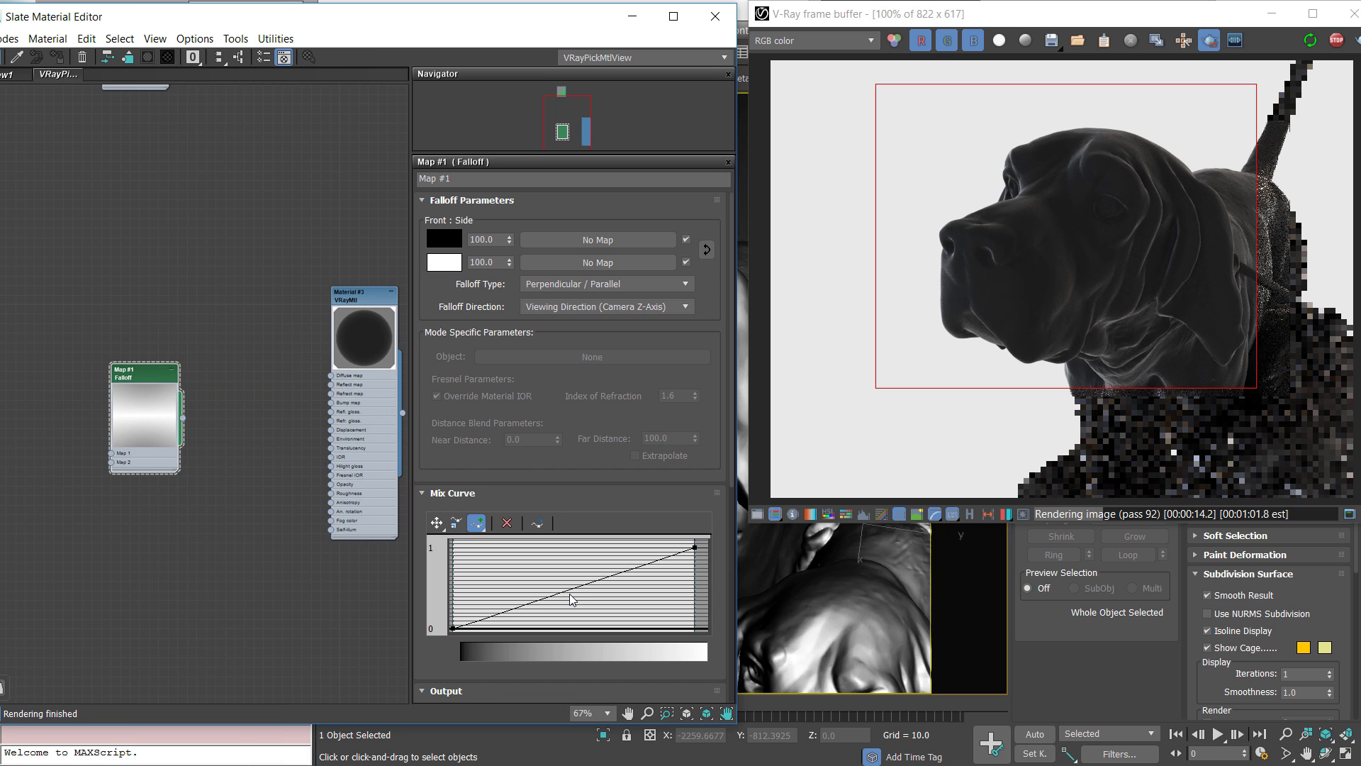
{"action": "left_click", "coordinate": [573, 600]}
{"action": "left_click", "coordinate": [437, 522]}
{"action": "left_click_drag", "start_coordinate": [569, 600], "coordinate": [570, 626]}
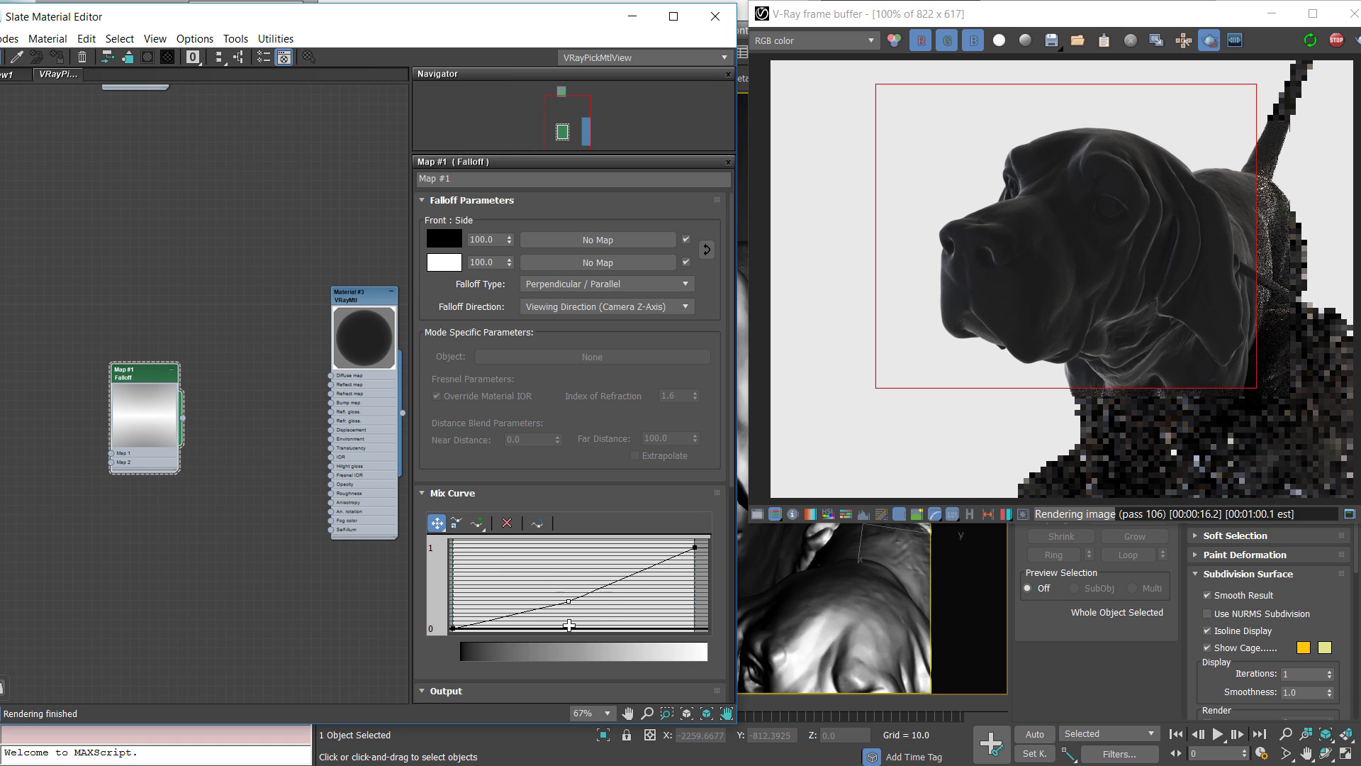
{"action": "right_click", "coordinate": [568, 628]}
{"action": "left_click", "coordinate": [610, 650]}
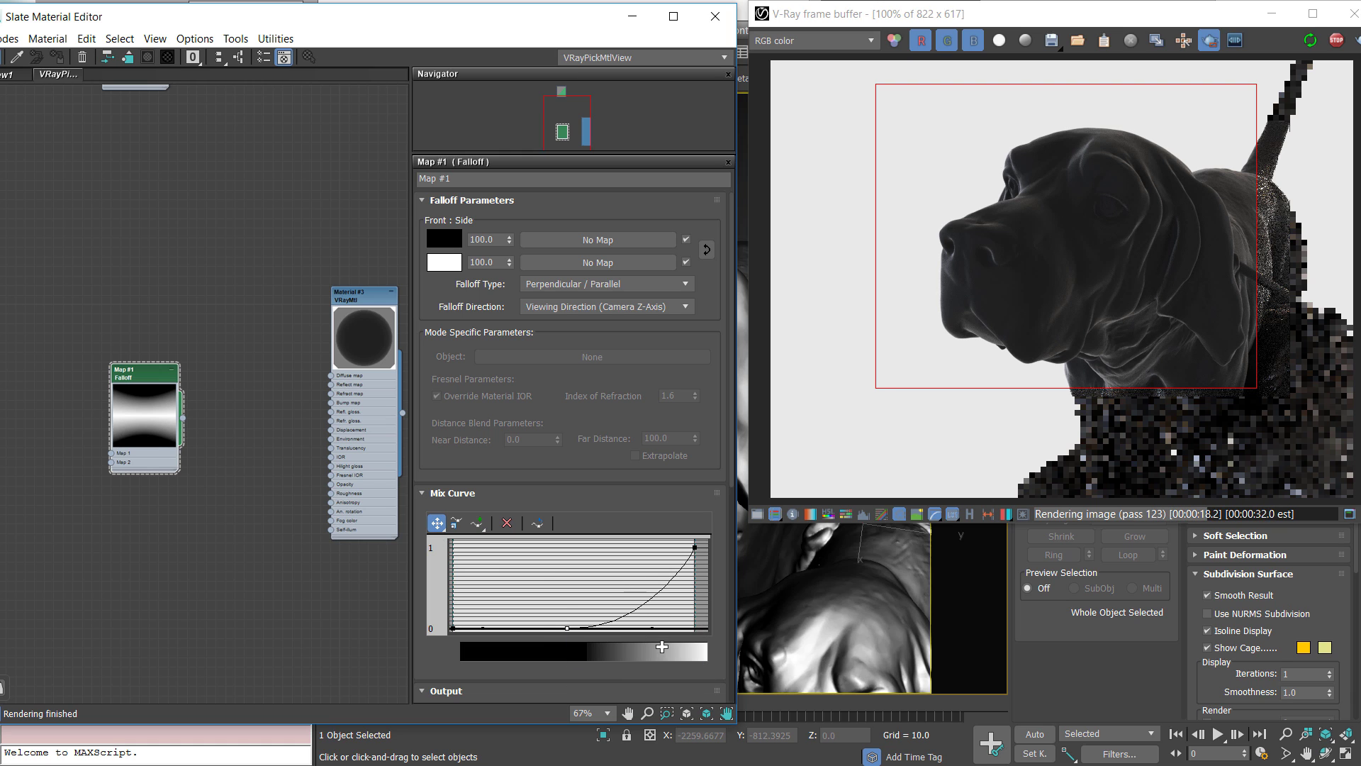
{"action": "left_click_drag", "start_coordinate": [663, 647], "coordinate": [670, 647]}
{"action": "left_click_drag", "start_coordinate": [565, 628], "coordinate": [553, 629]}
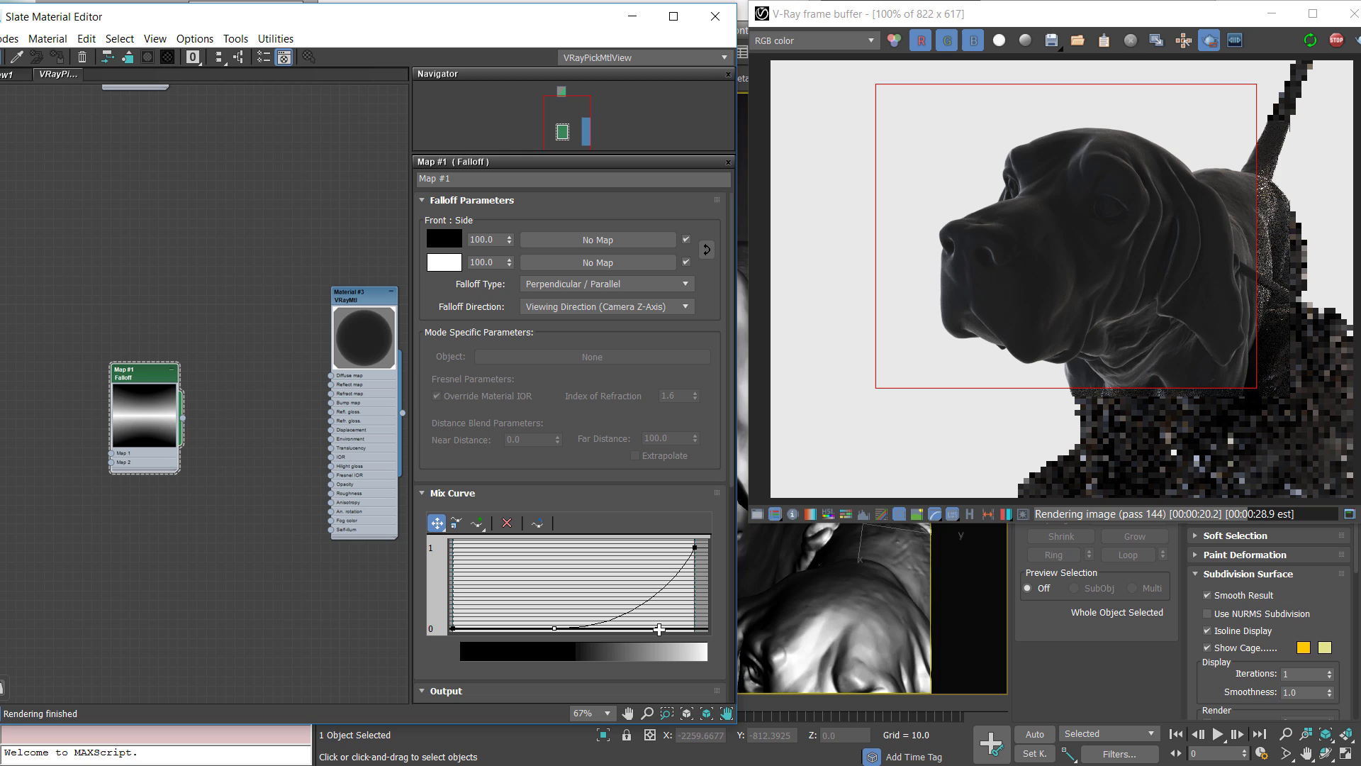
Create a VRayColor map connected to the Falloff's Map 1 input and open its parameters
{"action": "left_click_drag", "start_coordinate": [152, 407], "coordinate": [142, 360]}
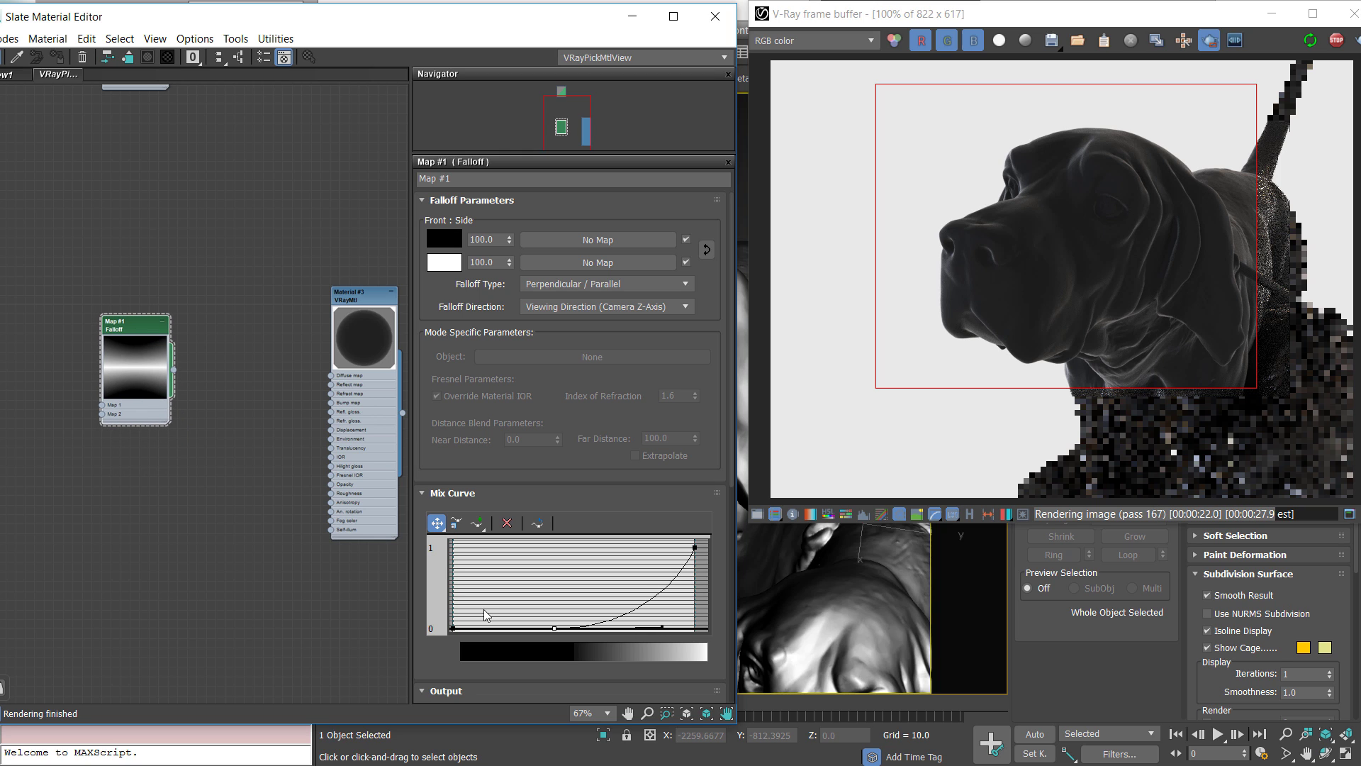
{"action": "middle_click_drag", "start_coordinate": [130, 411], "coordinate": [252, 442]}
{"action": "left_click_drag", "start_coordinate": [225, 435], "coordinate": [99, 372]}
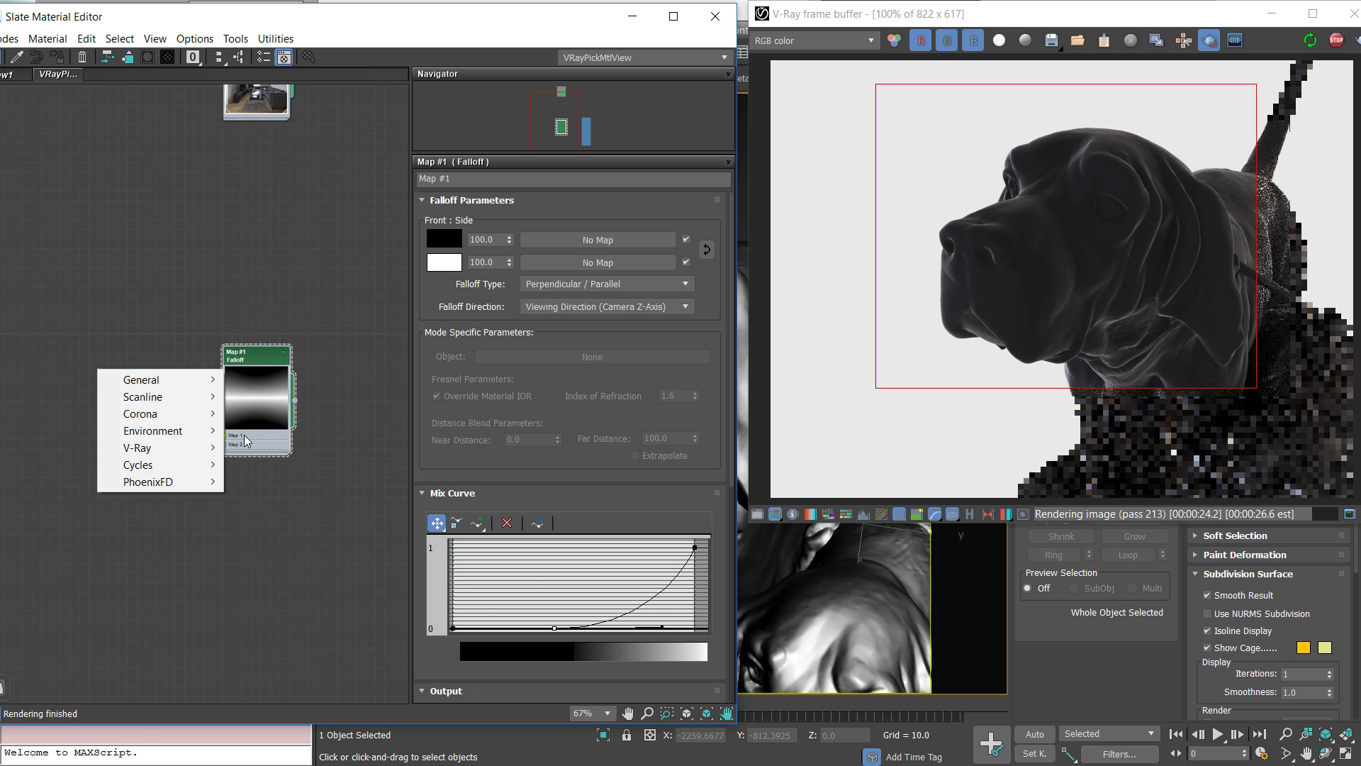
{"action": "mouse_move", "coordinate": [142, 447]}
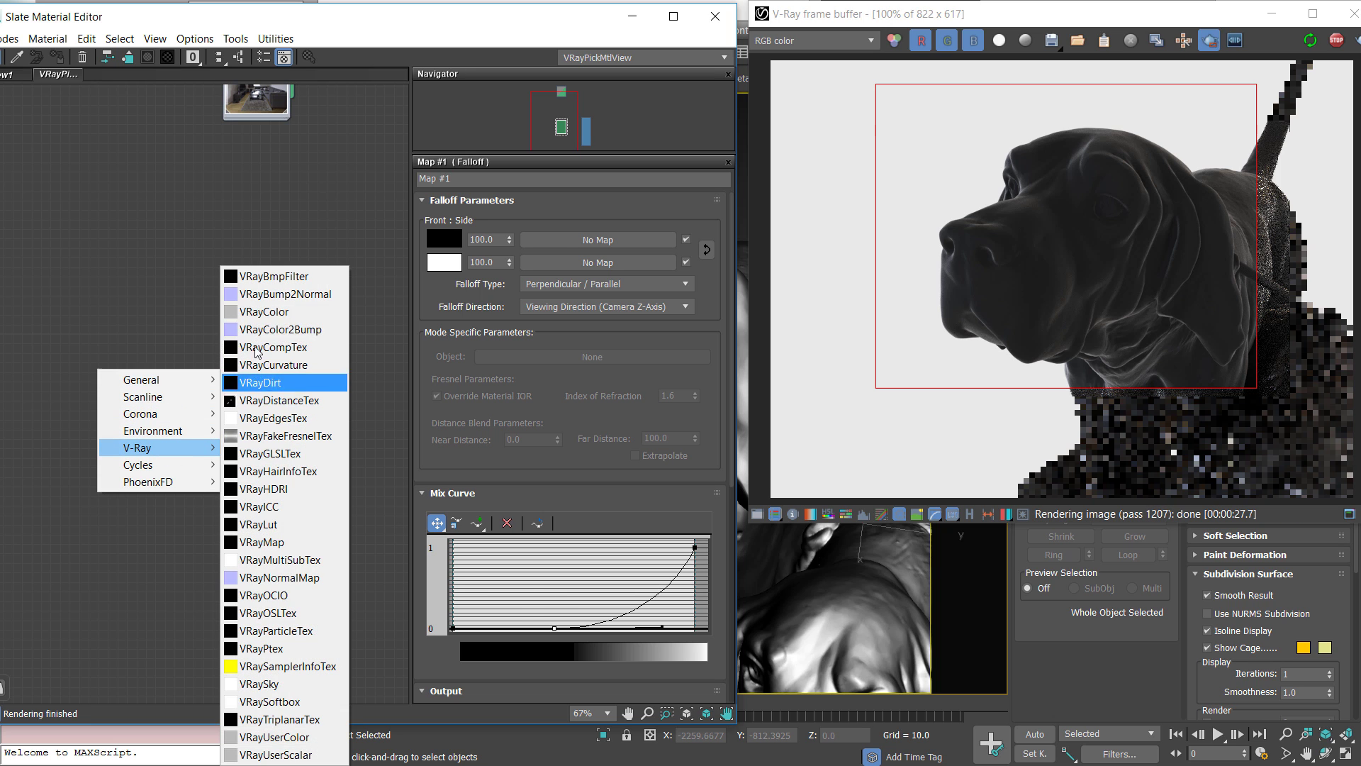
{"action": "left_click", "coordinate": [262, 312]}
{"action": "double_click", "coordinate": [108, 366]}
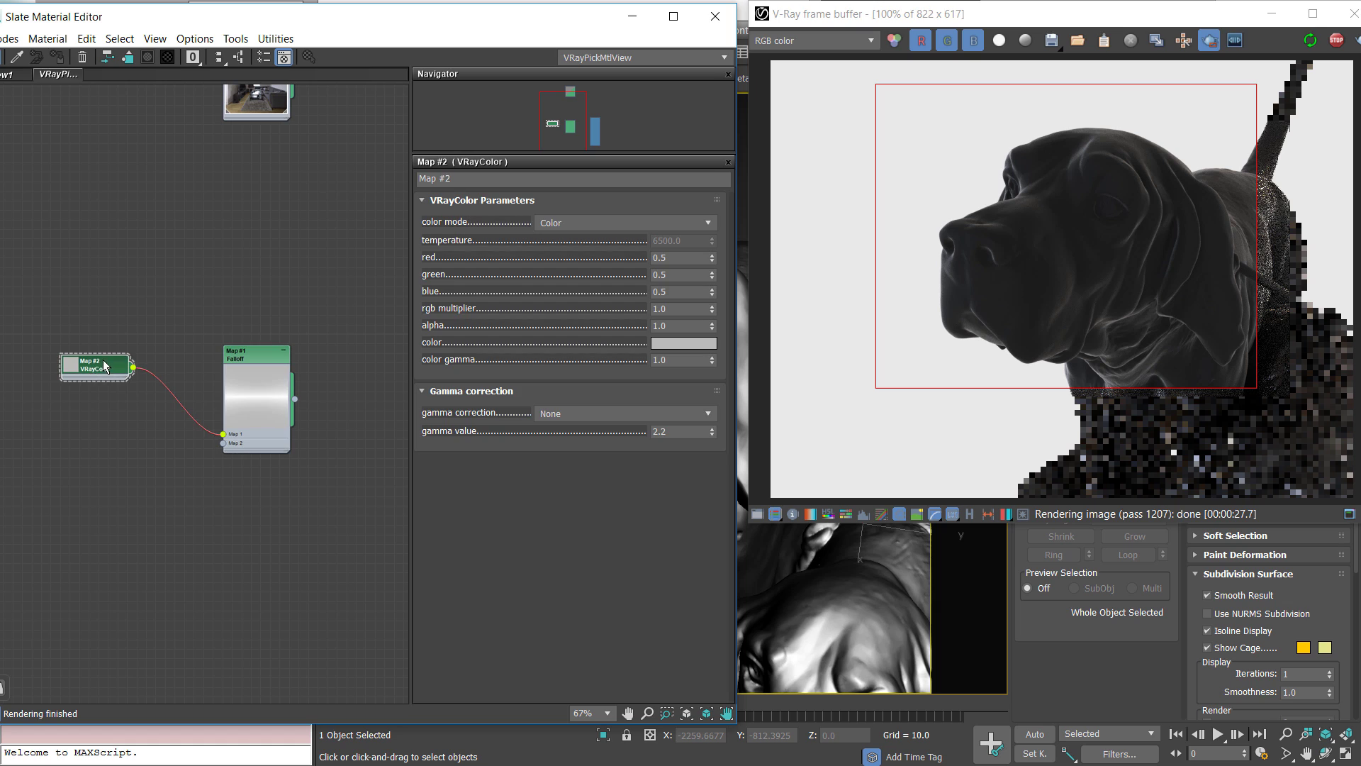
Set the VRayColor's red, green and blue to 1.0 and its rgb multiplier to 0.04
{"action": "left_click_drag", "start_coordinate": [108, 366], "coordinate": [117, 391]}
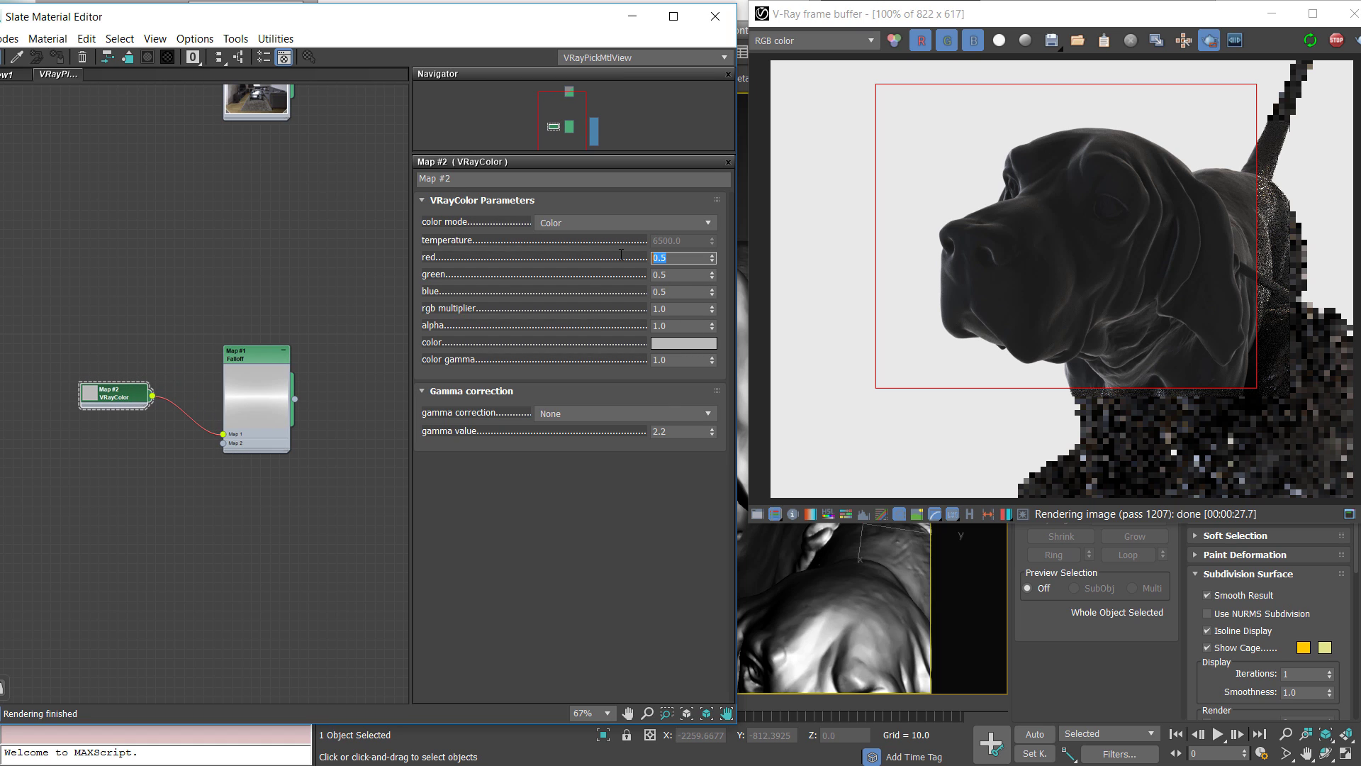
{"action": "type", "text": "1"}
{"action": "key", "text": "Tab"}
{"action": "type", "text": "1"}
{"action": "key", "text": "Tab"}
{"action": "type", "text": "1"}
{"action": "key", "text": "Tab"}
{"action": "type", "text": "0."}
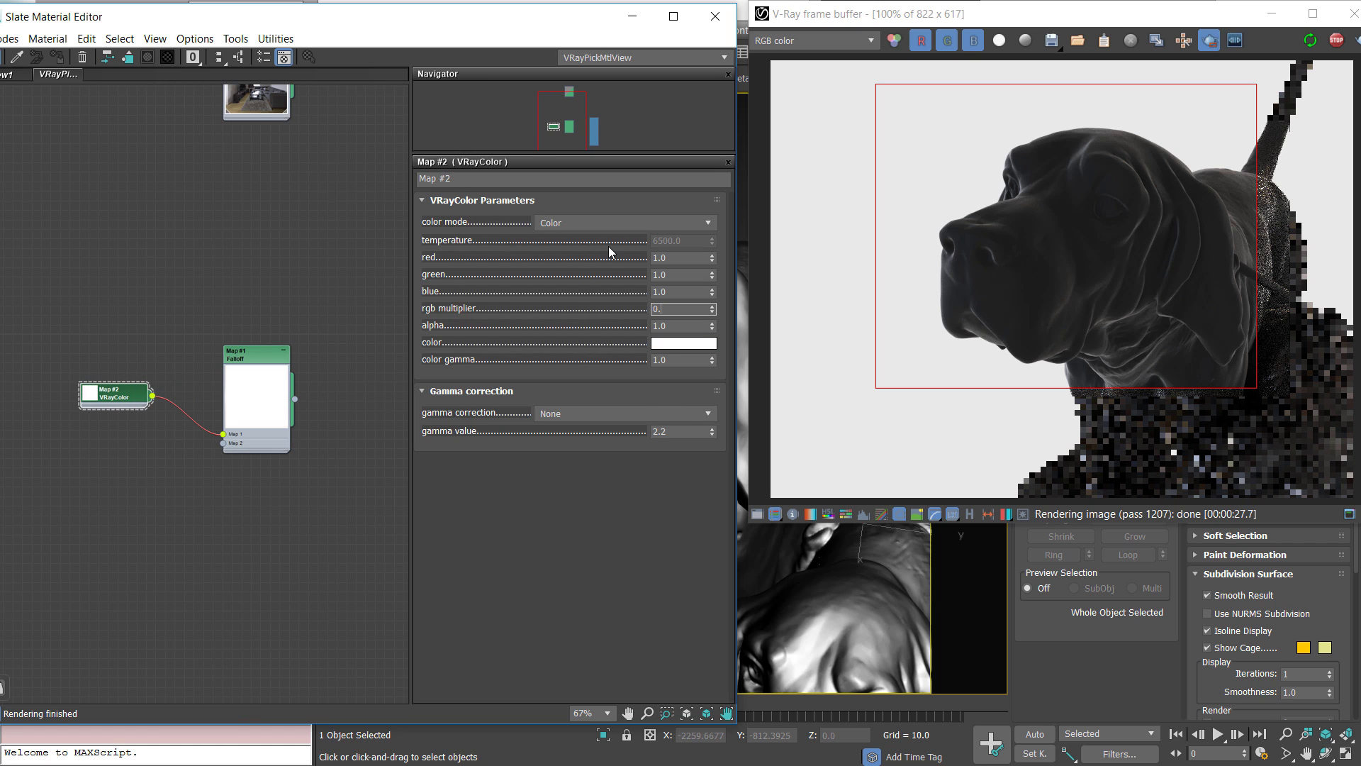
{"action": "type", "text": "04"}
{"action": "key", "text": "Return"}
Connect the Falloff to Material #3's Reflect map and turn off the material's Fresnel reflections
{"action": "middle_click_drag", "start_coordinate": [346, 248], "coordinate": [189, 355]}
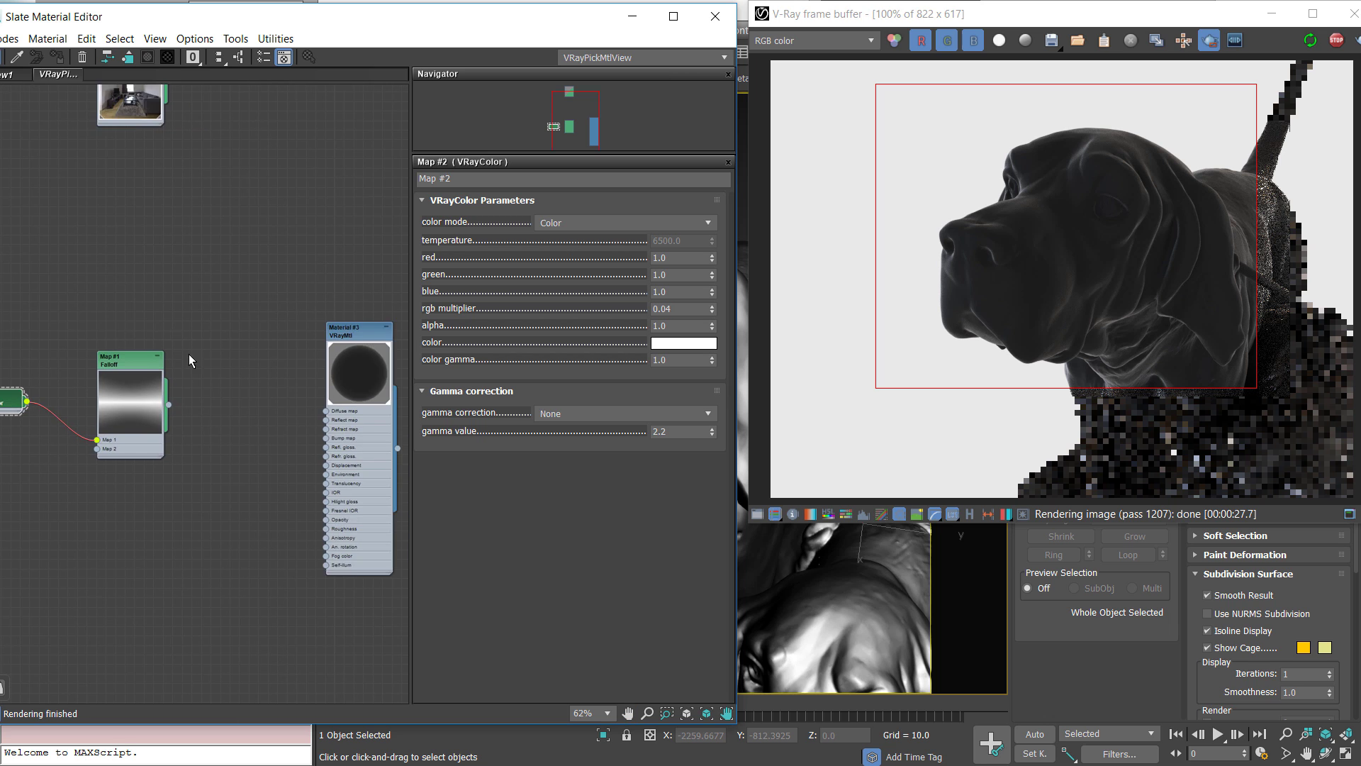
{"action": "scroll", "coordinate": [186, 392], "scroll_direction": "up", "scroll_amount": 2}
{"action": "left_click_drag", "start_coordinate": [171, 392], "coordinate": [367, 412]}
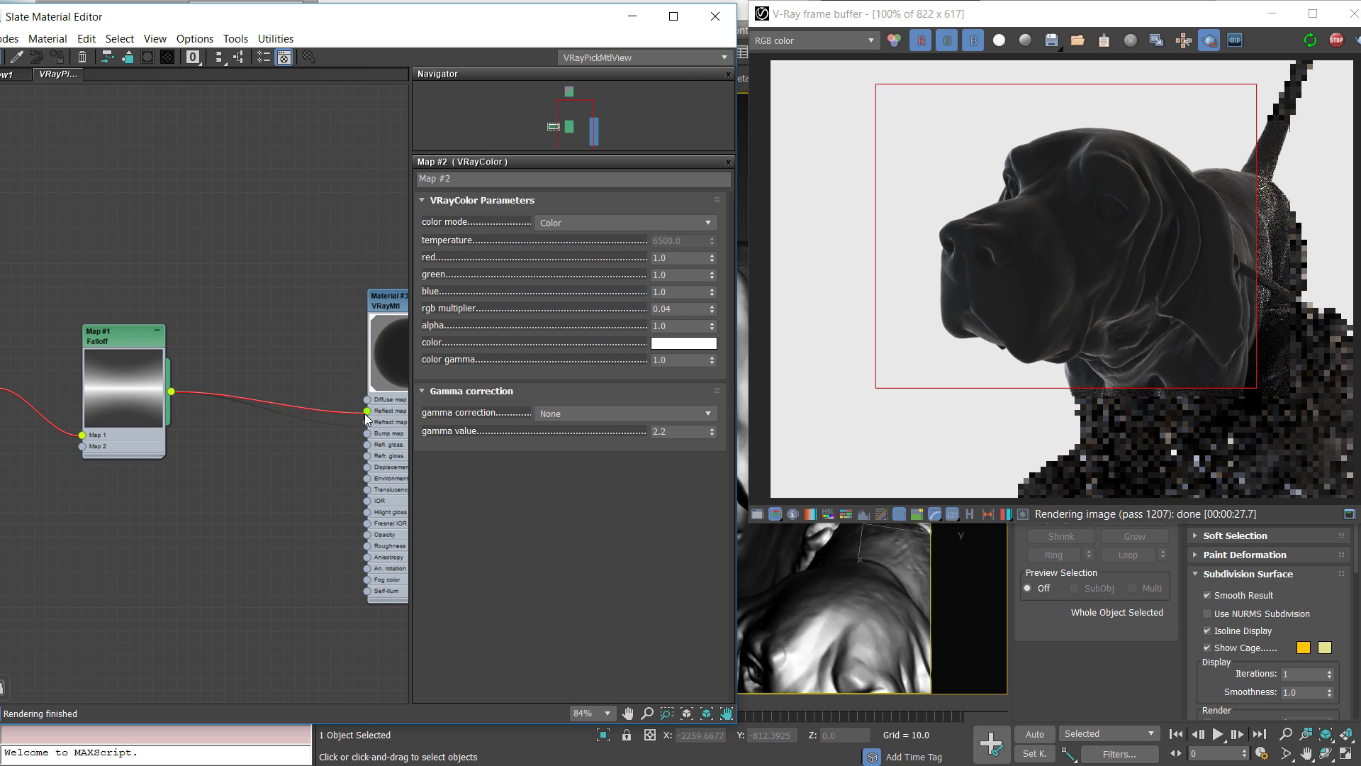
{"action": "middle_click_drag", "start_coordinate": [367, 418], "coordinate": [249, 430]}
{"action": "double_click", "coordinate": [292, 309]}
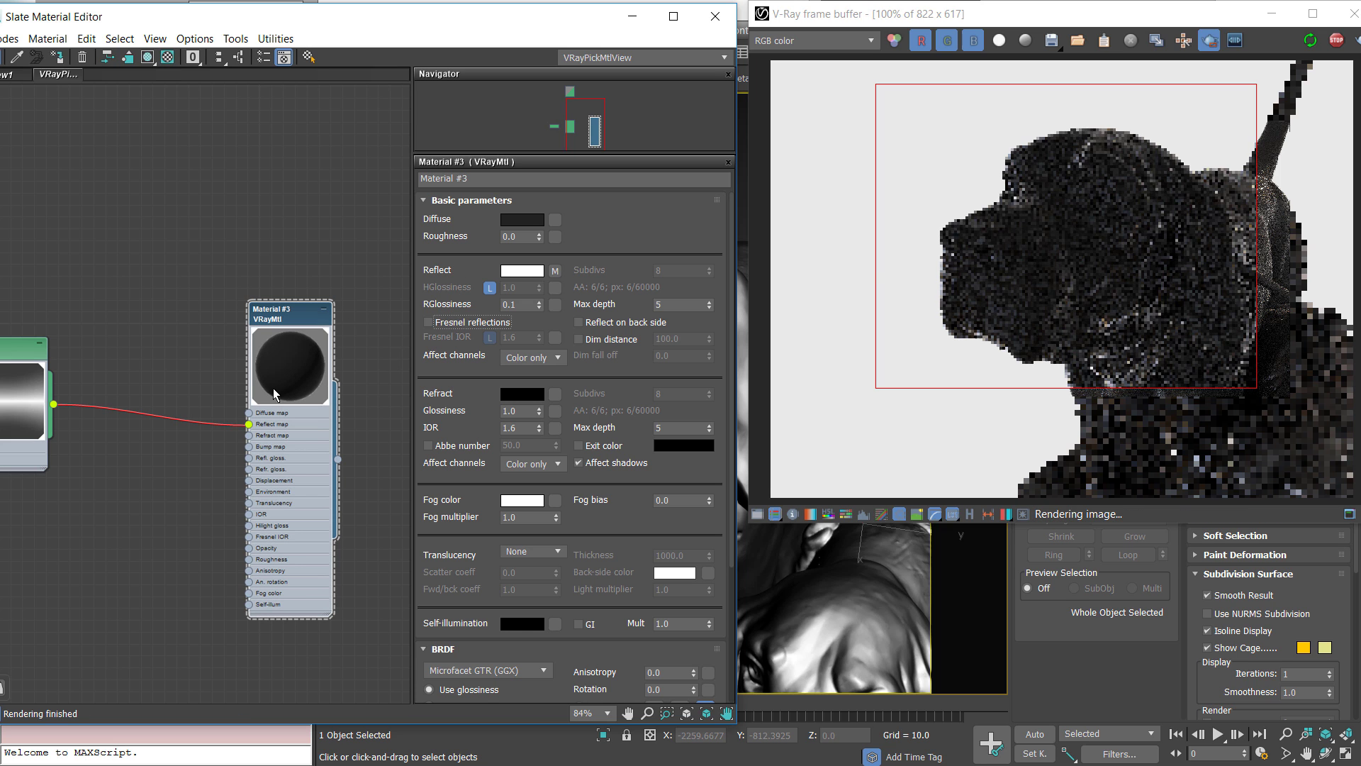
Move the VRayColor and Falloff nodes closer to Material #3 in the node view
{"action": "middle_click_drag", "start_coordinate": [34, 390], "coordinate": [221, 368]}
{"action": "scroll", "coordinate": [219, 373], "scroll_direction": "down", "scroll_amount": 1}
{"action": "left_click_drag", "start_coordinate": [219, 373], "coordinate": [270, 380]}
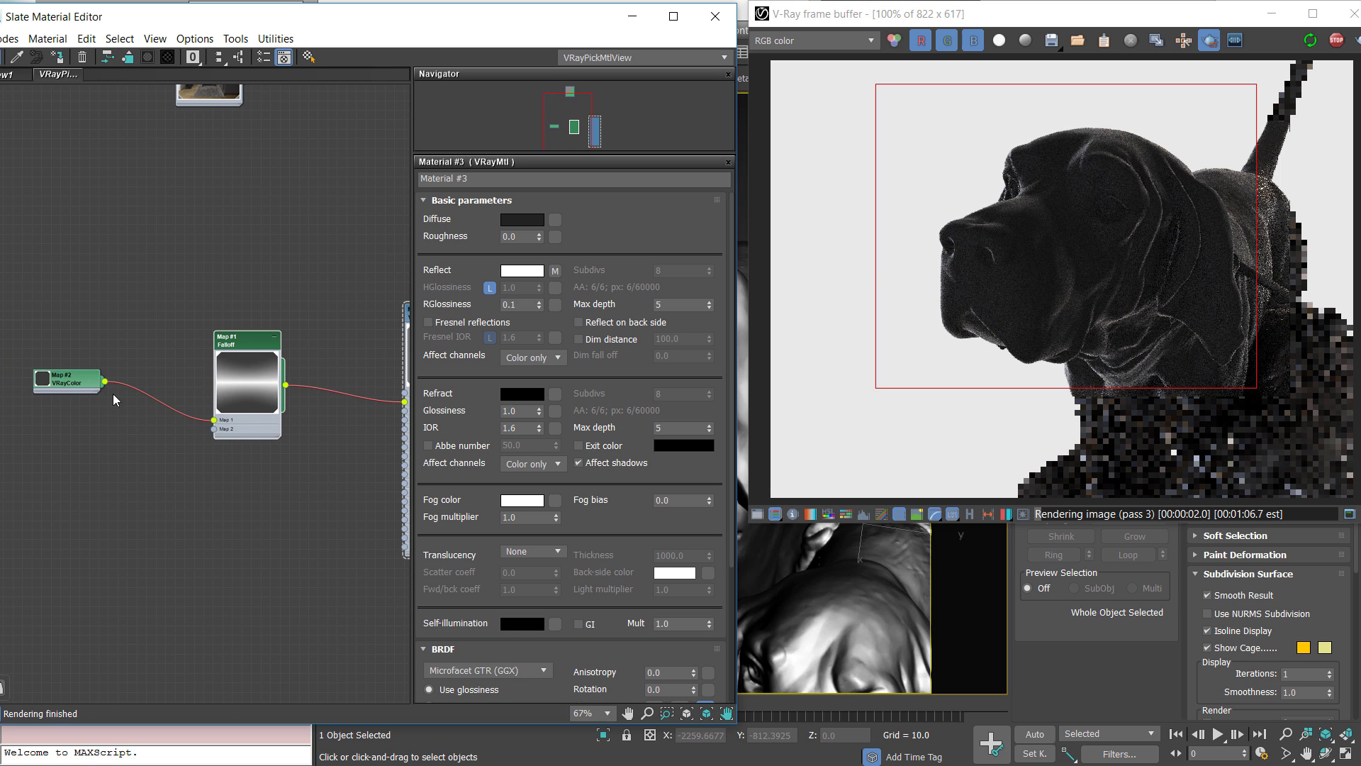
{"action": "left_click_drag", "start_coordinate": [80, 380], "coordinate": [155, 406]}
{"action": "left_click_drag", "start_coordinate": [241, 338], "coordinate": [277, 350]}
{"action": "middle_click_drag", "start_coordinate": [277, 350], "coordinate": [187, 349]}
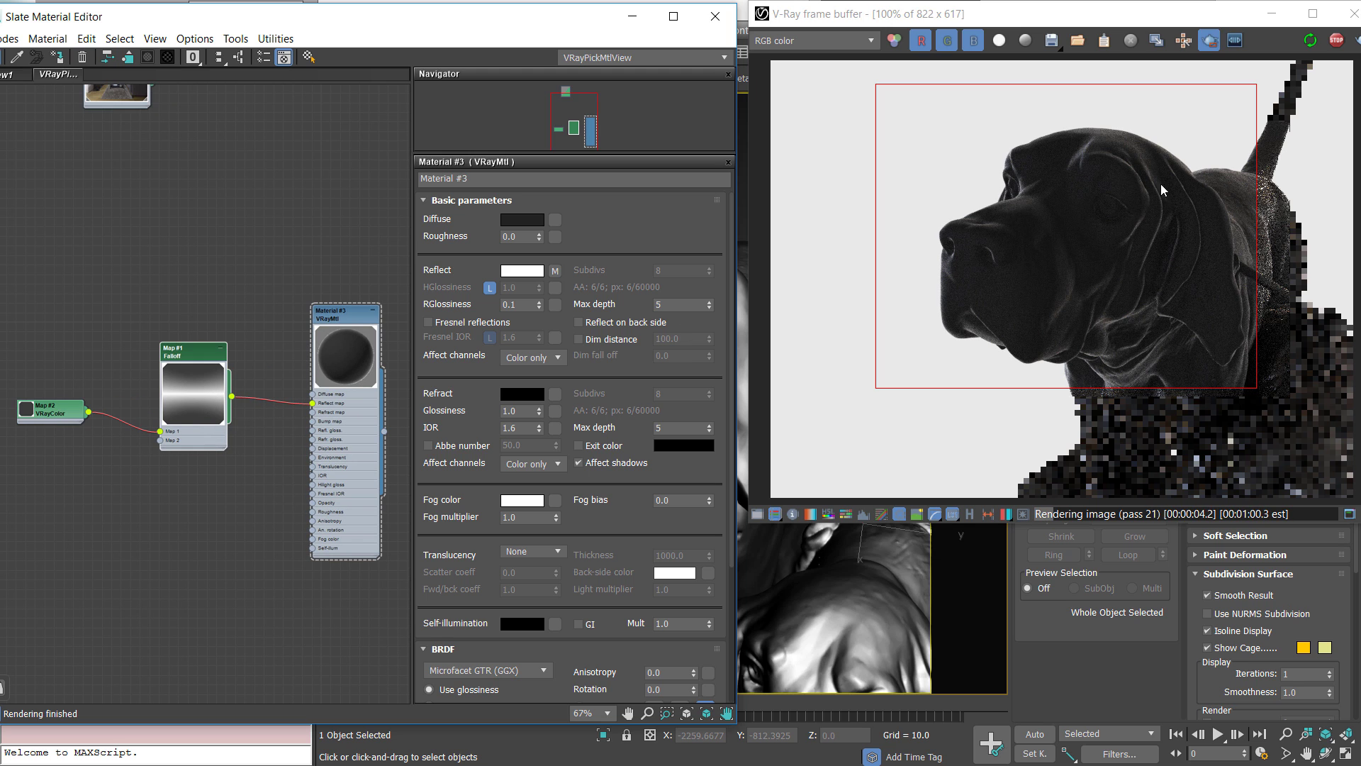
Lower the end point of the Falloff's mix curve close to 0 and fine-tune its height against the render
{"action": "double_click", "coordinate": [198, 358]}
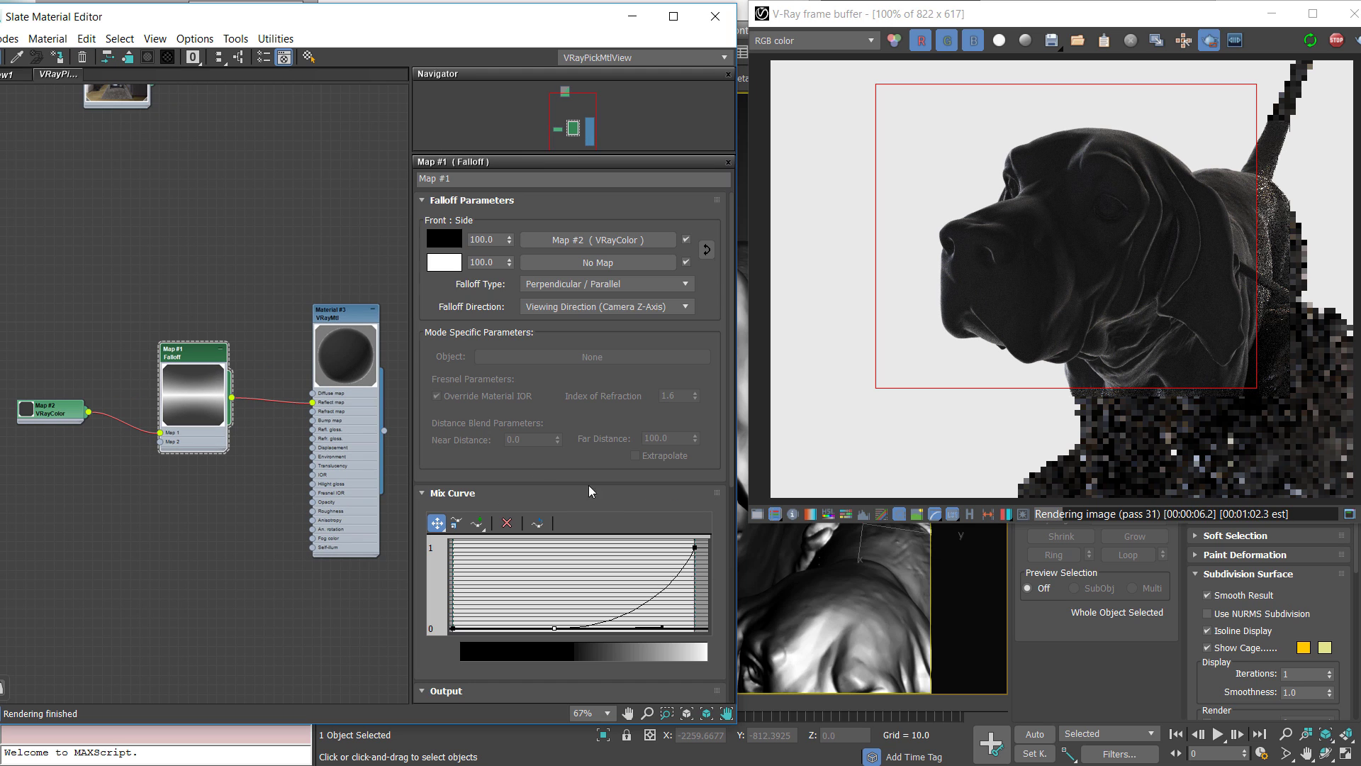
{"action": "left_click_drag", "start_coordinate": [695, 549], "coordinate": [701, 615]}
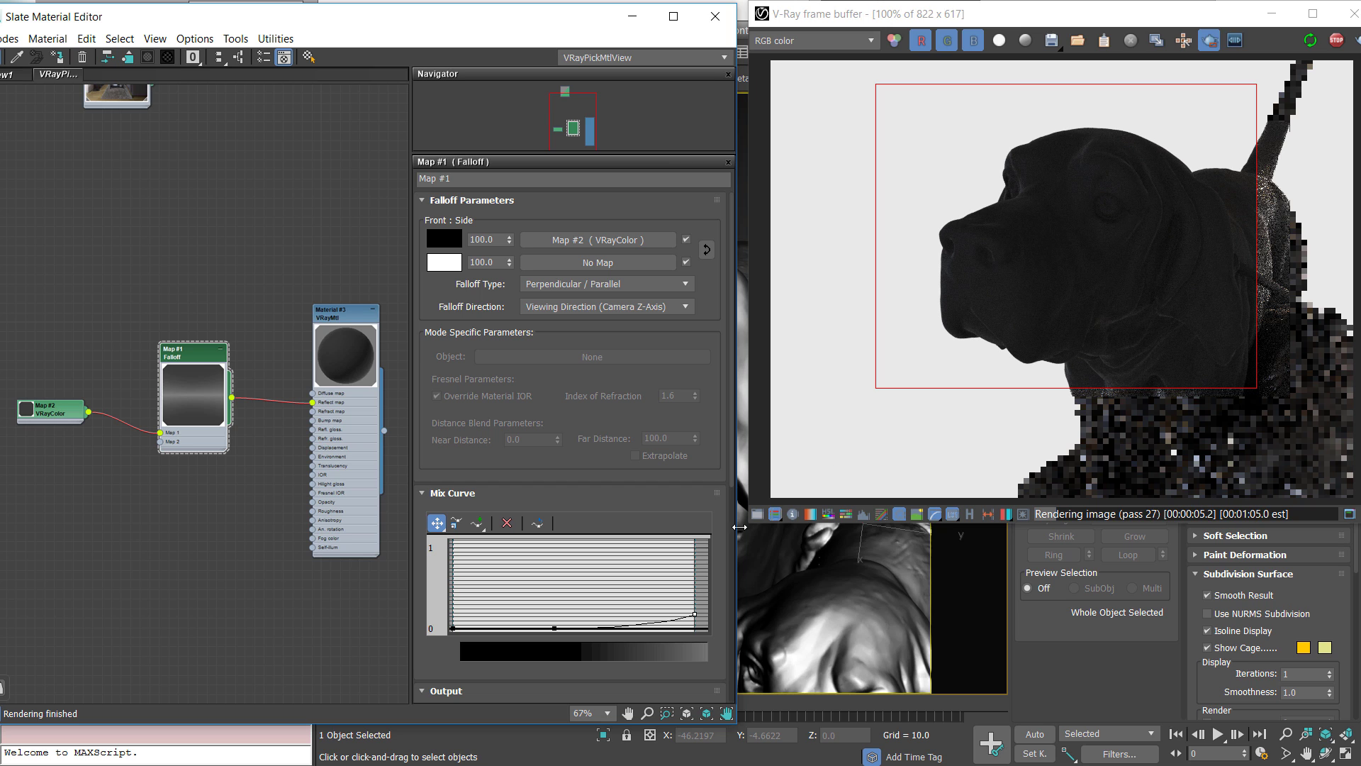
{"action": "left_click_drag", "start_coordinate": [694, 615], "coordinate": [699, 621]}
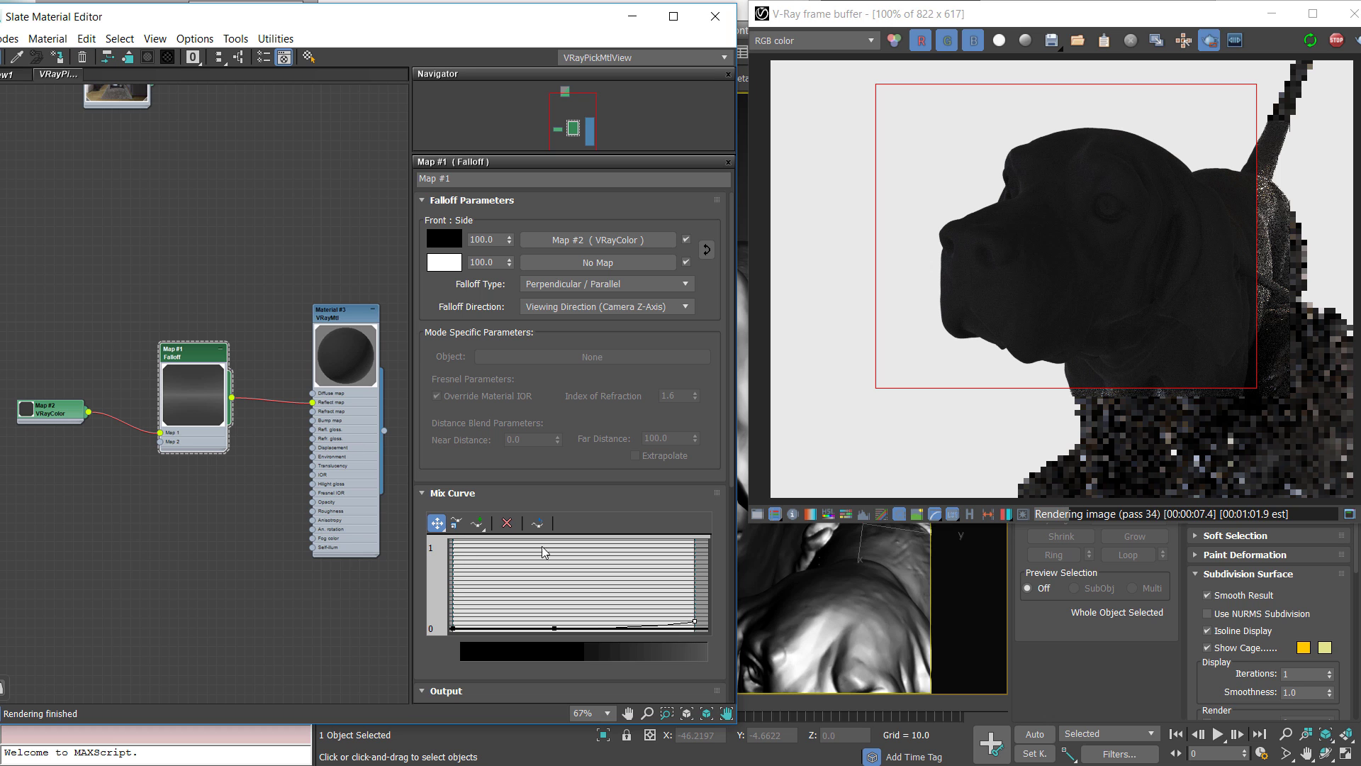
{"action": "left_click_drag", "start_coordinate": [695, 622], "coordinate": [697, 614]}
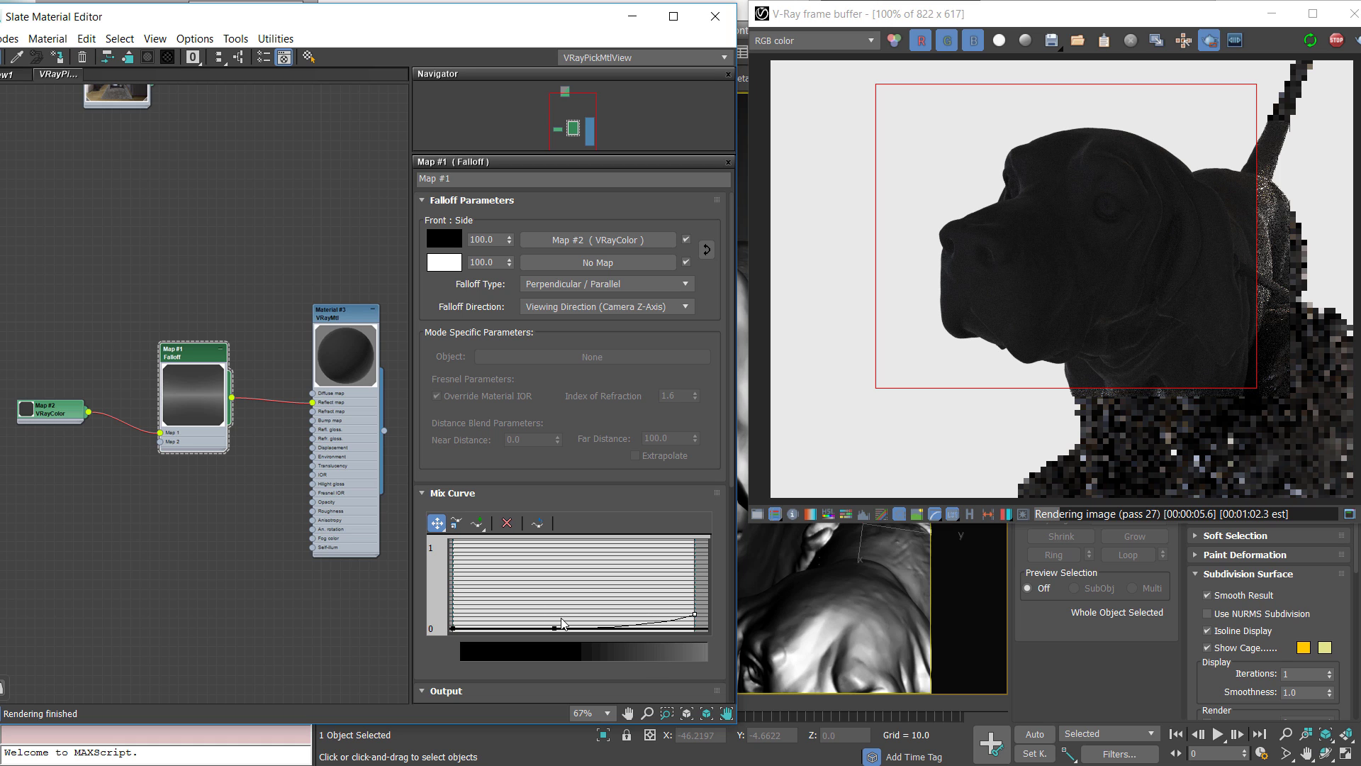
Move the Falloff and VRayColor nodes aside, disconnect the Falloff from Material #3 and turn Fresnel reflections back on
{"action": "left_click_drag", "start_coordinate": [225, 410], "coordinate": [159, 324]}
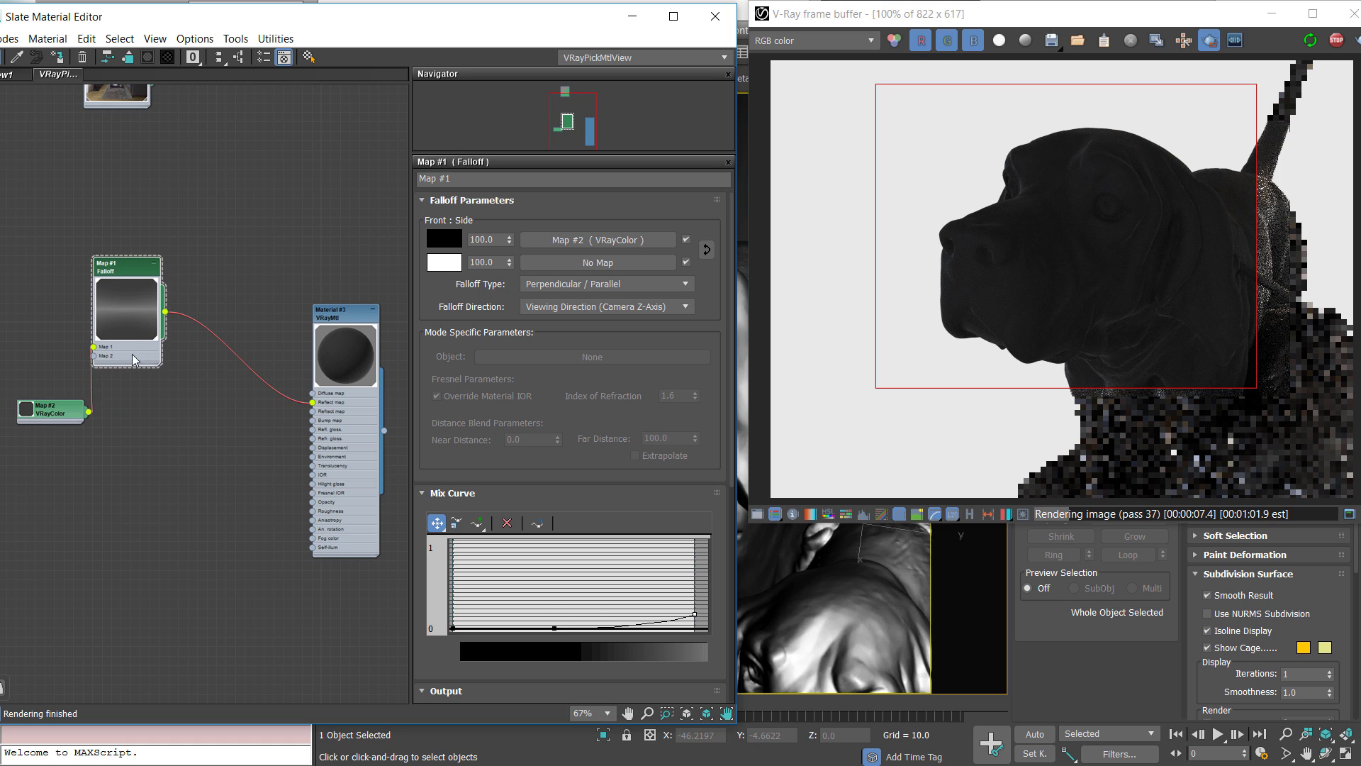
{"action": "left_click_drag", "start_coordinate": [59, 423], "coordinate": [42, 300]}
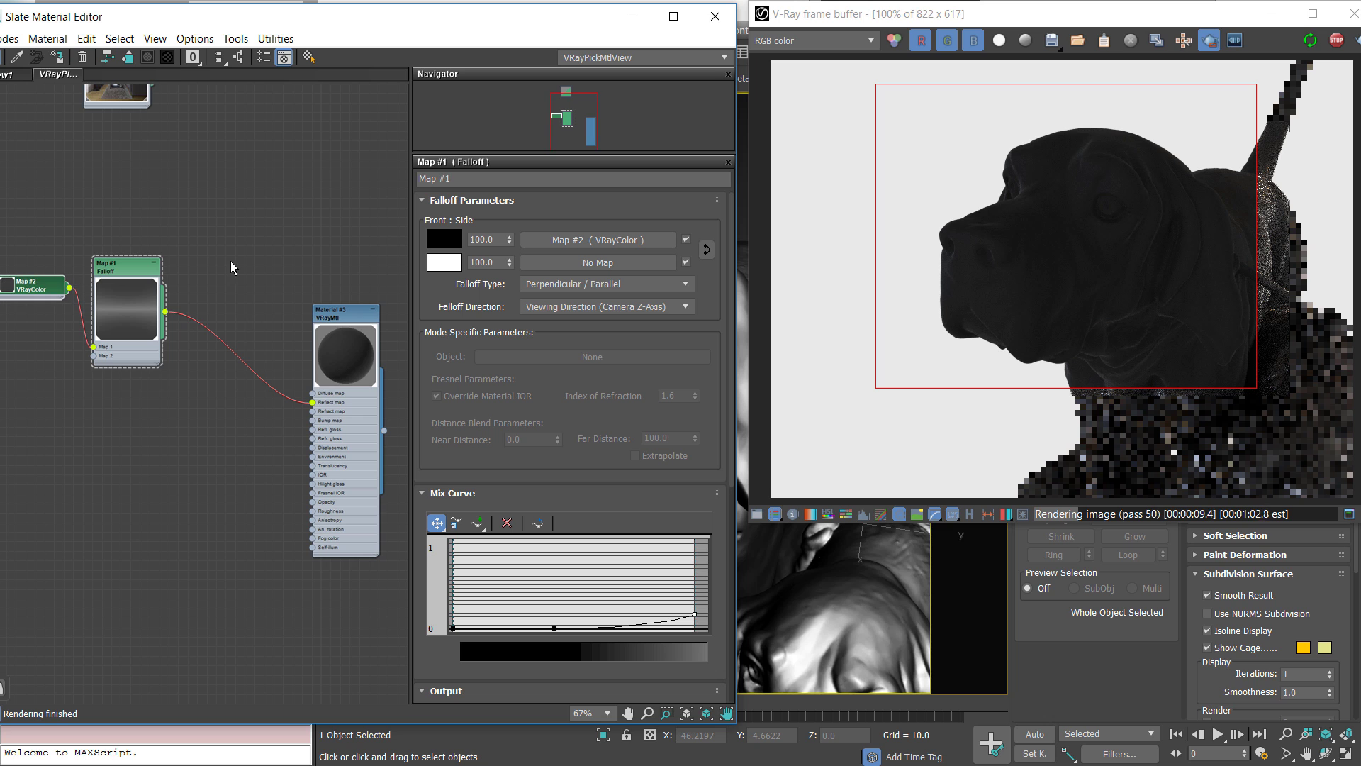
{"action": "left_click_drag", "start_coordinate": [201, 264], "coordinate": [244, 454]}
{"action": "key", "text": "Delete"}
{"action": "double_click", "coordinate": [348, 312]}
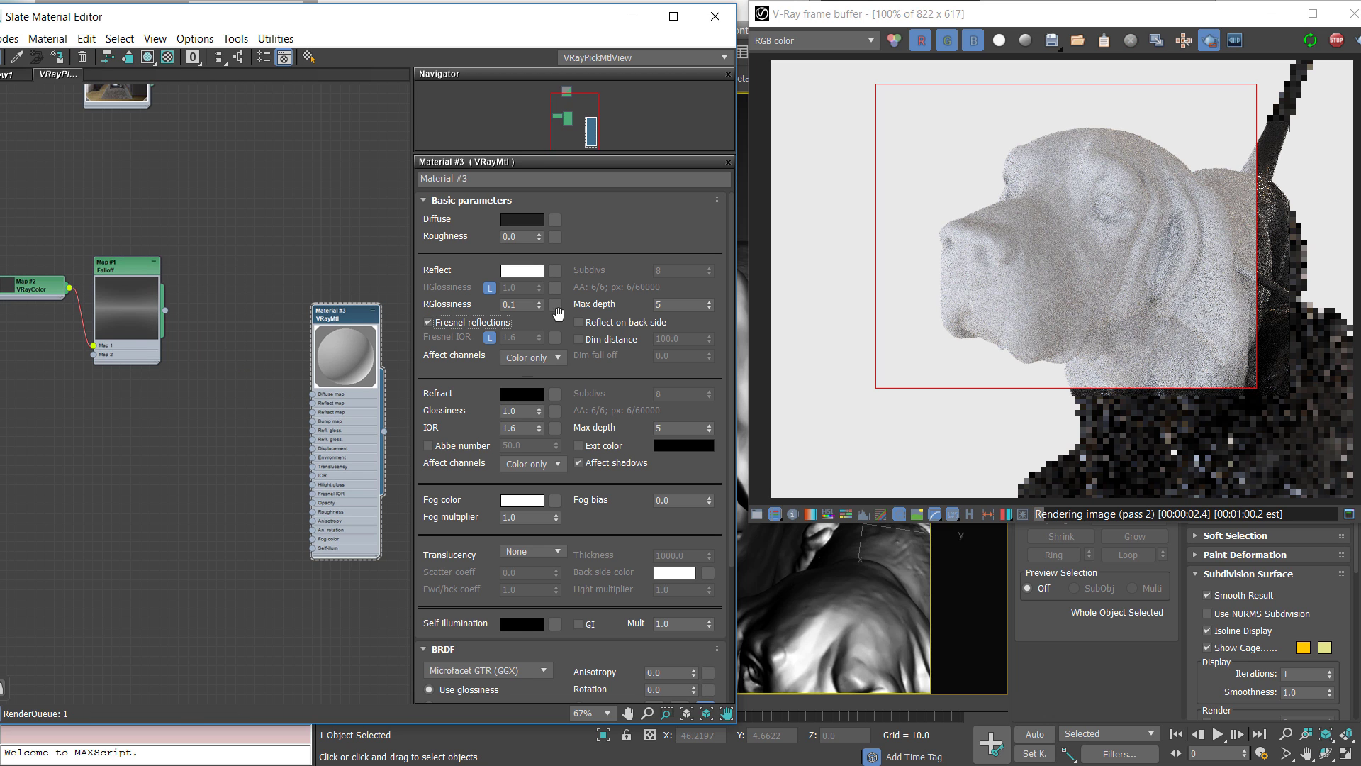
Switch Glossy Fresnel on, off and on again in Material #3's Options to compare the effect on the dog's head
{"action": "left_click_drag", "start_coordinate": [599, 504], "coordinate": [589, 128]}
{"action": "left_click", "coordinate": [428, 647]}
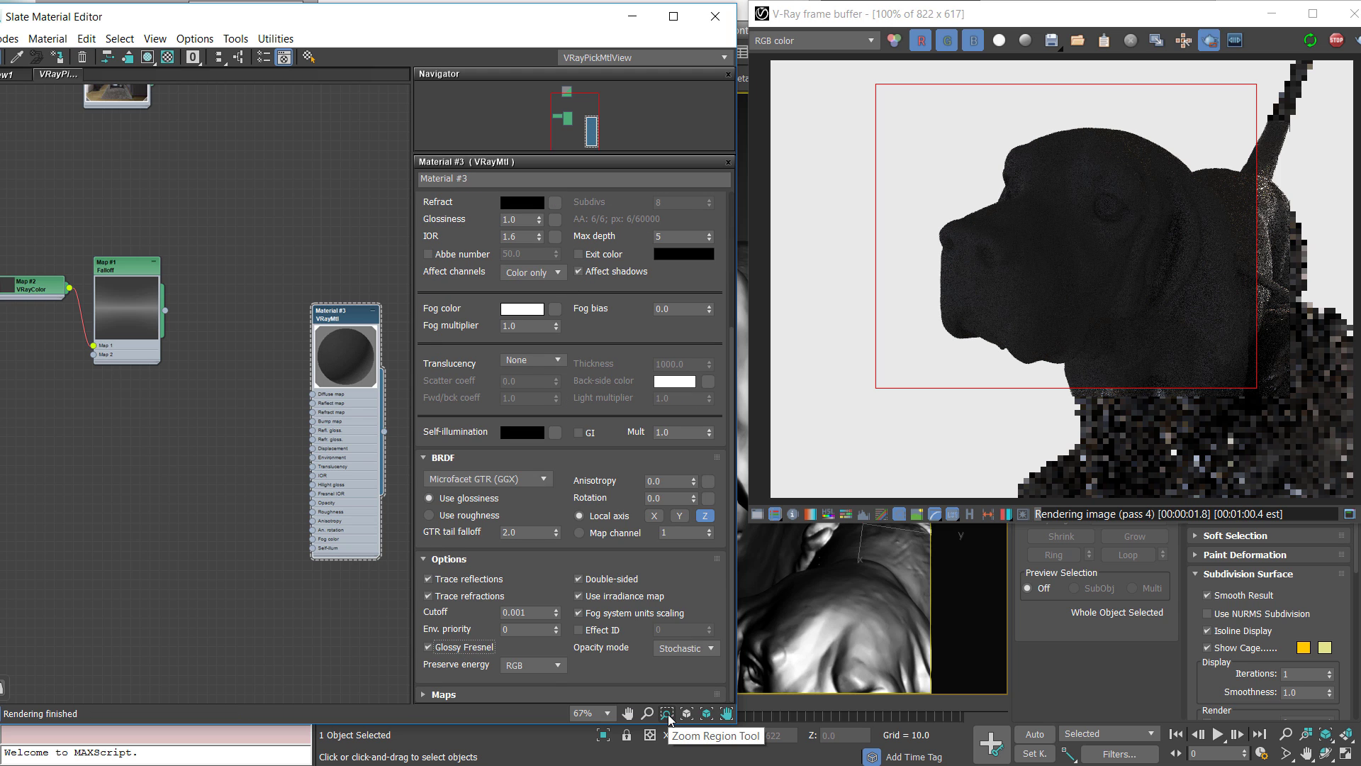
{"action": "left_click", "coordinate": [438, 638]}
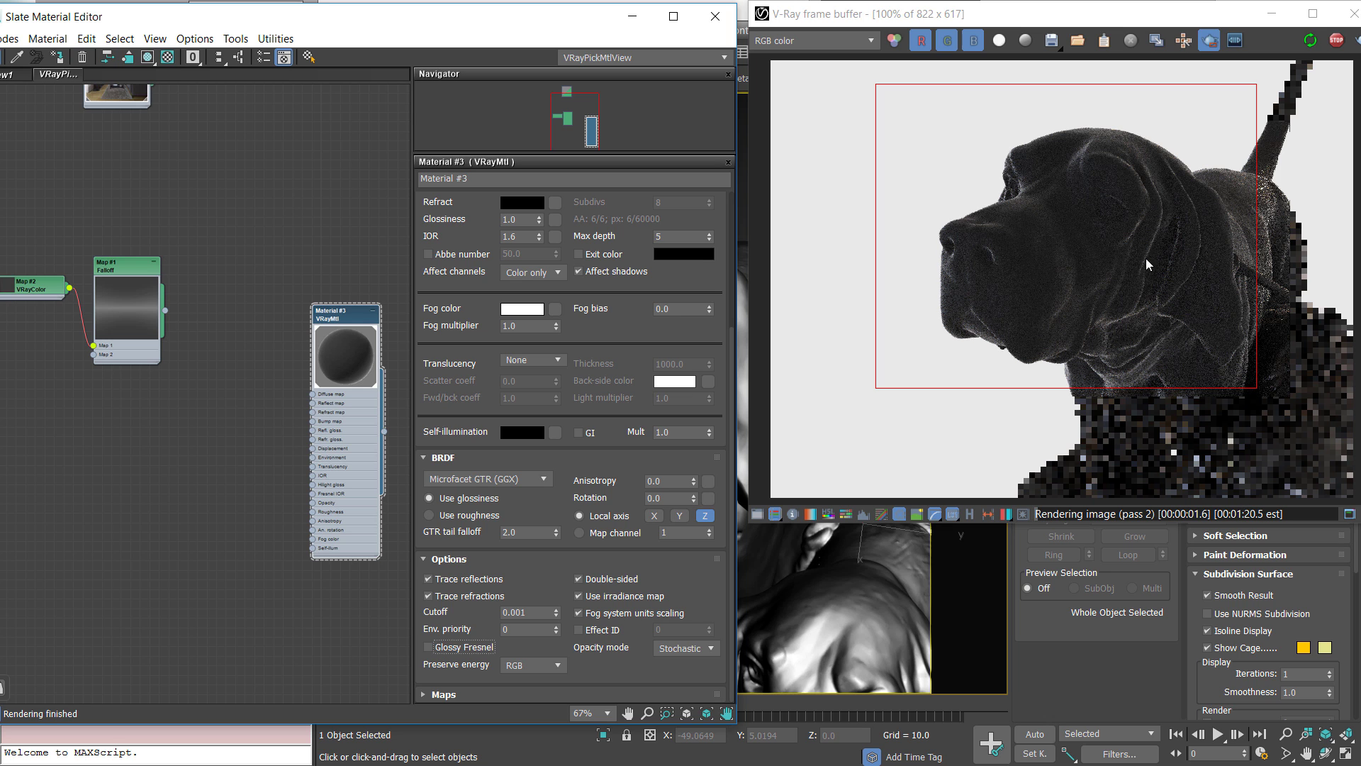
{"action": "left_click", "coordinate": [428, 646]}
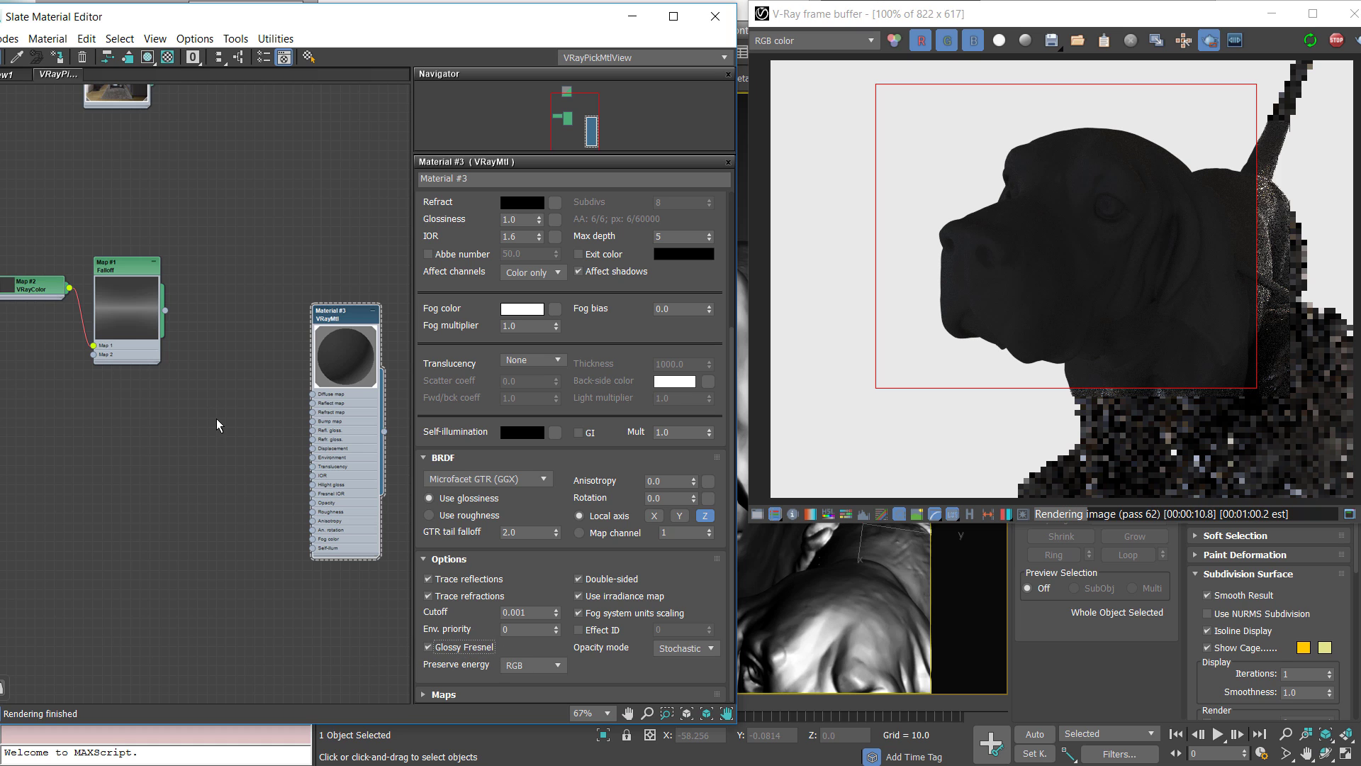
{"action": "mouse_move", "coordinate": [273, 17]}
{"action": "left_mouse_down"}
{"action": "mouse_move", "coordinate": [310, 17]}
{"action": "mouse_move", "coordinate": [295, 15]}
{"action": "left_mouse_up"}
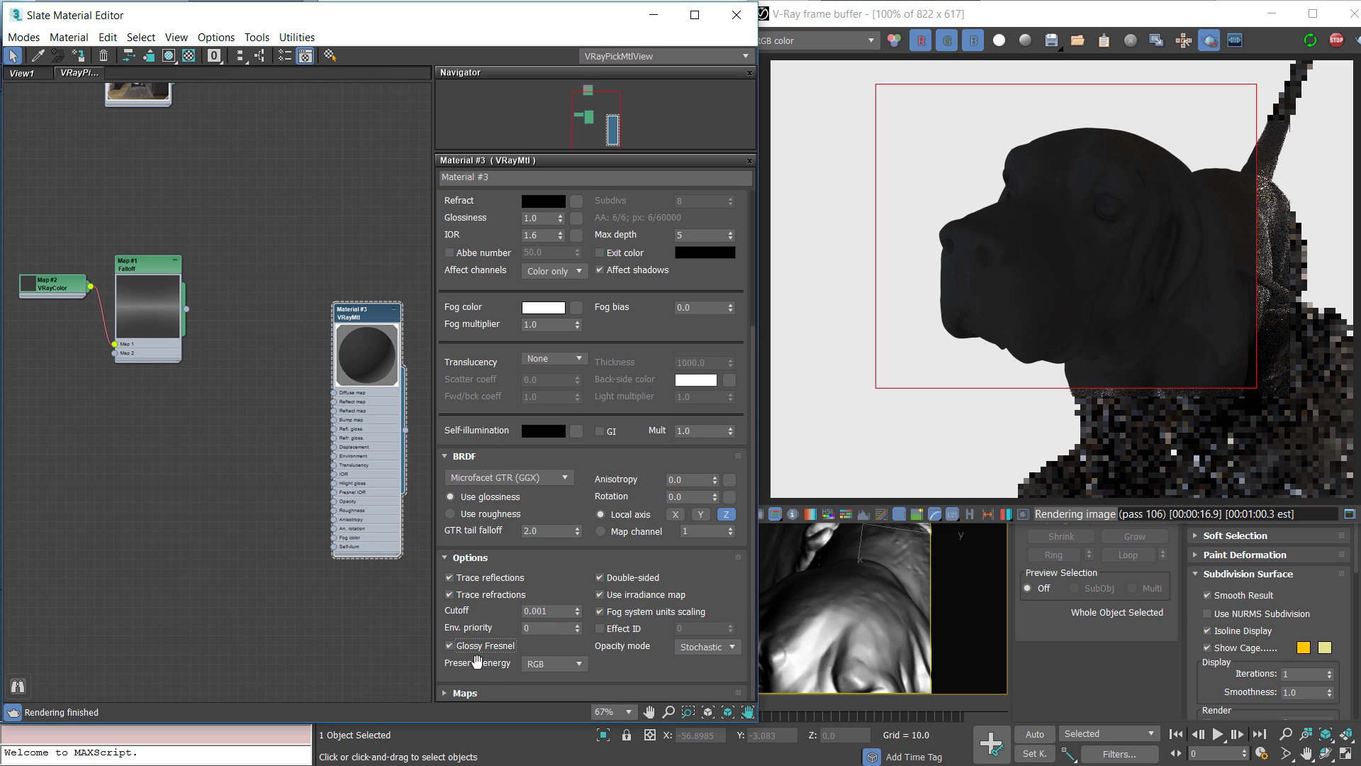
{"action": "left_click", "coordinate": [450, 646]}
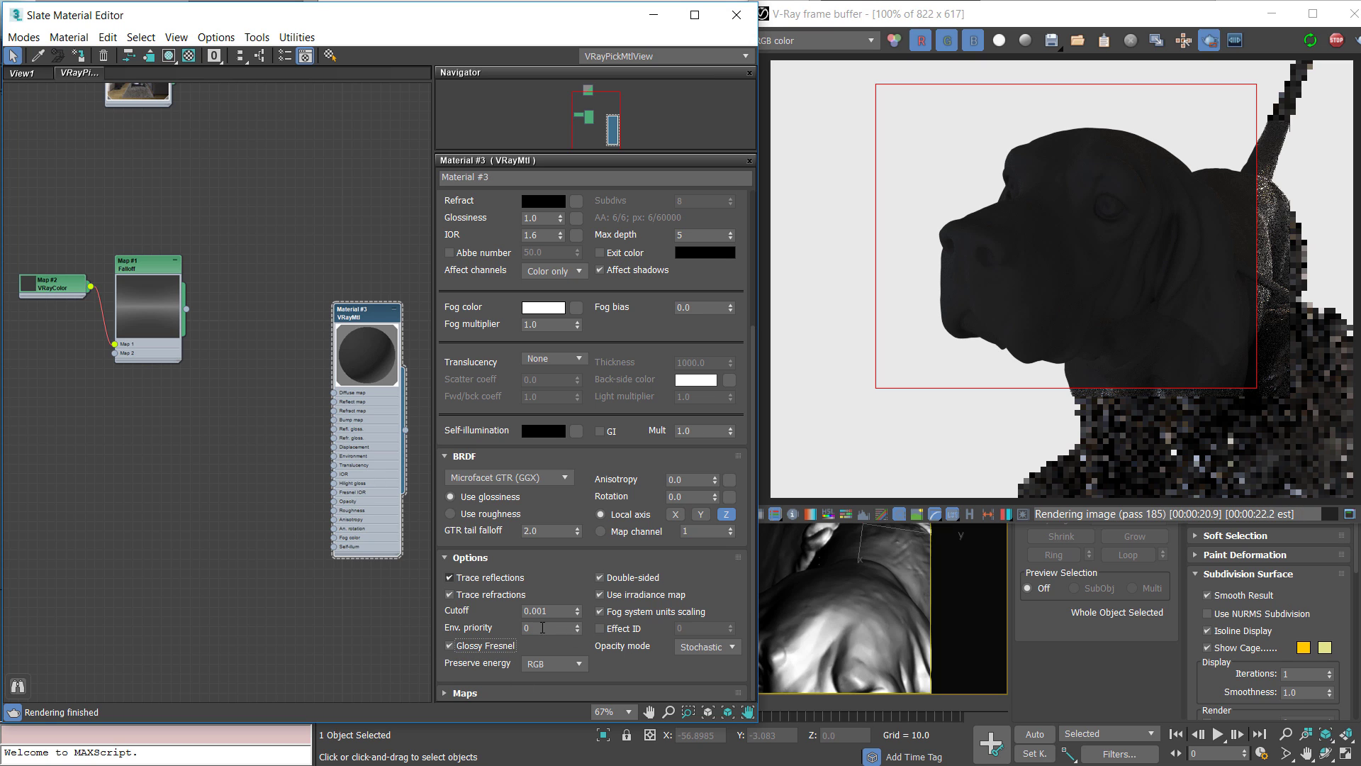
Move the Material #3 node lower in the node view and set its refraction IOR to 1.5
{"action": "left_click", "coordinate": [450, 646]}
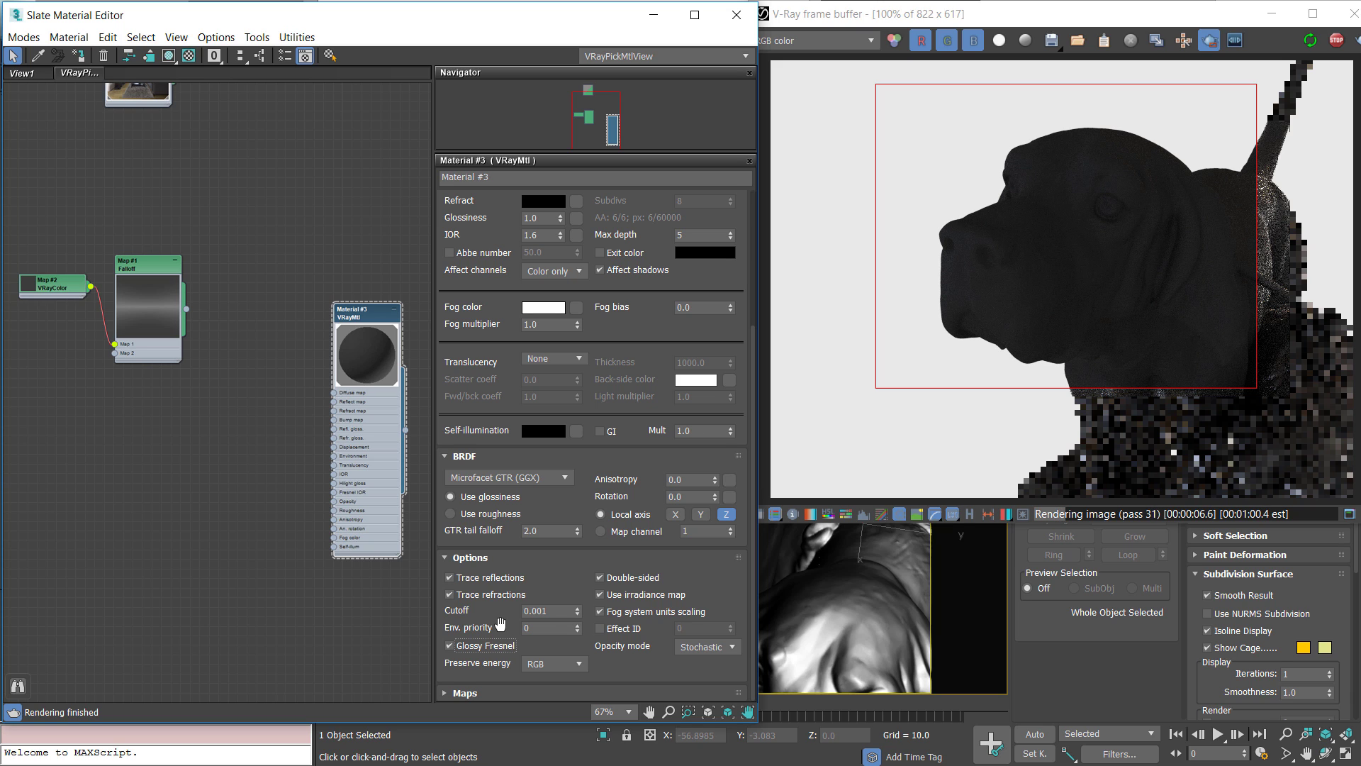
{"action": "left_click_drag", "start_coordinate": [360, 320], "coordinate": [379, 440]}
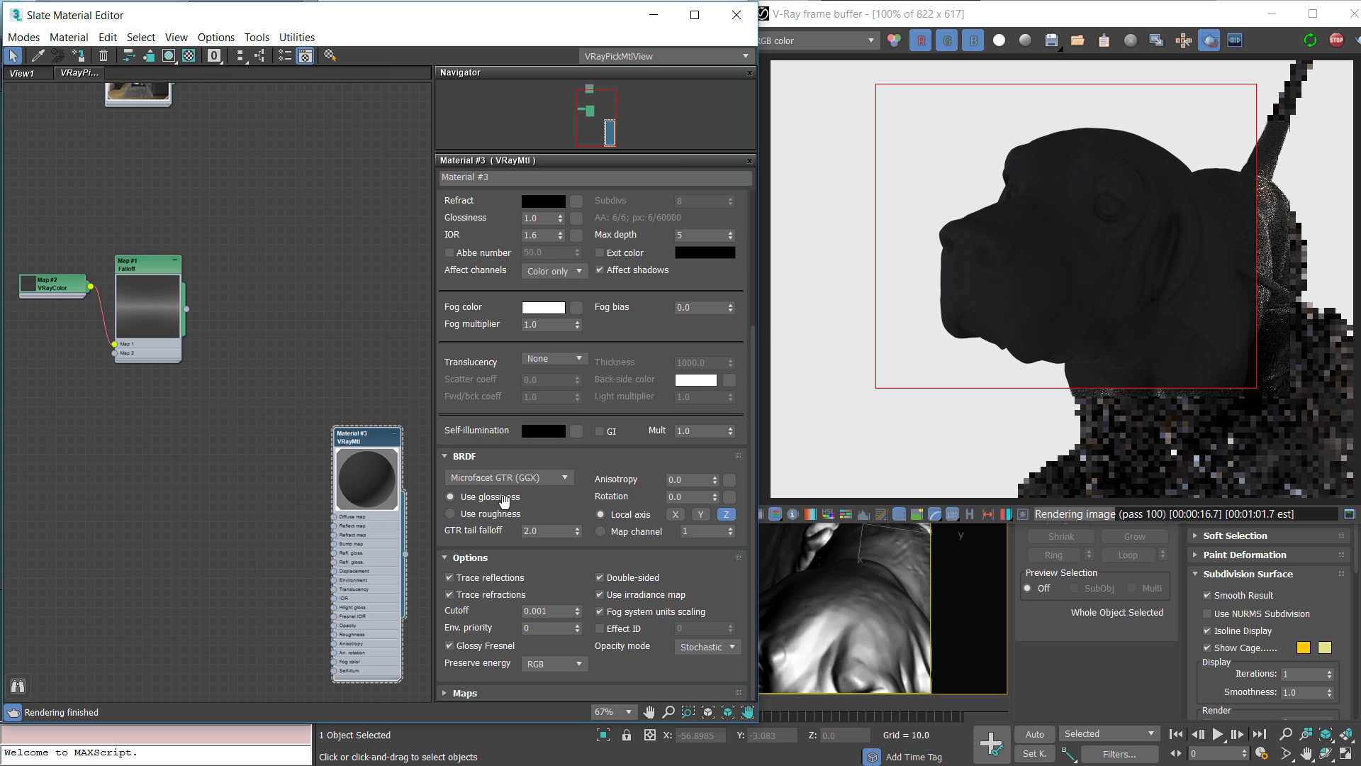
{"action": "double_click", "coordinate": [533, 235]}
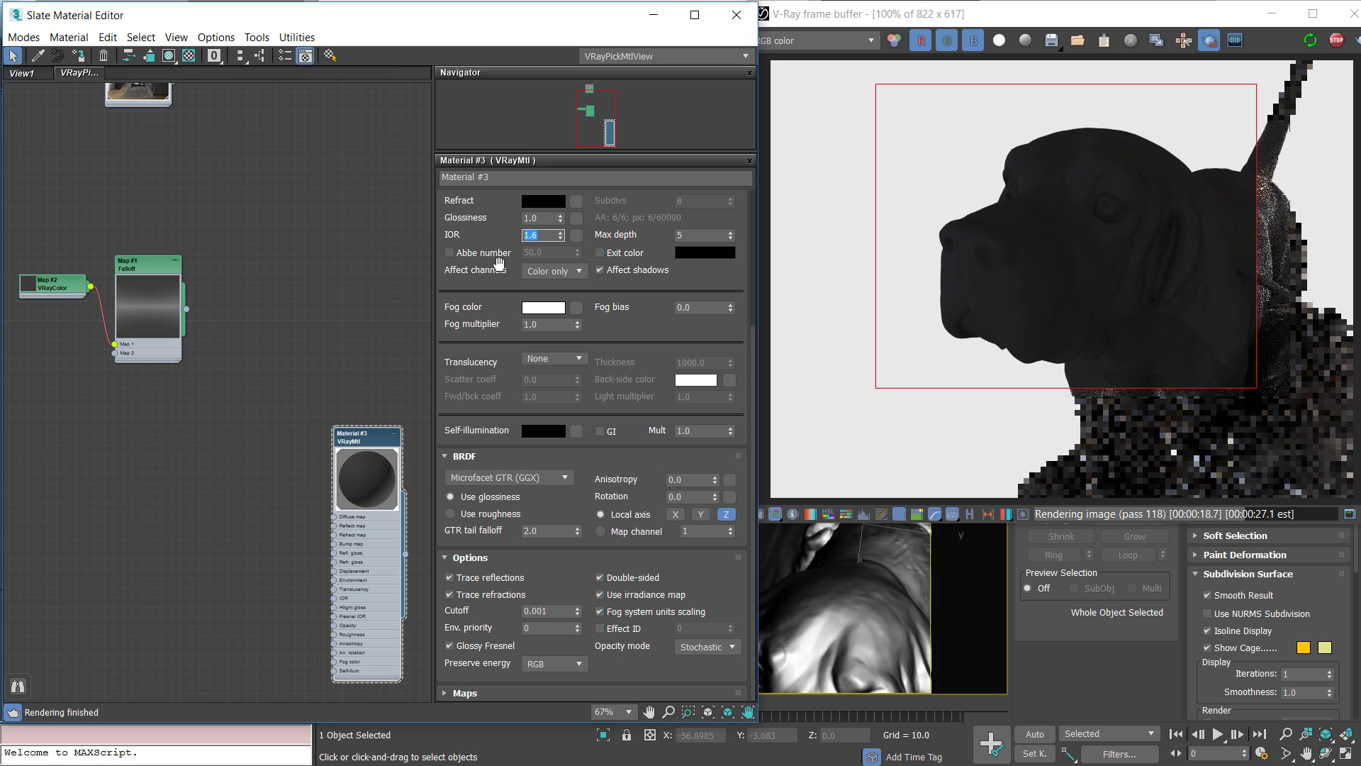
{"action": "type", "text": "1.5"}
{"action": "key", "text": "Return"}
Set Material #3's RGlossiness to 0.3 and shift its node slightly within the node view
{"action": "scroll", "coordinate": [546, 305], "scroll_direction": "up", "scroll_amount": 5}
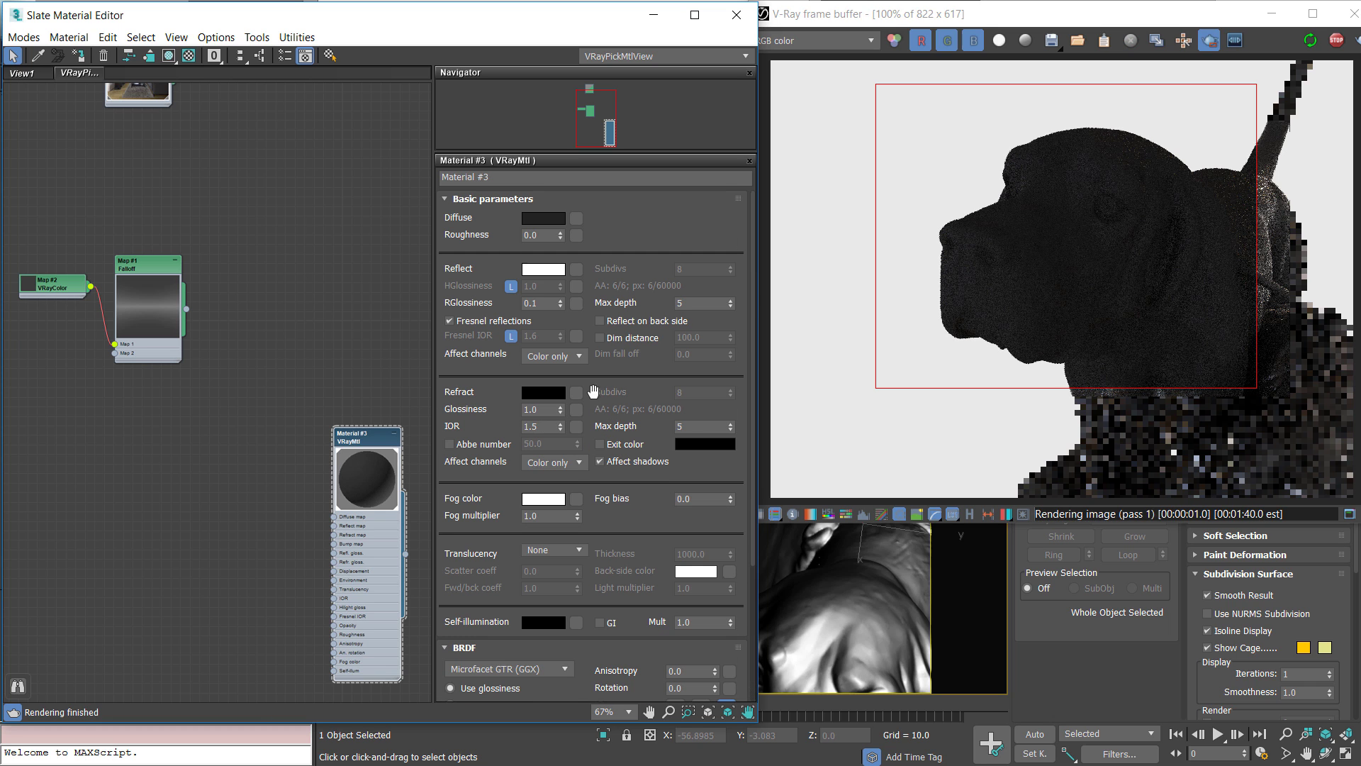
{"action": "double_click", "coordinate": [546, 303]}
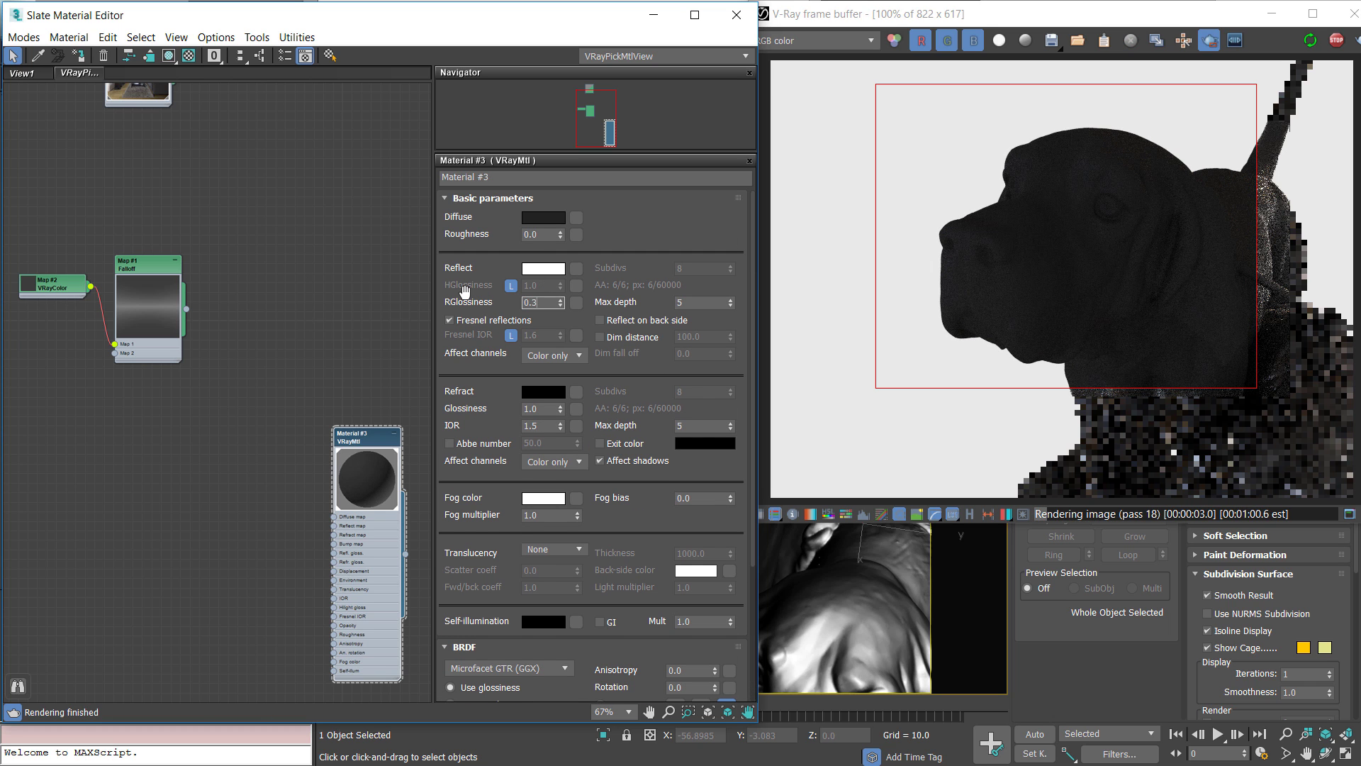
{"action": "type", "text": "0.3"}
{"action": "key", "text": "Return"}
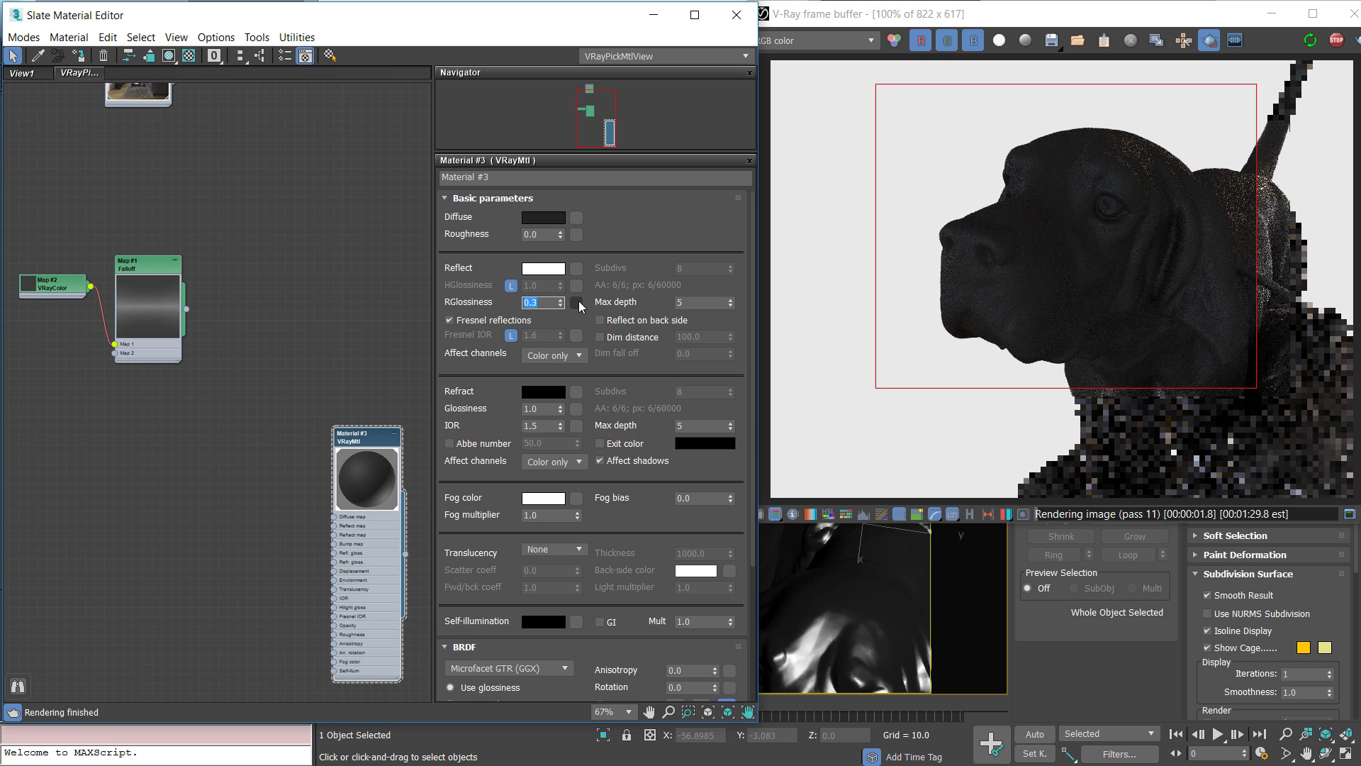
{"action": "left_click", "coordinate": [370, 346]}
{"action": "mouse_move", "coordinate": [364, 445]}
{"action": "left_mouse_down"}
{"action": "mouse_move", "coordinate": [376, 435]}
{"action": "mouse_move", "coordinate": [381, 457]}
{"action": "left_mouse_up"}
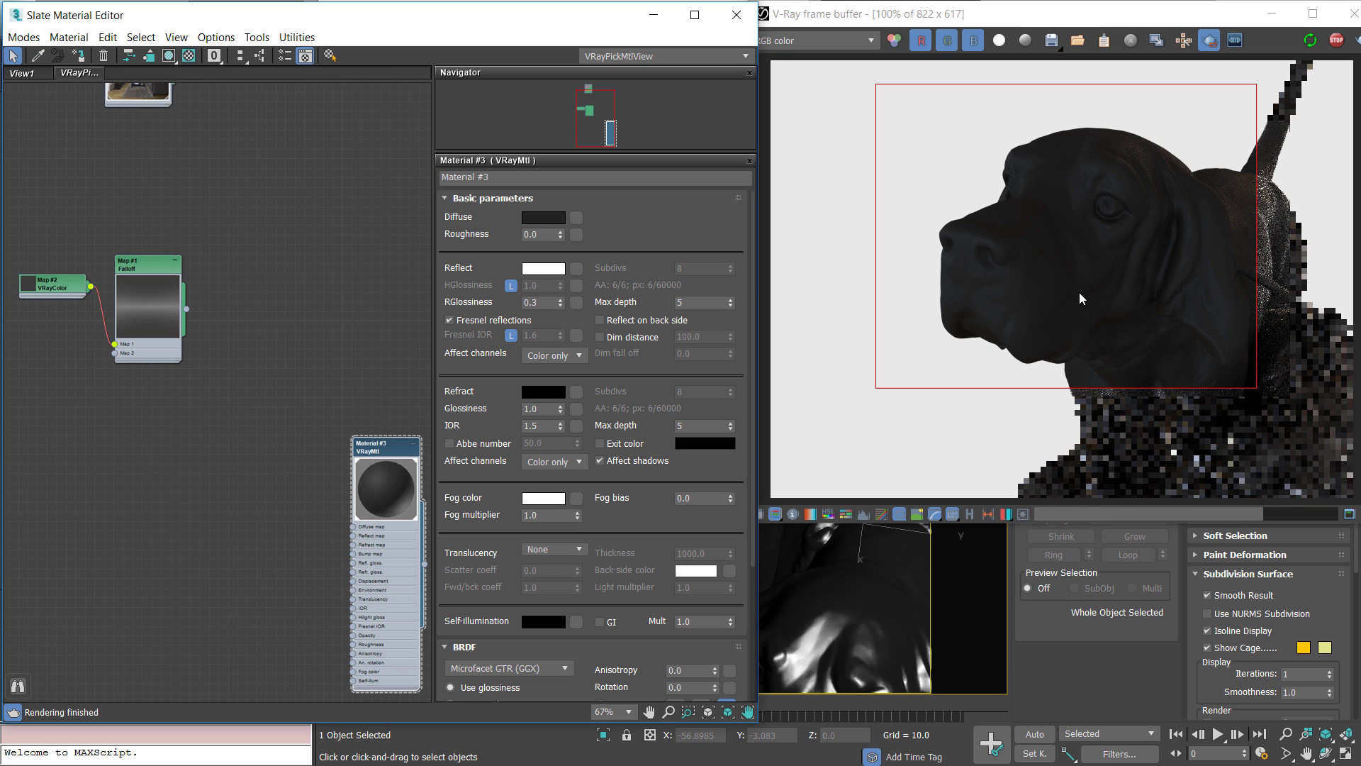
Examine the dog's head from a slightly turned angle and review Material #3's Glossy Fresnel option
{"action": "middle_click_drag", "start_coordinate": [886, 602], "coordinate": [875, 600], "text": "alt"}
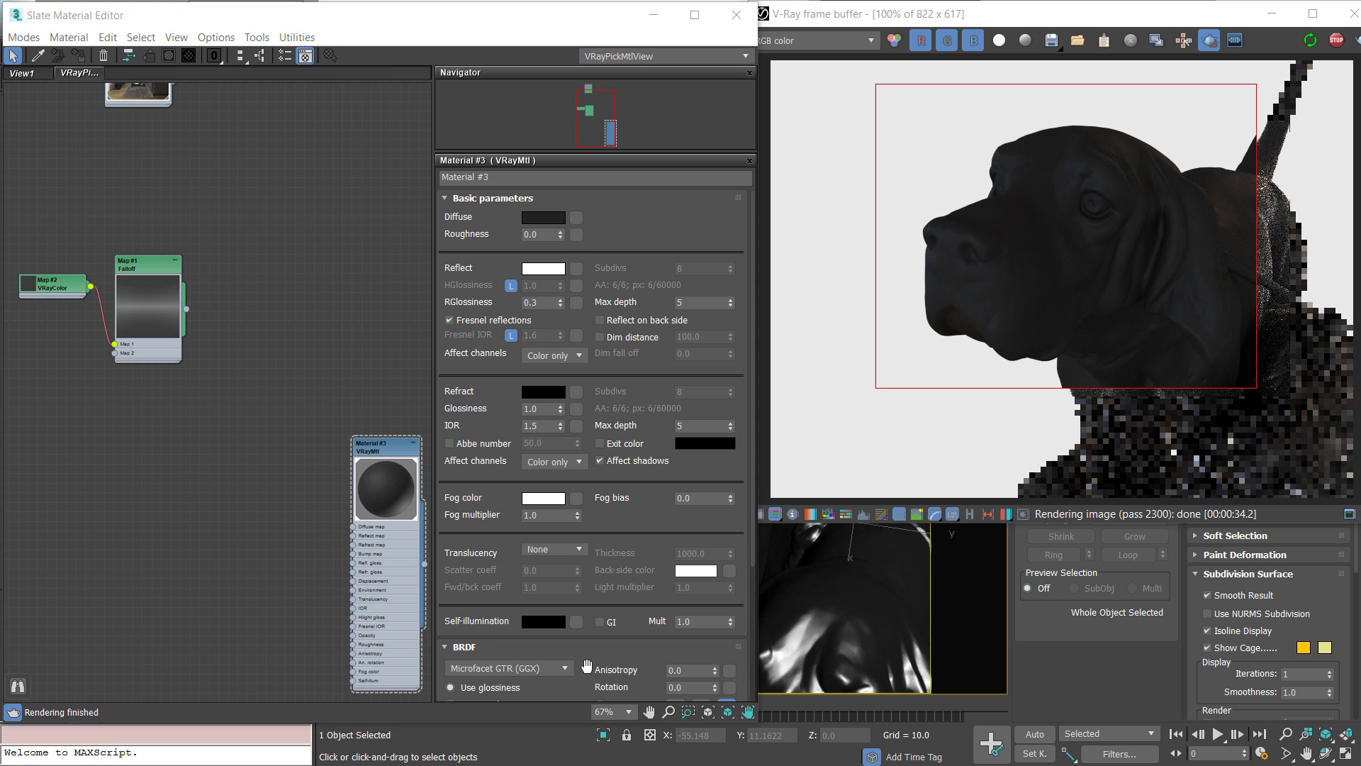
{"action": "scroll", "coordinate": [587, 664], "scroll_direction": "down", "scroll_amount": 3}
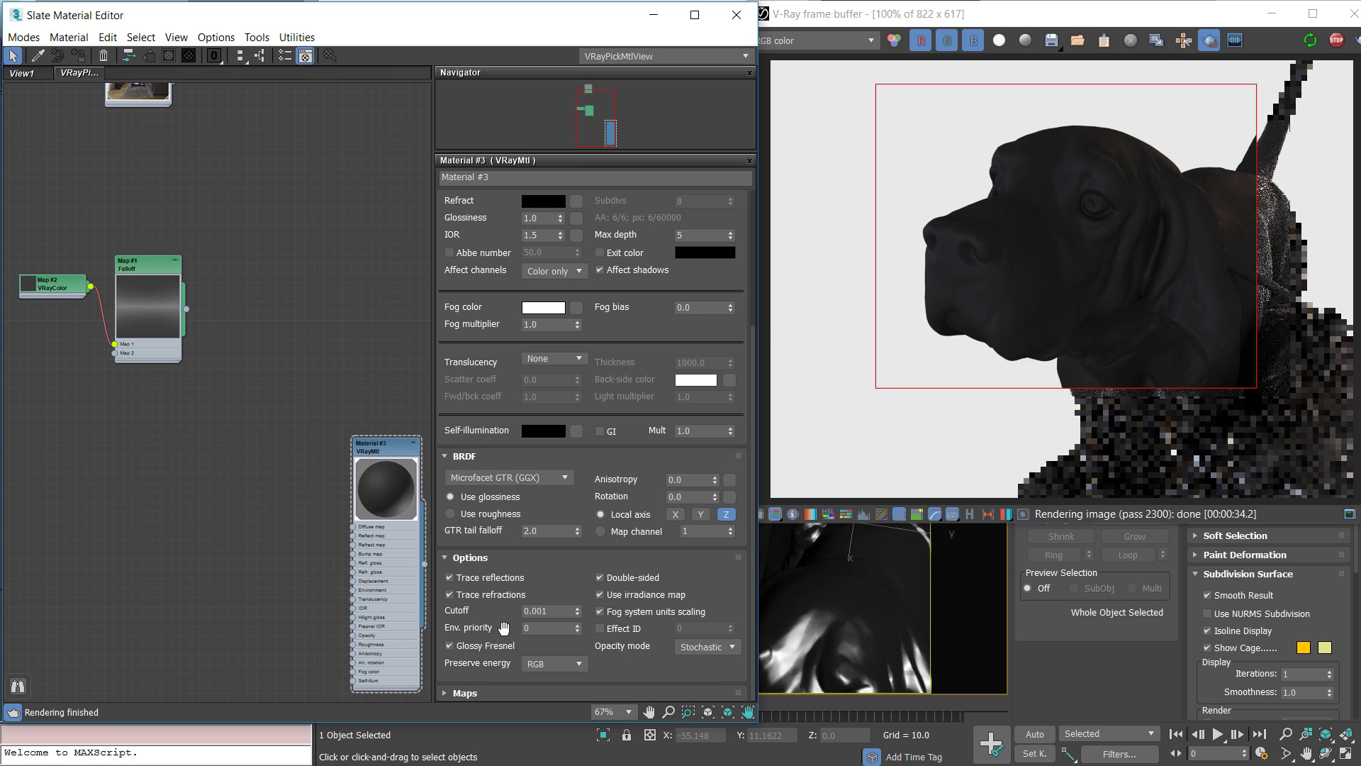
{"action": "mouse_move", "coordinate": [392, 455]}
{"action": "left_mouse_down"}
{"action": "mouse_move", "coordinate": [343, 399]}
{"action": "mouse_move", "coordinate": [381, 444]}
{"action": "left_mouse_up"}
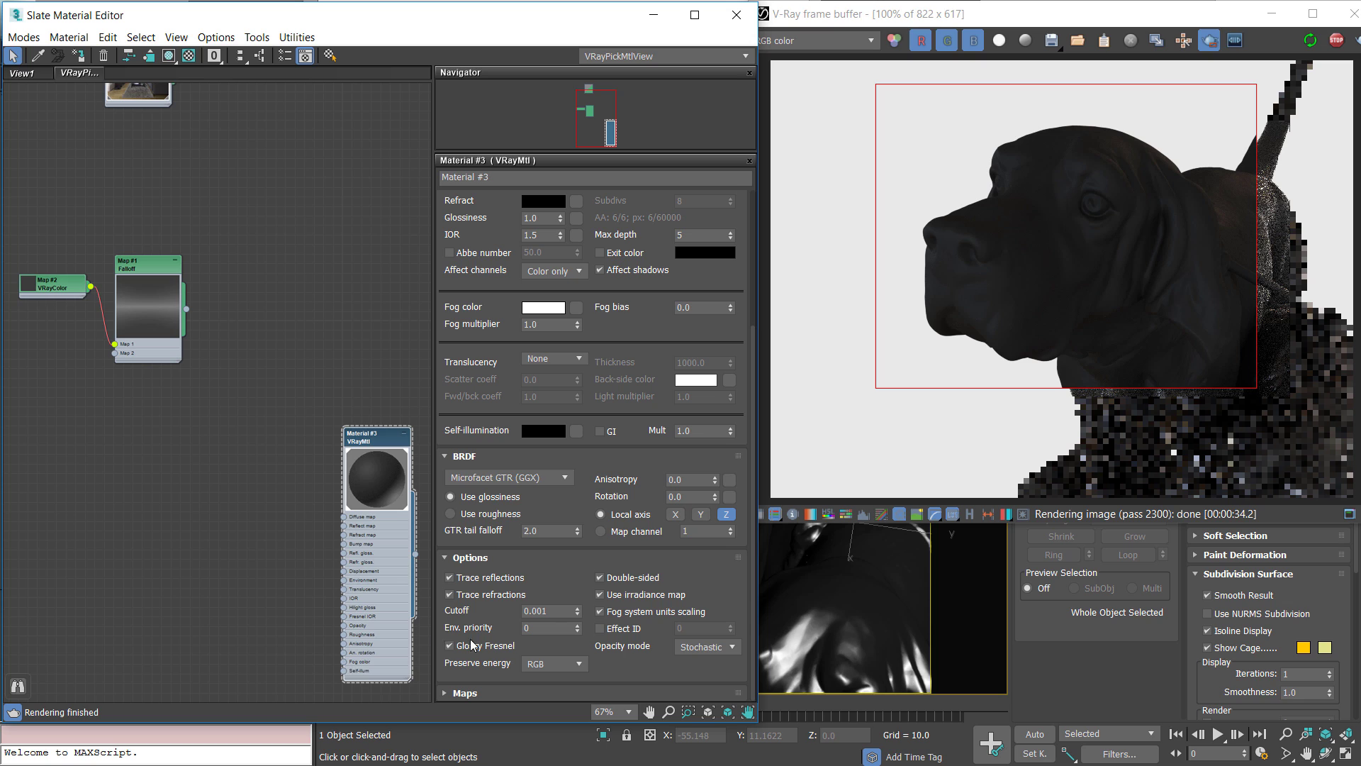
{"action": "mouse_move", "coordinate": [373, 436]}
{"action": "left_mouse_down"}
{"action": "mouse_move", "coordinate": [299, 411]}
{"action": "mouse_move", "coordinate": [374, 438]}
{"action": "left_mouse_up"}
{"action": "left_click", "coordinate": [18, 686]}
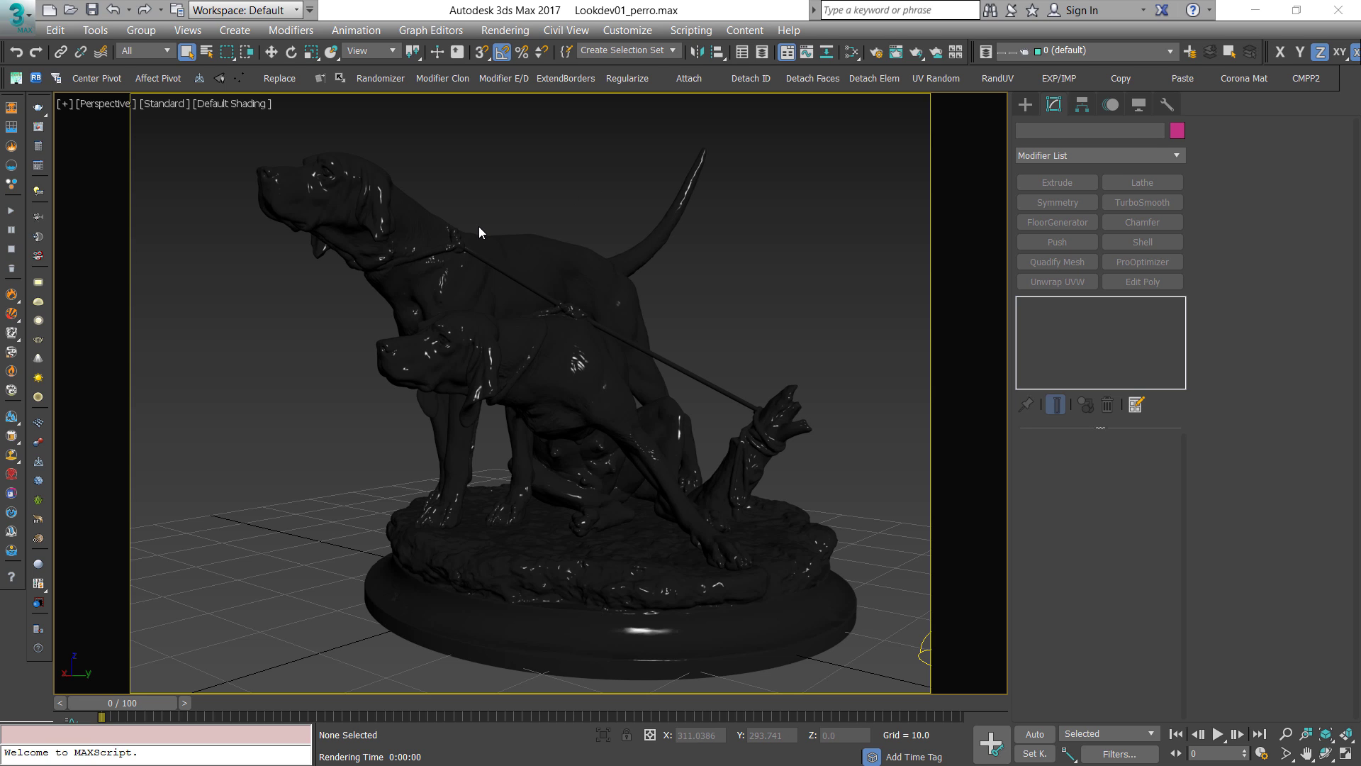
Enable V-Ray raw image file output and resumable rendering in the Frame buffer section of Render Setup
{"action": "left_click", "coordinate": [39, 148]}
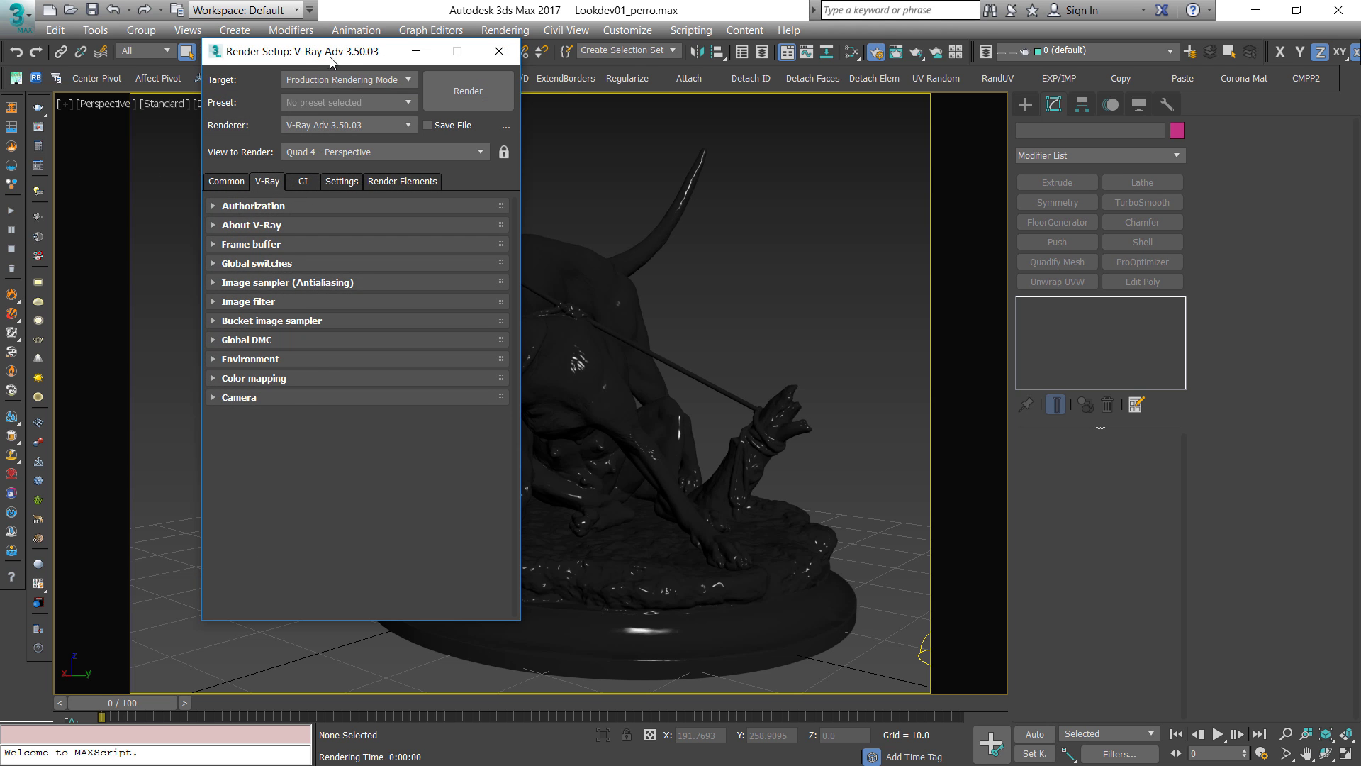
{"action": "left_click_drag", "start_coordinate": [330, 61], "coordinate": [265, 91]}
{"action": "left_click", "coordinate": [152, 275]}
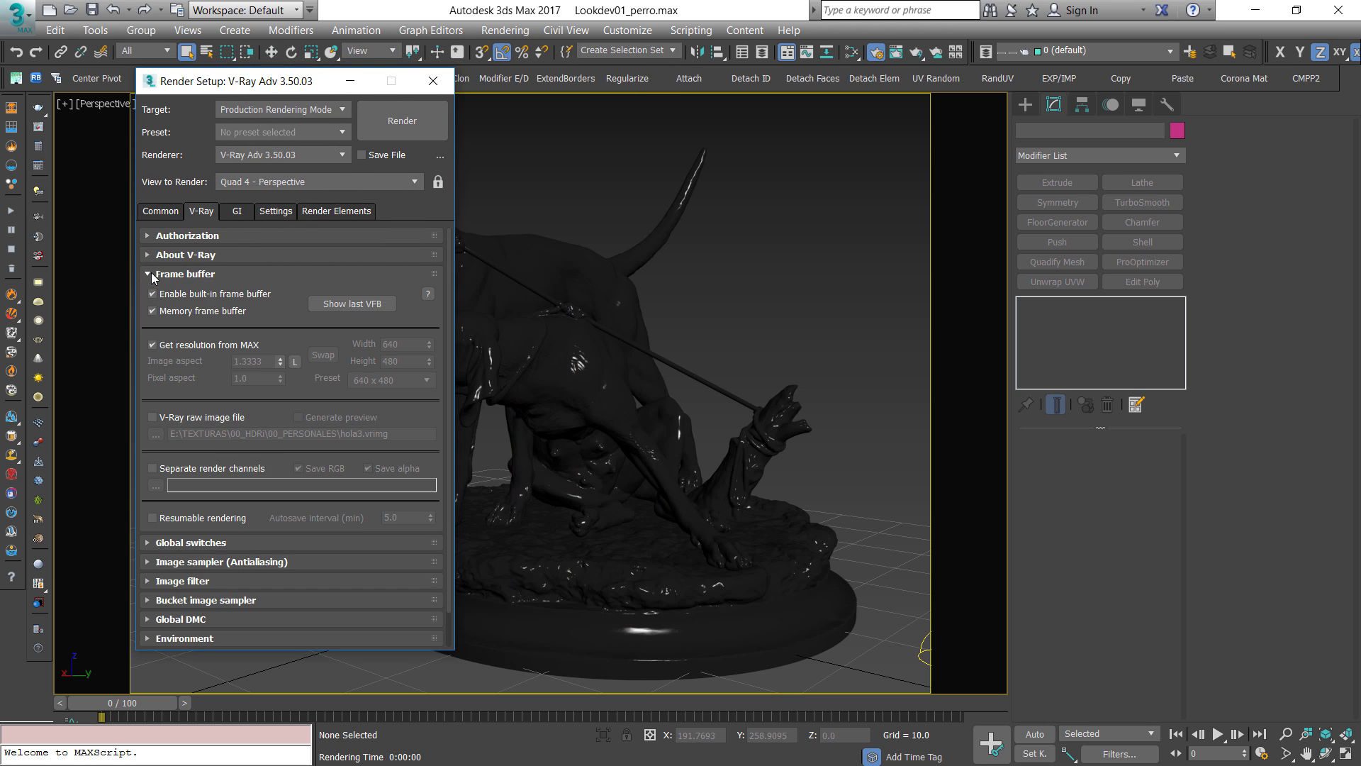
{"action": "left_click", "coordinate": [165, 419]}
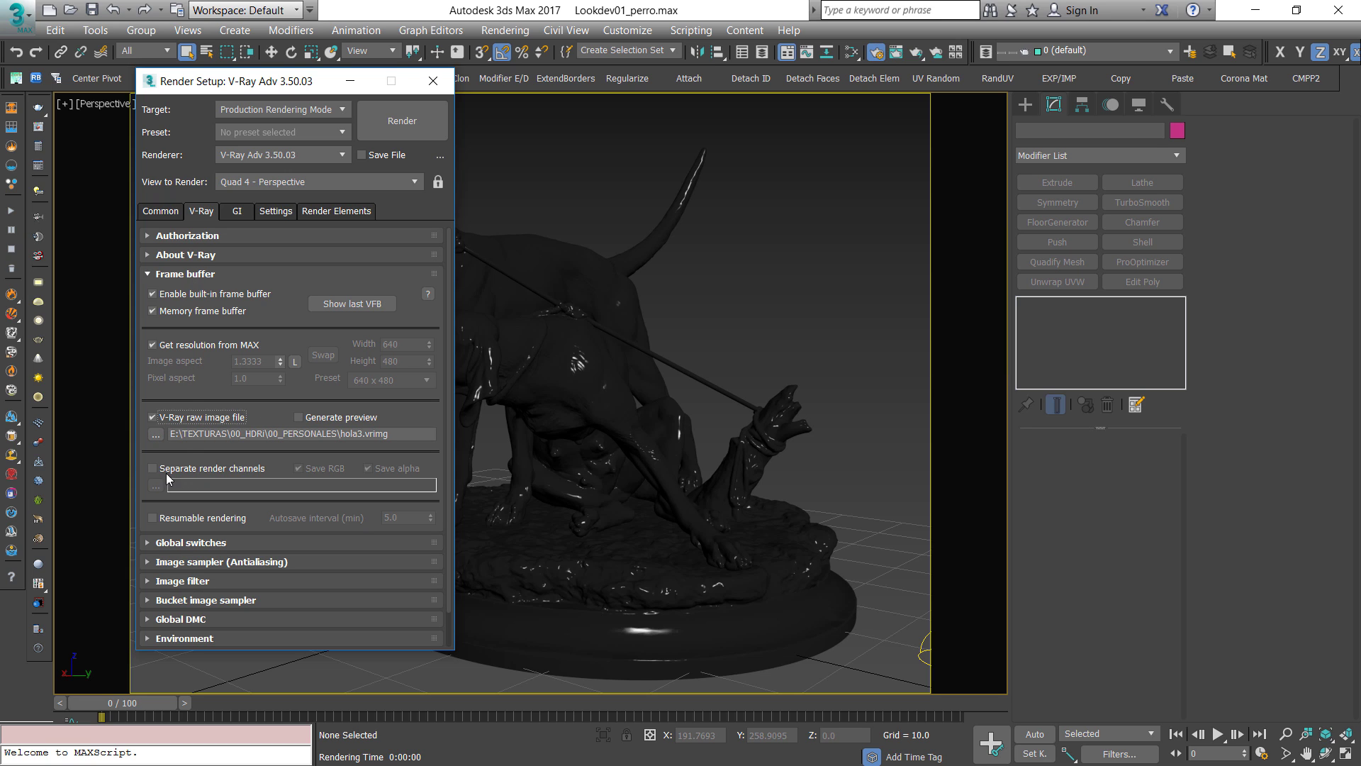
{"action": "left_click", "coordinate": [180, 519]}
{"action": "left_click", "coordinate": [162, 274]}
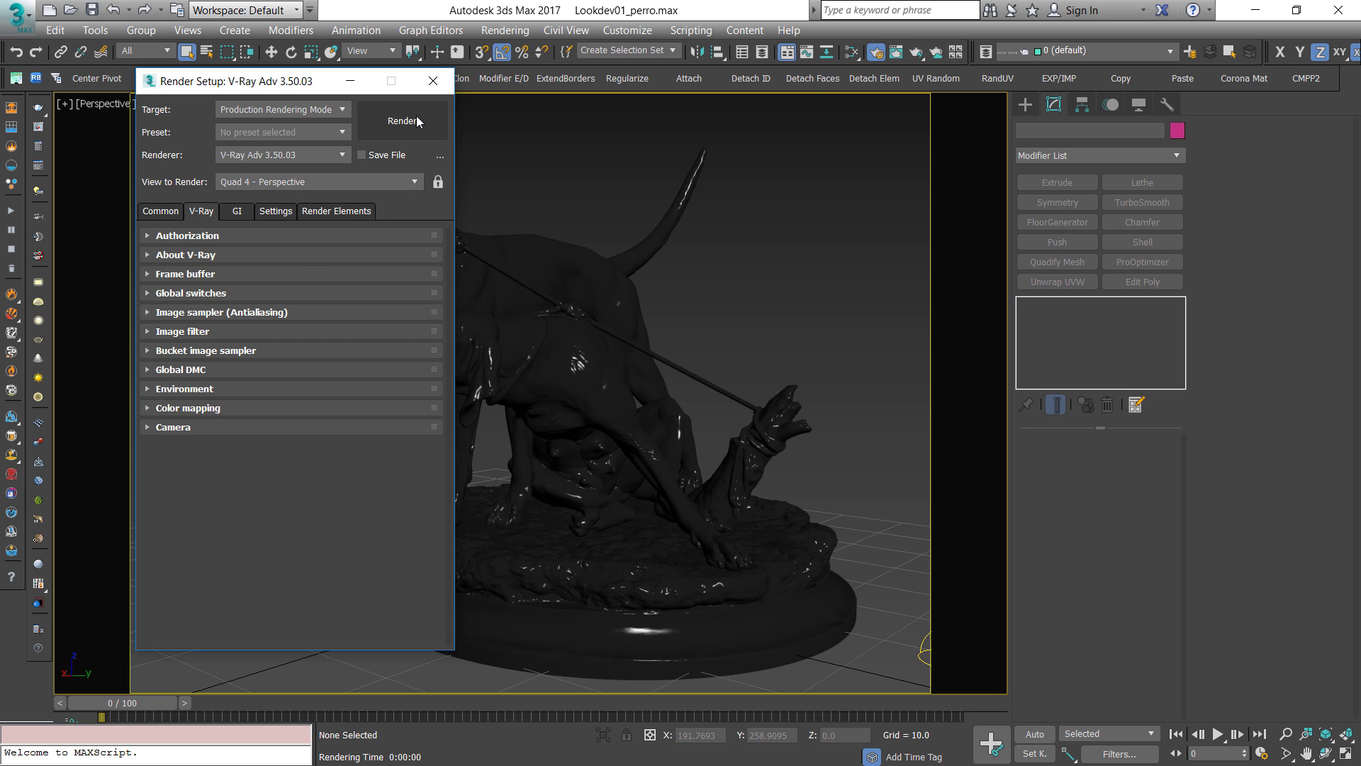
Start a production render of the dog statue, stop it partway and resume it
{"action": "left_click", "coordinate": [417, 122]}
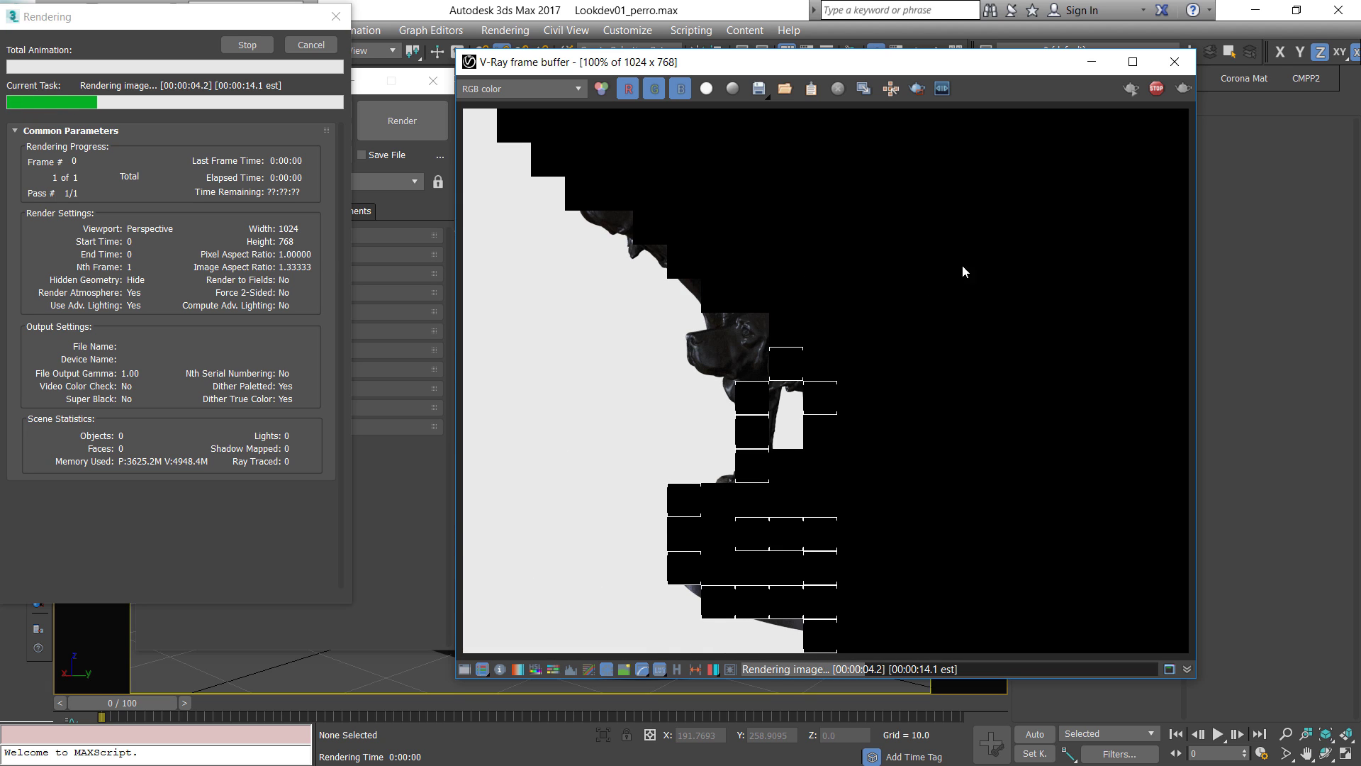
{"action": "left_click", "coordinate": [1159, 90]}
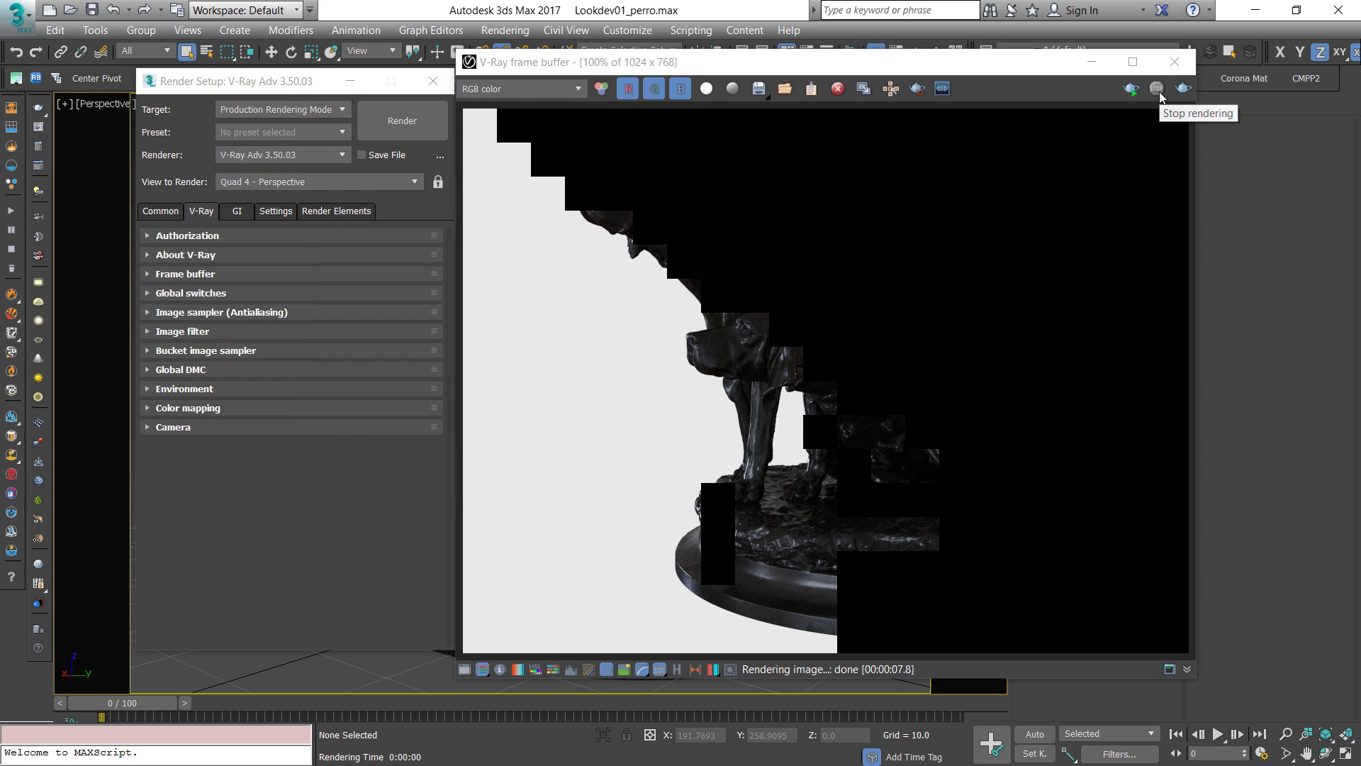
{"action": "left_click", "coordinate": [1185, 90]}
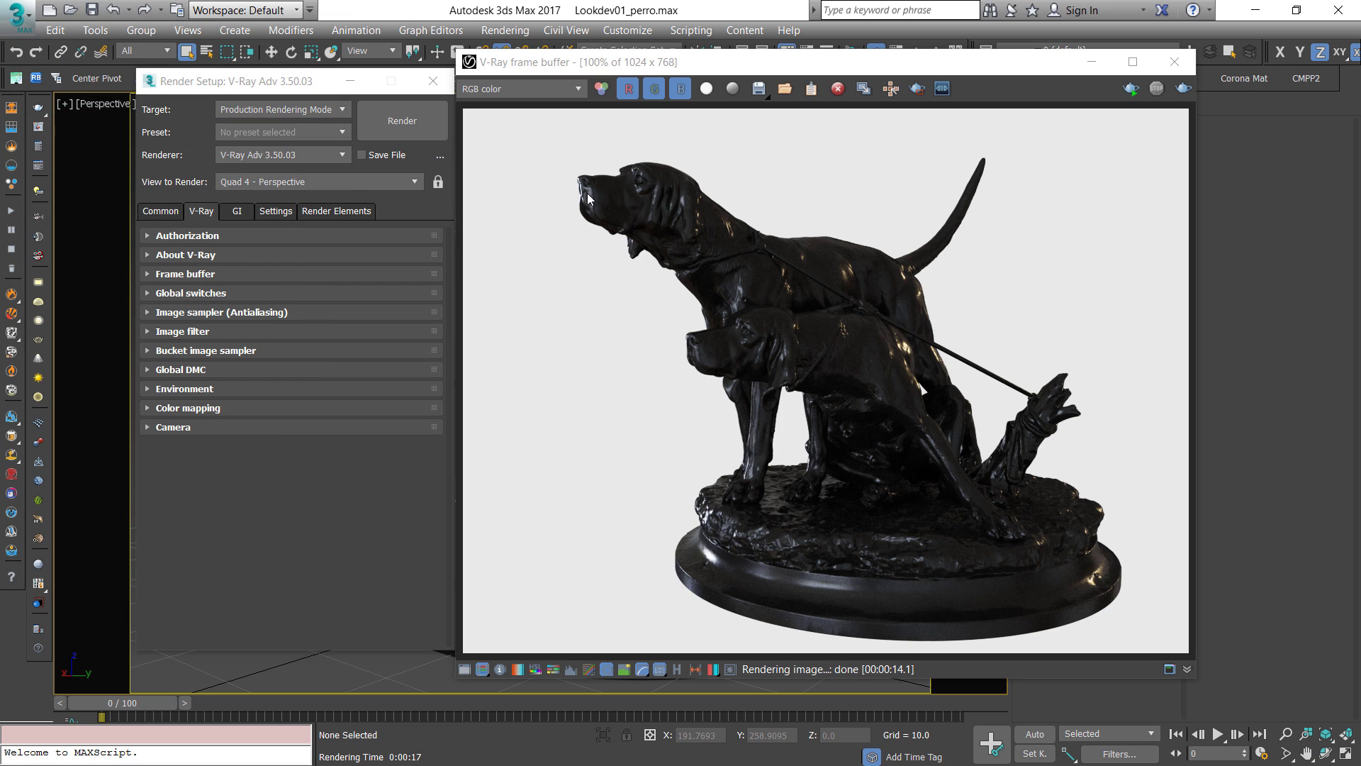
Glance at the Common and V-Ray render settings, and close the frame buffer and Render Setup windows
{"action": "left_click", "coordinate": [161, 212]}
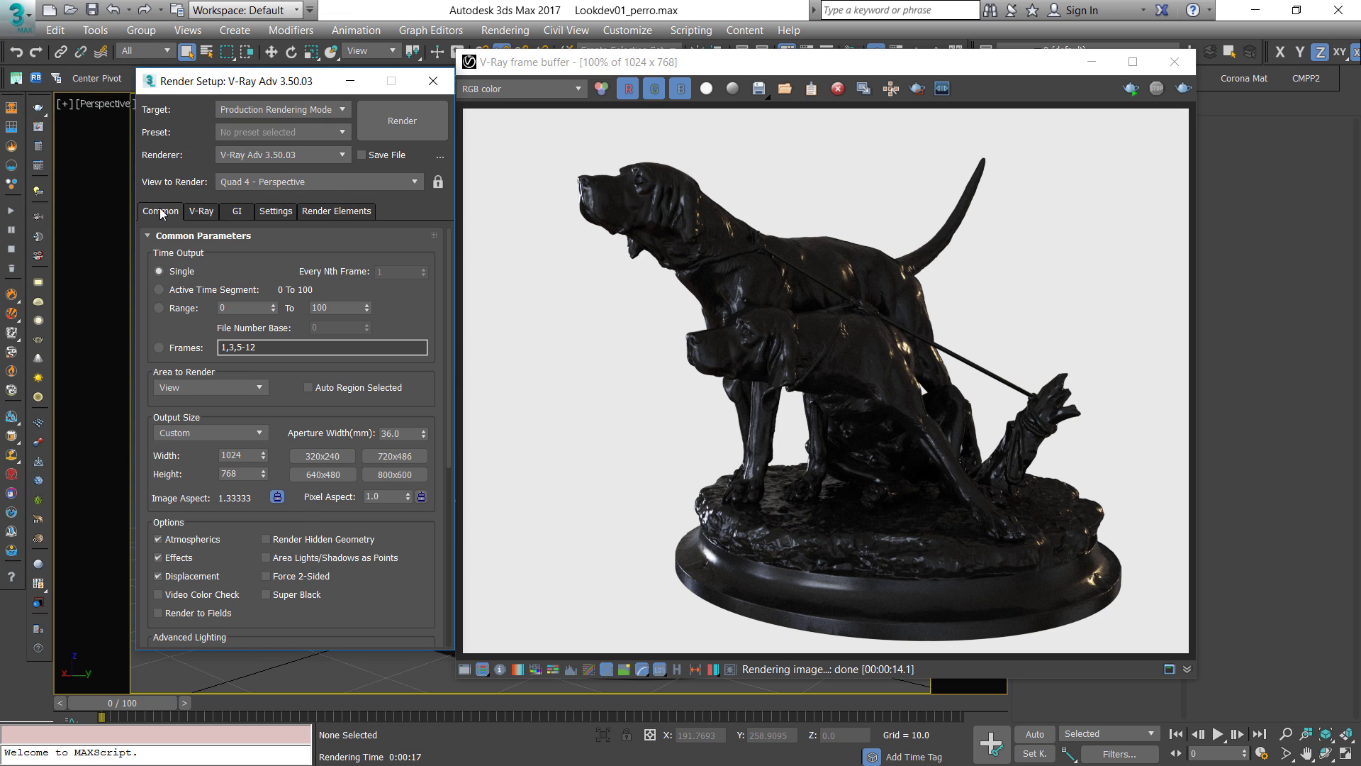
{"action": "left_click", "coordinate": [202, 213]}
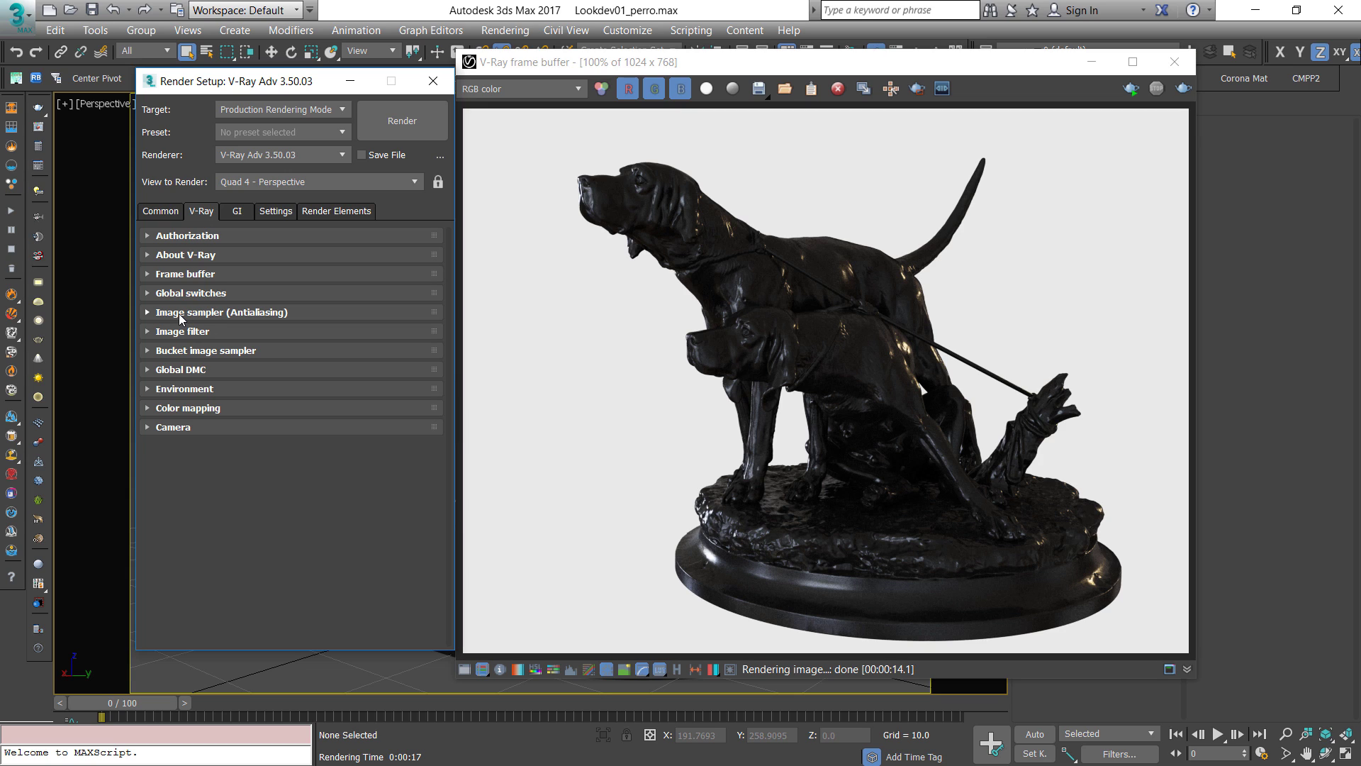
{"action": "left_click", "coordinate": [1174, 62]}
{"action": "left_click", "coordinate": [434, 80]}
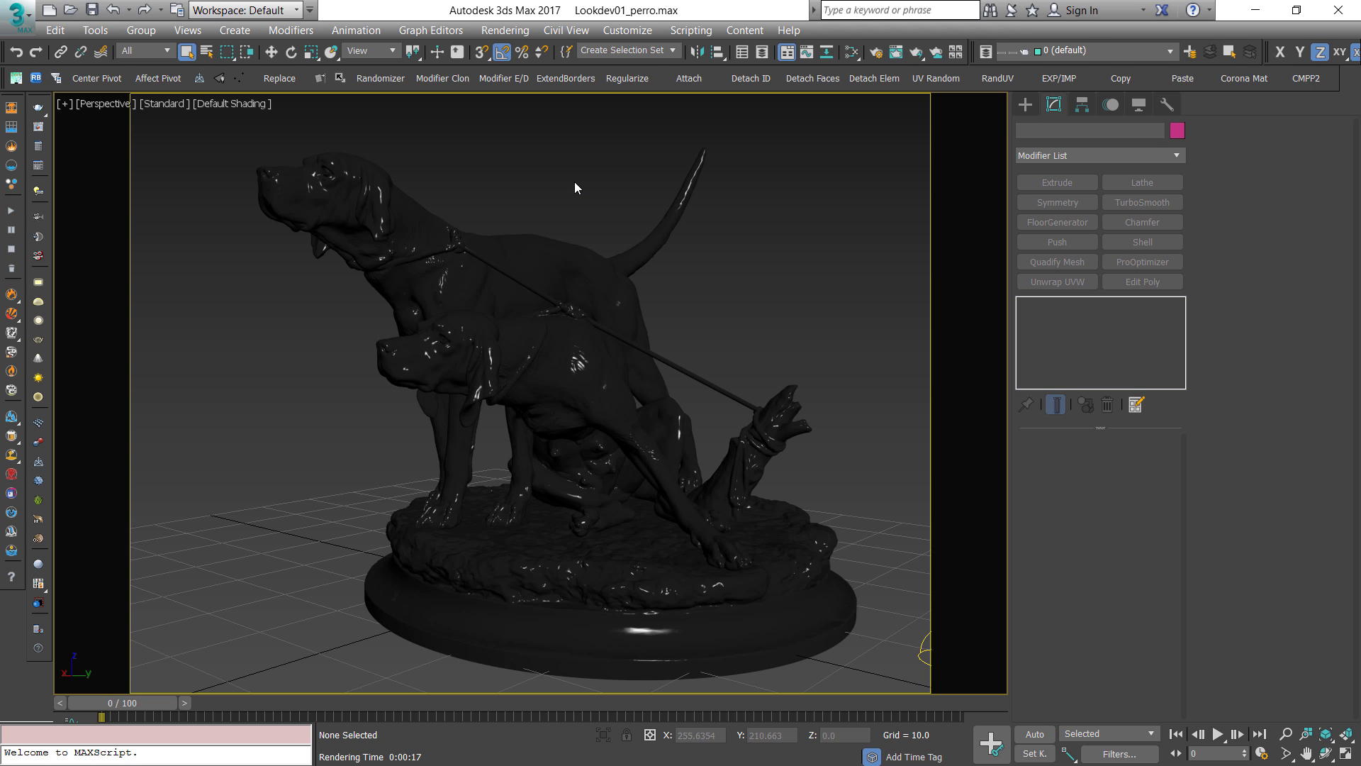
{"action": "left_click", "coordinate": [558, 270]}
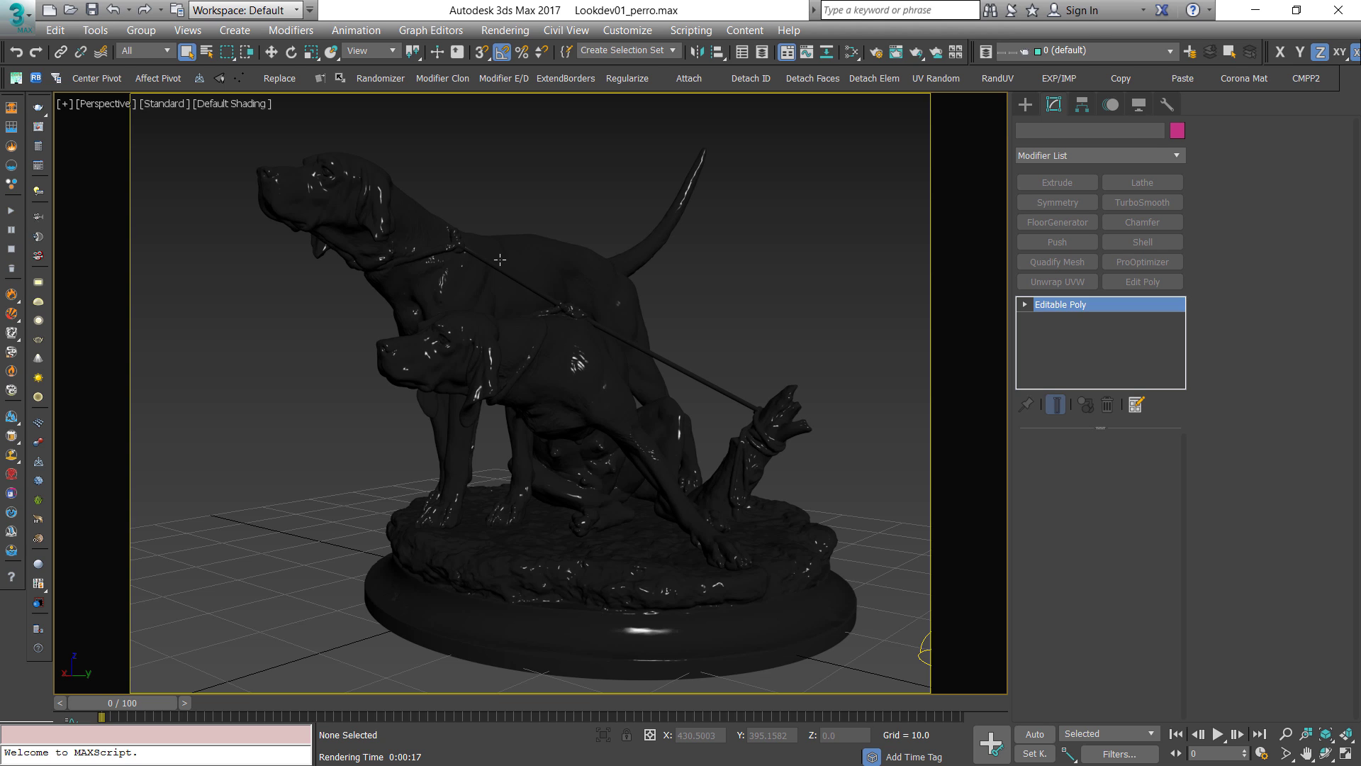
{"action": "left_click", "coordinate": [520, 199]}
{"action": "left_click", "coordinate": [522, 254]}
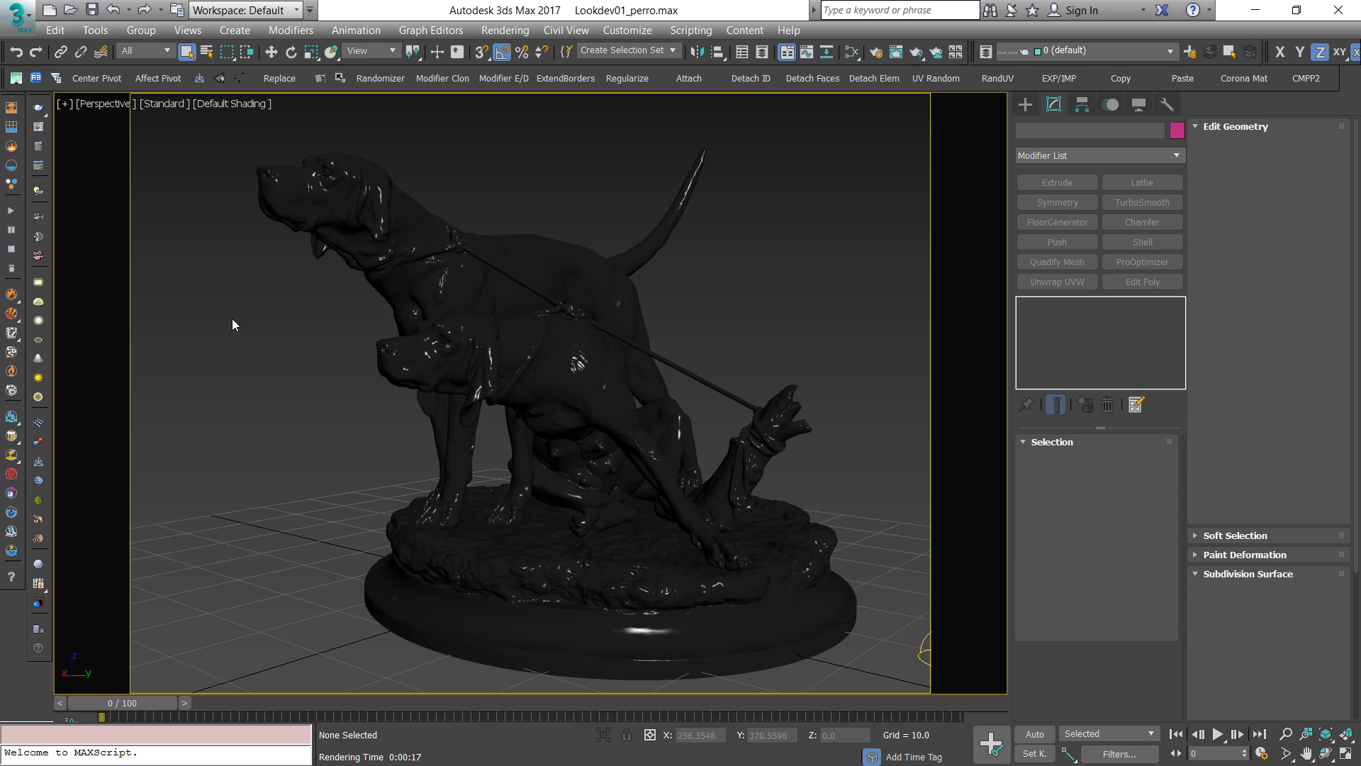
{"action": "left_click", "coordinate": [812, 247]}
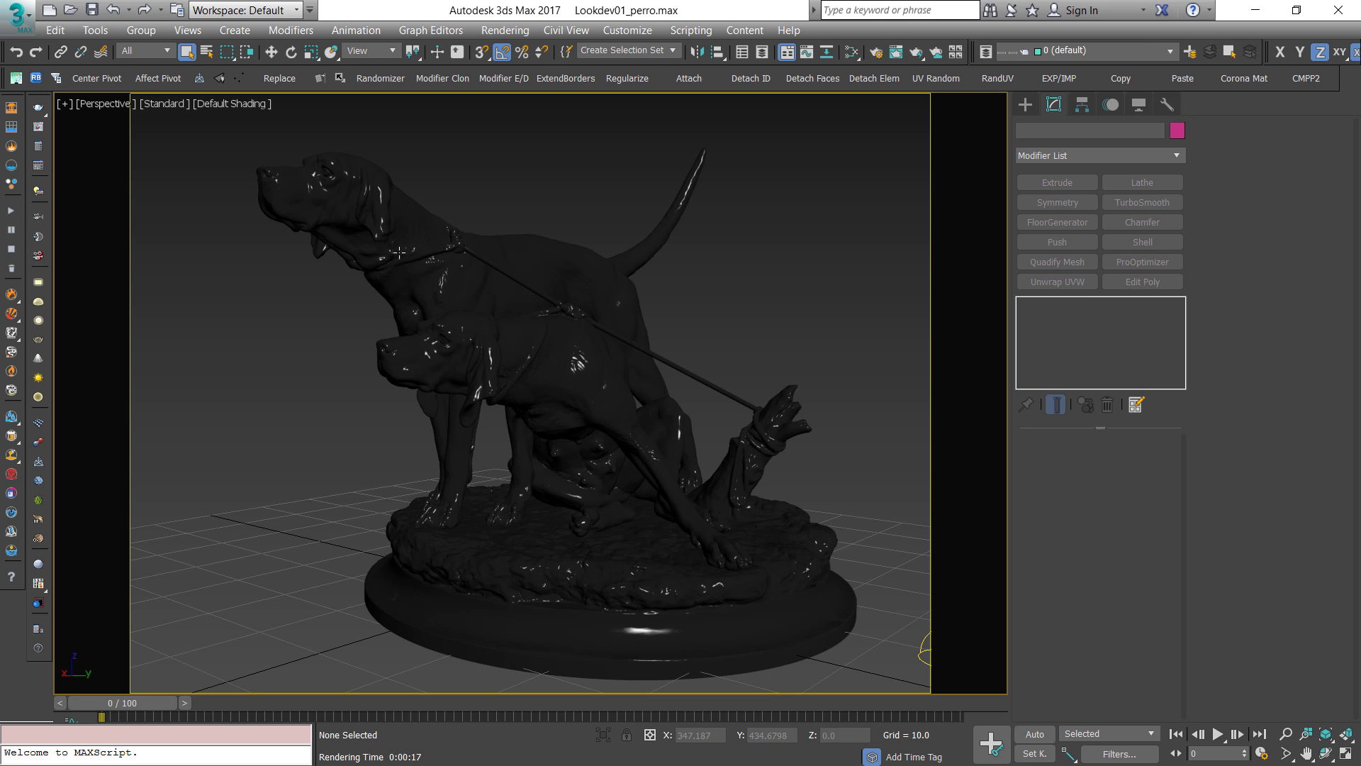
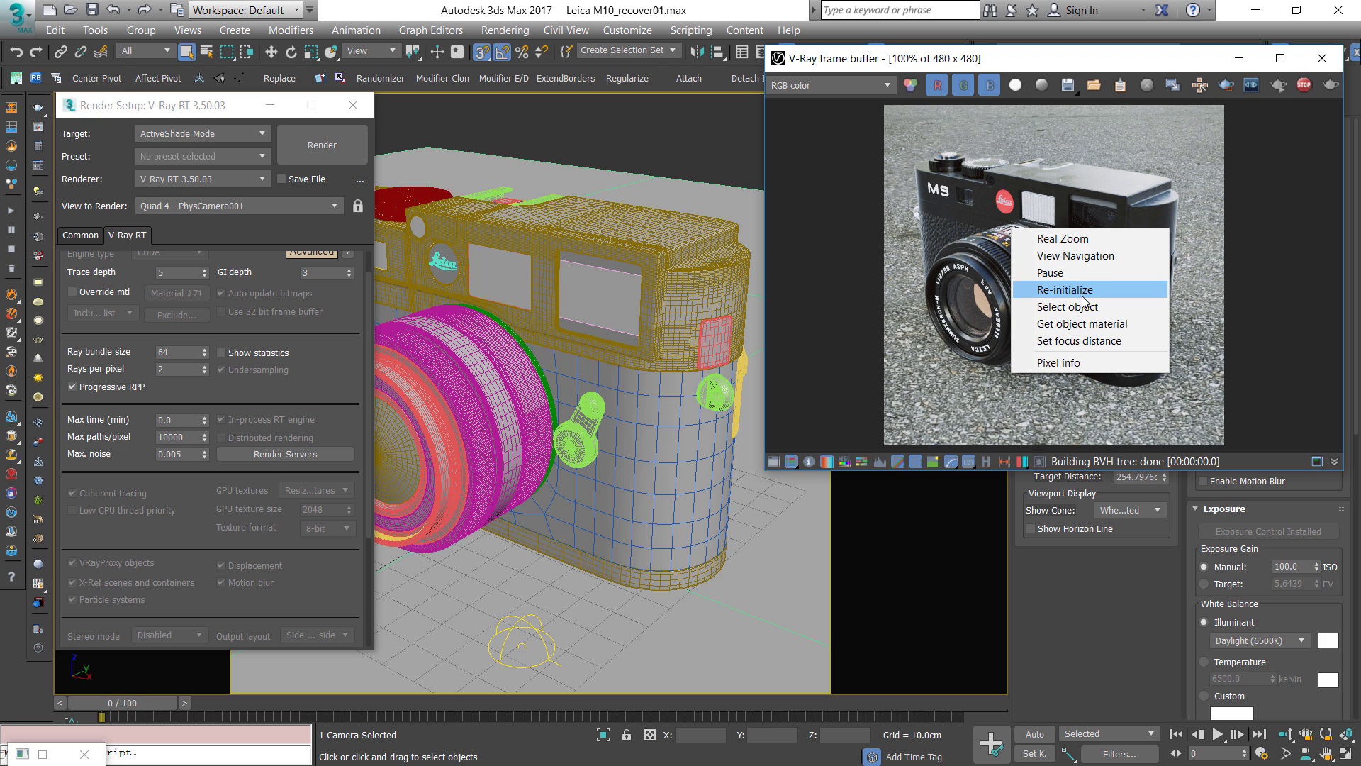
Review the V-Ray RT settings in Render Setup for the camera scene and close the window
{"action": "left_click", "coordinate": [975, 117]}
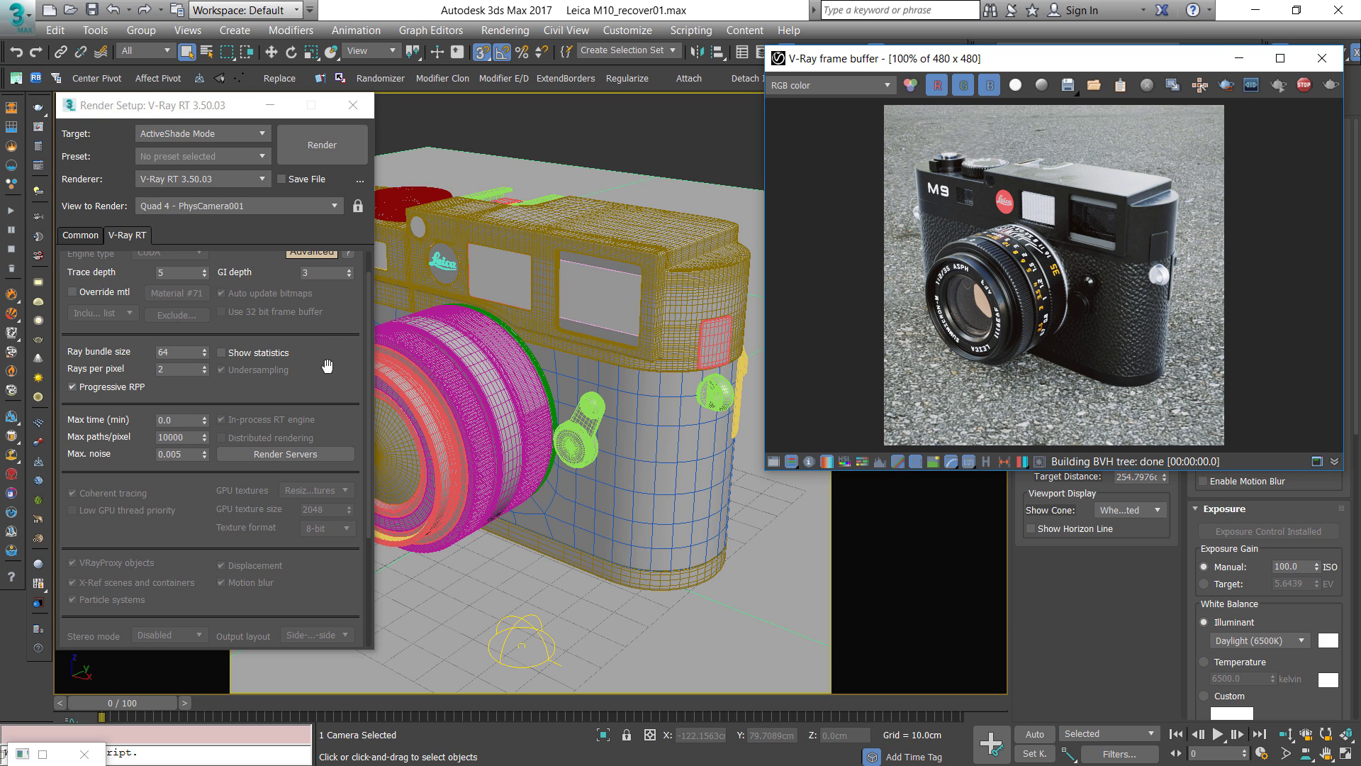
{"action": "left_click_drag", "start_coordinate": [323, 374], "coordinate": [323, 462]}
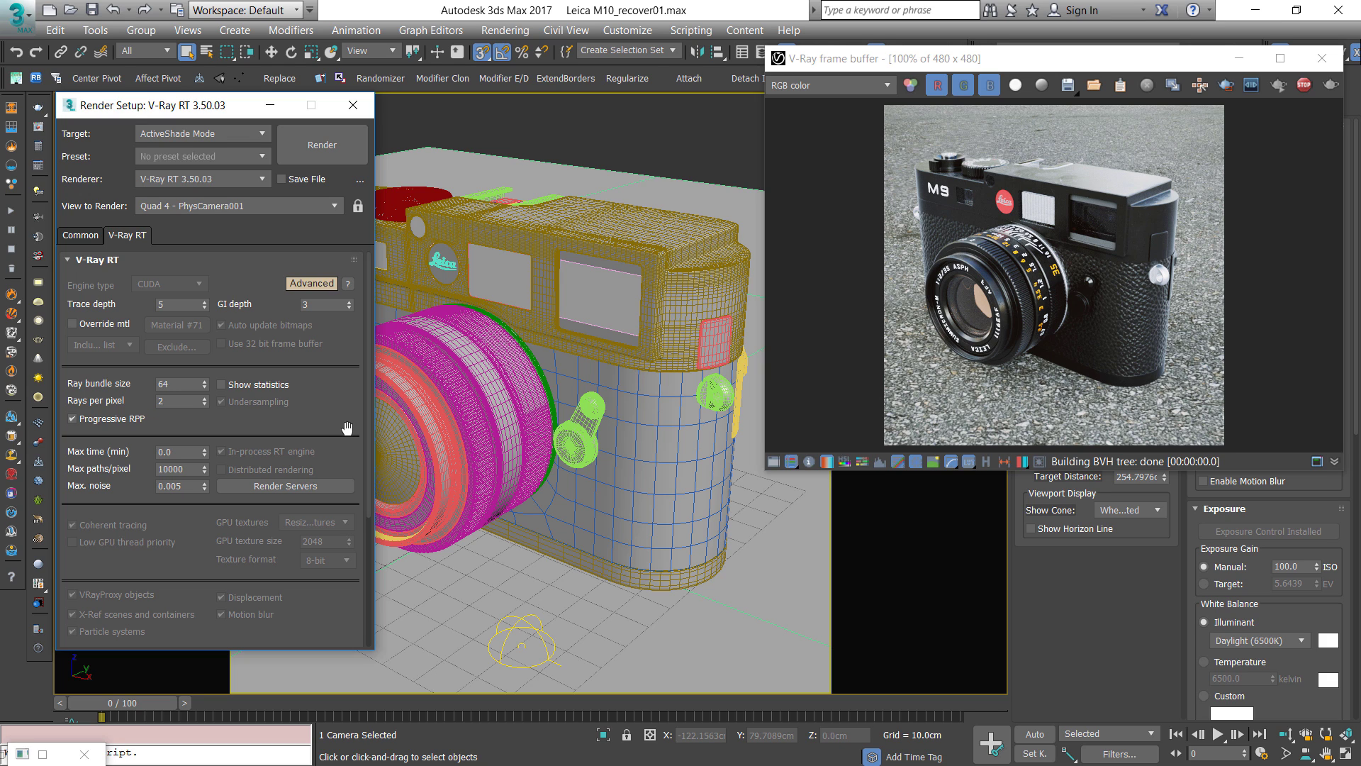
{"action": "scroll", "coordinate": [344, 425], "scroll_direction": "down", "scroll_amount": 5}
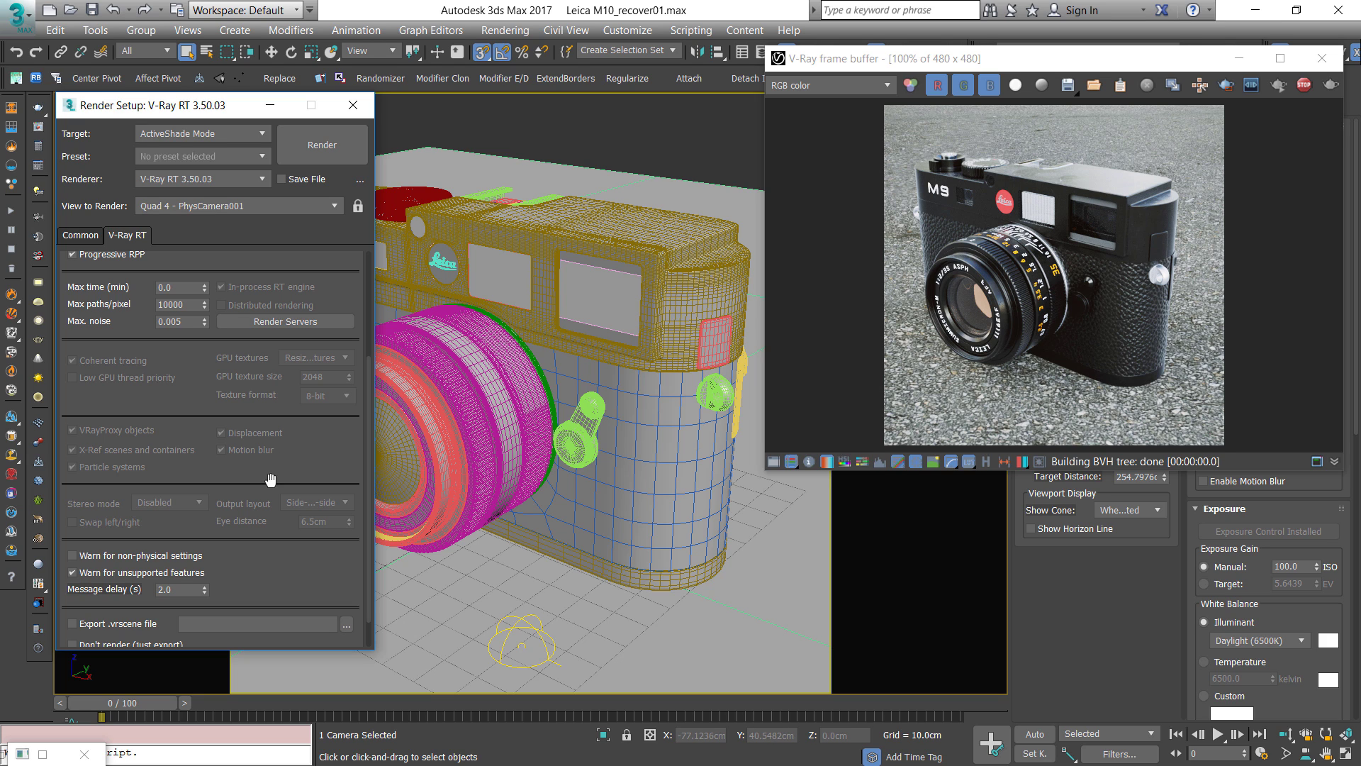
{"action": "scroll", "coordinate": [206, 333], "scroll_direction": "down", "scroll_amount": 1}
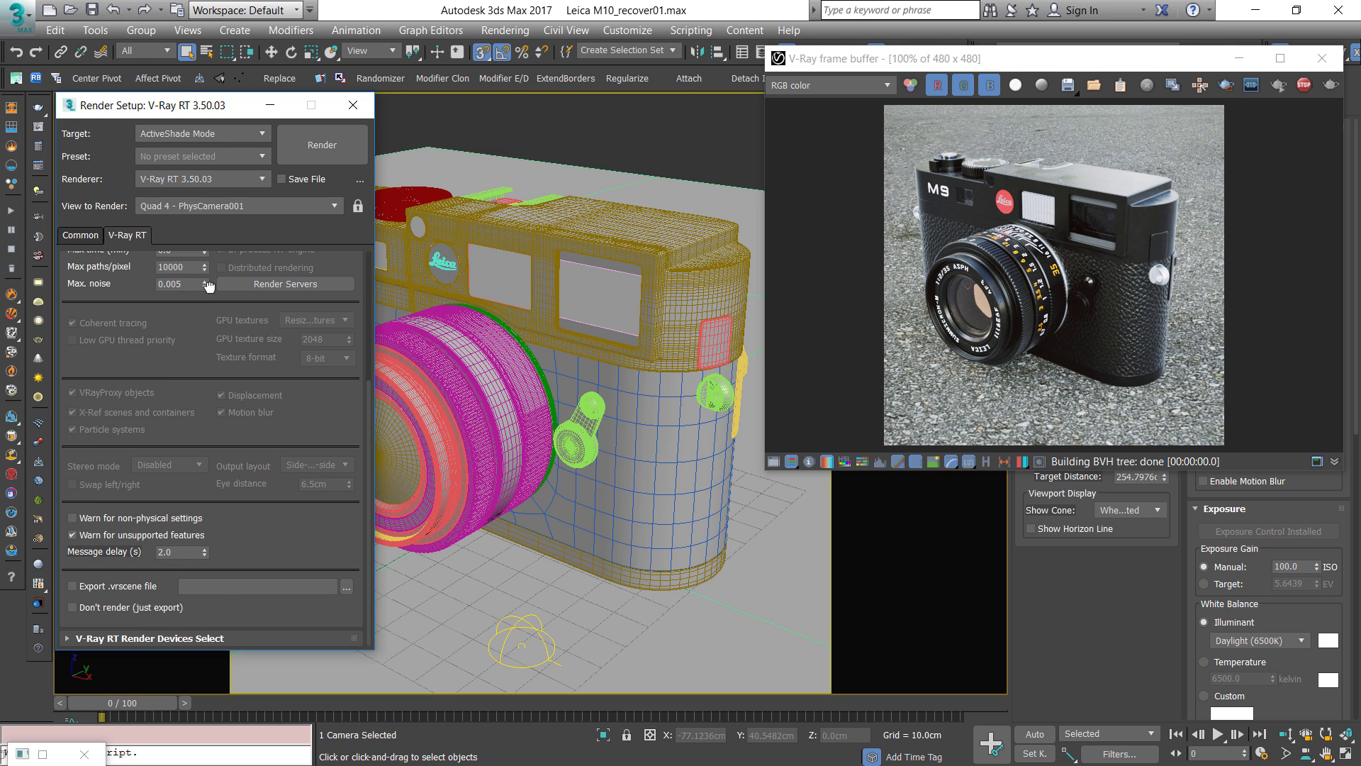
{"action": "left_click_drag", "start_coordinate": [207, 285], "coordinate": [189, 525]}
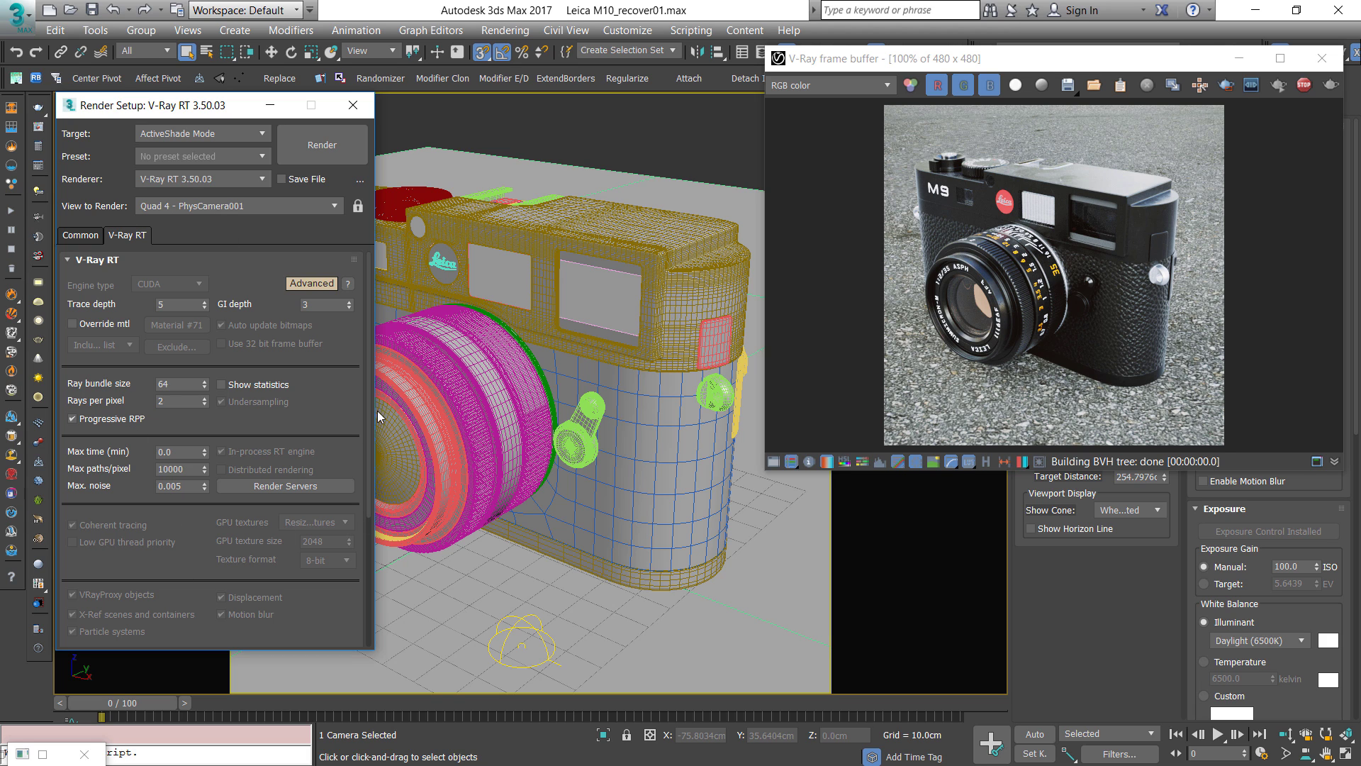
{"action": "left_click_drag", "start_coordinate": [336, 380], "coordinate": [320, 506]}
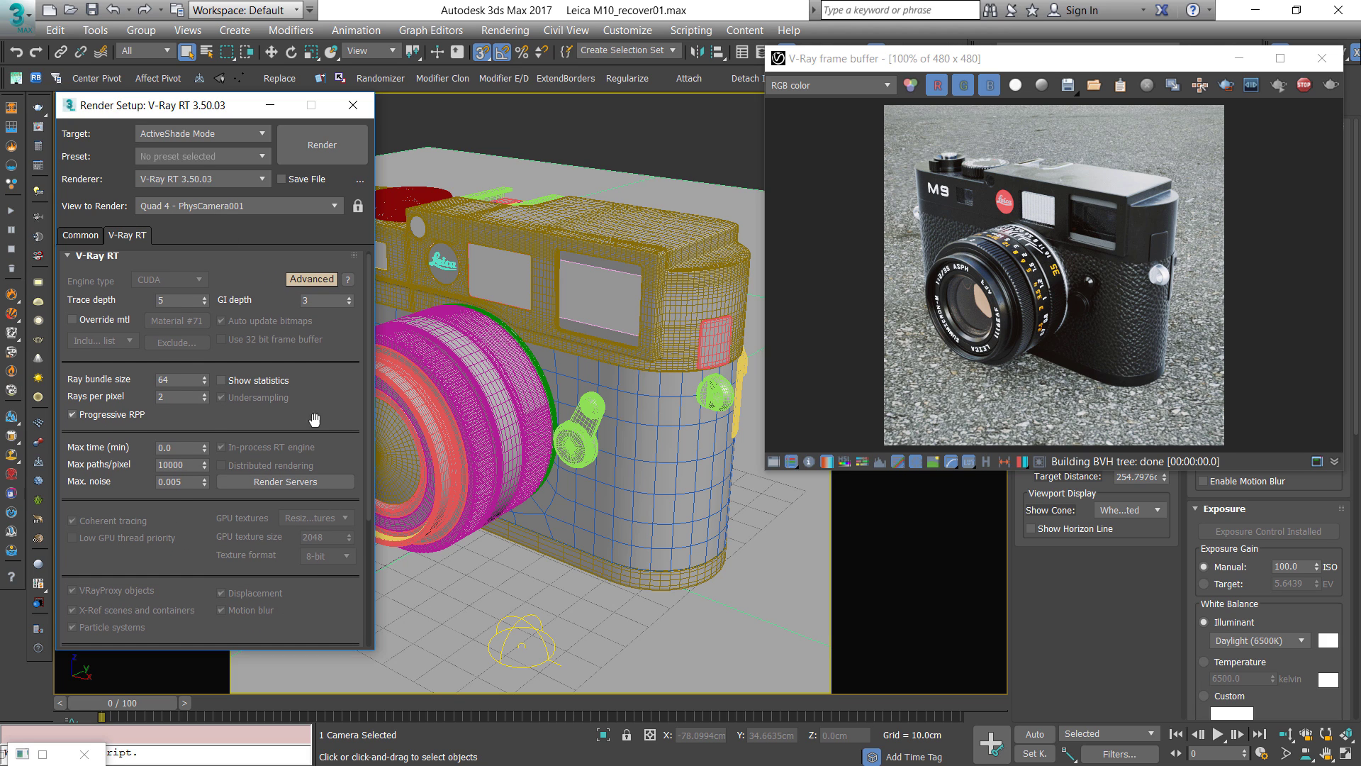
{"action": "left_click", "coordinate": [356, 108]}
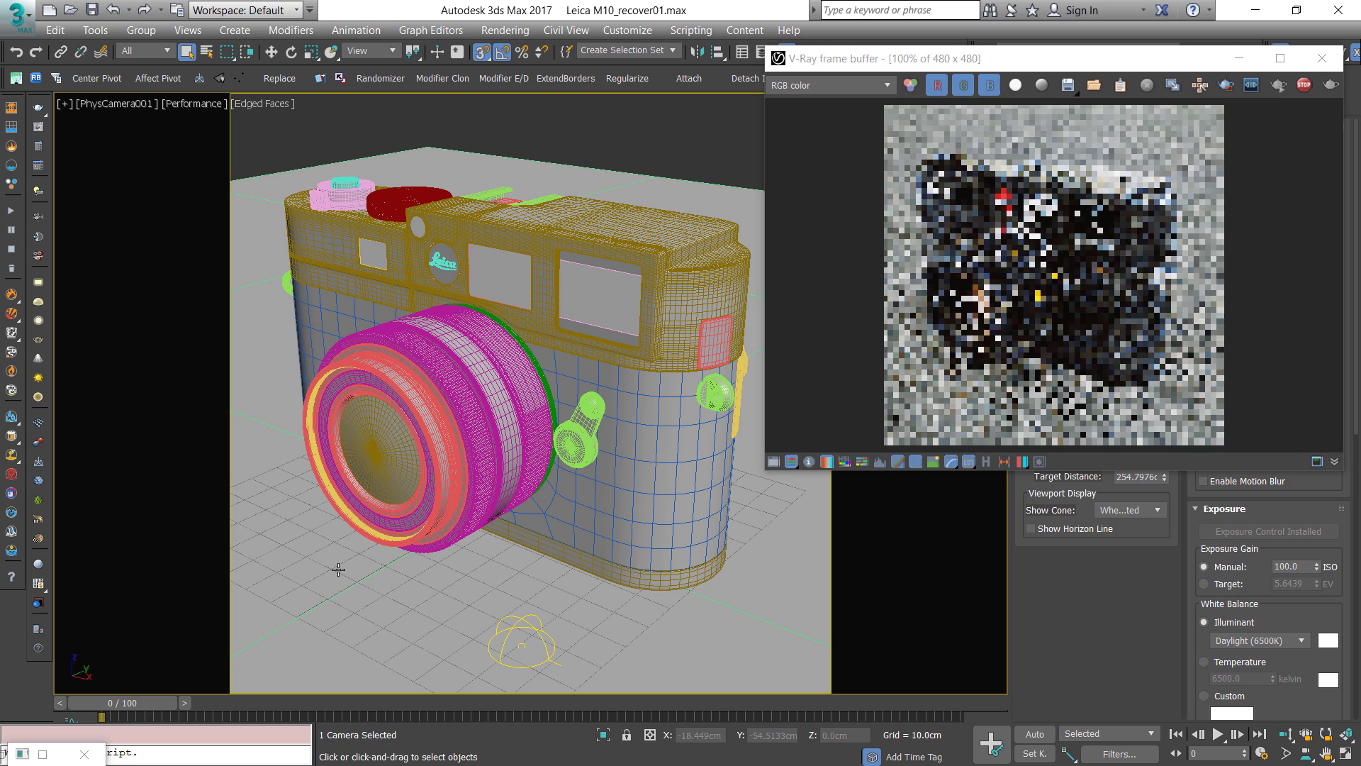
Select the ground plane under the camera model and open its V-Ray object properties
{"action": "left_click", "coordinate": [339, 564]}
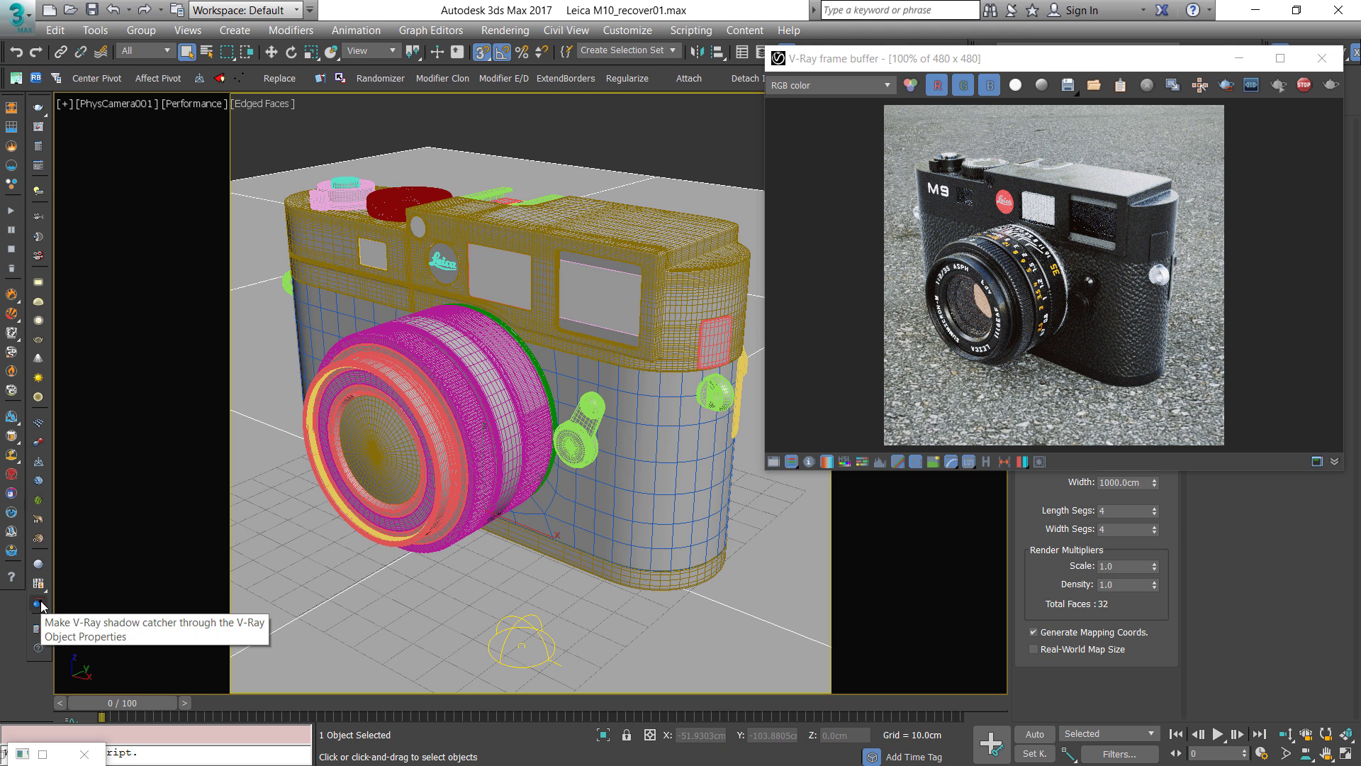
{"action": "right_click", "coordinate": [317, 369]}
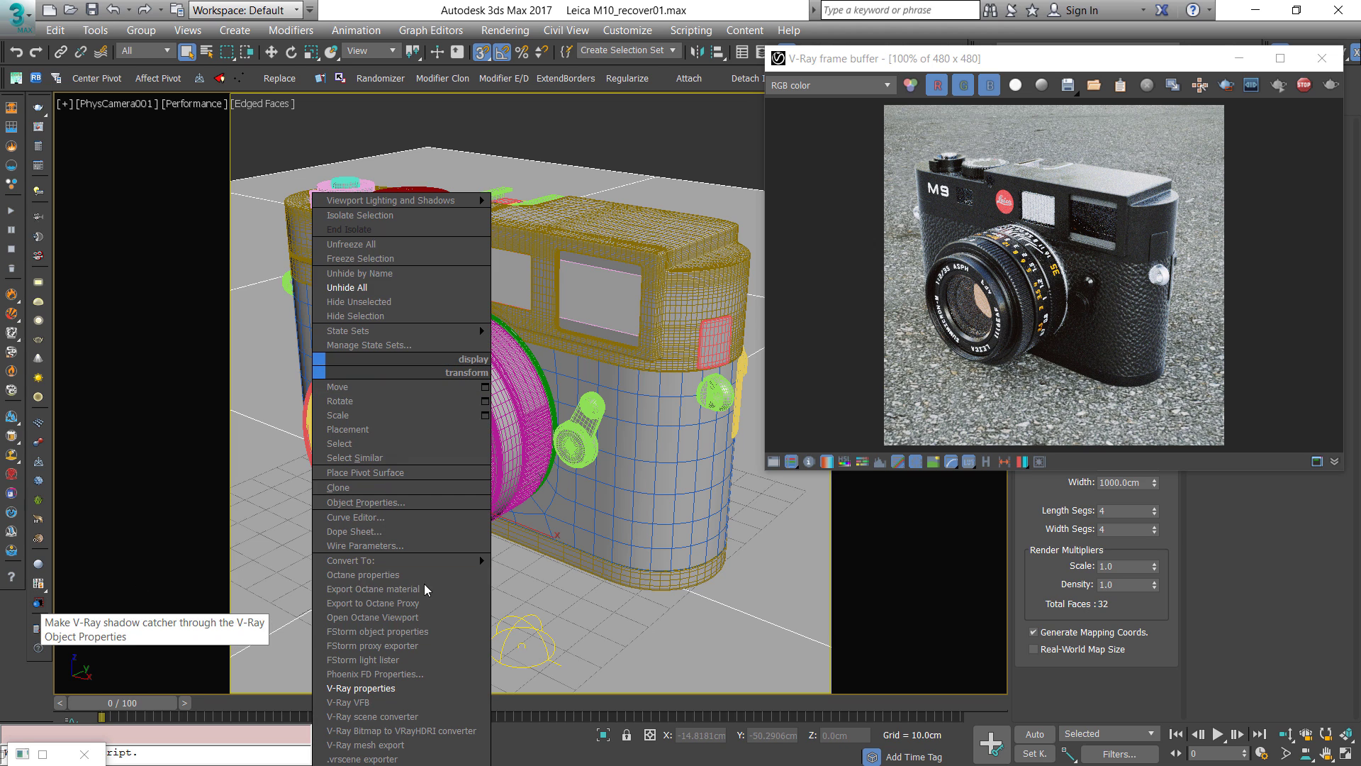
{"action": "left_click", "coordinate": [387, 689]}
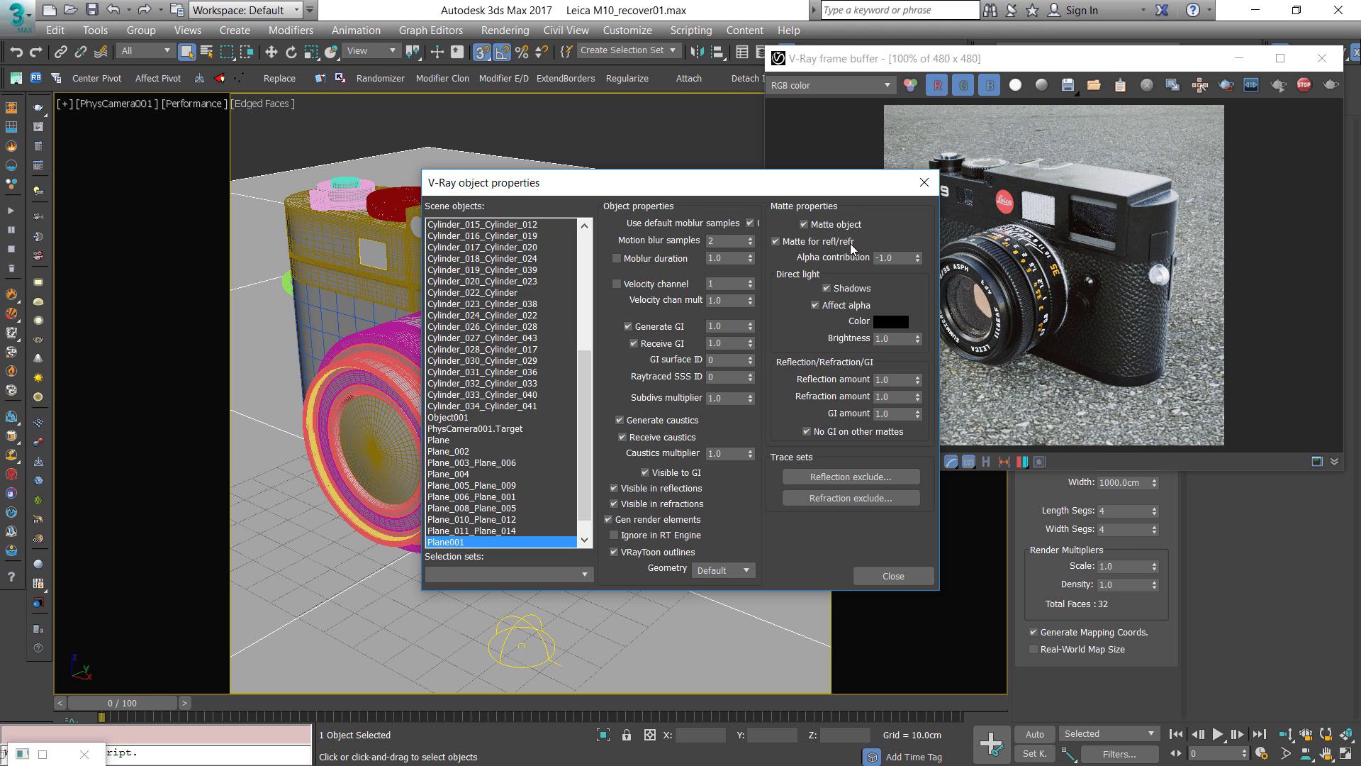
Close the ground plane's V-Ray object properties, check the ground projection settings of the VRayHDRI Map #1, and close the material editor
{"action": "left_click", "coordinate": [924, 182]}
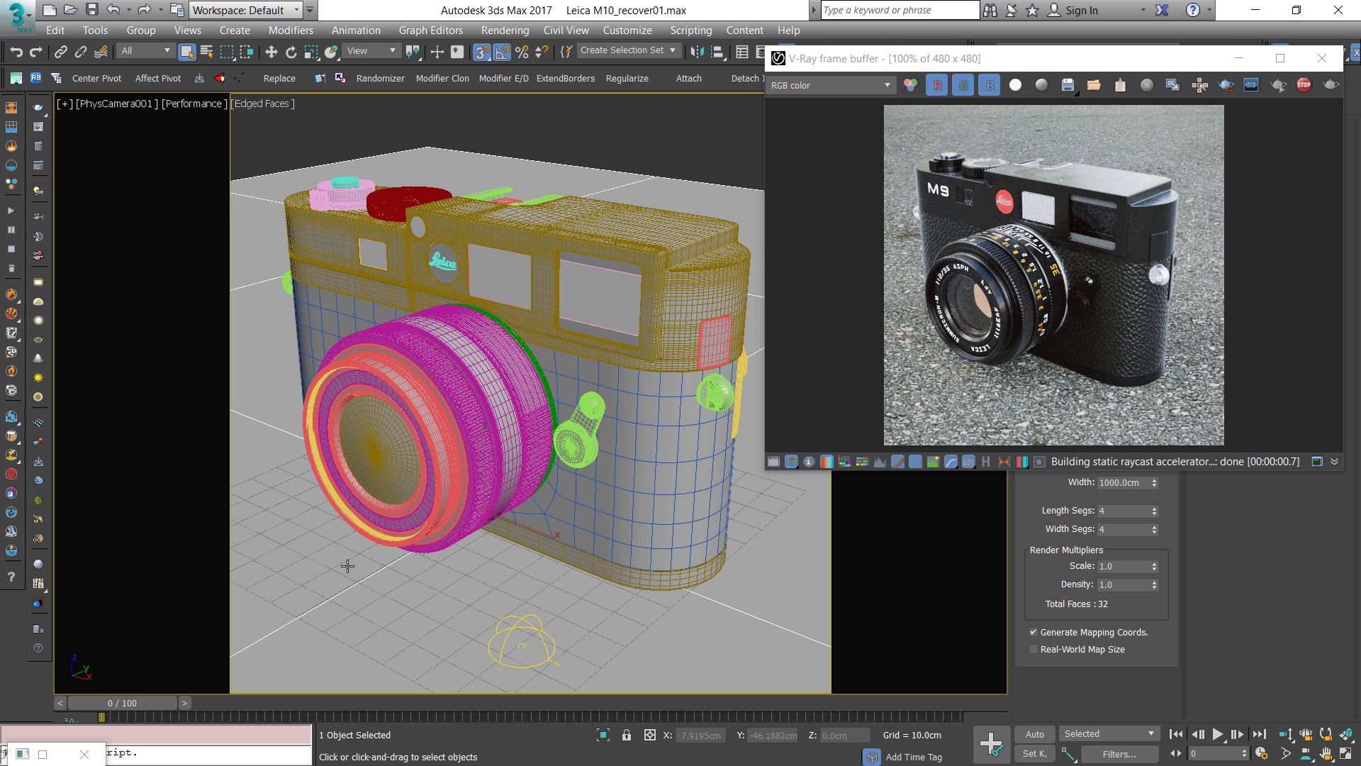
{"action": "key", "text": "m"}
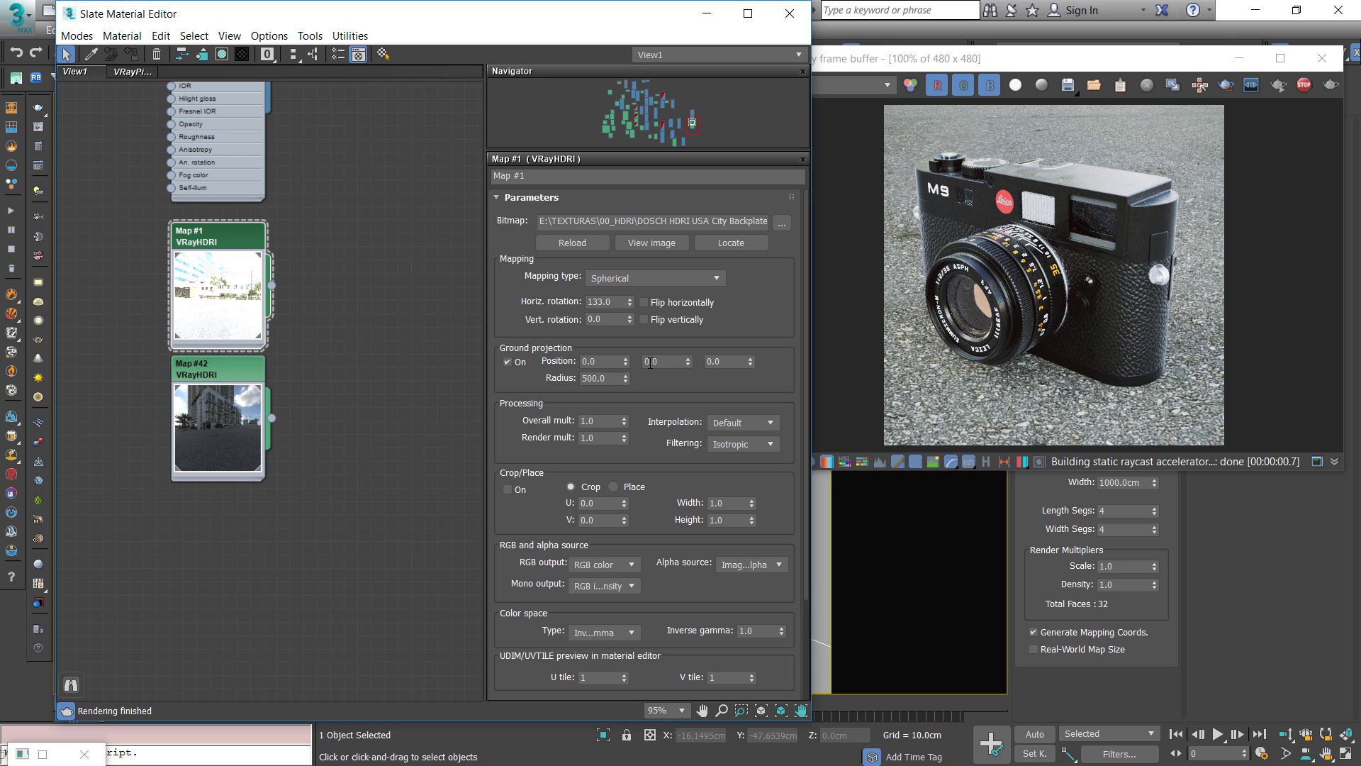
{"action": "left_click_drag", "start_coordinate": [611, 378], "coordinate": [547, 379]}
{"action": "left_click", "coordinate": [816, 346]}
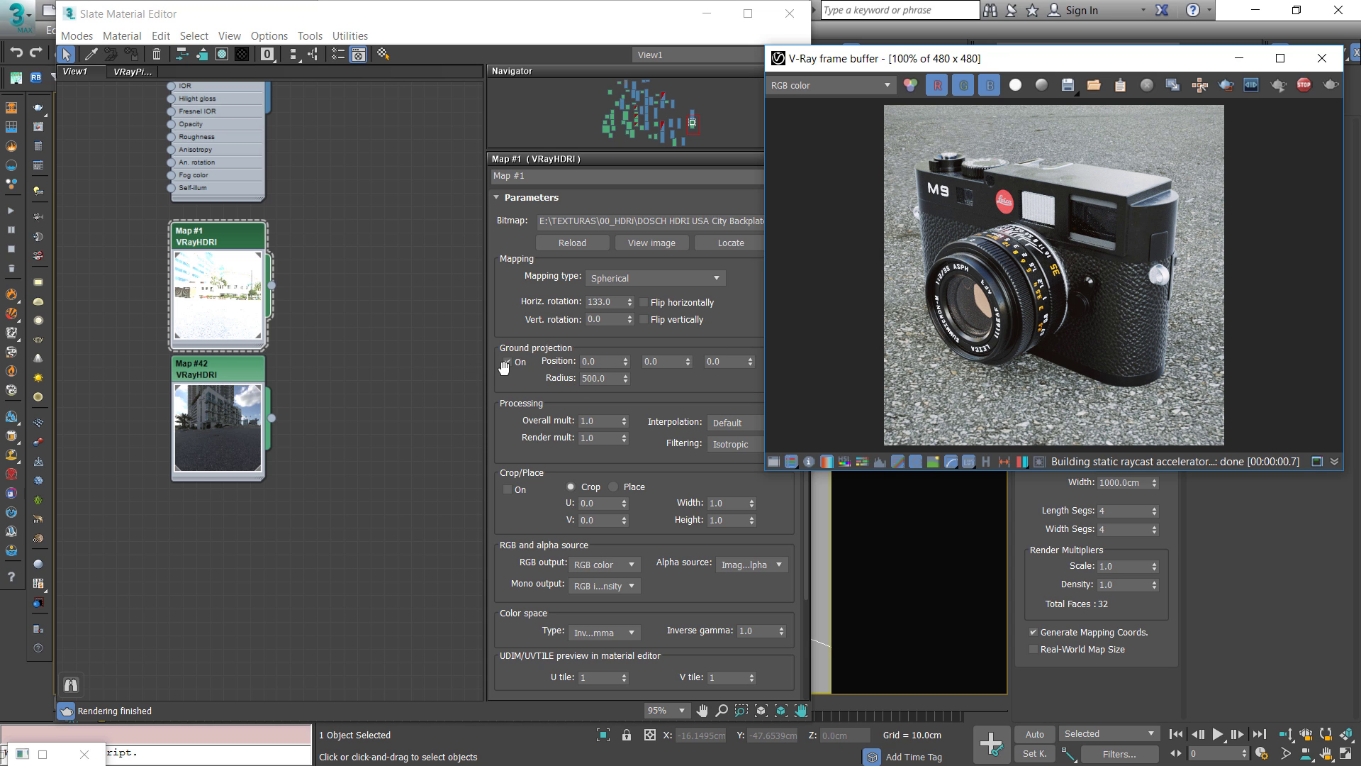
{"action": "left_click", "coordinate": [789, 14]}
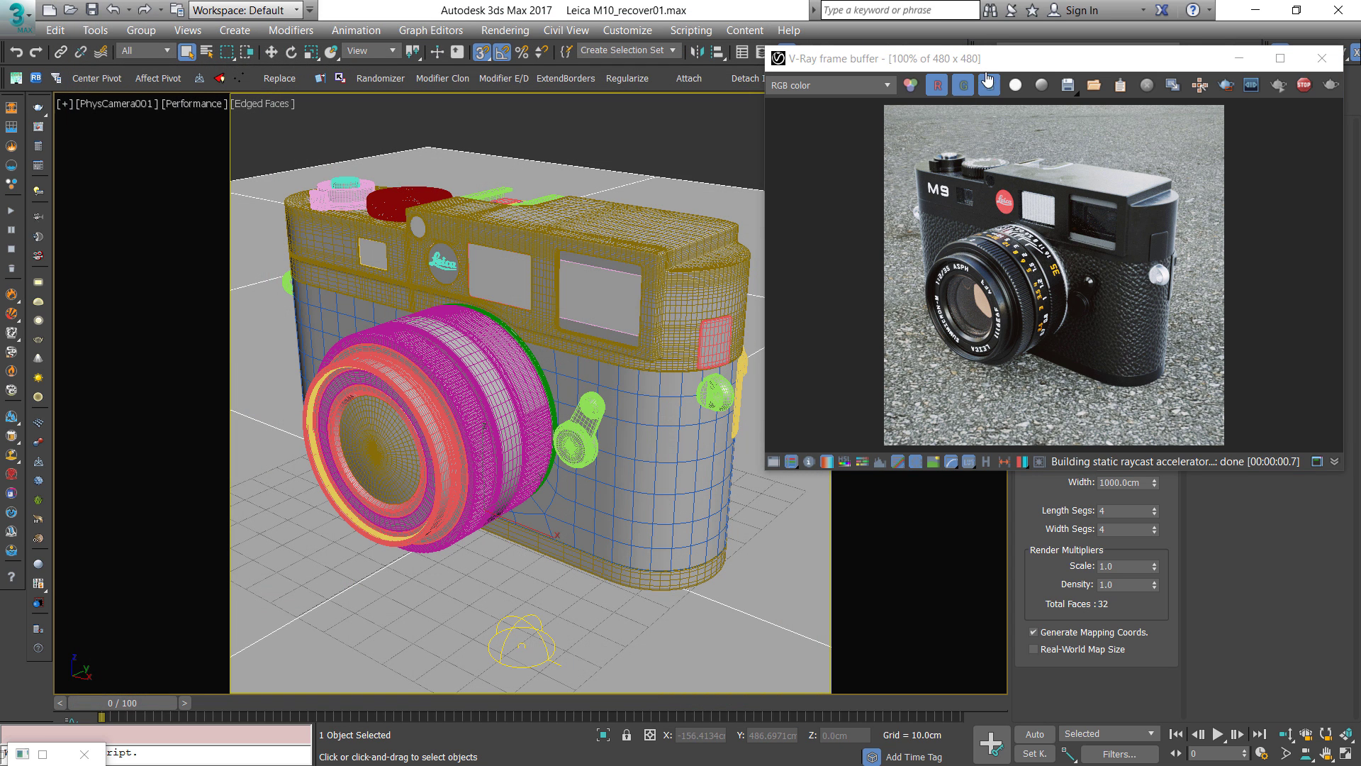
Turn on View Navigation in the V-Ray frame buffer and orbit the camera model by navigating directly in the interactive render
{"action": "left_click_drag", "start_coordinate": [1038, 67], "coordinate": [1102, 46]}
{"action": "right_click", "coordinate": [1053, 198]}
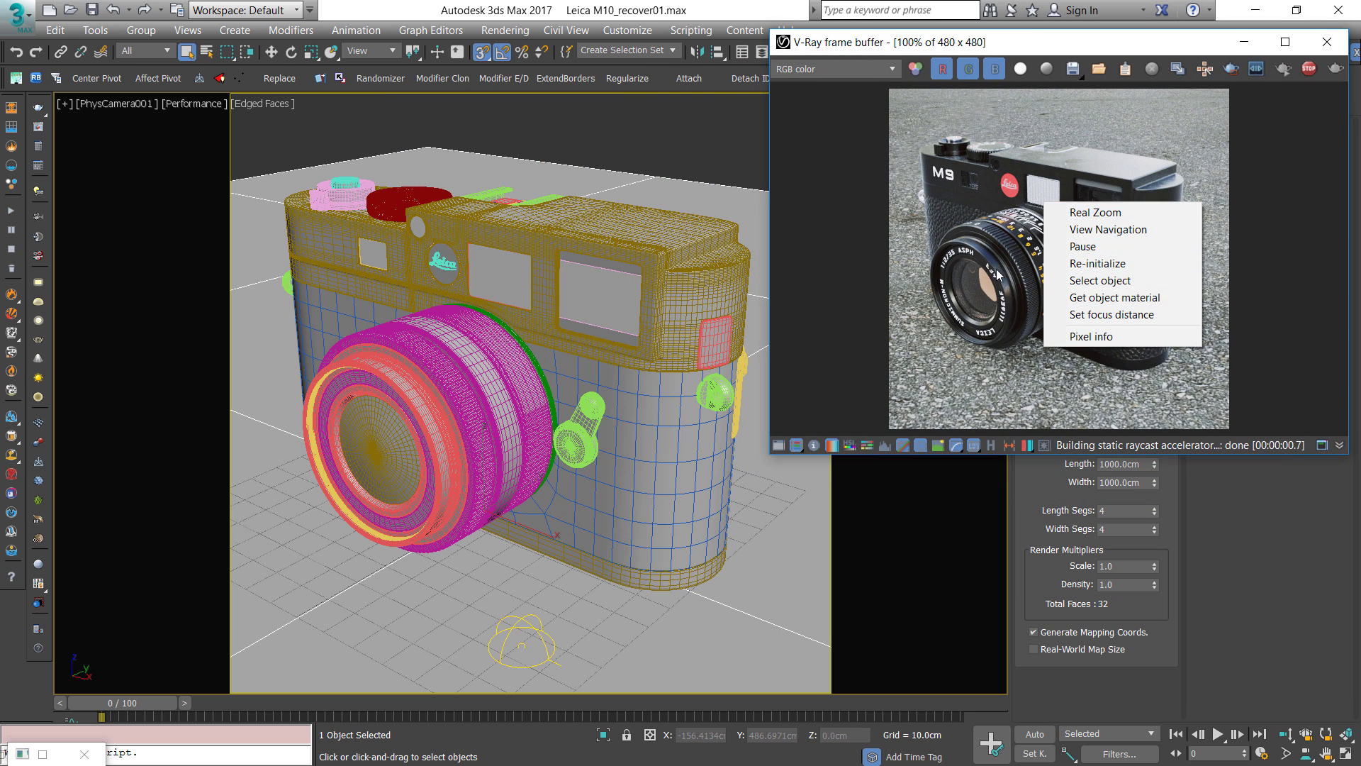
{"action": "left_click", "coordinate": [1109, 229]}
{"action": "left_click_drag", "start_coordinate": [1106, 226], "coordinate": [1198, 241]}
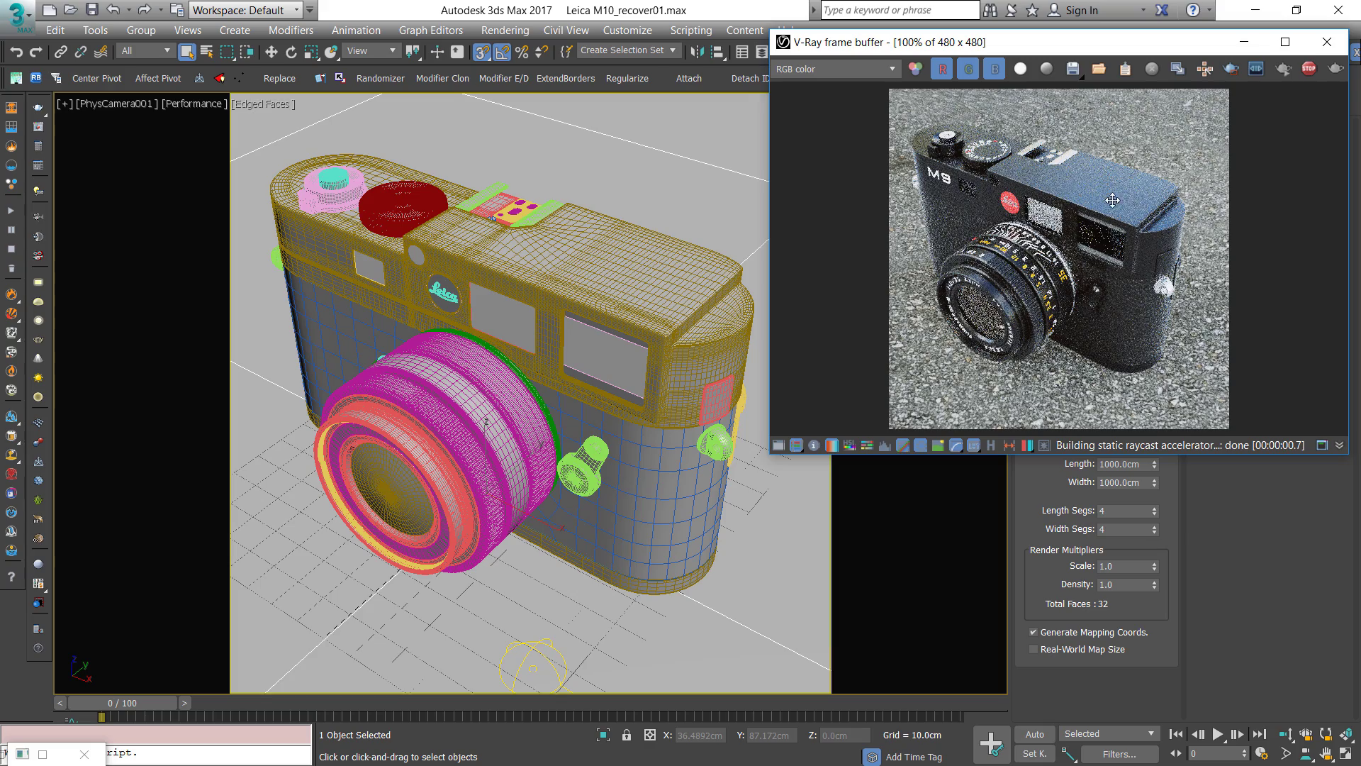
{"action": "left_click_drag", "start_coordinate": [1147, 215], "coordinate": [1092, 205]}
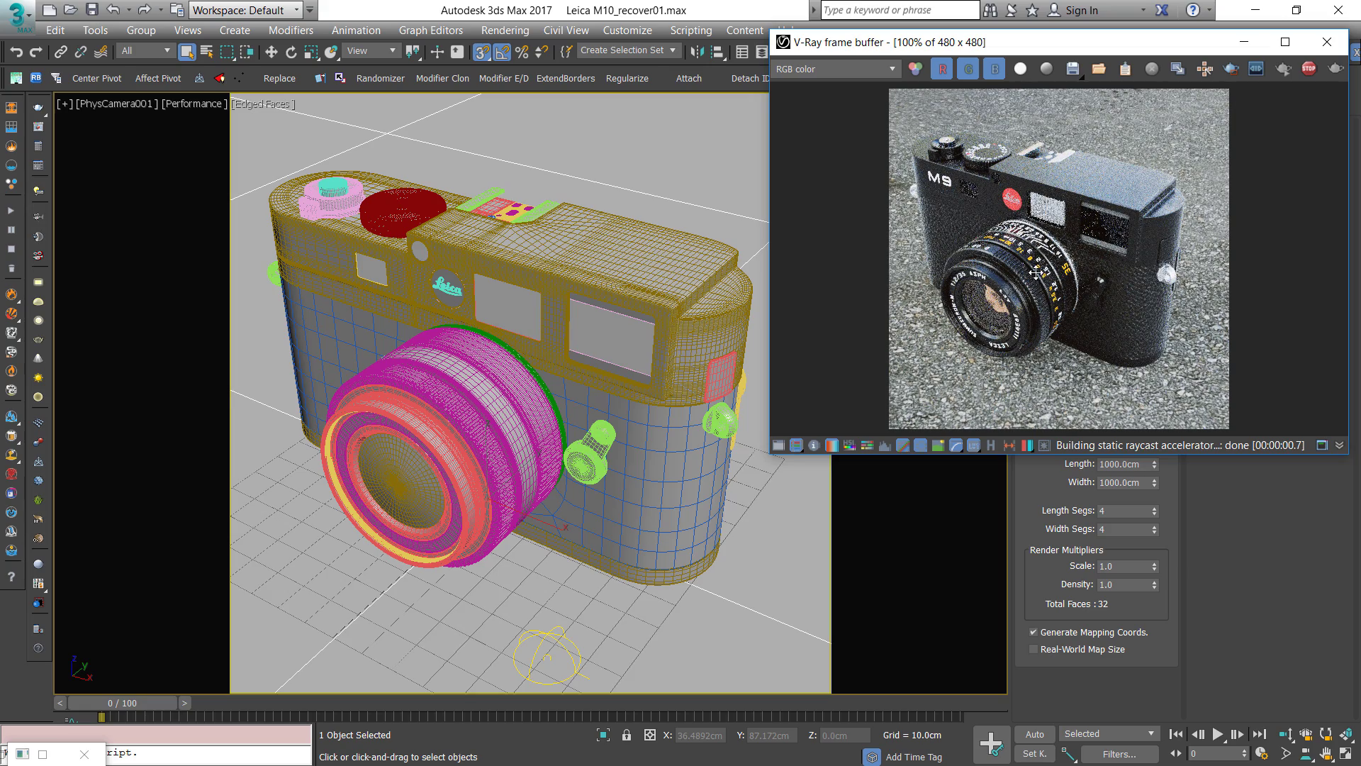
{"action": "left_click_drag", "start_coordinate": [1036, 272], "coordinate": [1072, 237]}
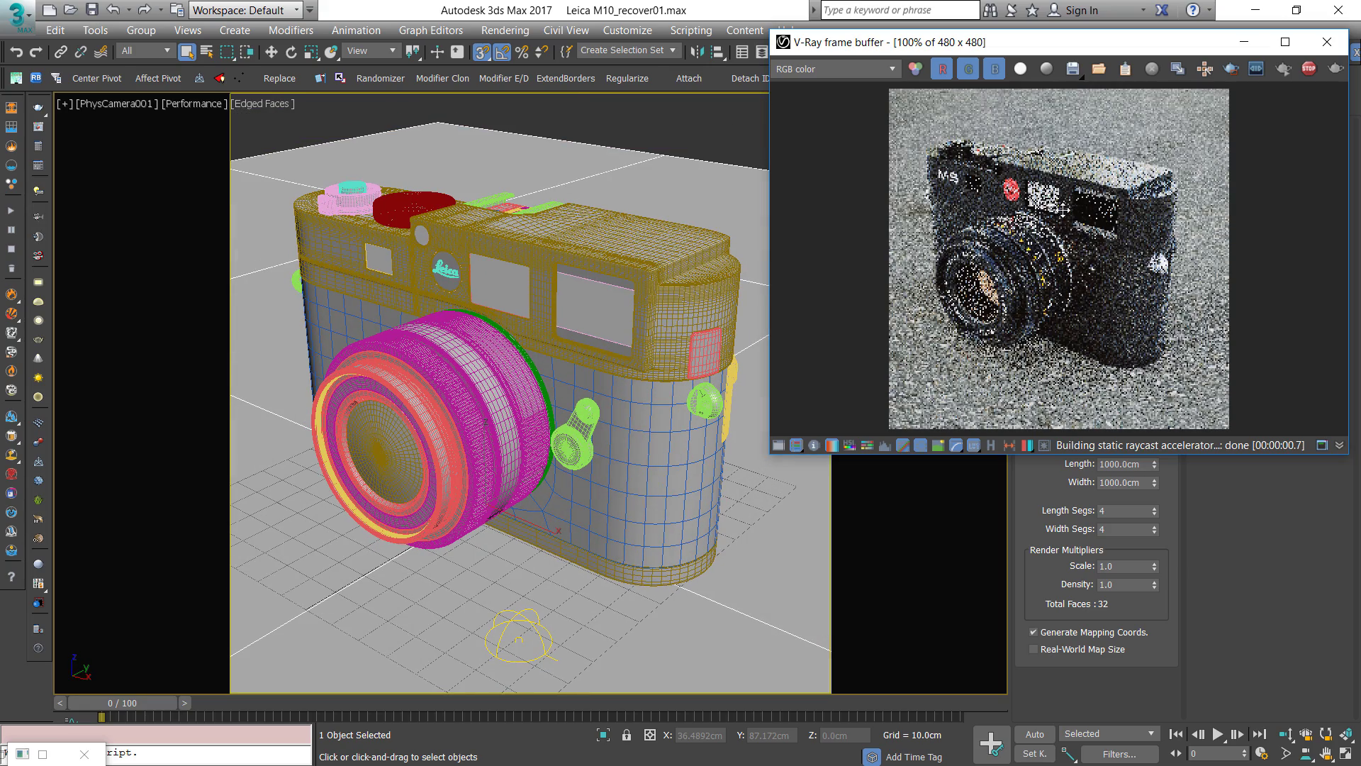
Toggle View Navigation and magnify the rendered image up to 800%, returning the frame buffer to 100%
{"action": "right_click", "coordinate": [1060, 168]}
{"action": "left_click", "coordinate": [1084, 189]}
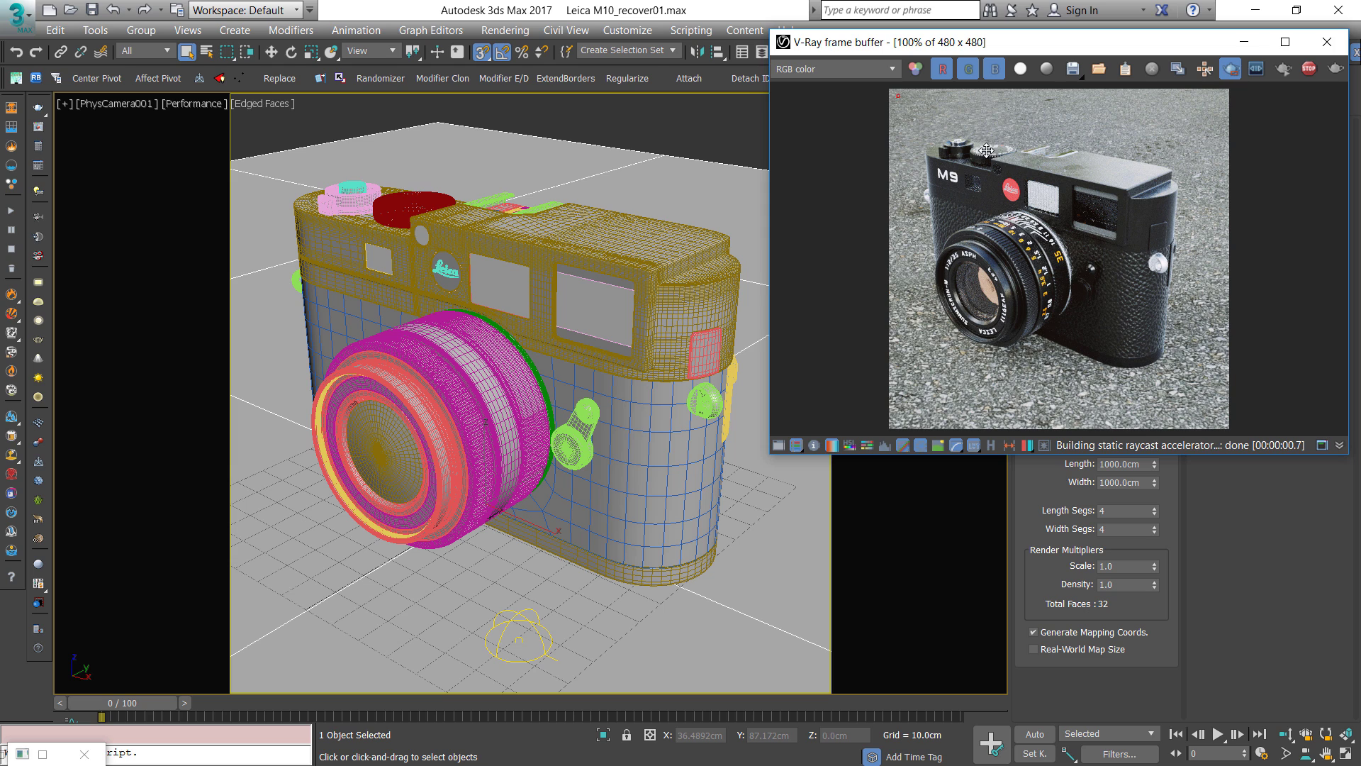
{"action": "right_click", "coordinate": [1027, 166]}
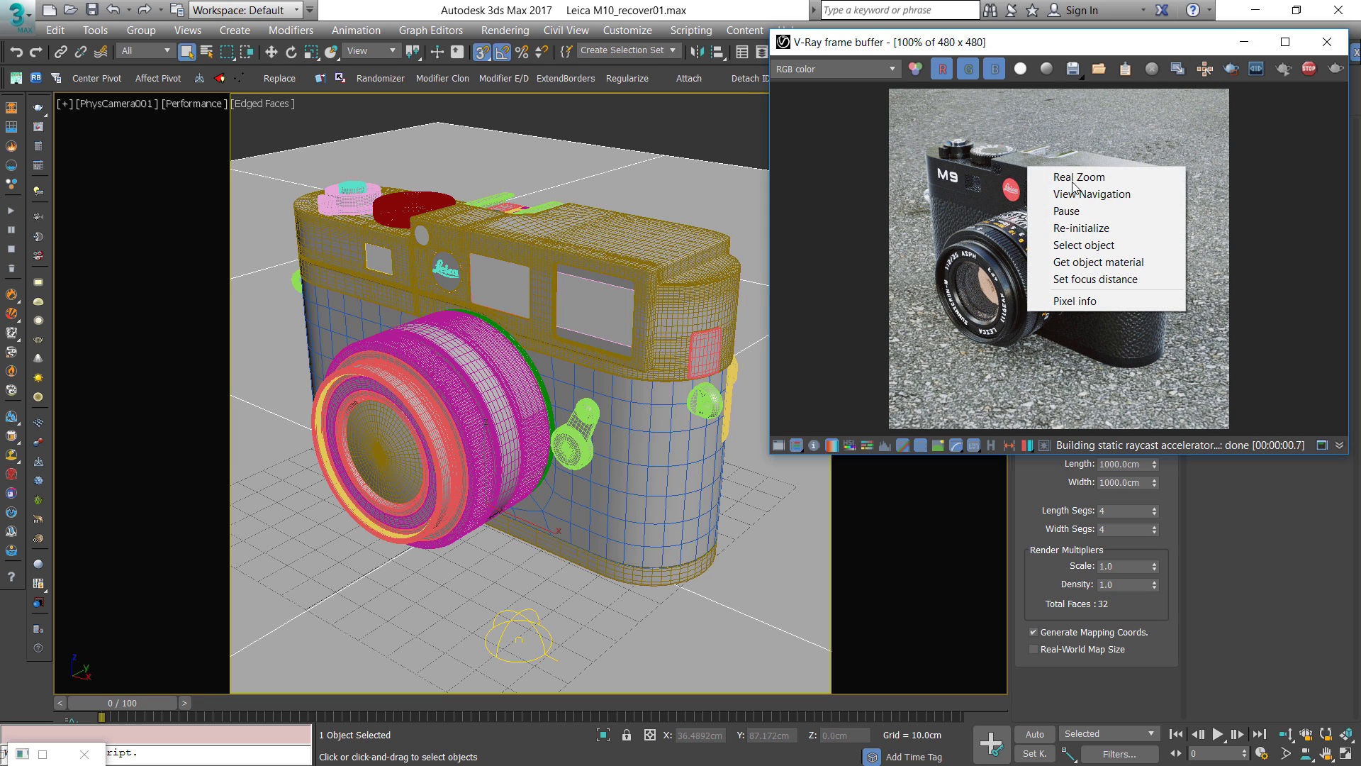
{"action": "left_click", "coordinate": [1074, 192]}
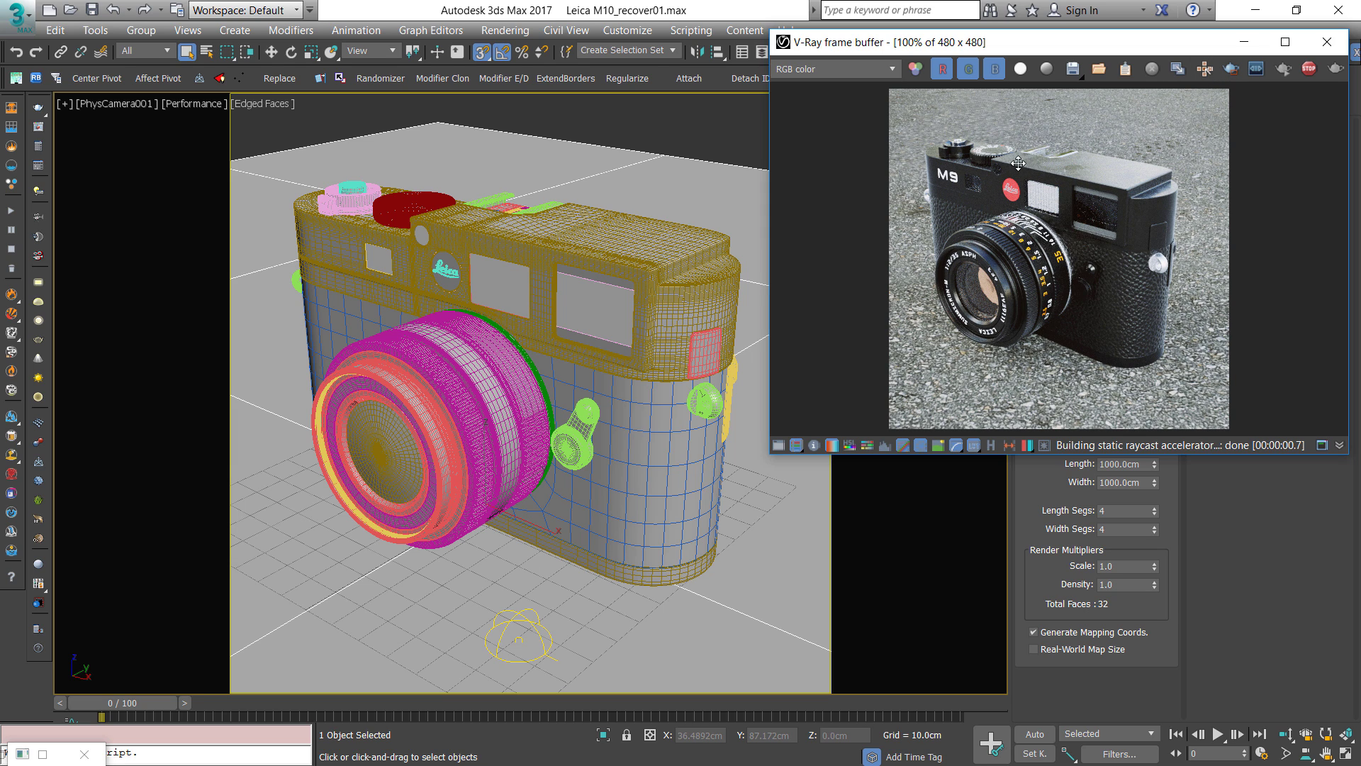
{"action": "scroll", "coordinate": [988, 138], "scroll_direction": "up", "scroll_amount": 4}
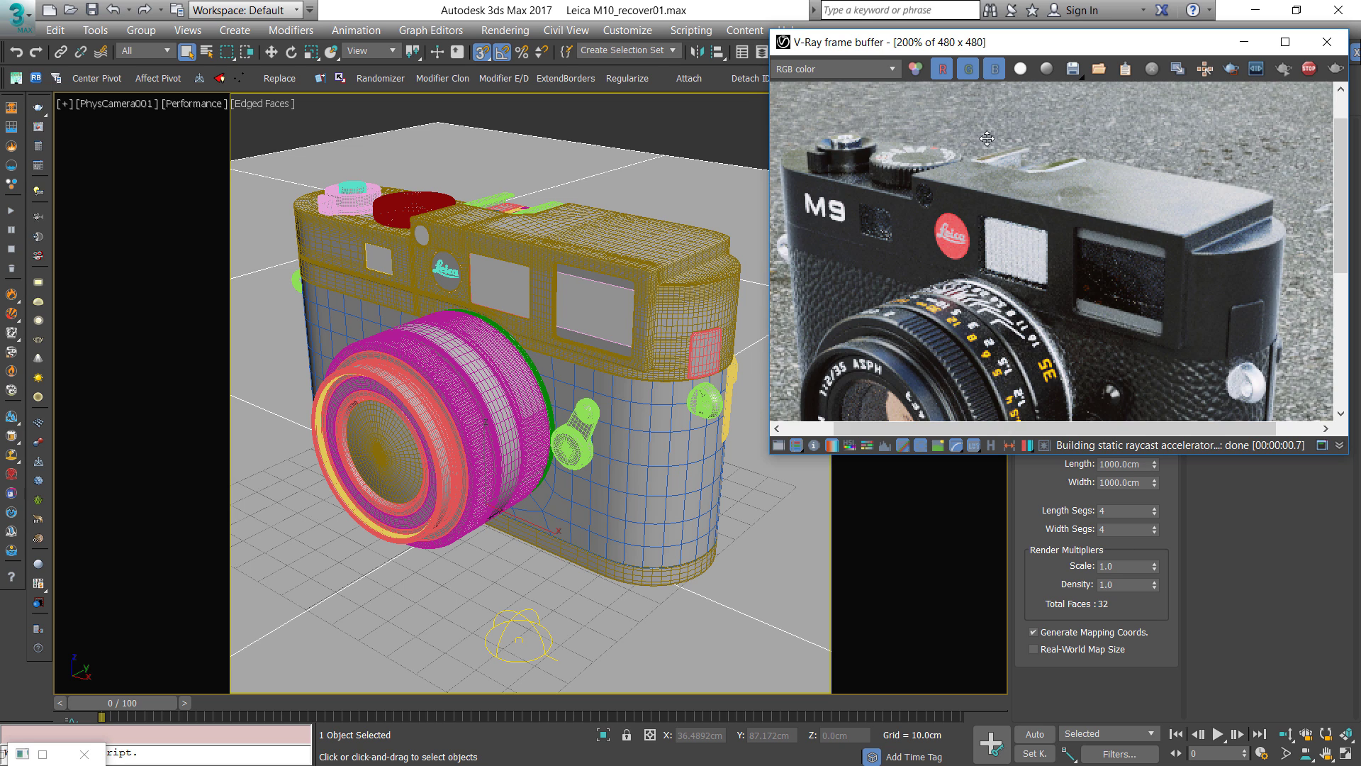
{"action": "scroll", "coordinate": [975, 307], "scroll_direction": "down", "scroll_amount": 1}
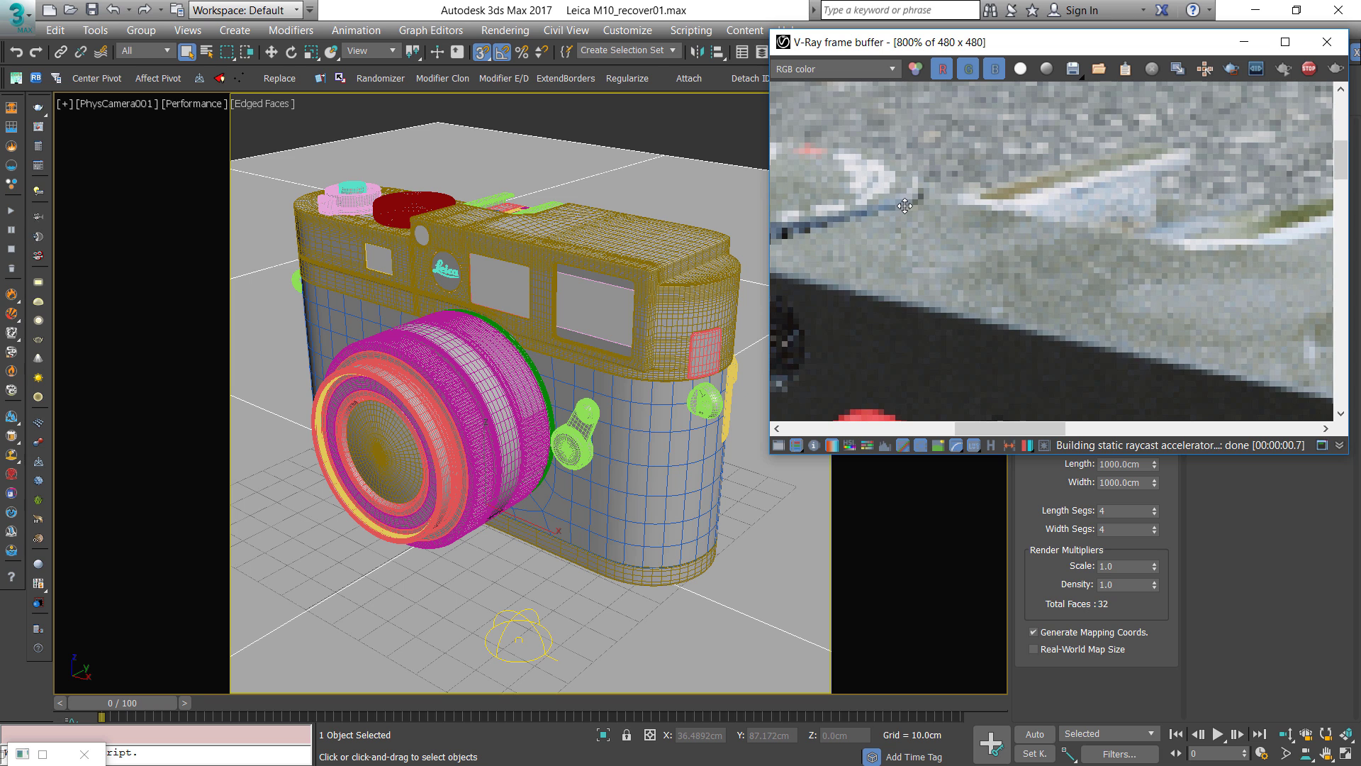
{"action": "scroll", "coordinate": [912, 212], "scroll_direction": "down", "scroll_amount": 2}
{"action": "scroll", "coordinate": [912, 212], "scroll_direction": "down", "scroll_amount": 1}
Enable Real Zoom to examine re-rendered close-ups of the dials on top of the camera, and switch Real Zoom off
{"action": "right_click", "coordinate": [991, 204]}
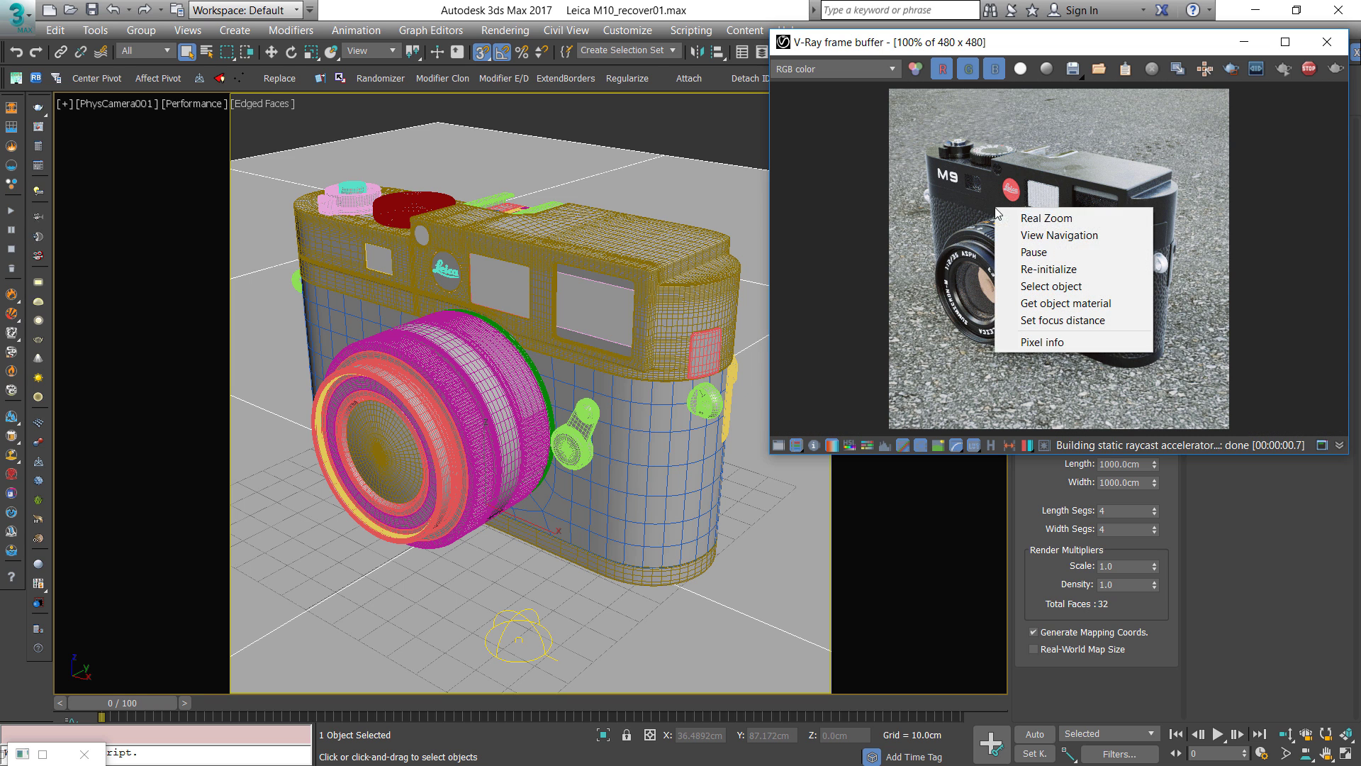
{"action": "left_click", "coordinate": [1053, 220]}
{"action": "scroll", "coordinate": [1022, 178], "scroll_direction": "up", "scroll_amount": 3}
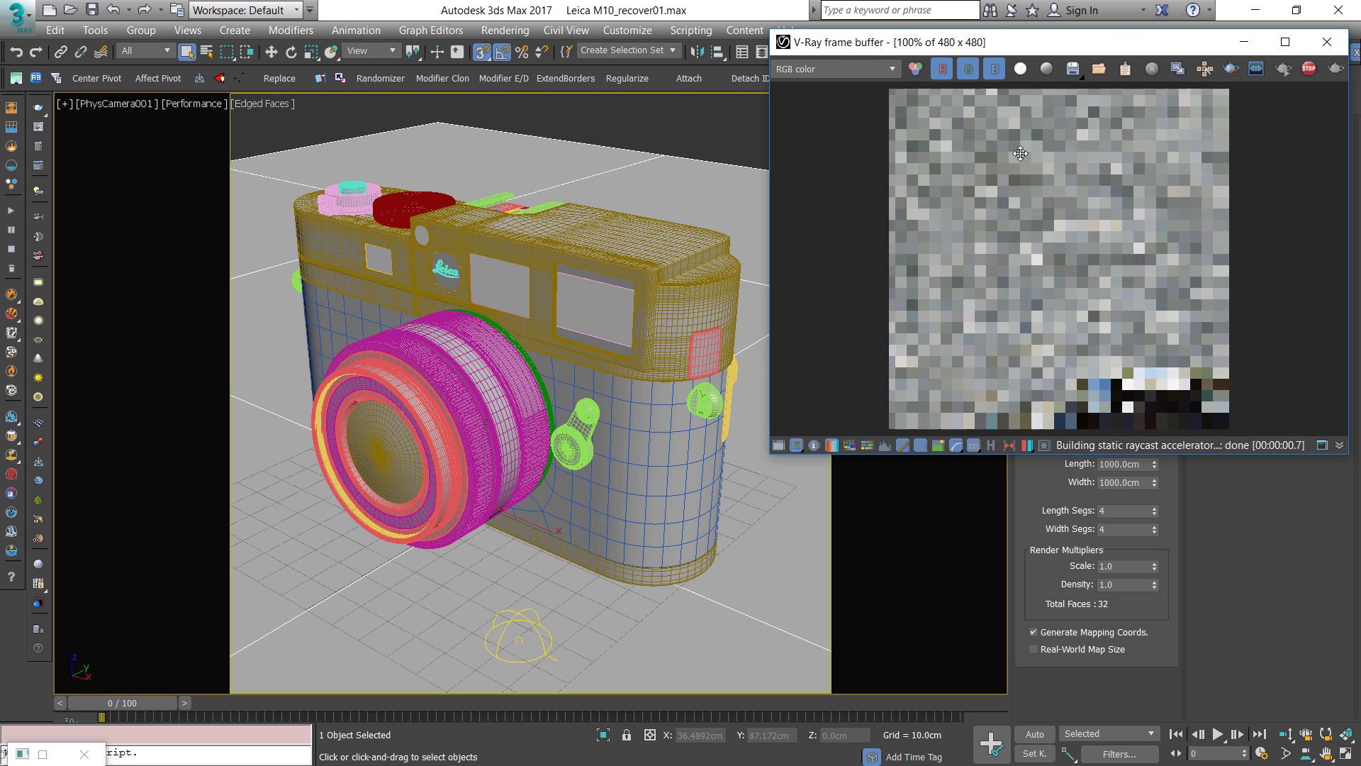
{"action": "middle_click_drag", "start_coordinate": [938, 412], "coordinate": [1035, 351]}
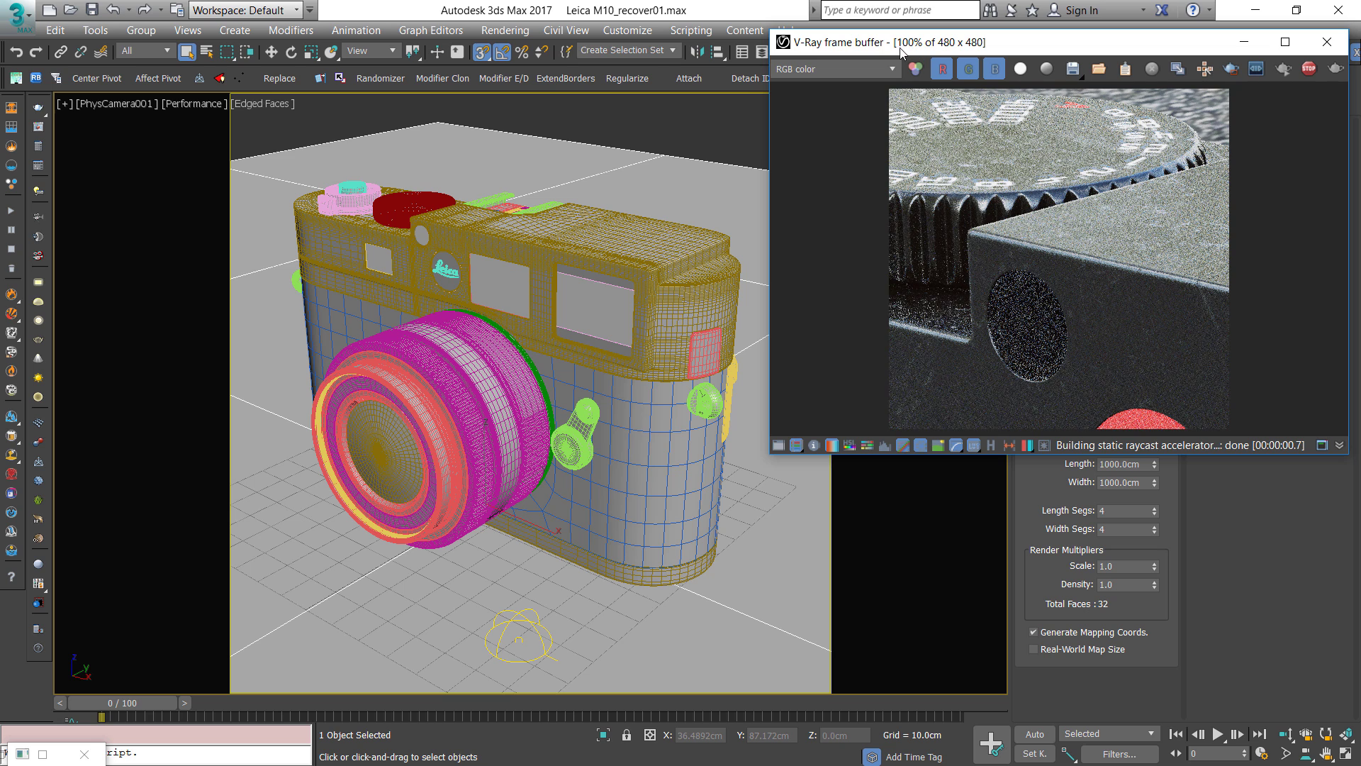
{"action": "scroll", "coordinate": [1137, 287], "scroll_direction": "down", "scroll_amount": 1}
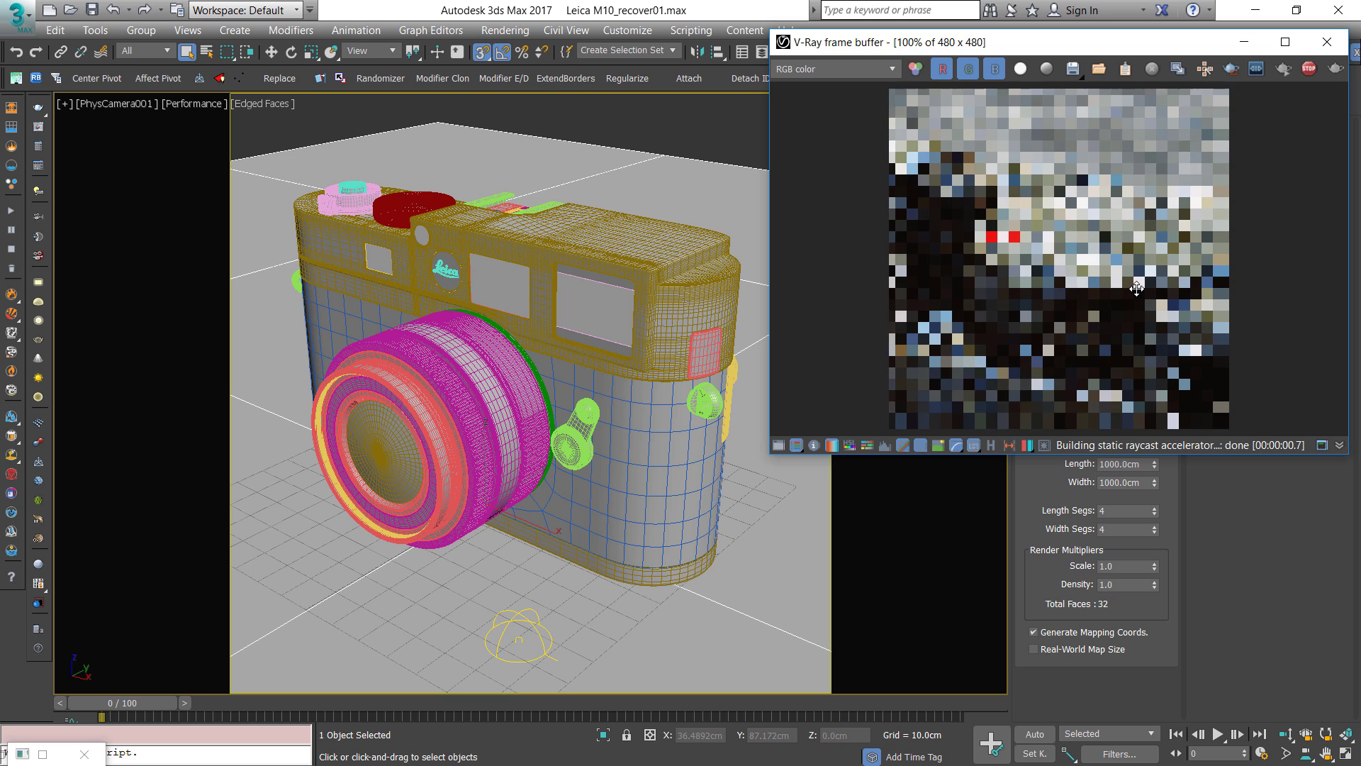
{"action": "scroll", "coordinate": [1136, 283], "scroll_direction": "down", "scroll_amount": 1}
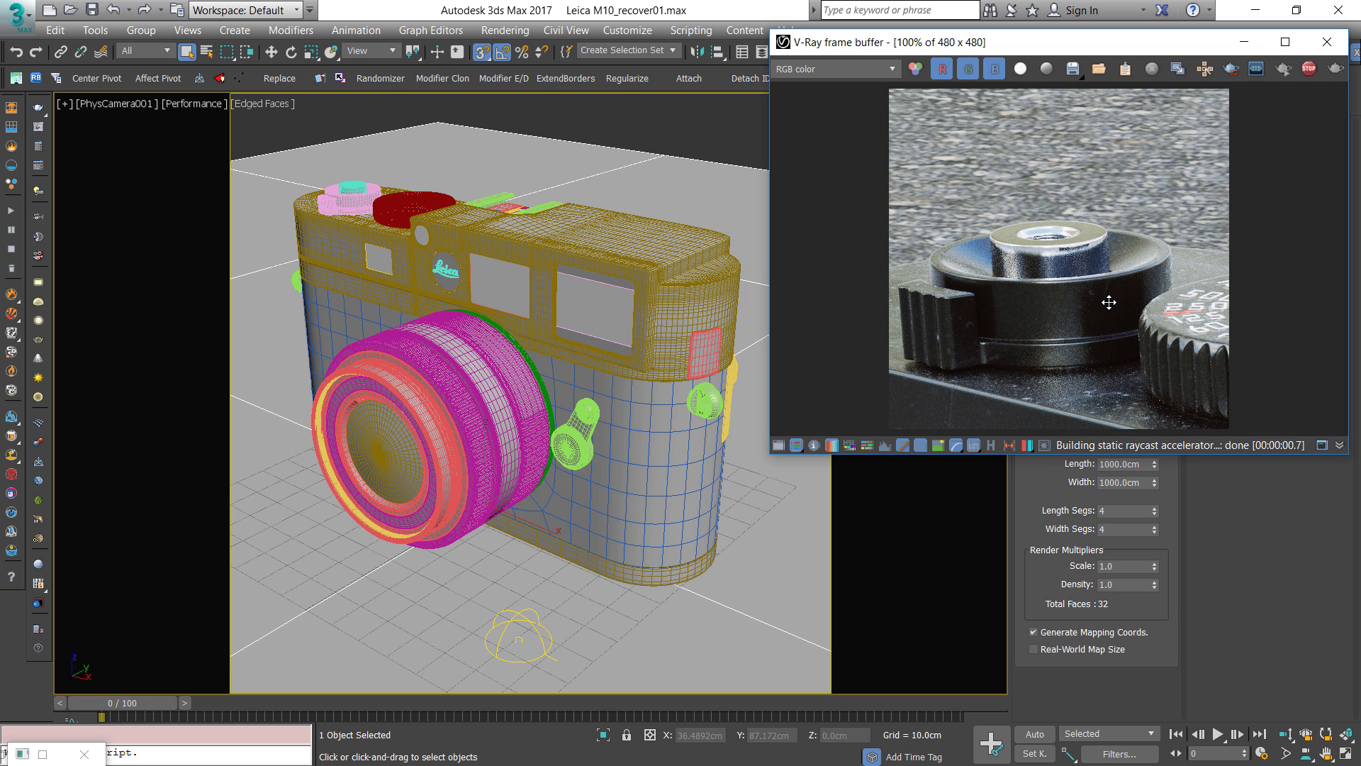
{"action": "right_click", "coordinate": [1036, 192]}
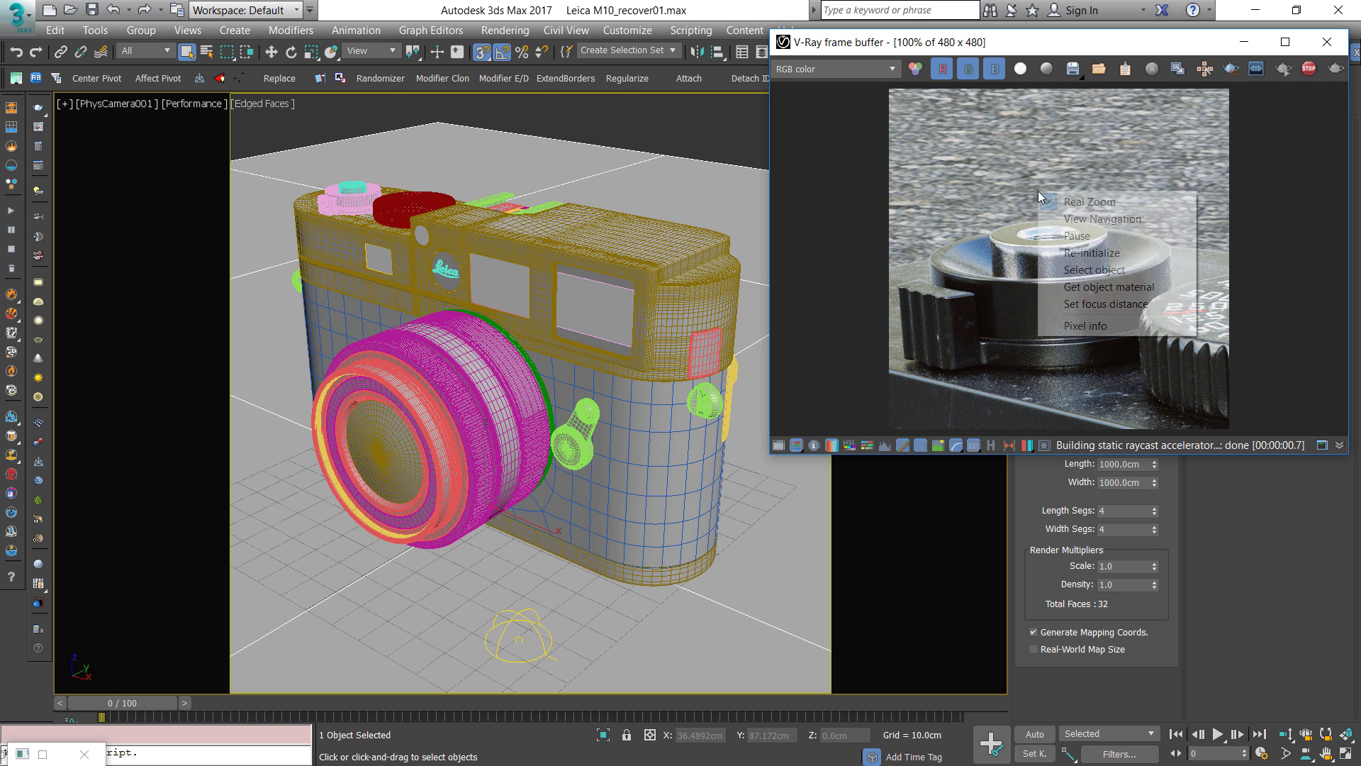
{"action": "left_click", "coordinate": [1097, 201]}
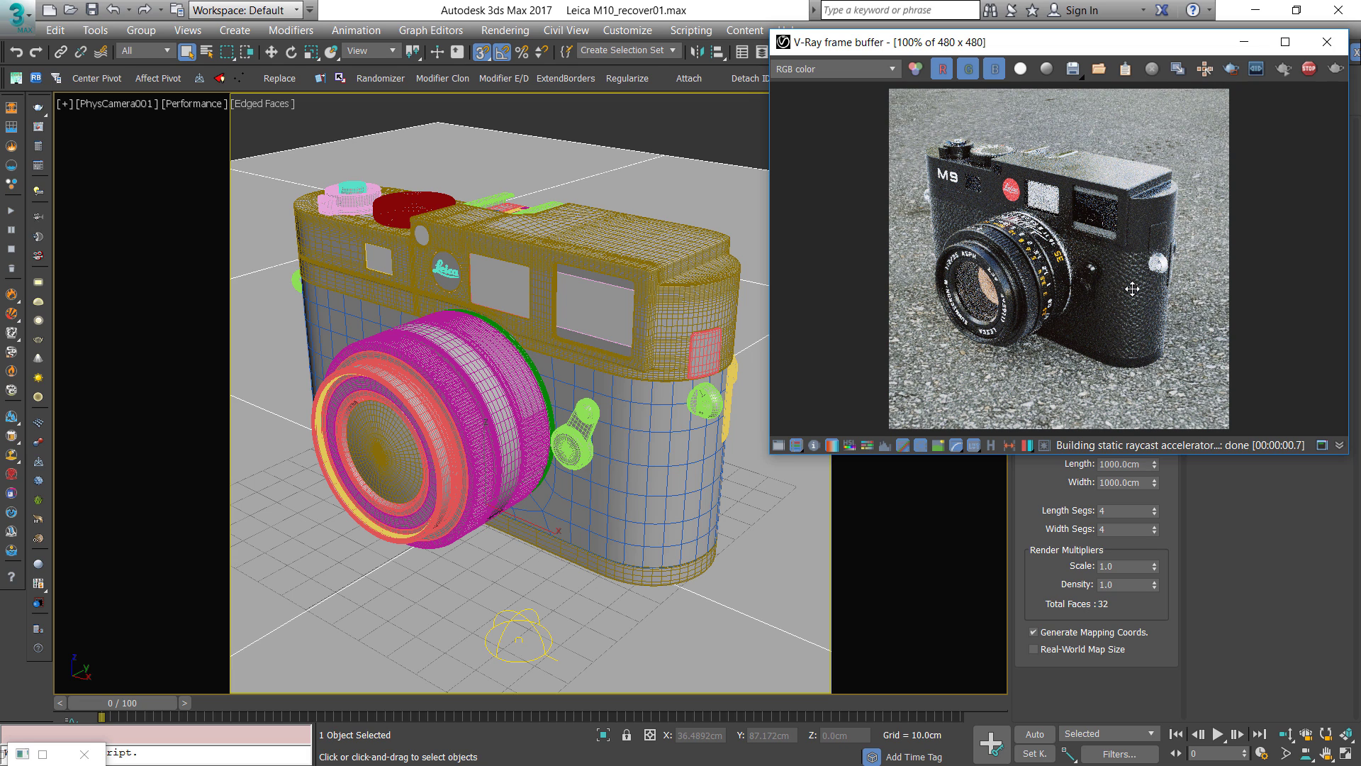
Pause the interactive rendering from the frame buffer and resume it
{"action": "right_click", "coordinate": [1083, 228]}
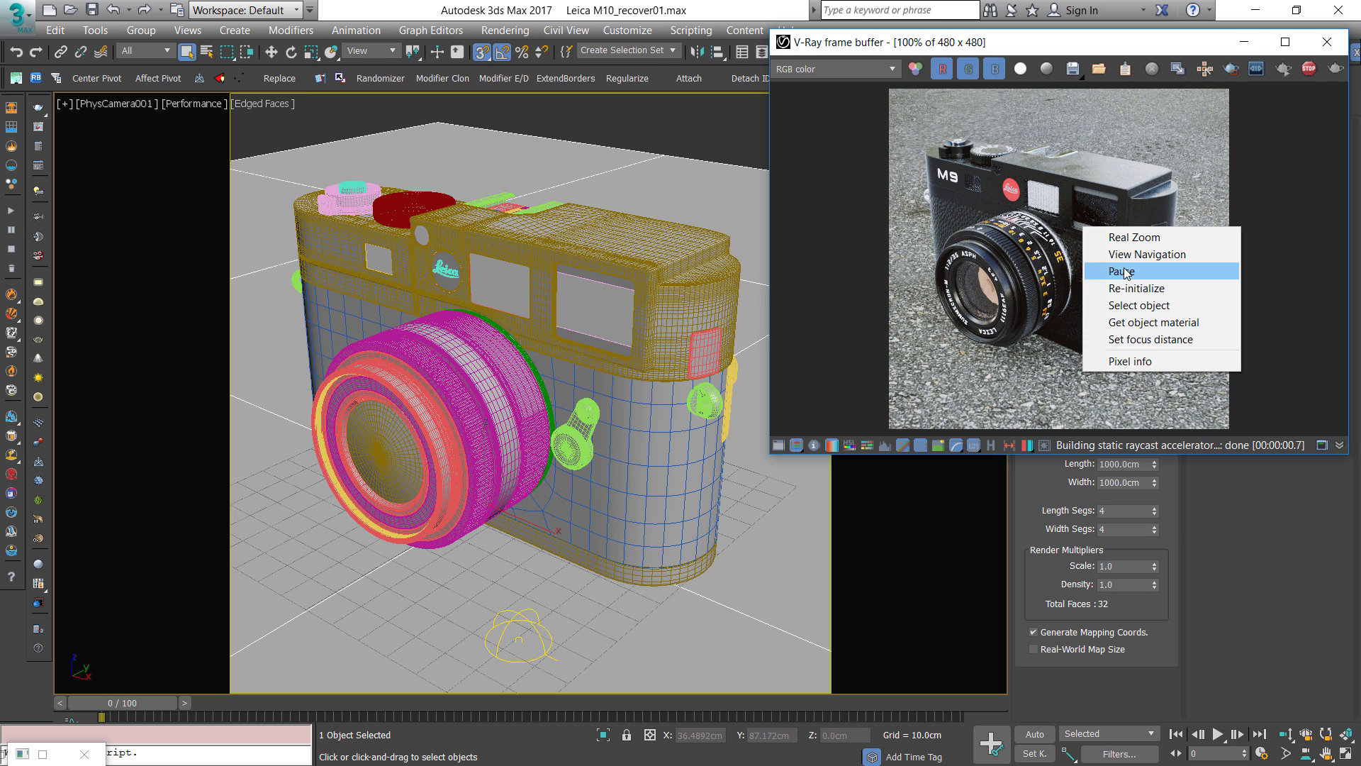
{"action": "left_click", "coordinate": [1126, 273]}
{"action": "right_click", "coordinate": [1040, 250]}
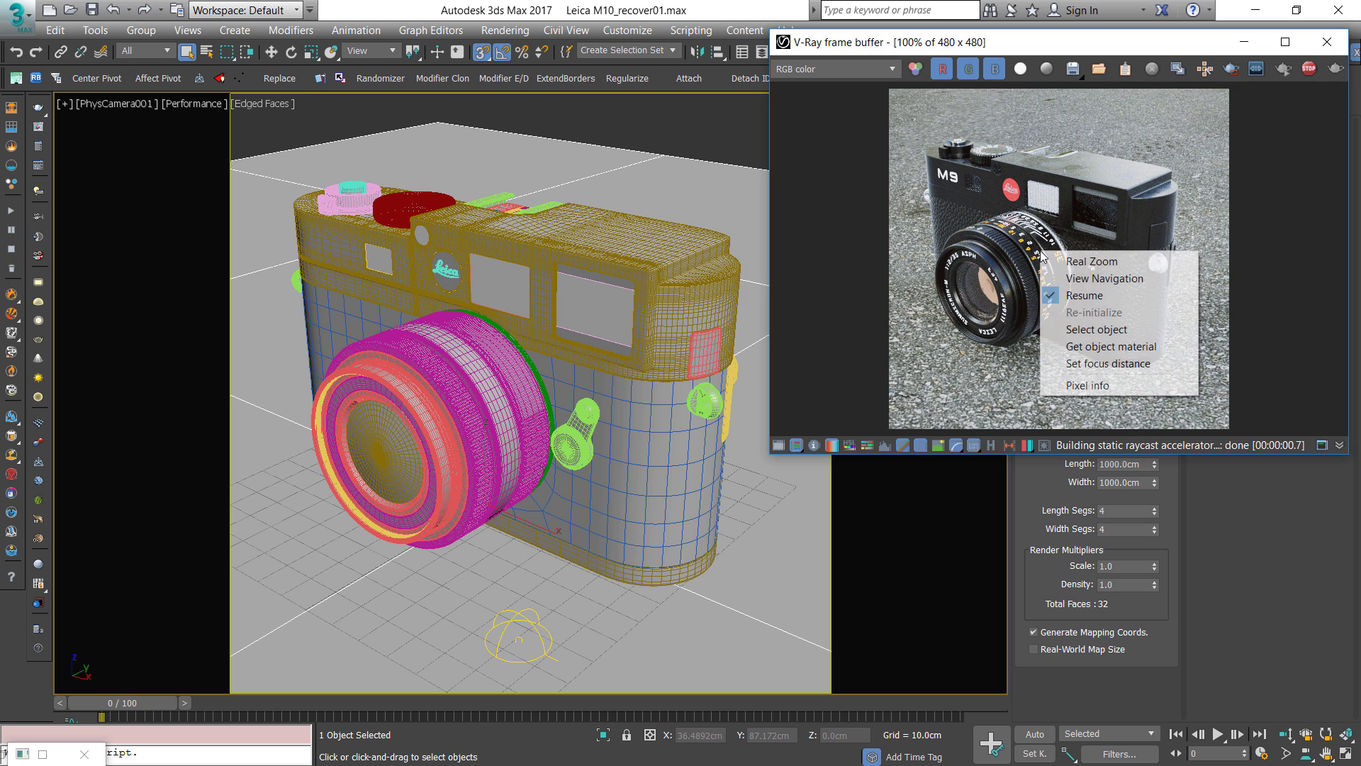
{"action": "left_click", "coordinate": [1083, 296]}
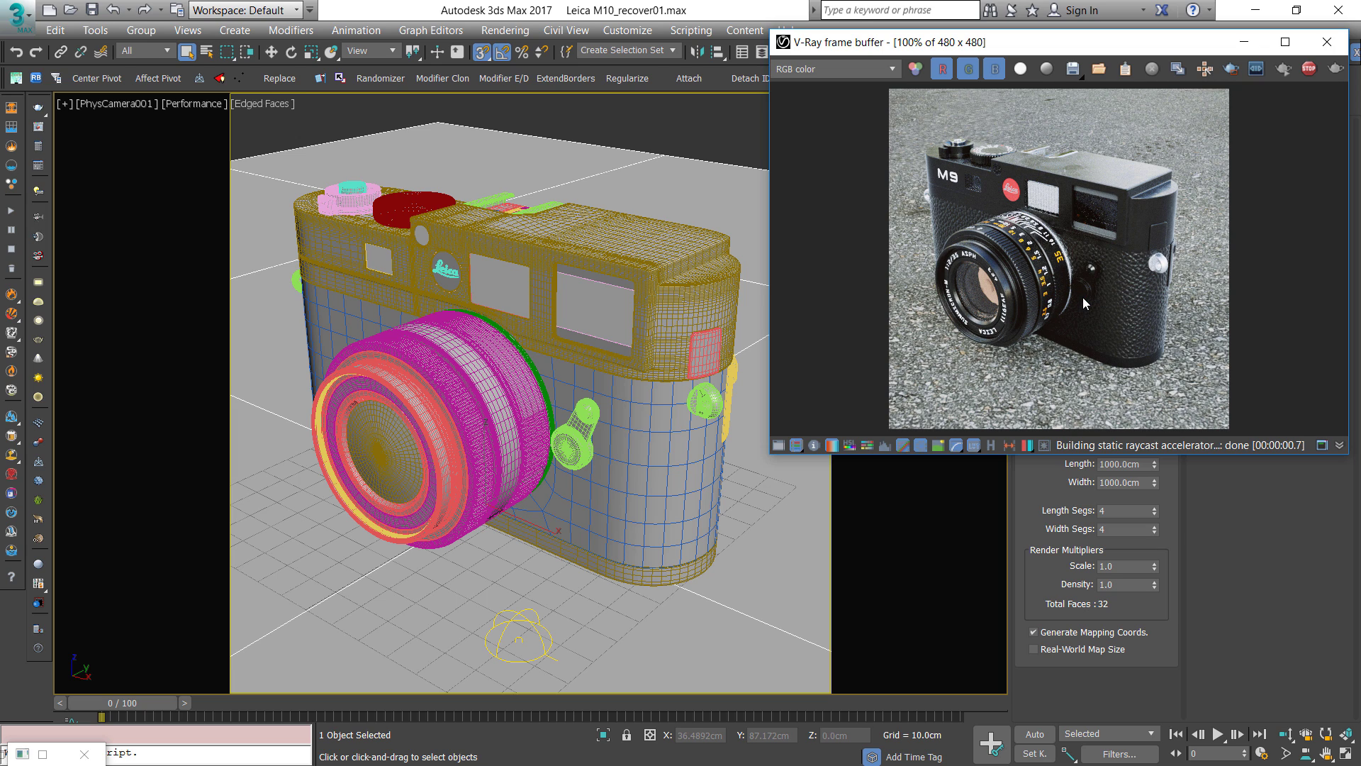
Activate Select object in the frame buffer and select the camera's top housing and lens barrel by picking them in the render
{"action": "right_click", "coordinate": [1085, 250]}
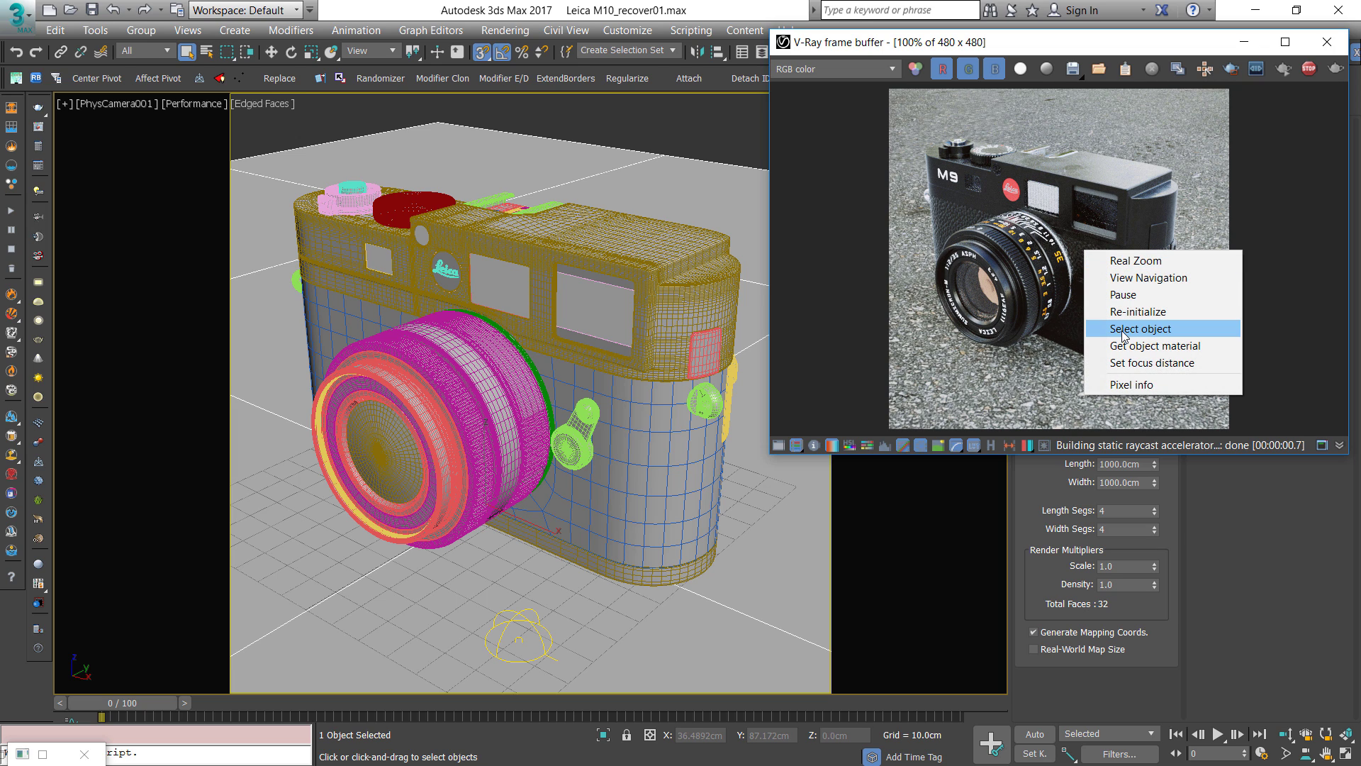
{"action": "left_click", "coordinate": [1134, 328]}
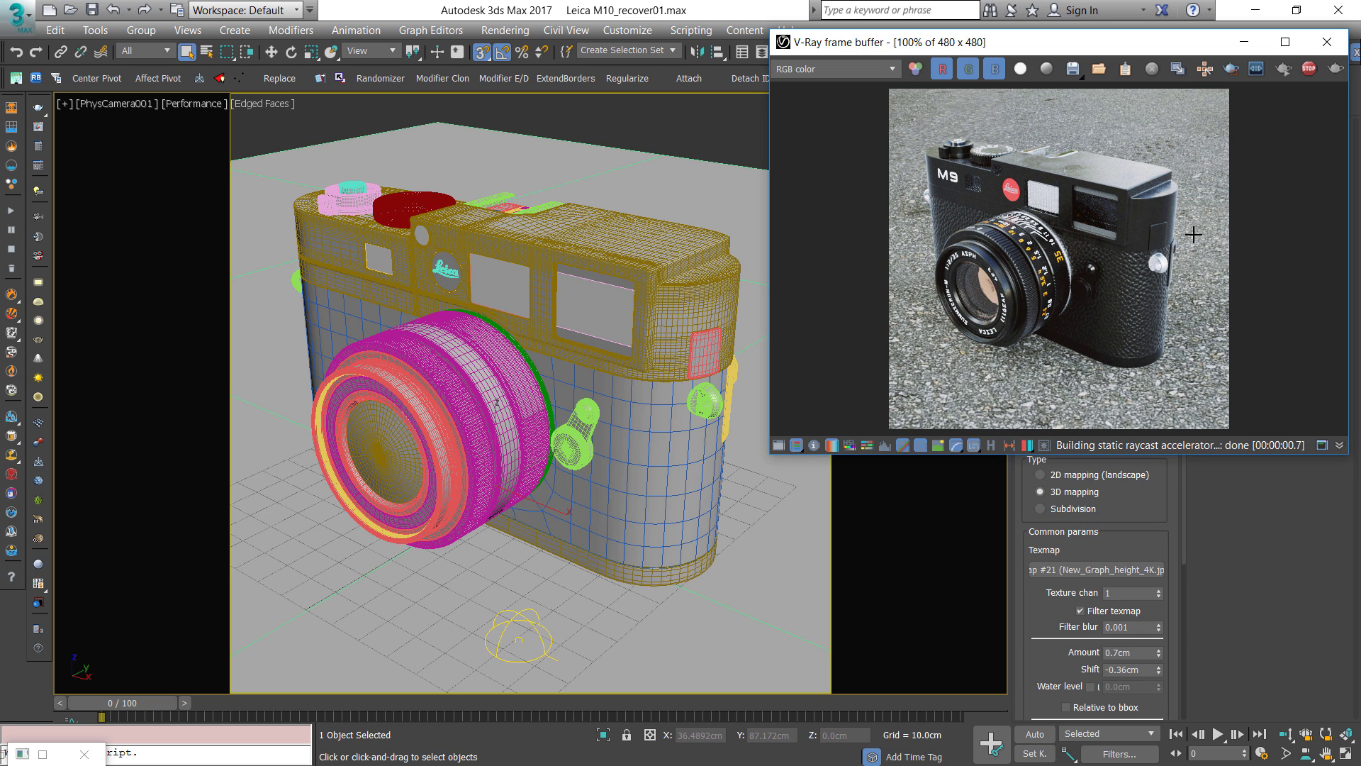
{"action": "left_click", "coordinate": [1112, 178]}
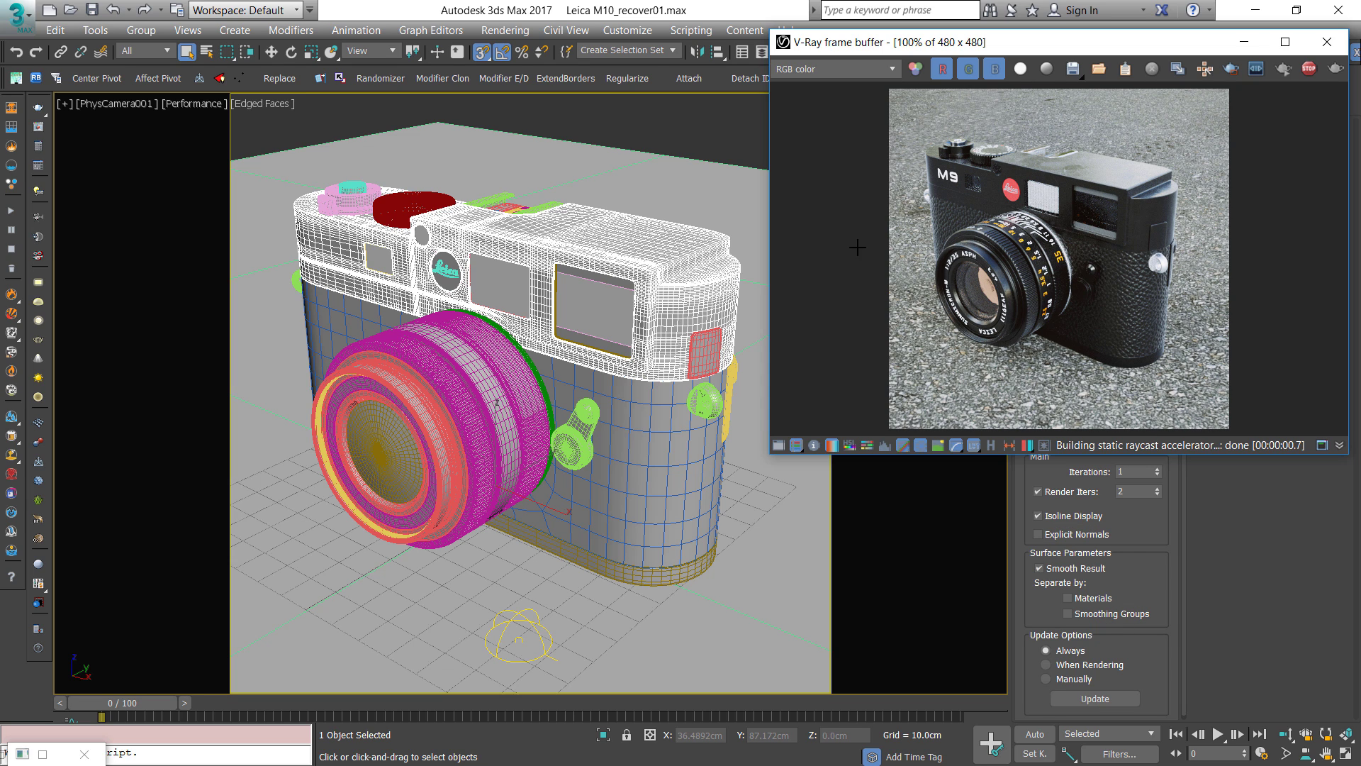
{"action": "left_click", "coordinate": [984, 255]}
{"action": "left_click", "coordinate": [1016, 258]}
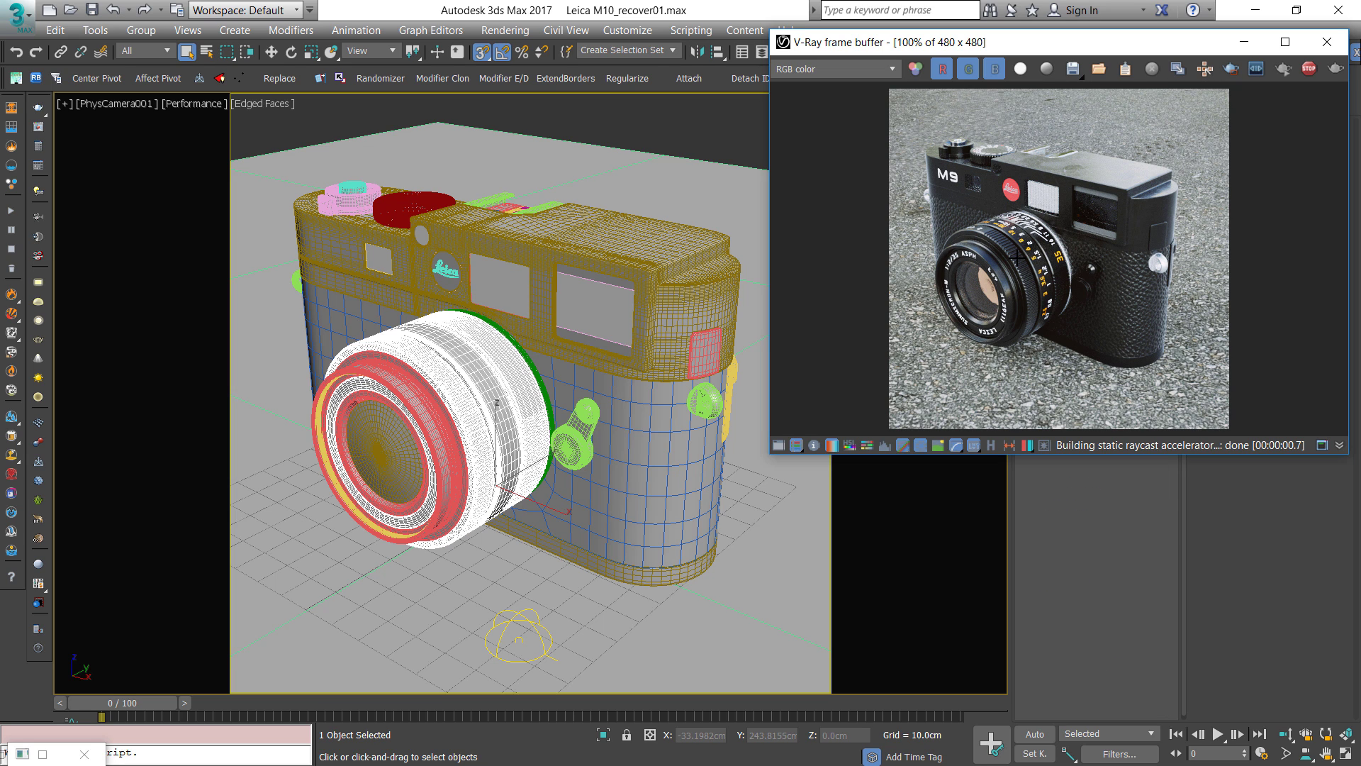
Get the top housing's material from the render, review its nodes in the VRayPickMtlView and View1 views, and close the material editor
{"action": "right_click", "coordinate": [1106, 238]}
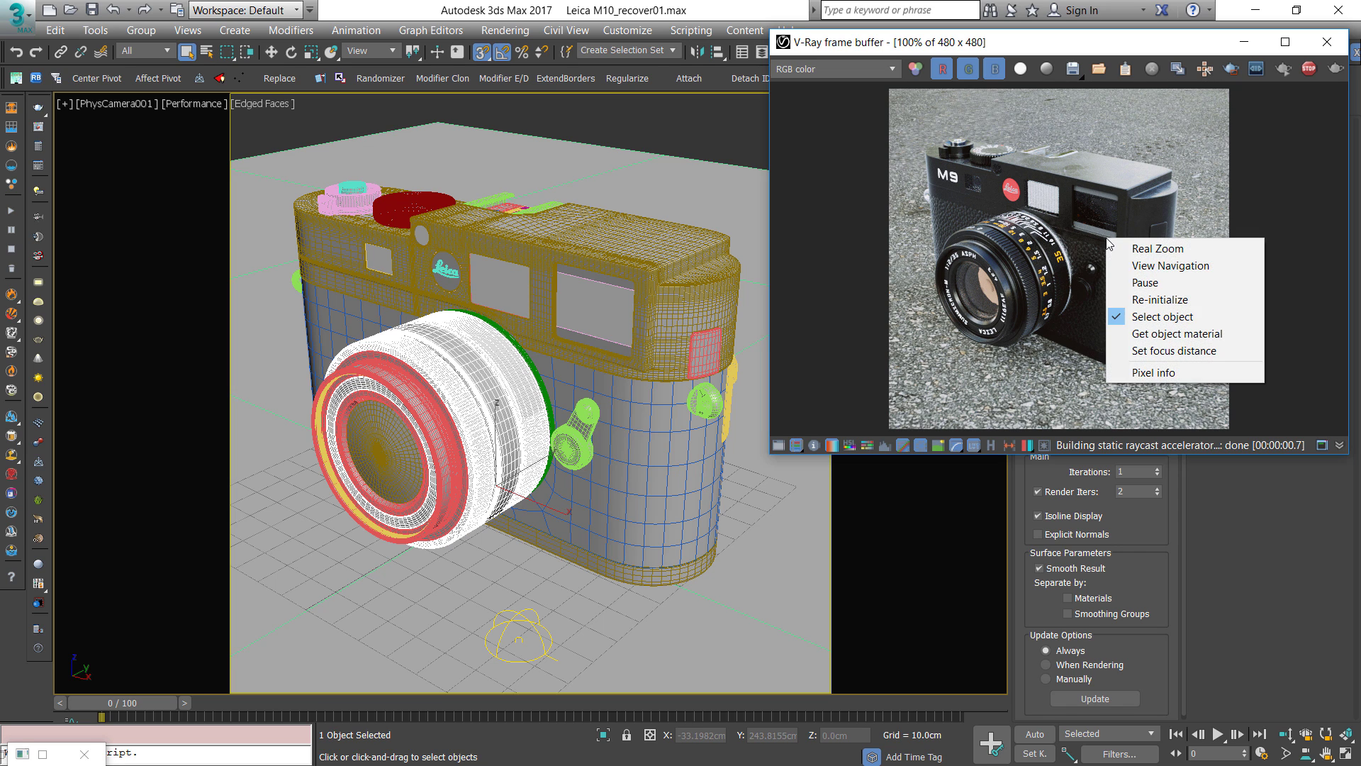
{"action": "left_click", "coordinate": [1173, 333]}
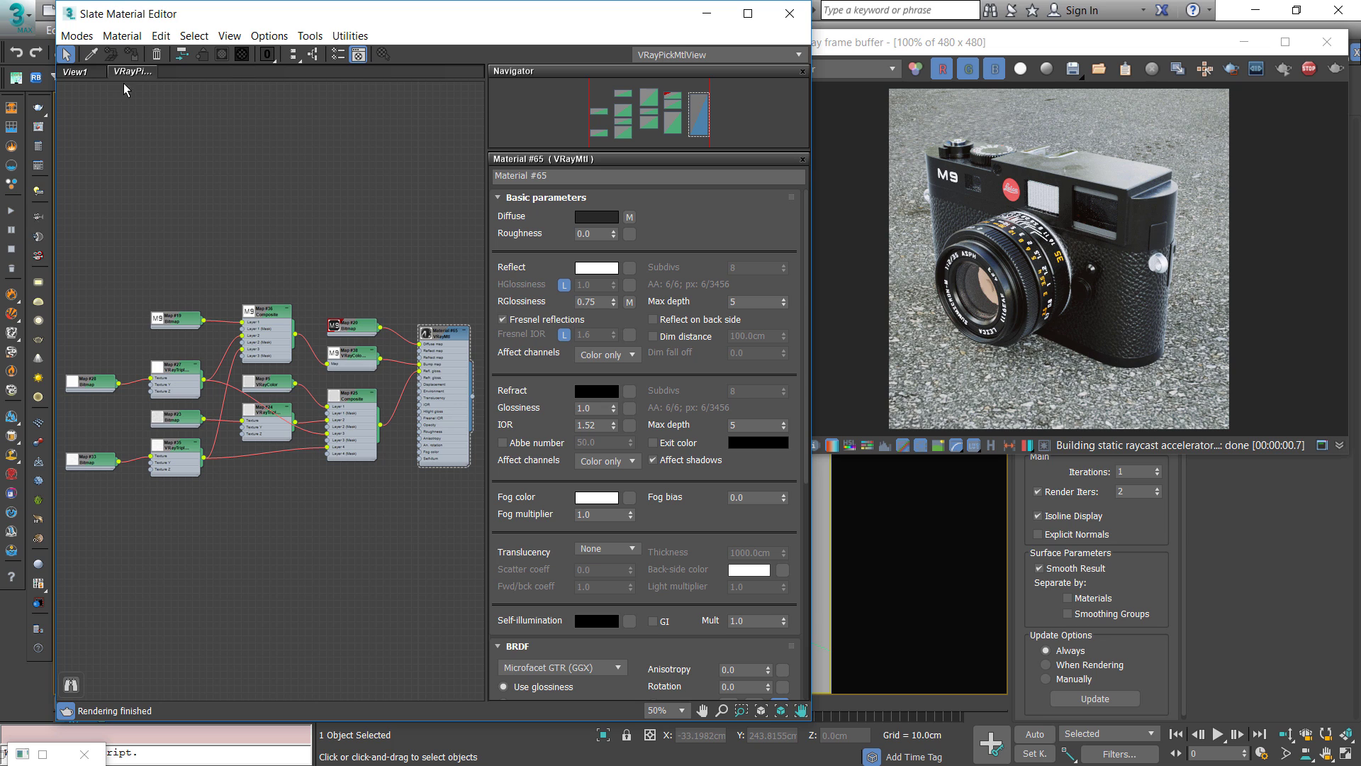
{"action": "left_click", "coordinate": [74, 72]}
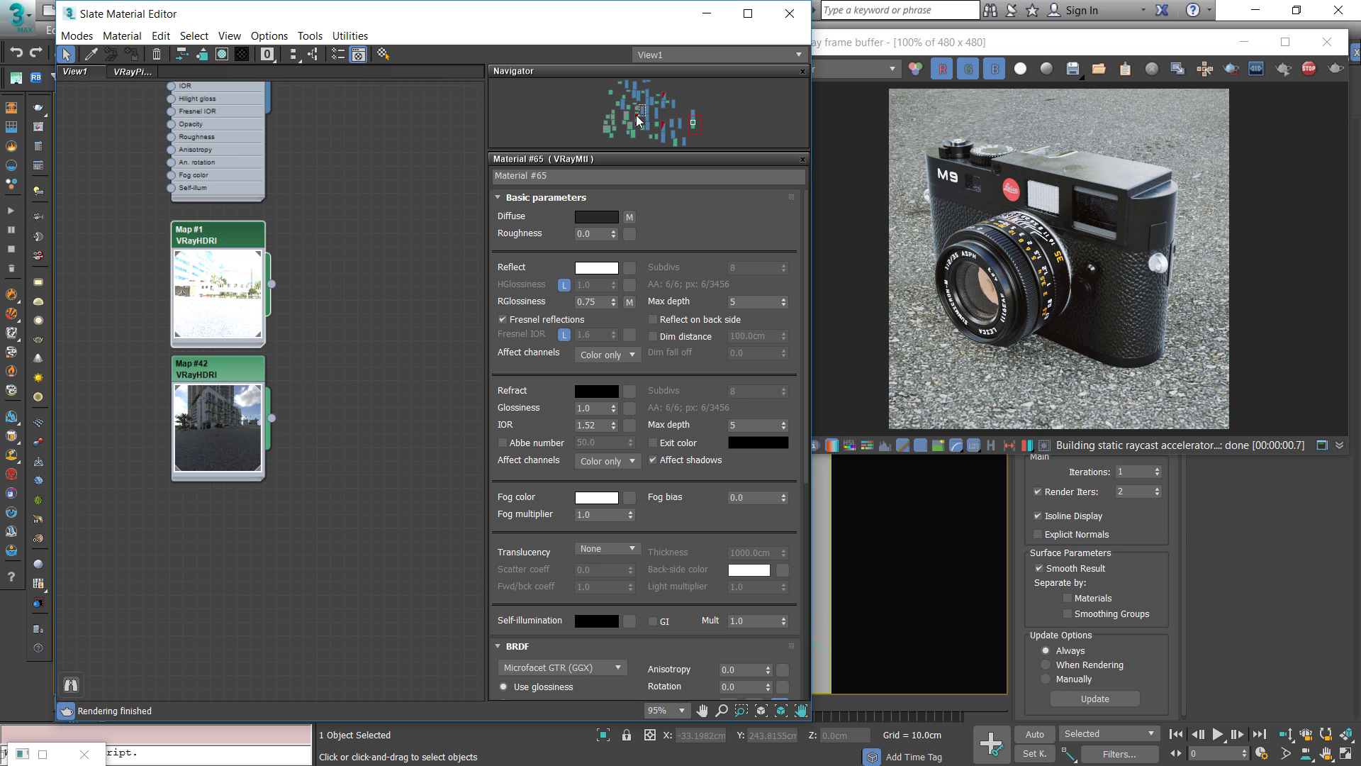
{"action": "left_click", "coordinate": [640, 116]}
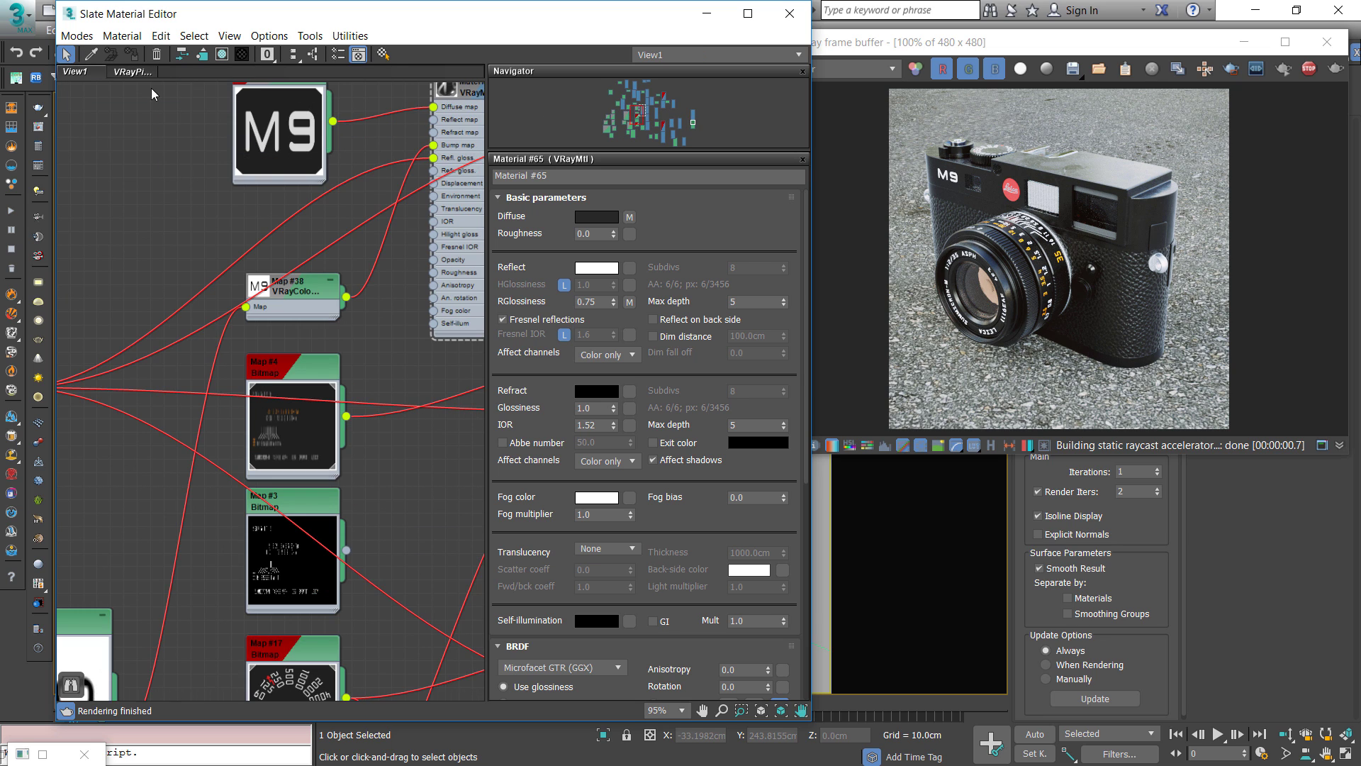
{"action": "left_click", "coordinate": [133, 72]}
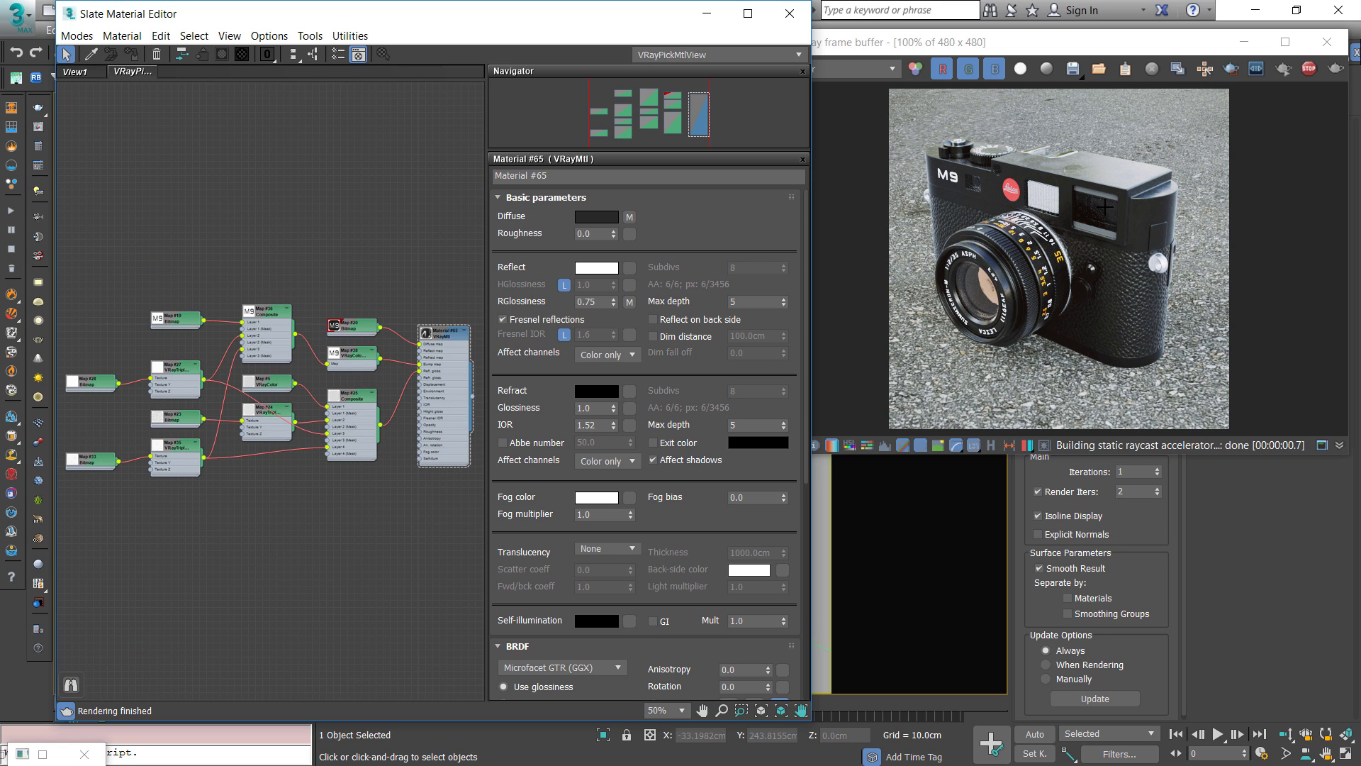
{"action": "right_click", "coordinate": [976, 183]}
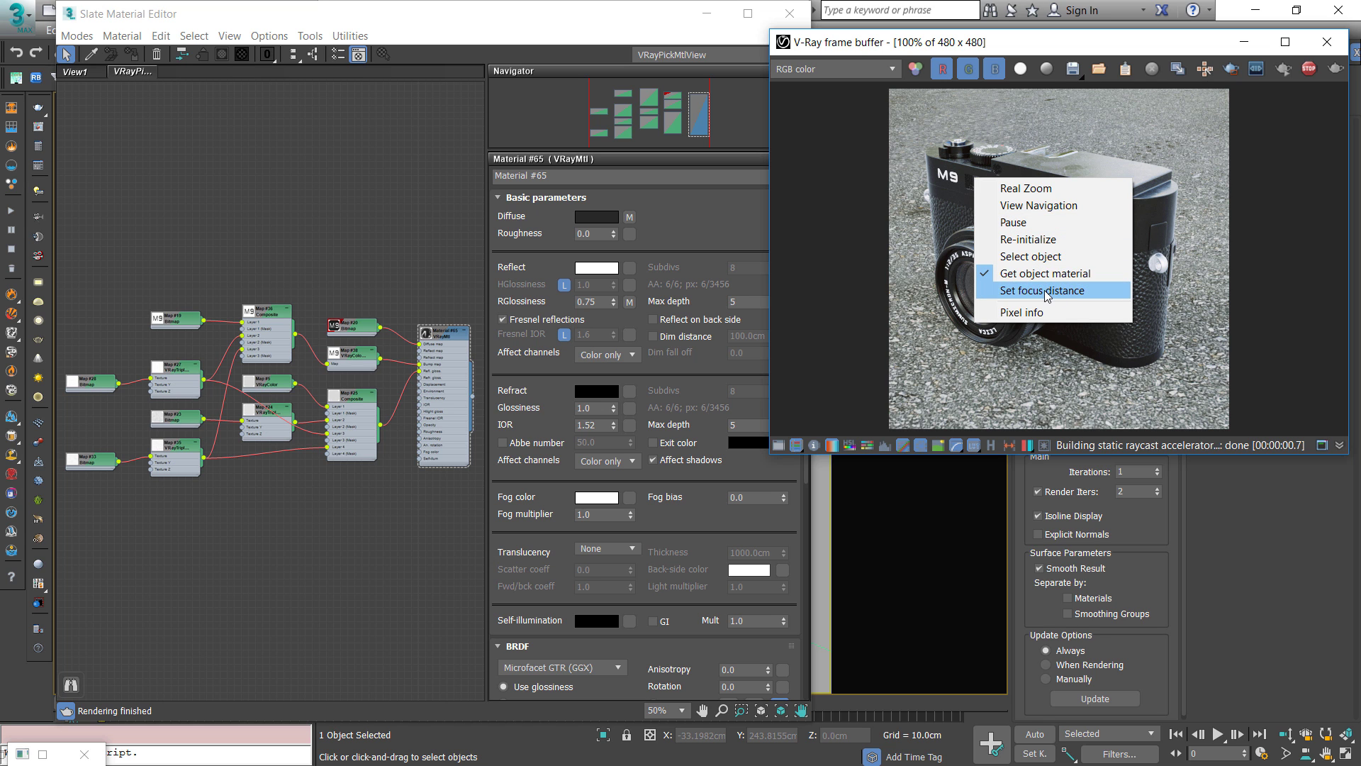
{"action": "left_click", "coordinate": [789, 13]}
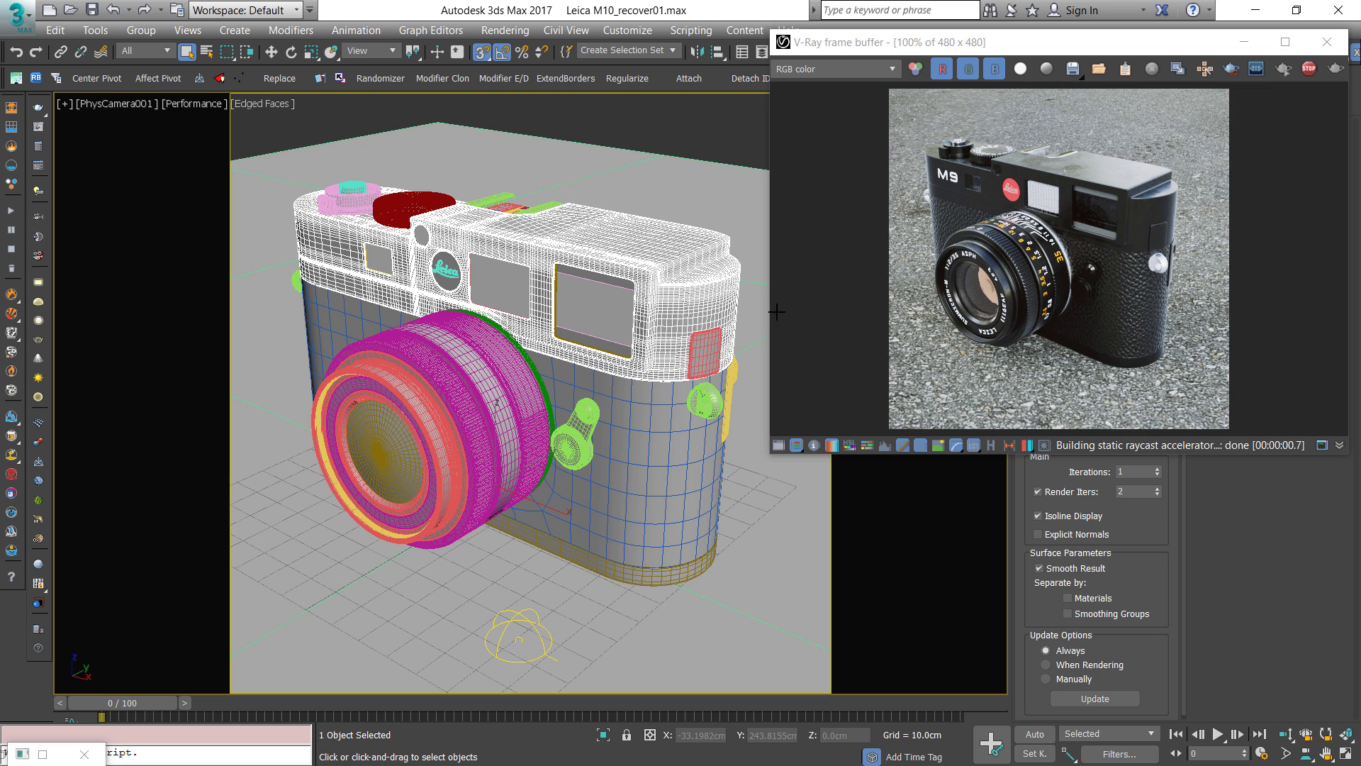
Enable View Navigation in the frame buffer and zoom the camera view closer to the Leica directly in the render
{"action": "right_click", "coordinate": [1024, 264]}
{"action": "left_click", "coordinate": [1060, 284]}
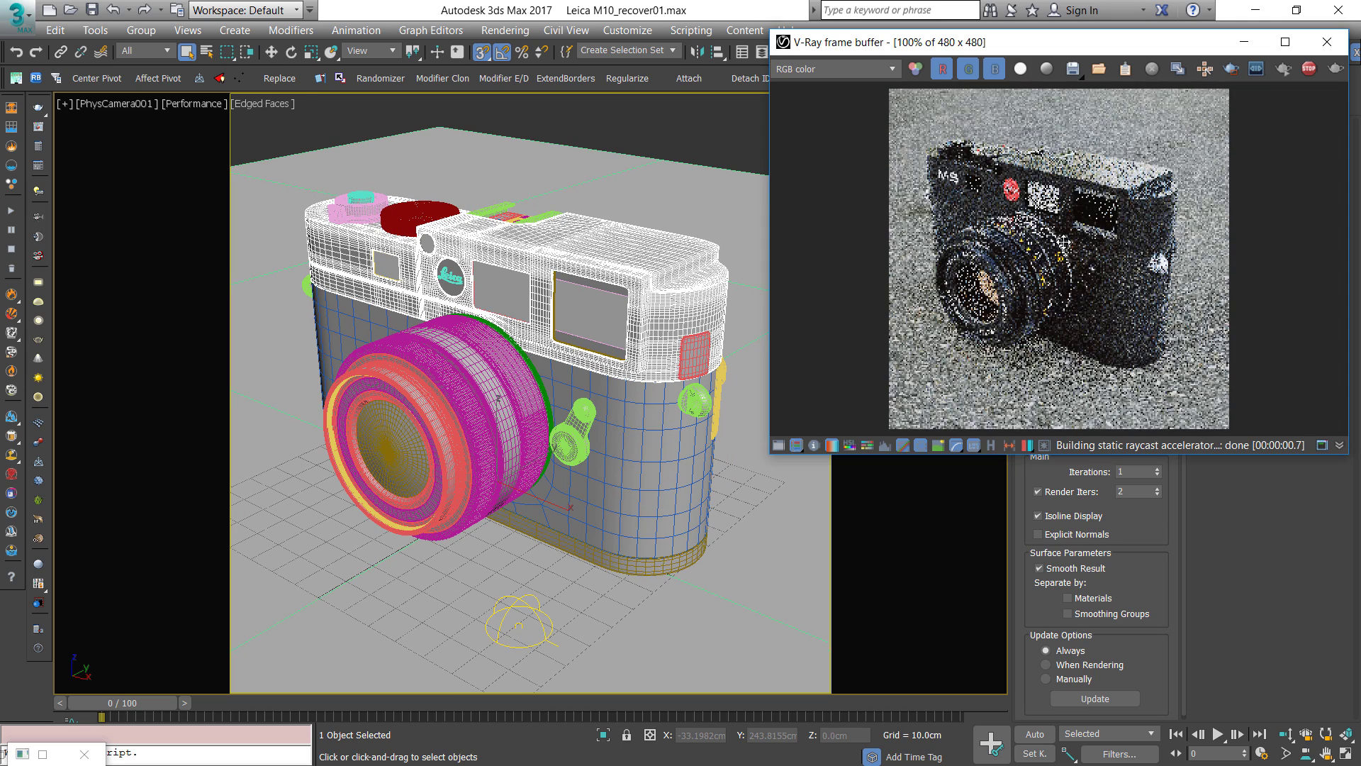
{"action": "scroll", "coordinate": [1064, 242], "scroll_direction": "up", "scroll_amount": 1}
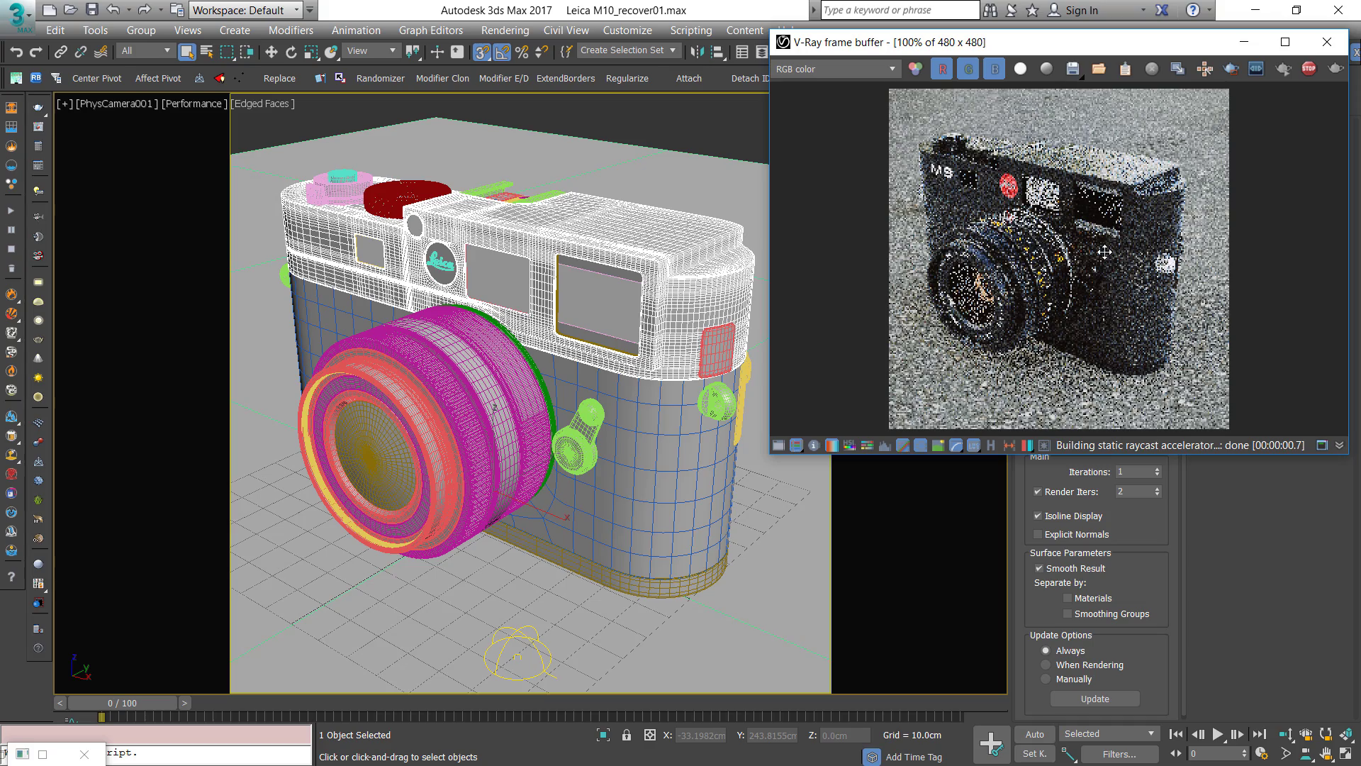
{"action": "scroll", "coordinate": [1103, 273], "scroll_direction": "up", "scroll_amount": 3}
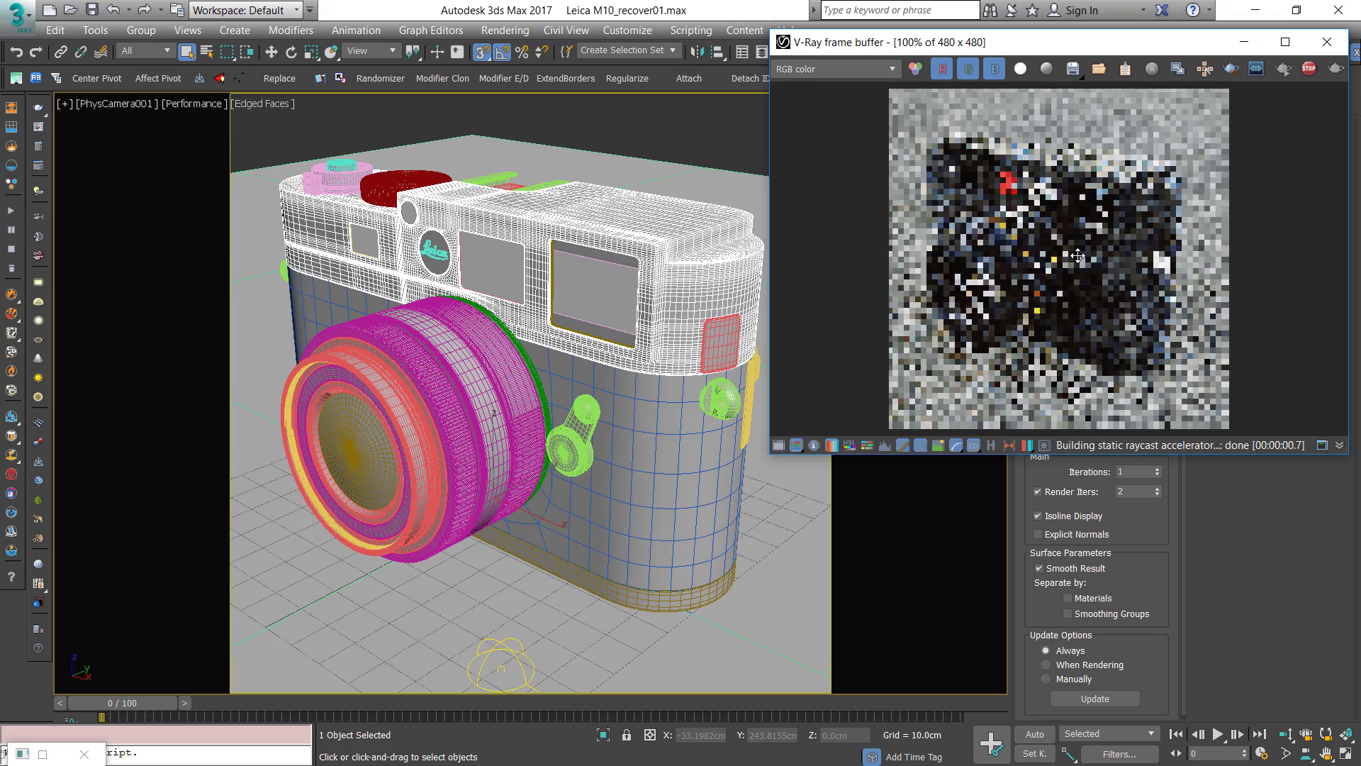
{"action": "scroll", "coordinate": [1078, 255], "scroll_direction": "down", "scroll_amount": 1}
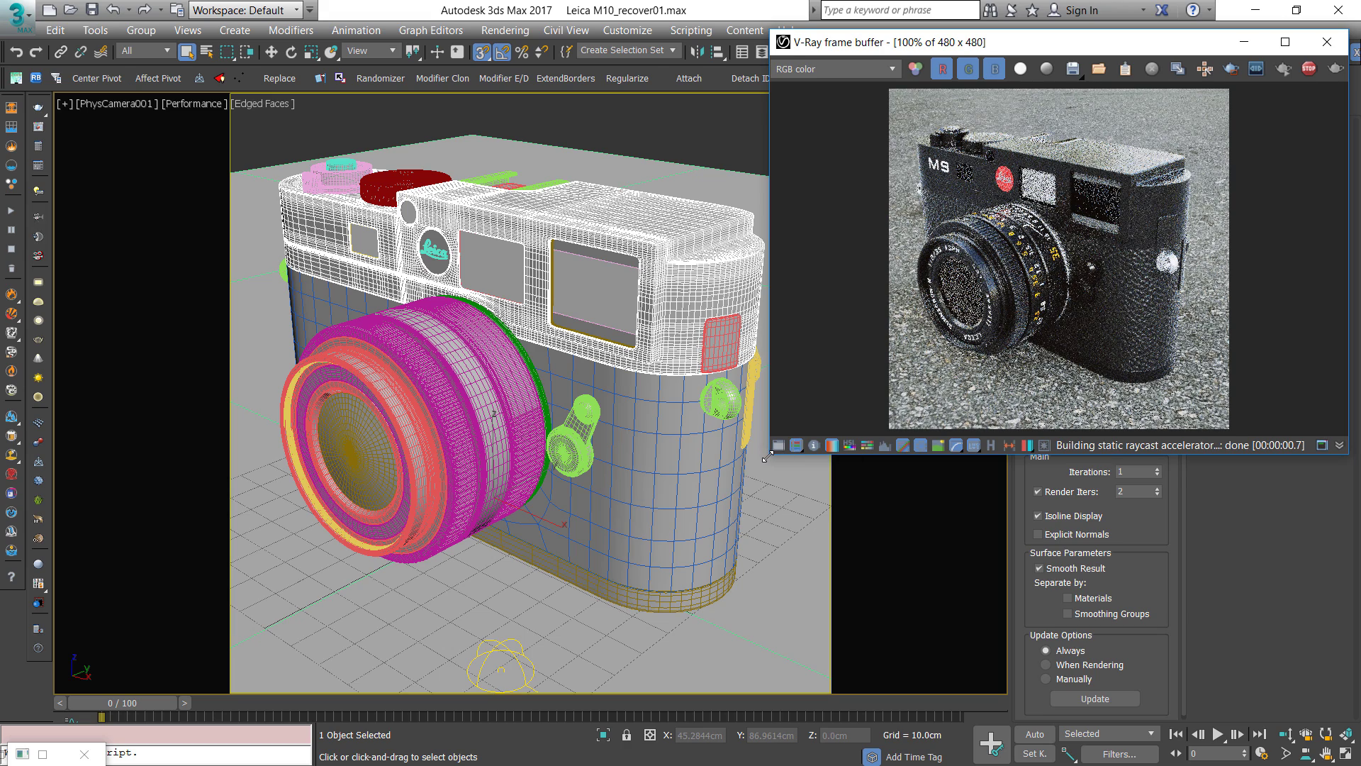
Enlarge the frame buffer to a 616 x 616 render, move it over the viewport, and re-initialize the interactive render
{"action": "left_click_drag", "start_coordinate": [771, 454], "coordinate": [668, 554]}
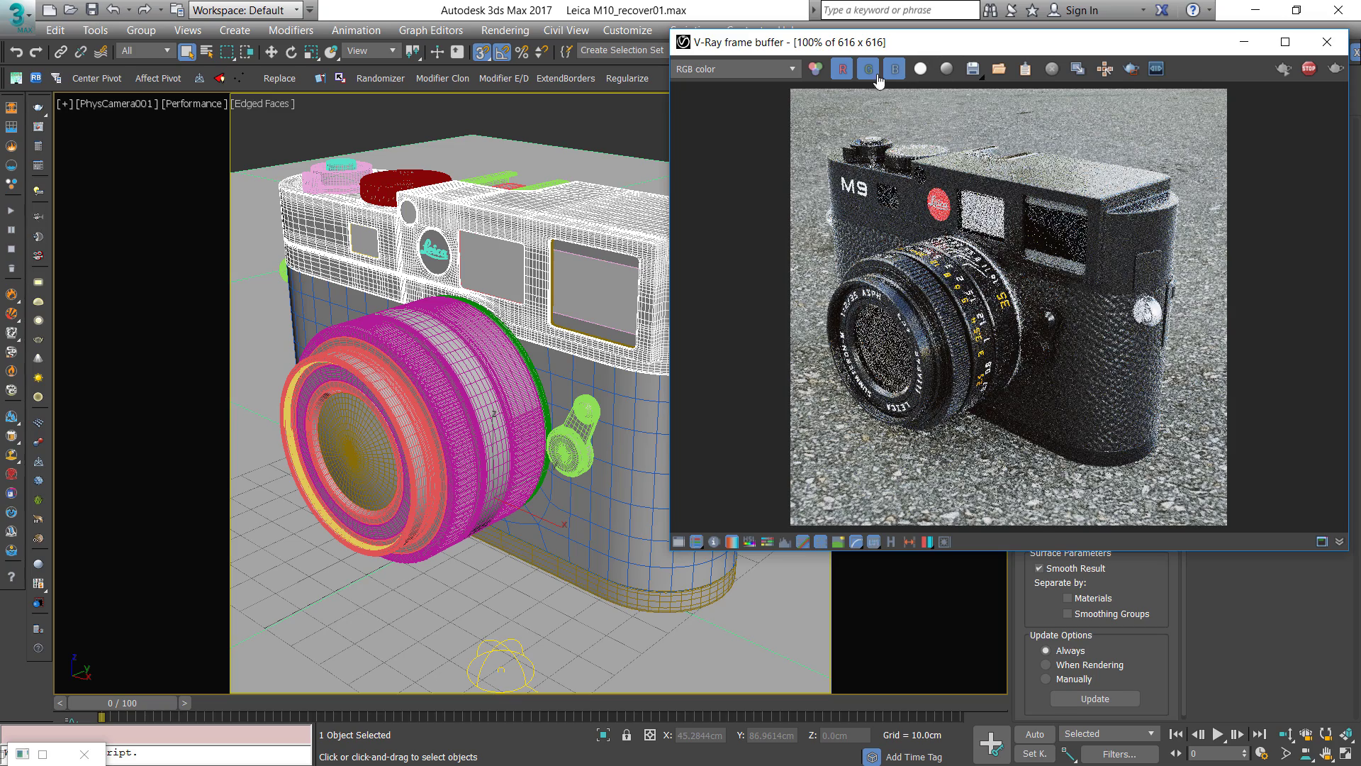
{"action": "left_click_drag", "start_coordinate": [1089, 52], "coordinate": [793, 71]}
{"action": "right_click", "coordinate": [669, 242]}
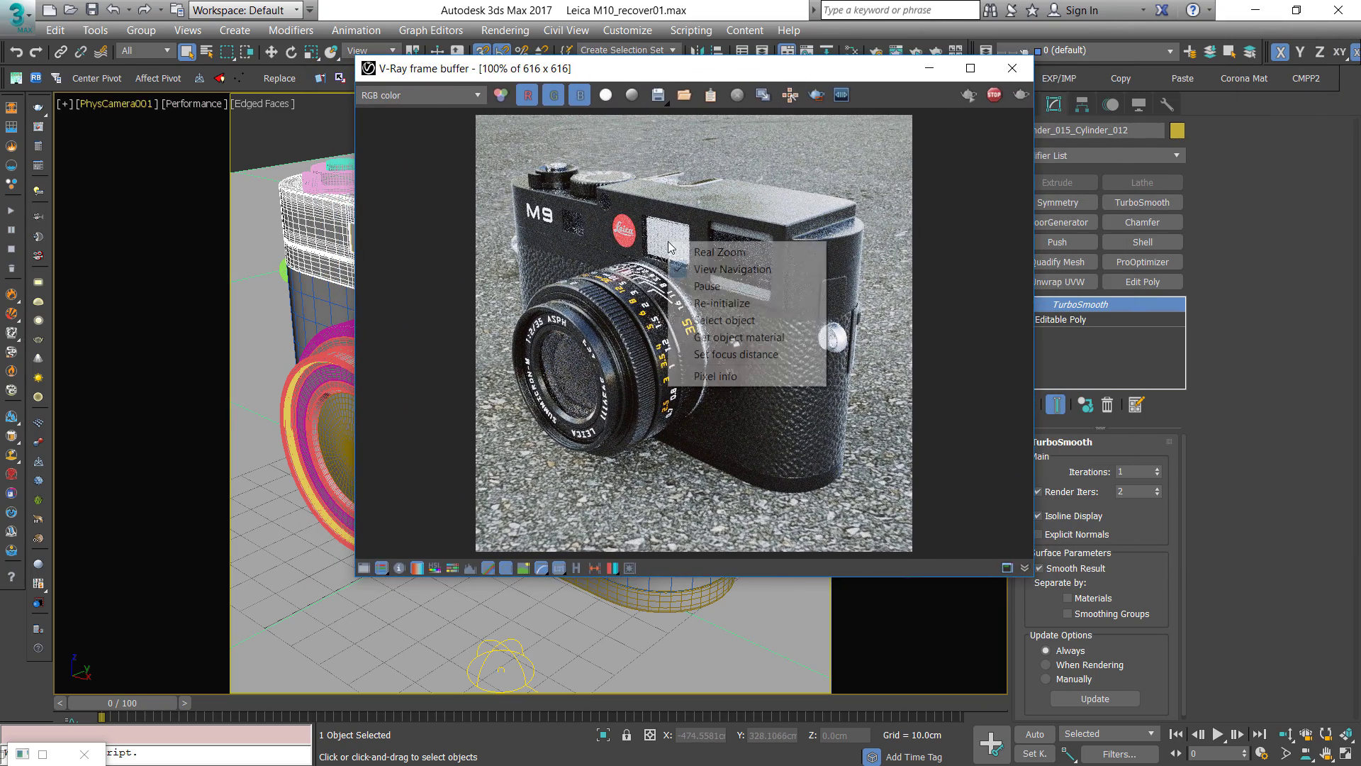
{"action": "left_click", "coordinate": [722, 303]}
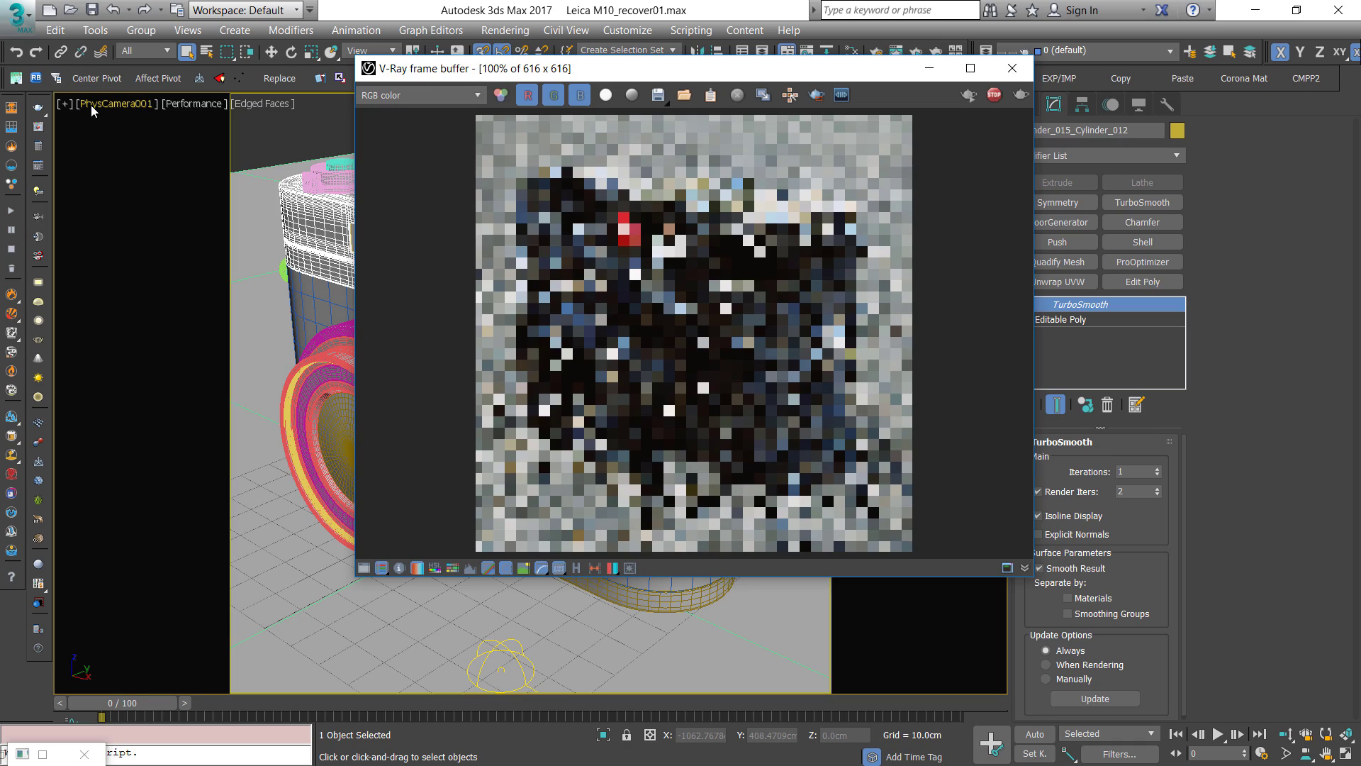
Select the viewport's physical camera, PhysCamera001, and enable its depth of field
{"action": "left_click", "coordinate": [98, 108]}
{"action": "left_click", "coordinate": [104, 106]}
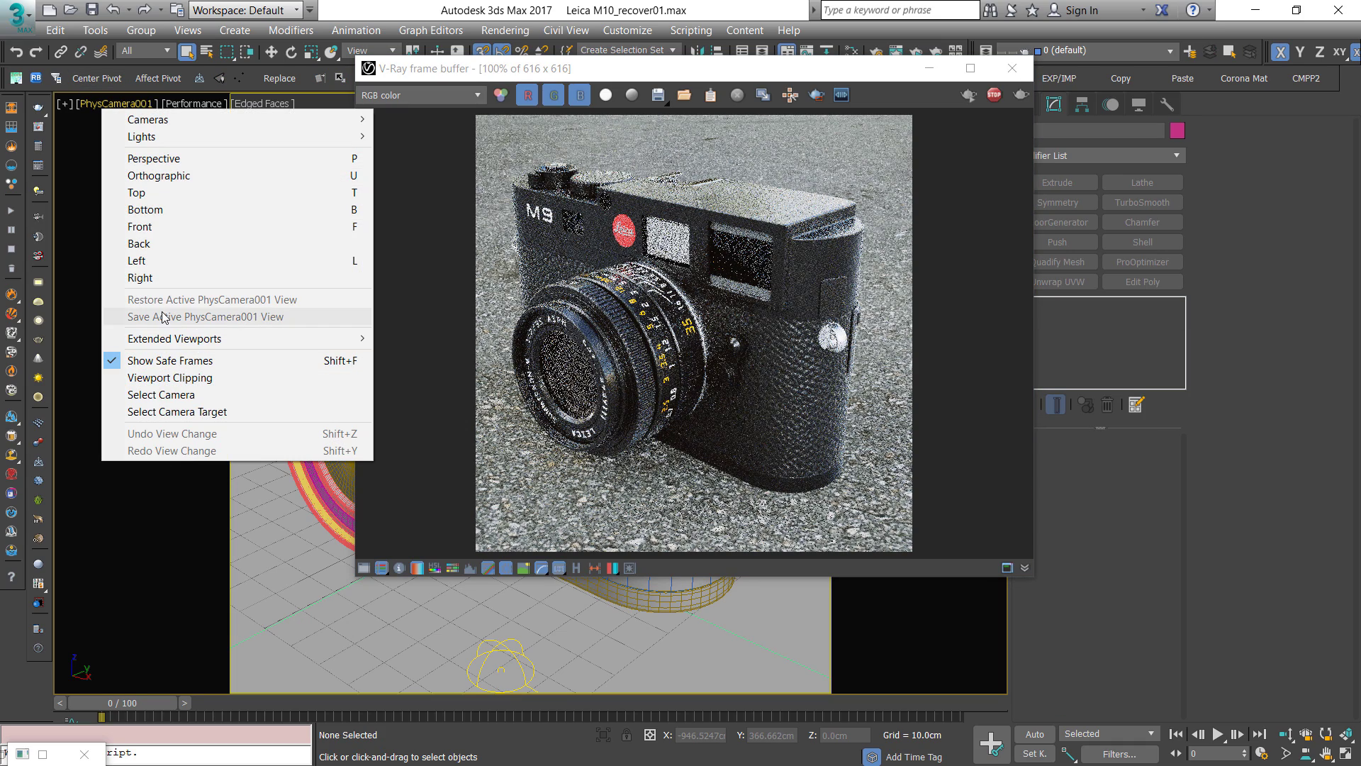
{"action": "left_click", "coordinate": [161, 394]}
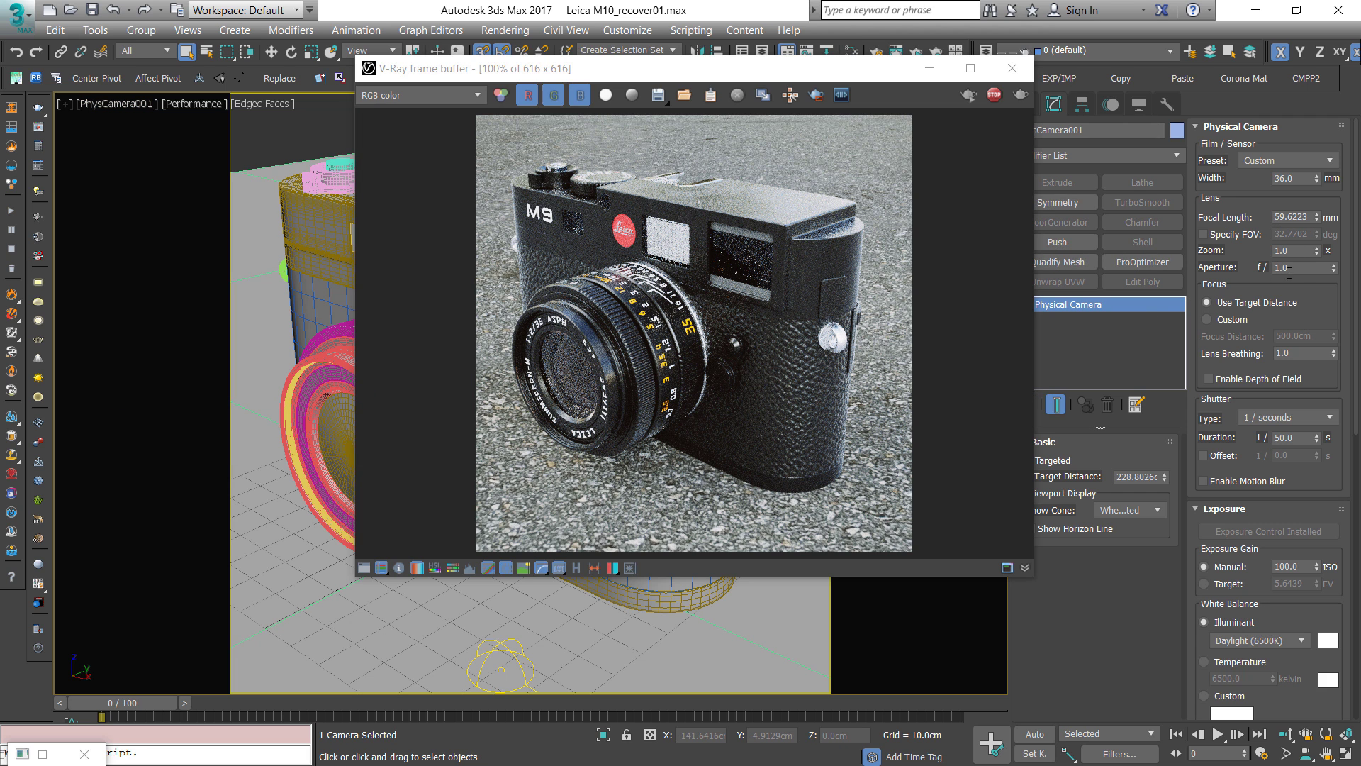
{"action": "left_click", "coordinate": [1290, 268]}
{"action": "left_click", "coordinate": [1244, 380]}
Set the camera's focus distance from the render, picking the body's lower edge, the background behind the top housing, and finally the front lens
{"action": "right_click", "coordinate": [664, 271]}
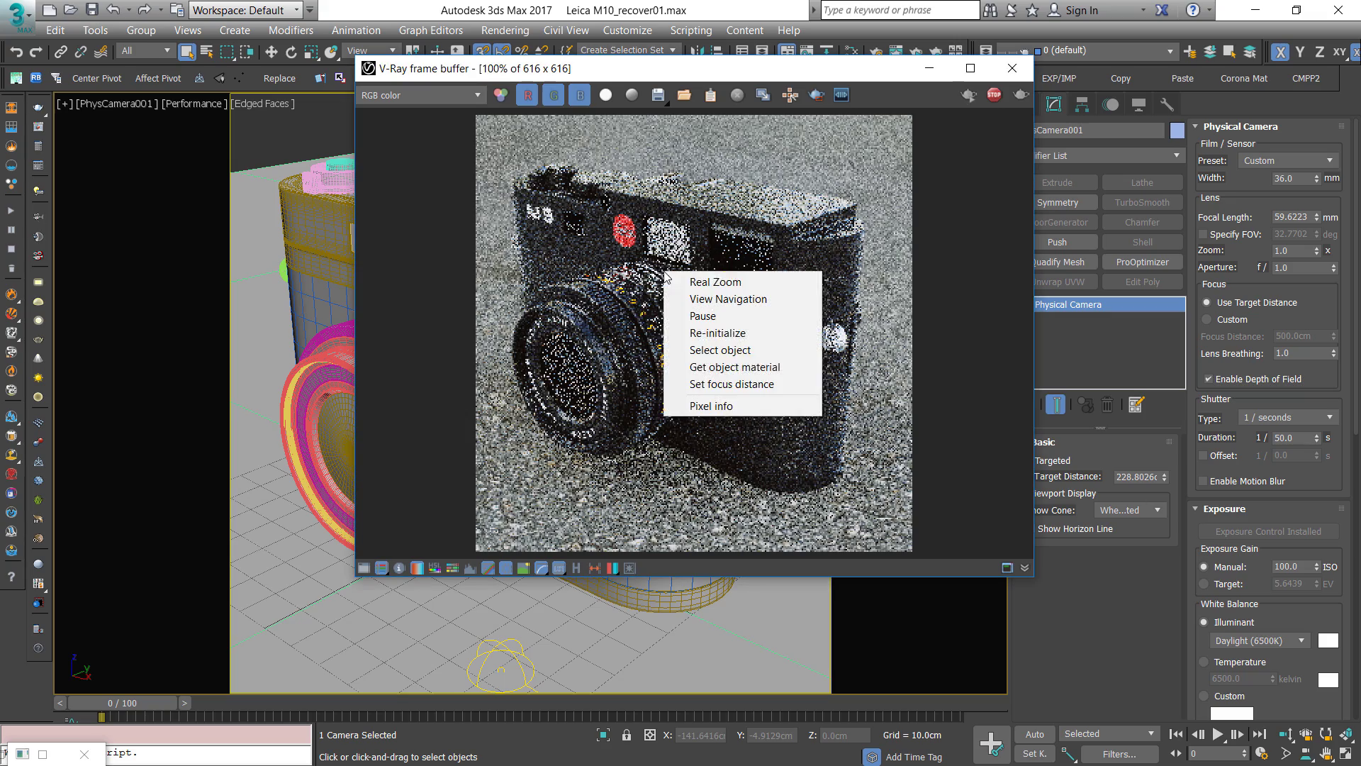
{"action": "left_click", "coordinate": [727, 387]}
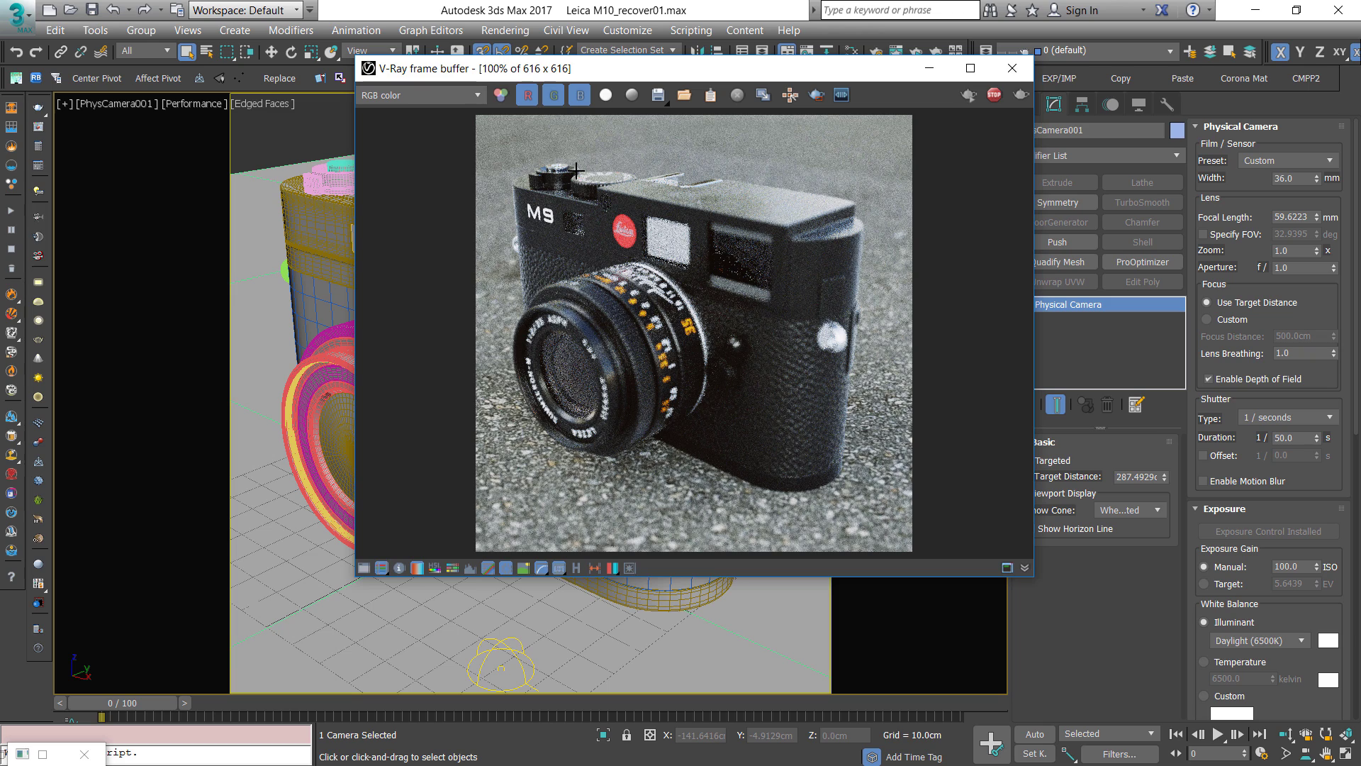
{"action": "left_click", "coordinate": [788, 482]}
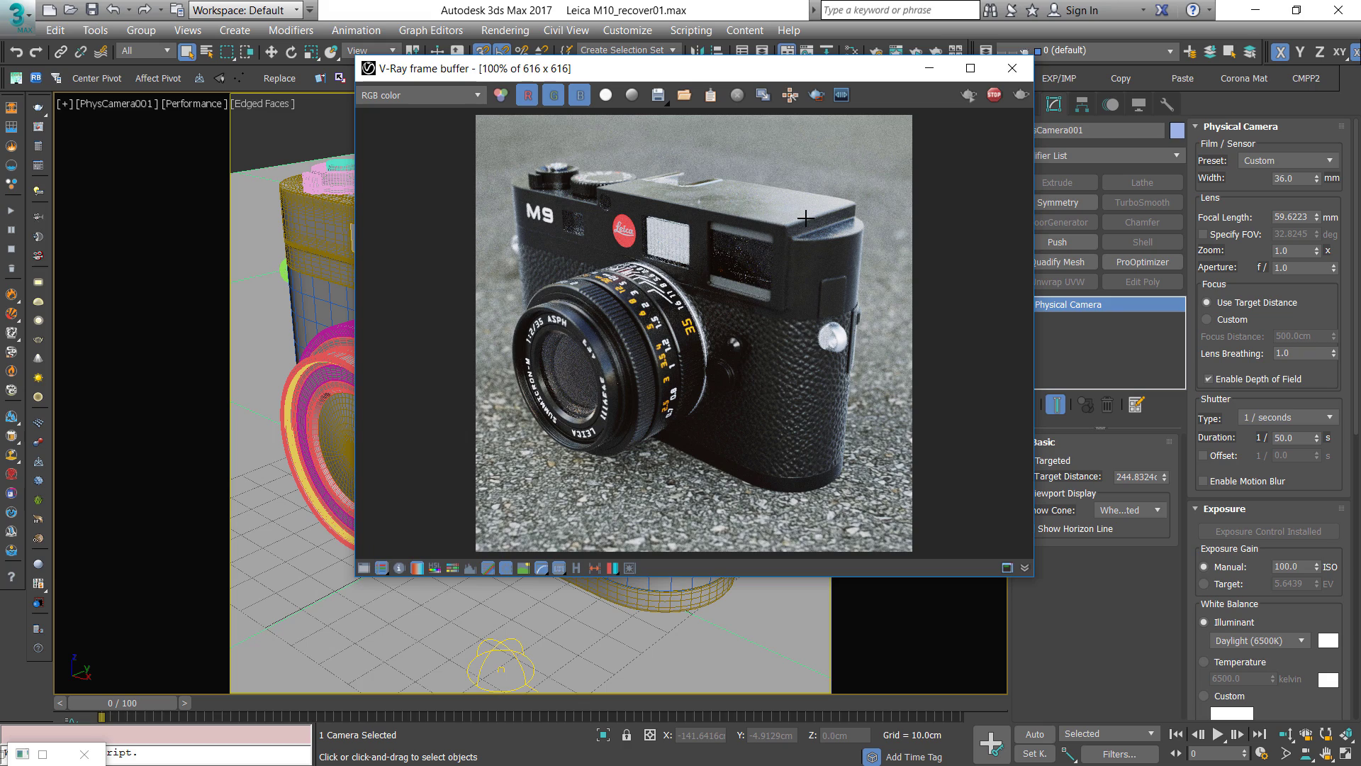
{"action": "left_click", "coordinate": [636, 160]}
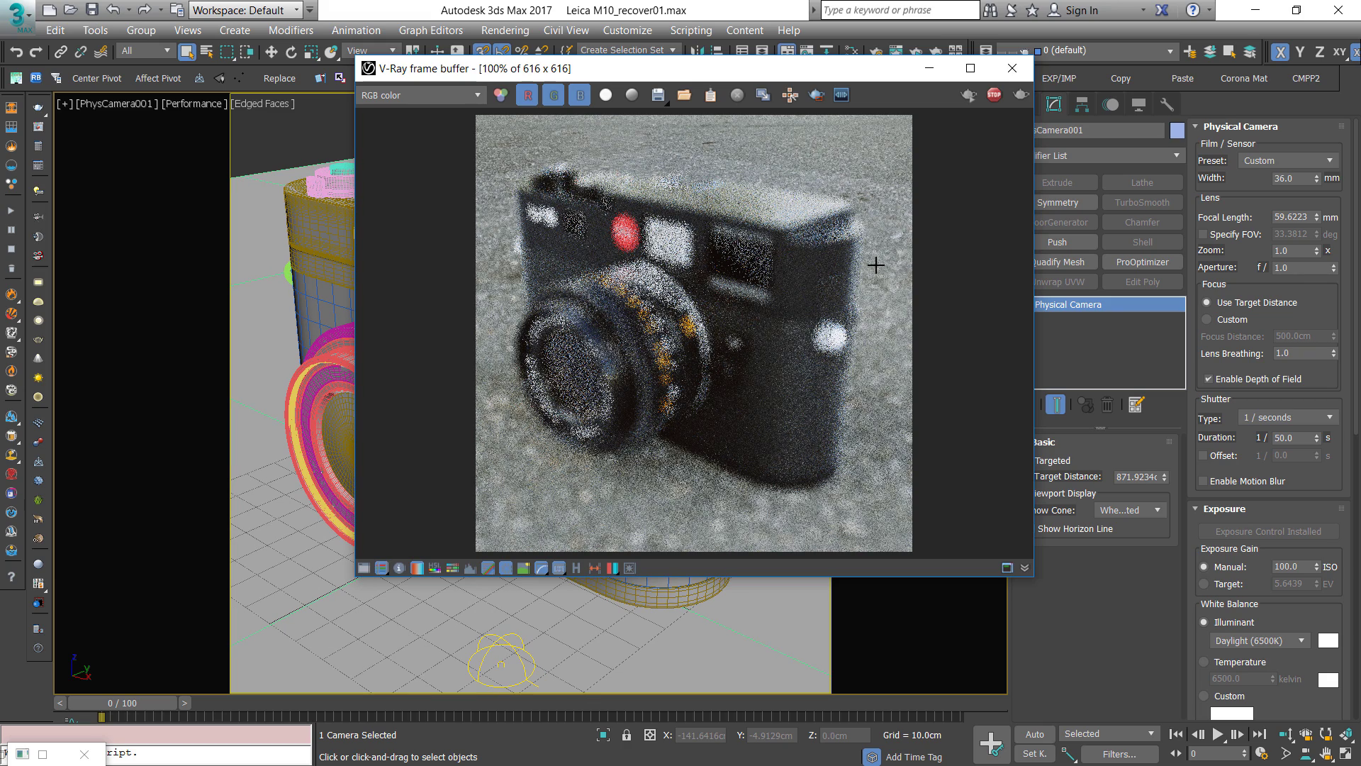
{"action": "left_click", "coordinate": [572, 368]}
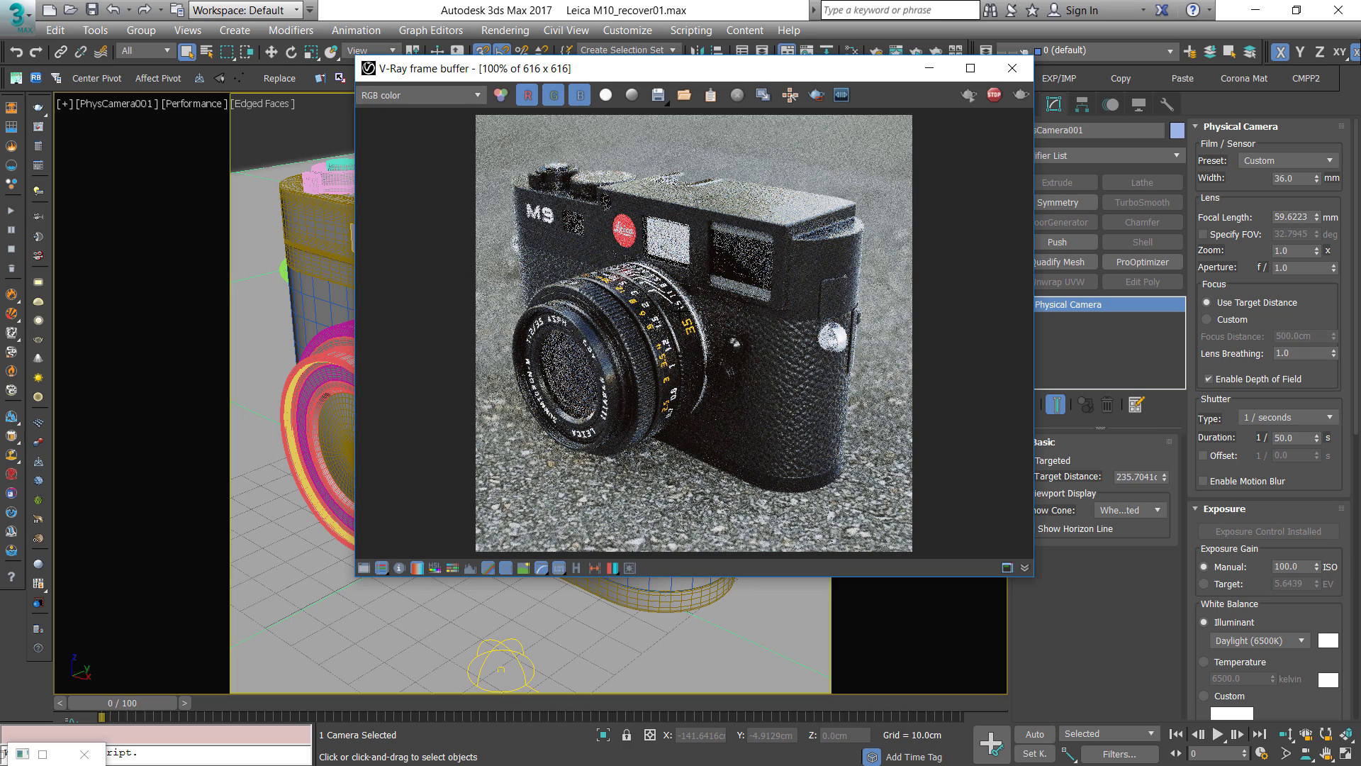
{"action": "right_click", "coordinate": [734, 414]}
{"action": "left_click", "coordinate": [738, 424]}
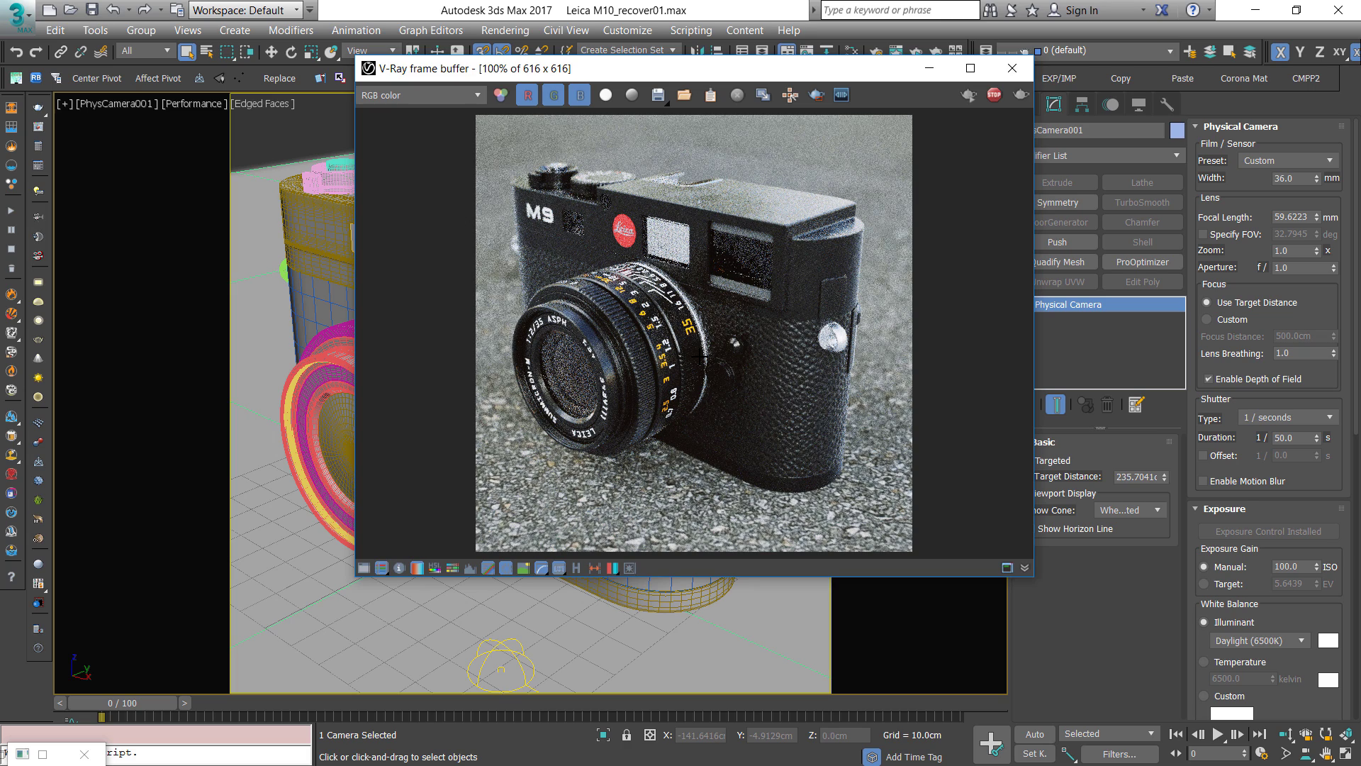